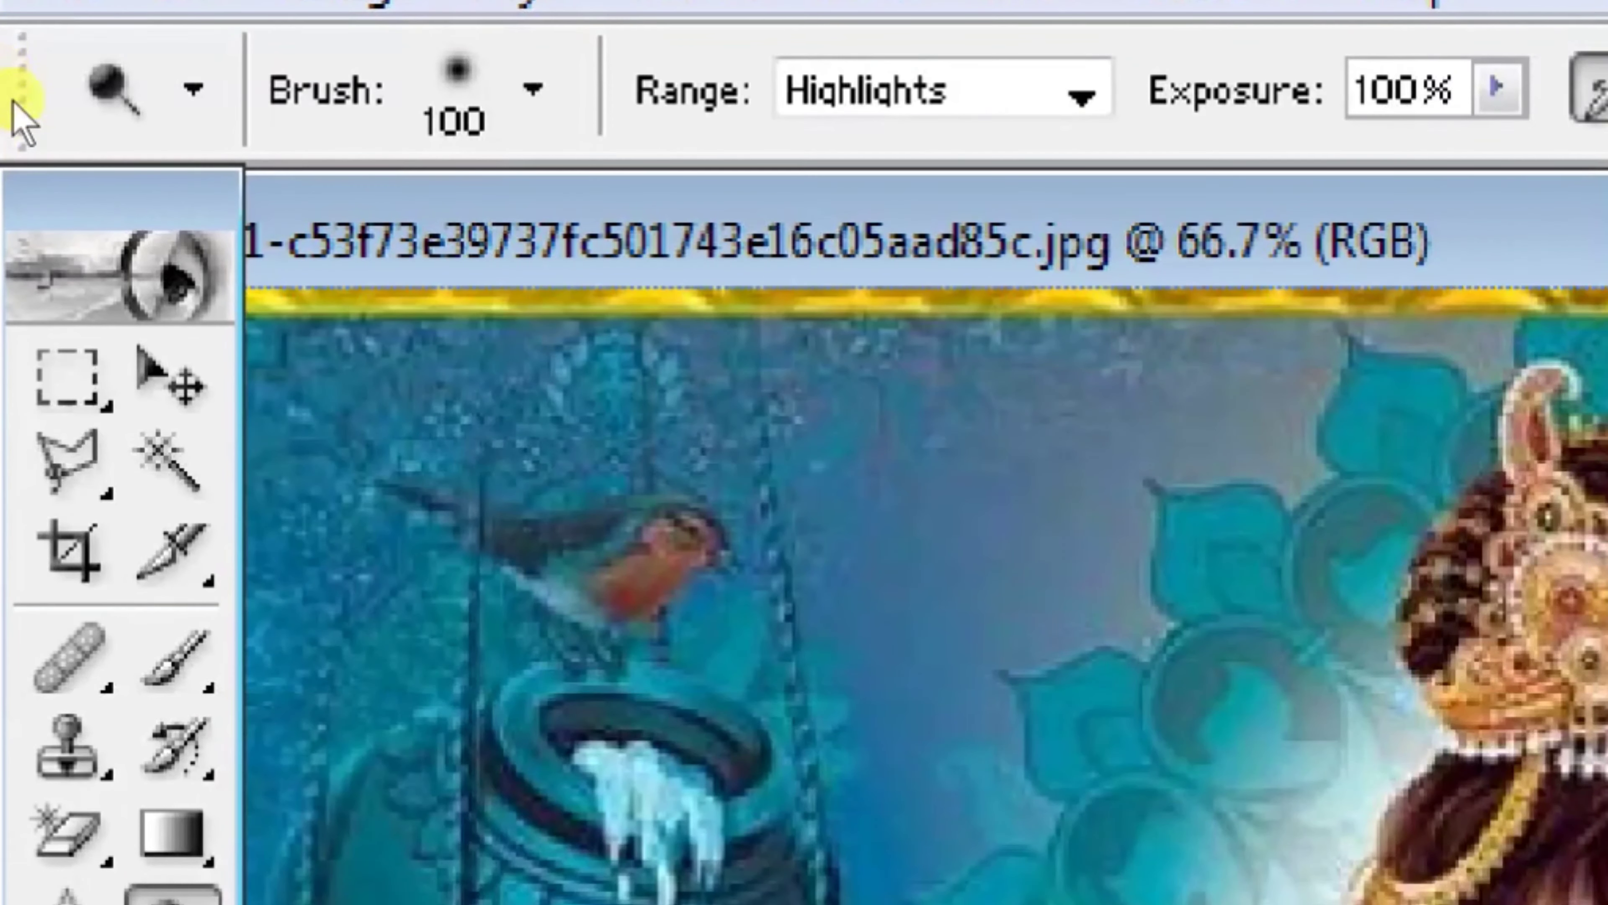
Step: Cycle through the Lasso, Polygonal and Magnetic variants to settle on the freehand Lasso Tool
key("l")
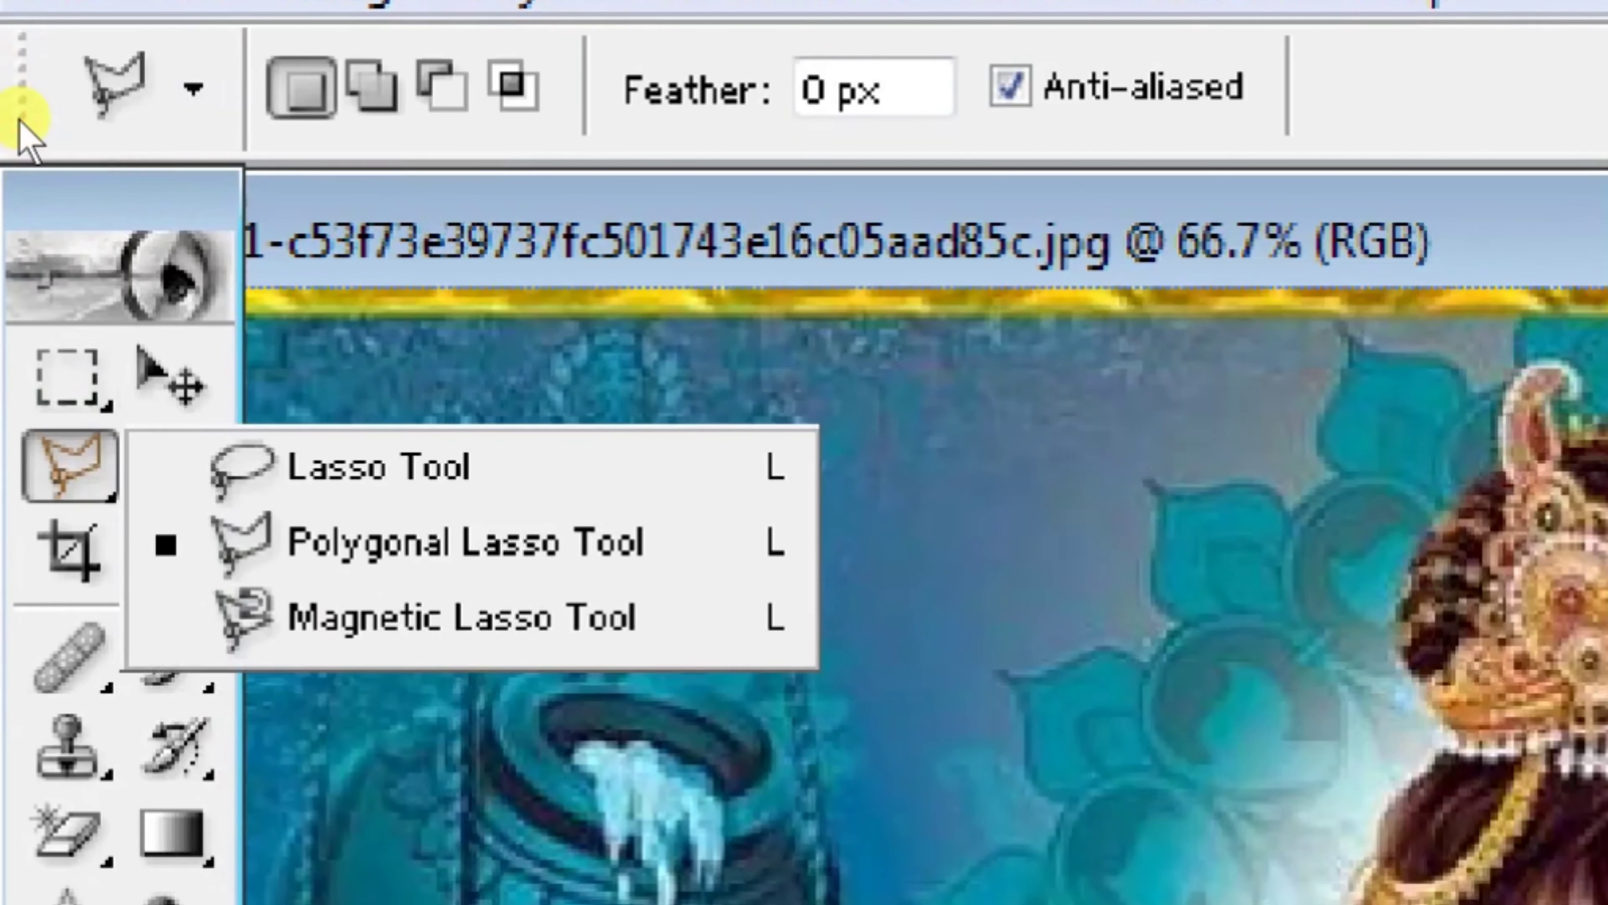
key("Down")
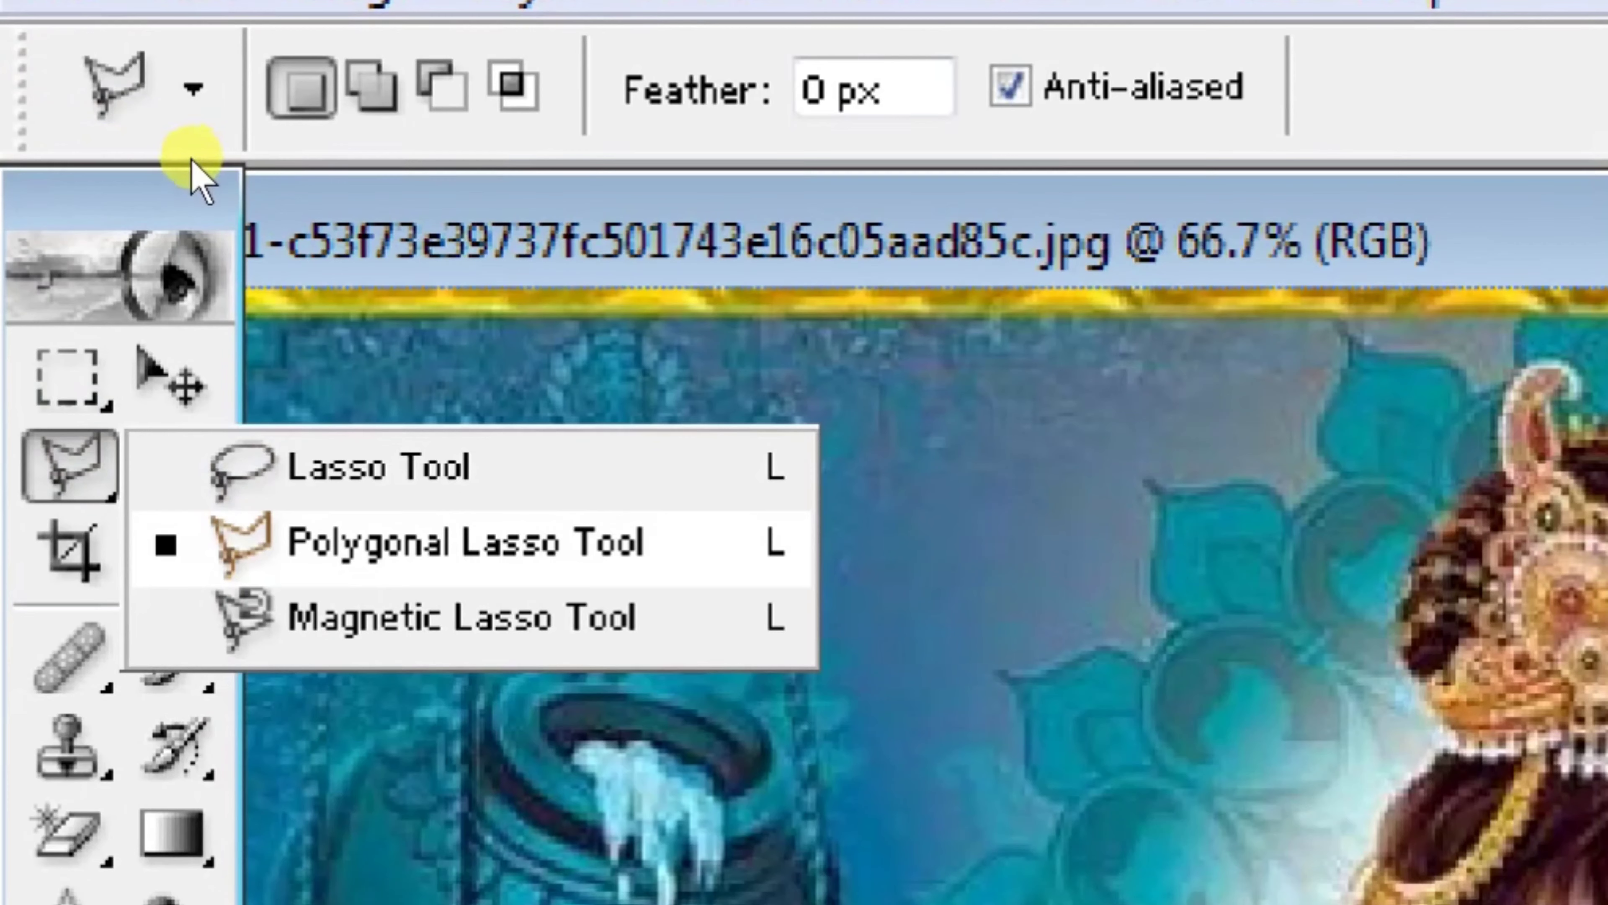
key("Down")
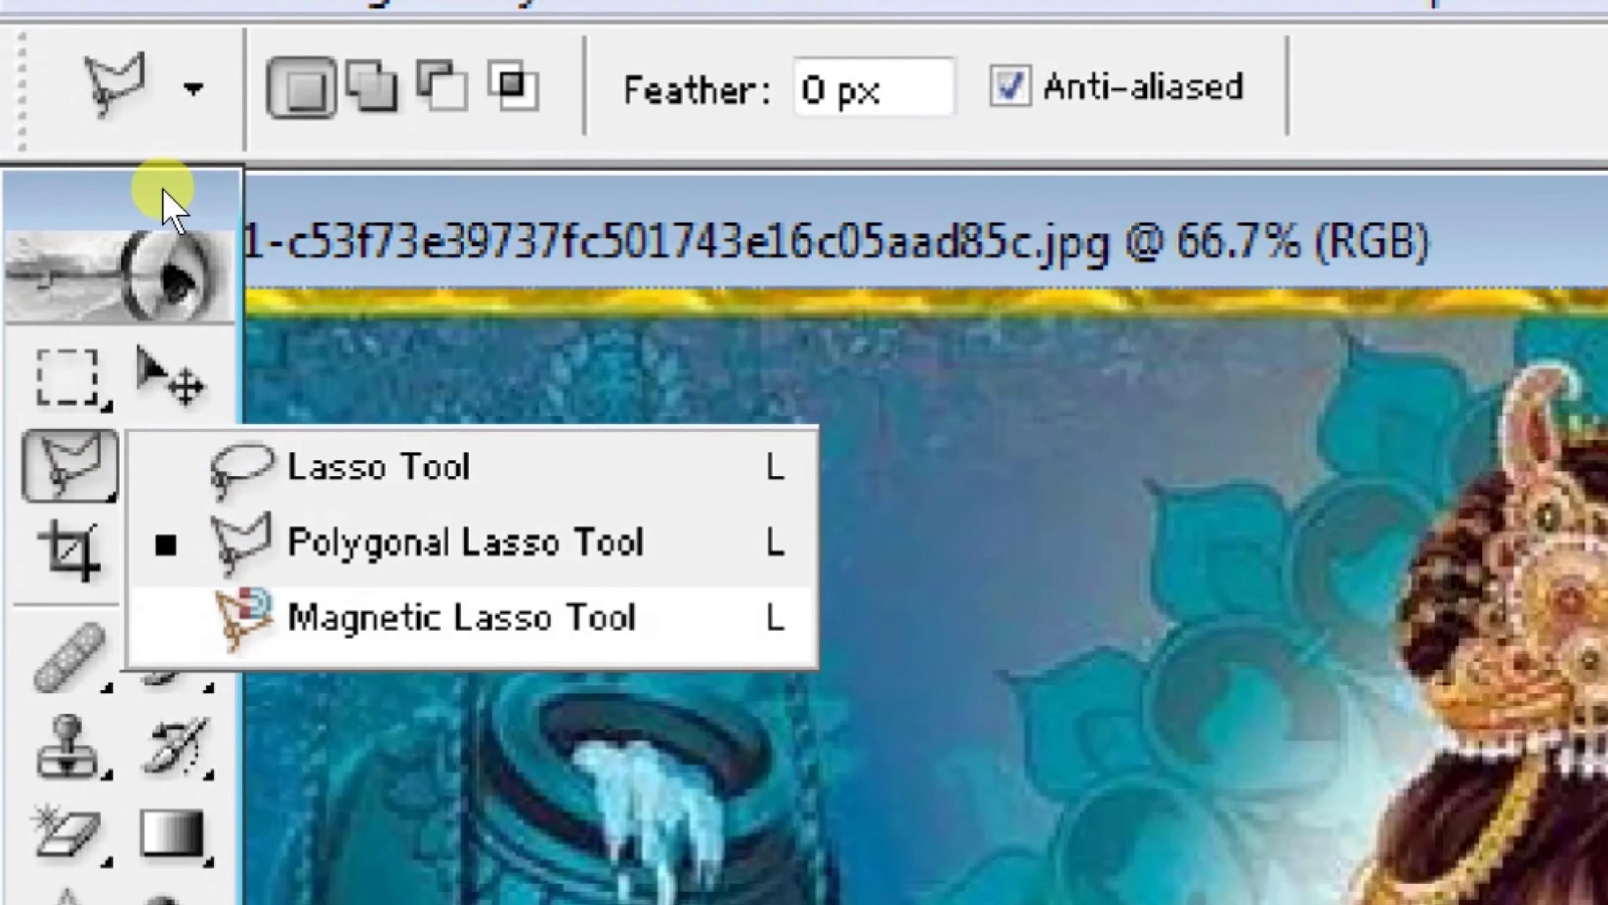
key("Up")
key("Up")
key("Down")
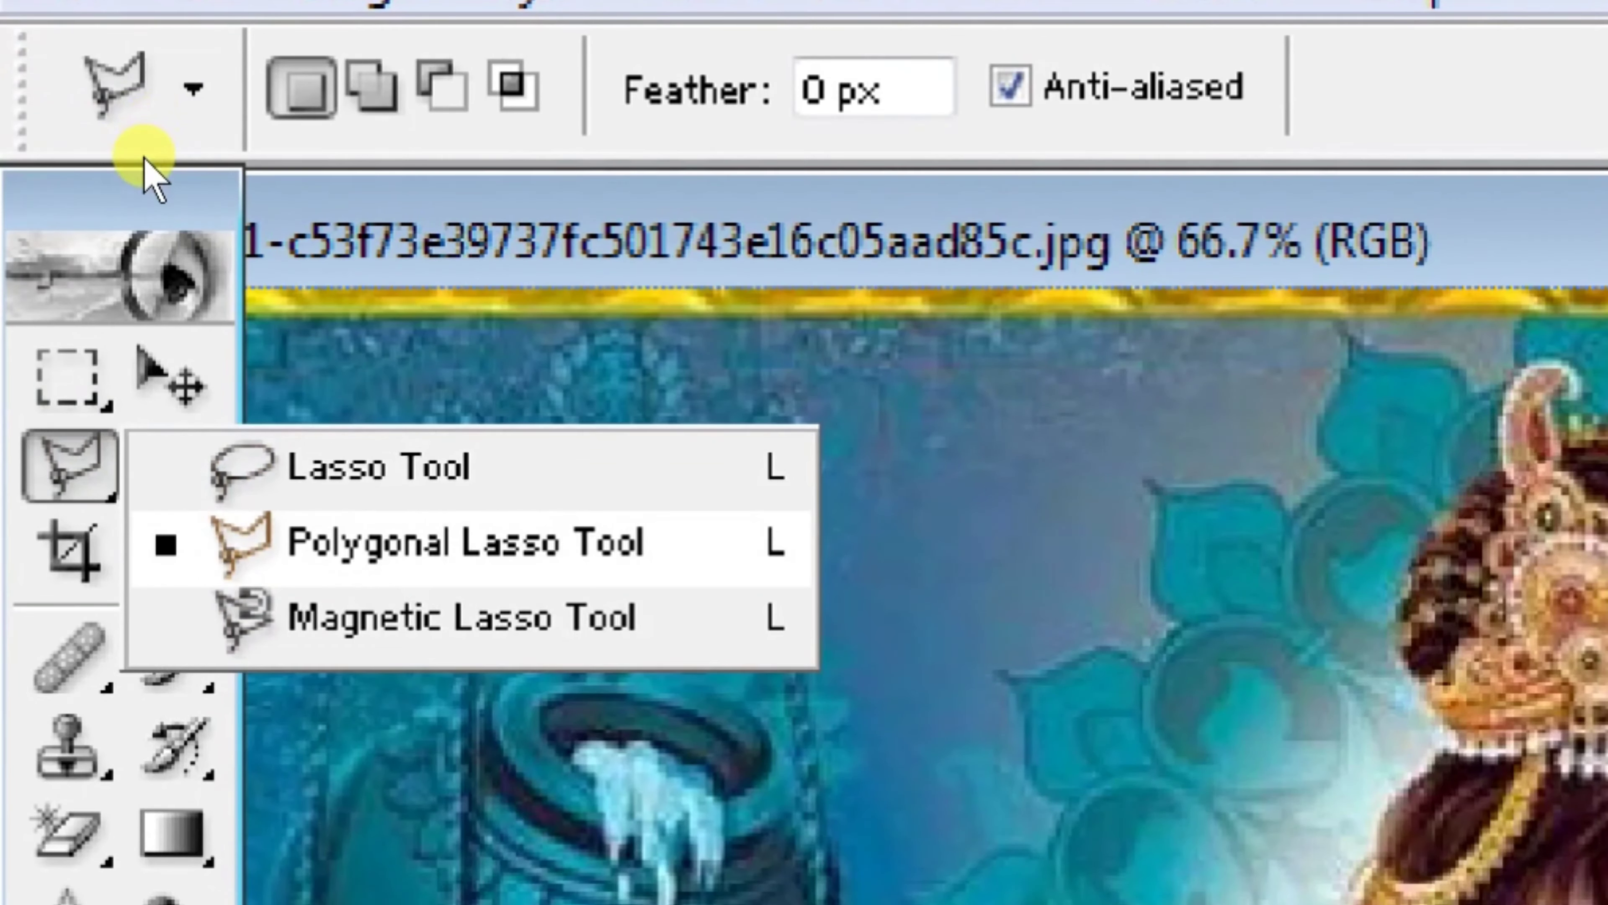
key("Down")
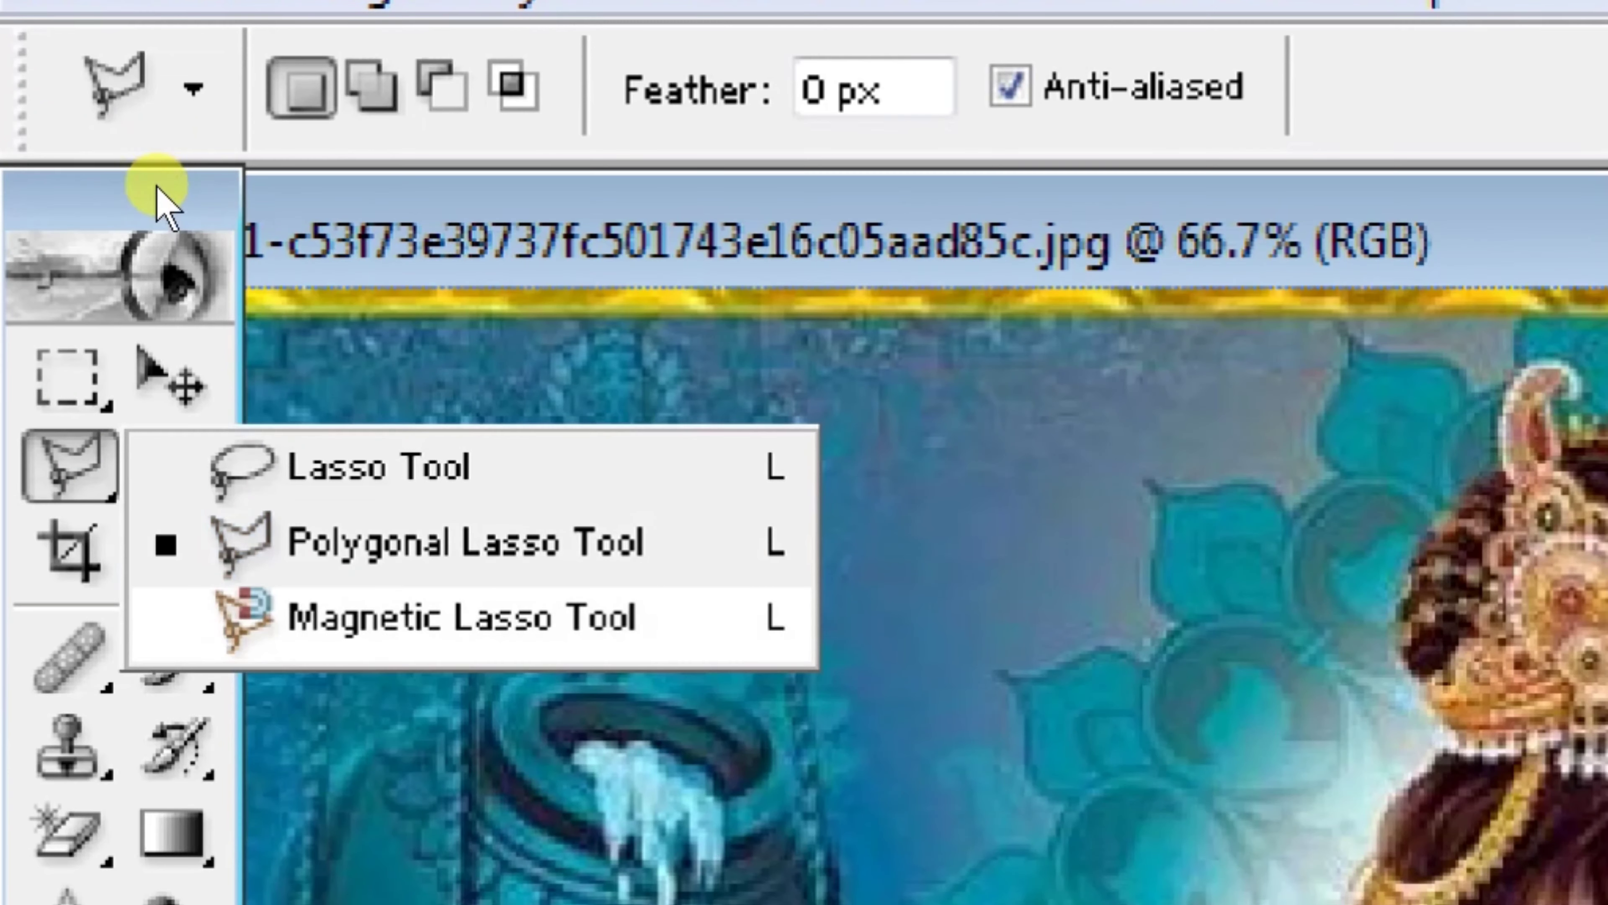
key("Up")
key("Up")
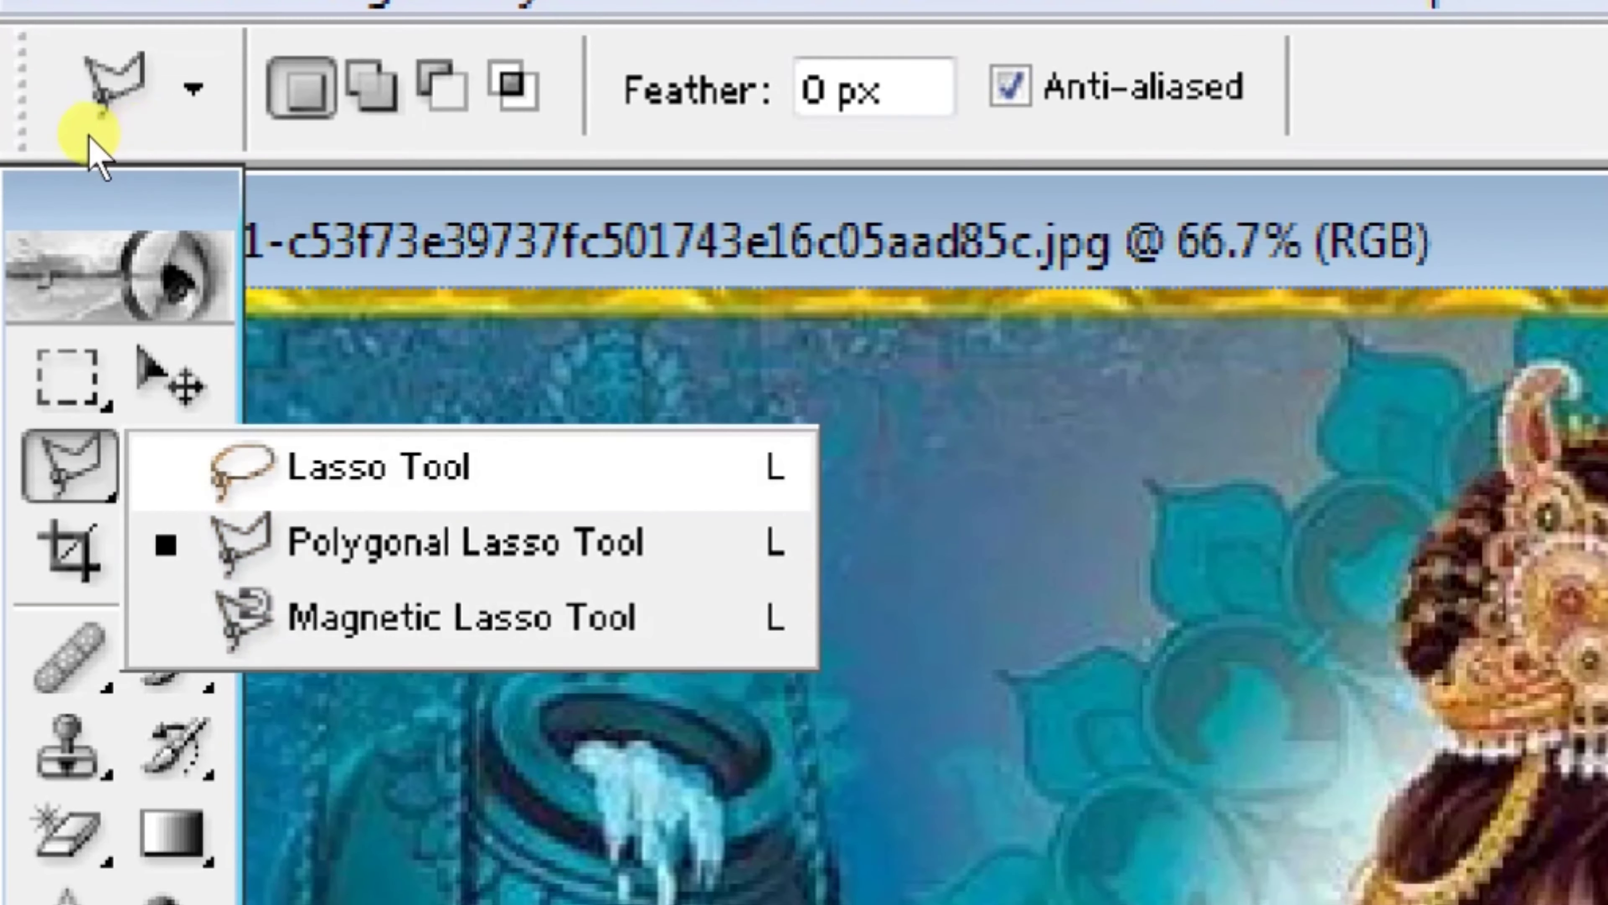
key("Up")
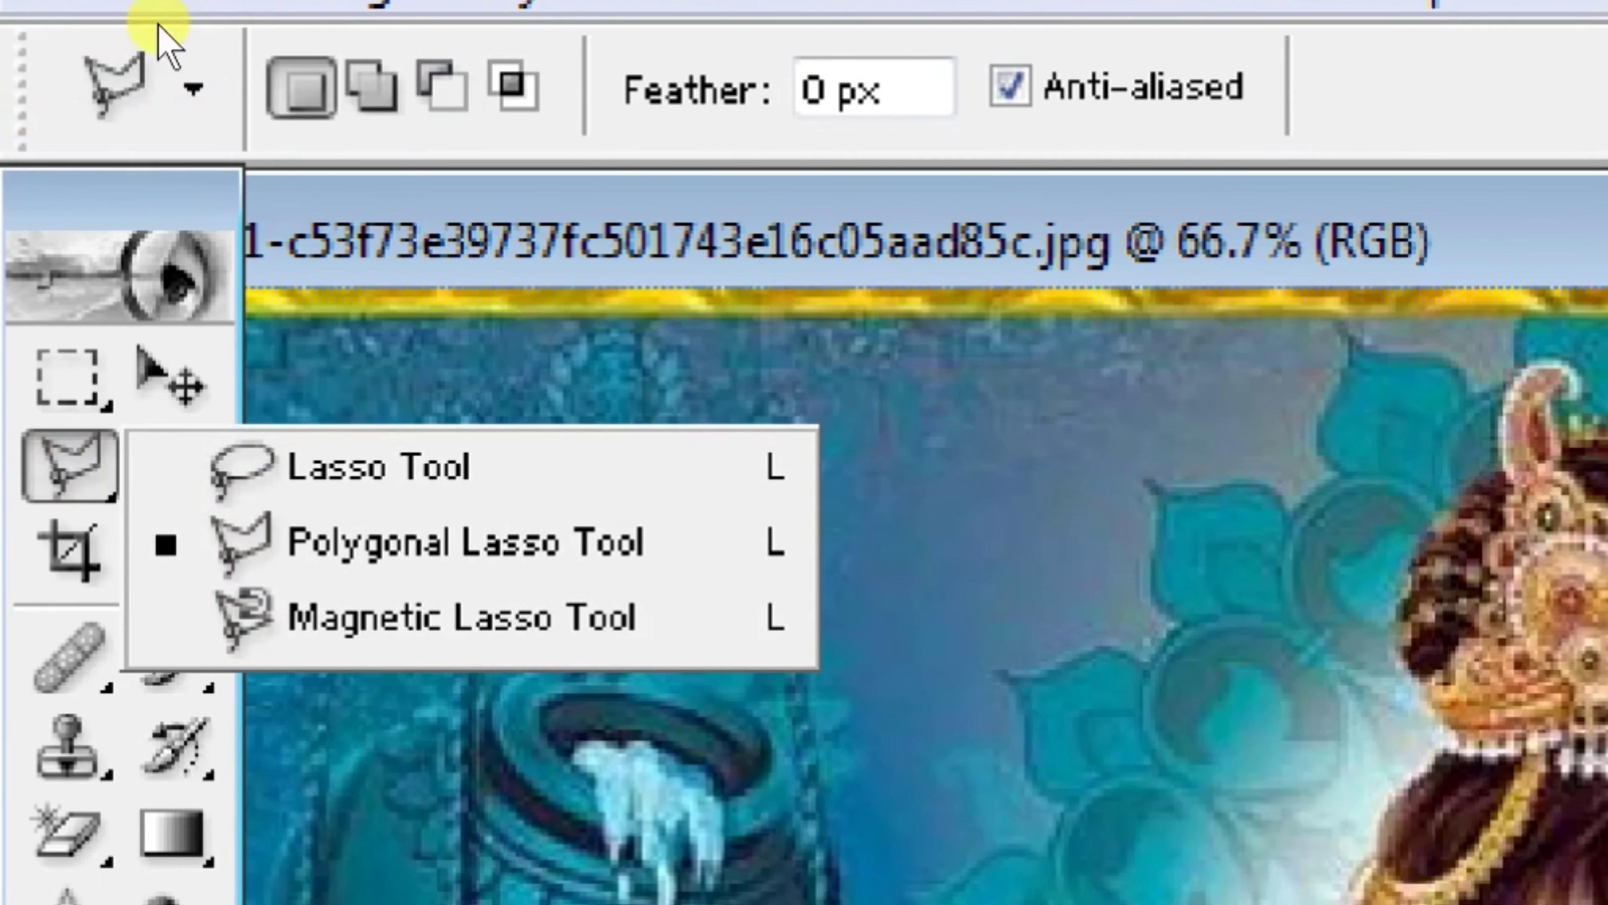
key("Down")
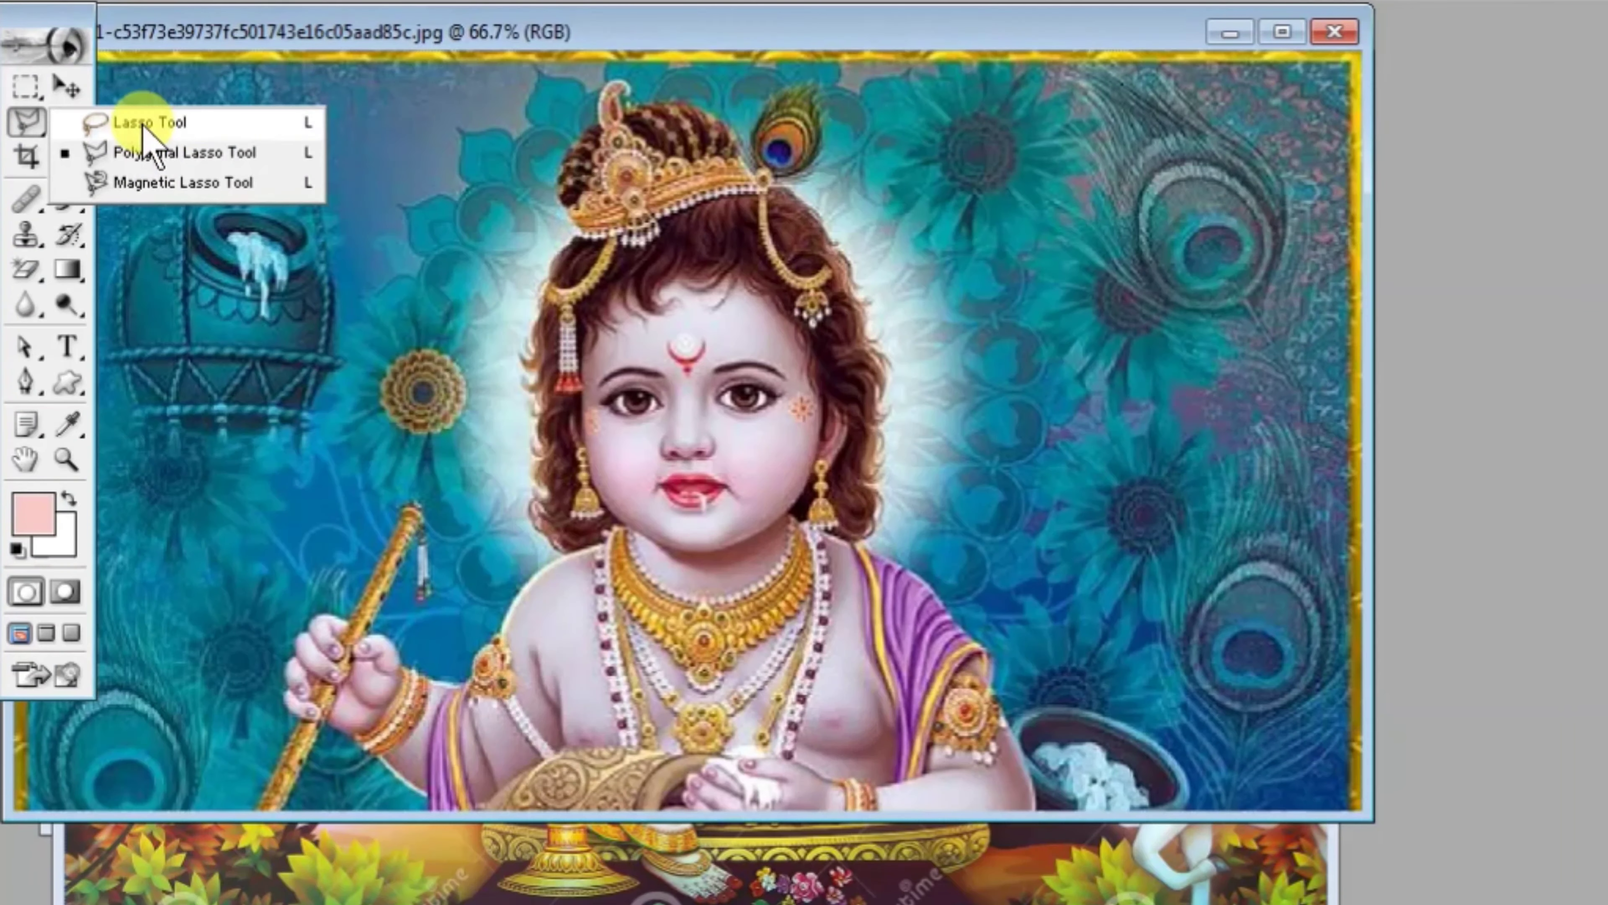
Step: With the freehand Lasso, maximize the teal image and trace around the child Krishna, crown and flute
left_click(168, 120)
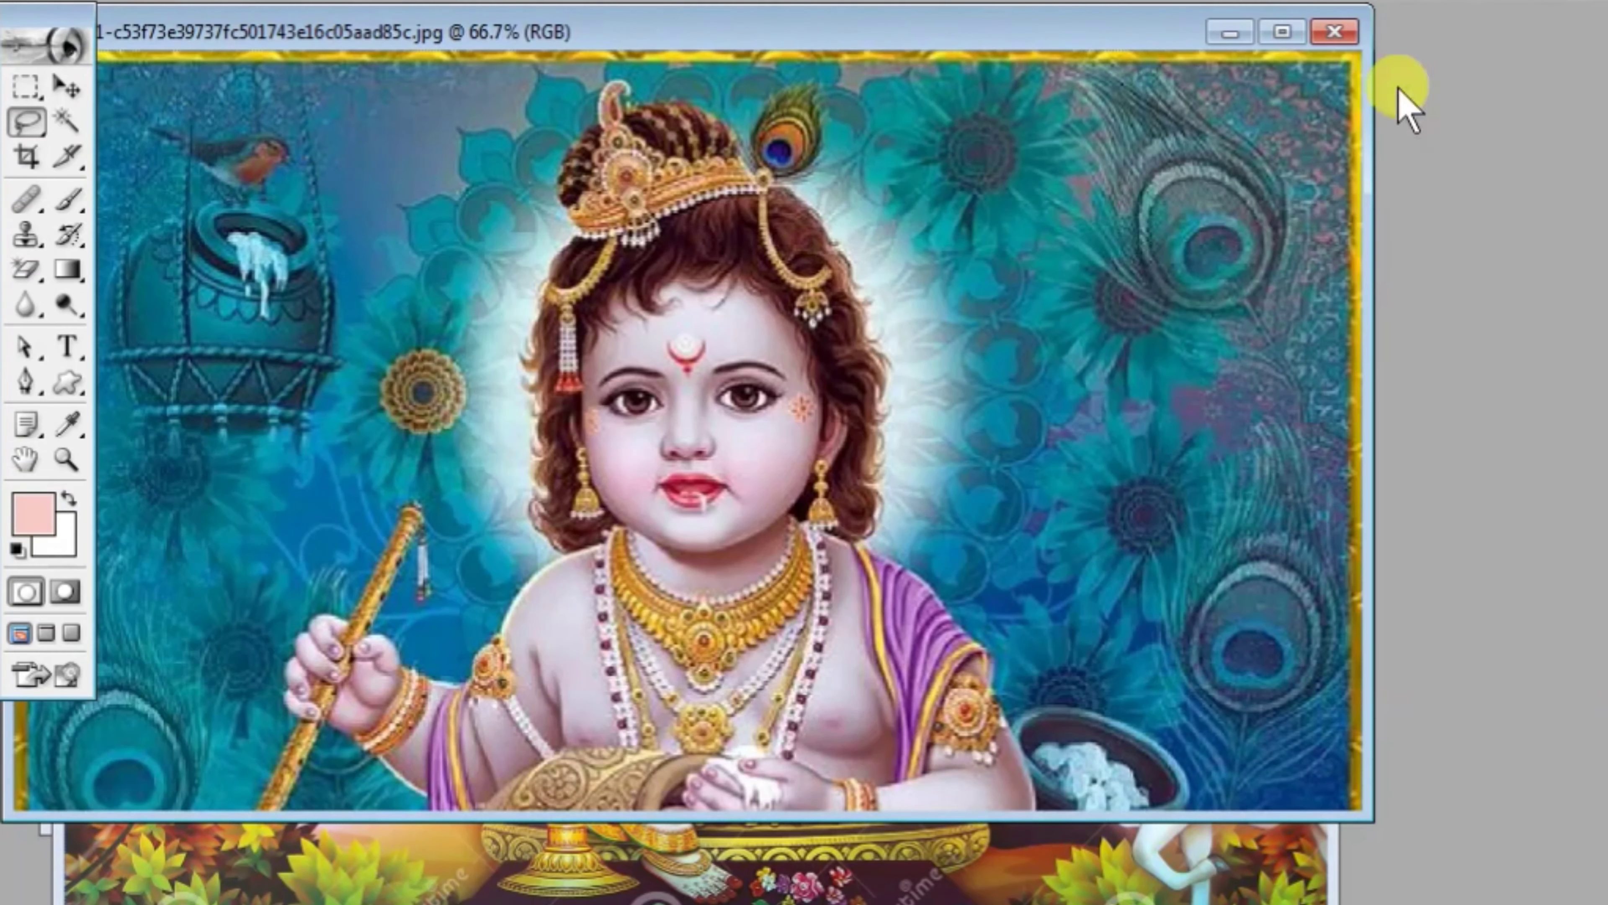
left_click(1282, 32)
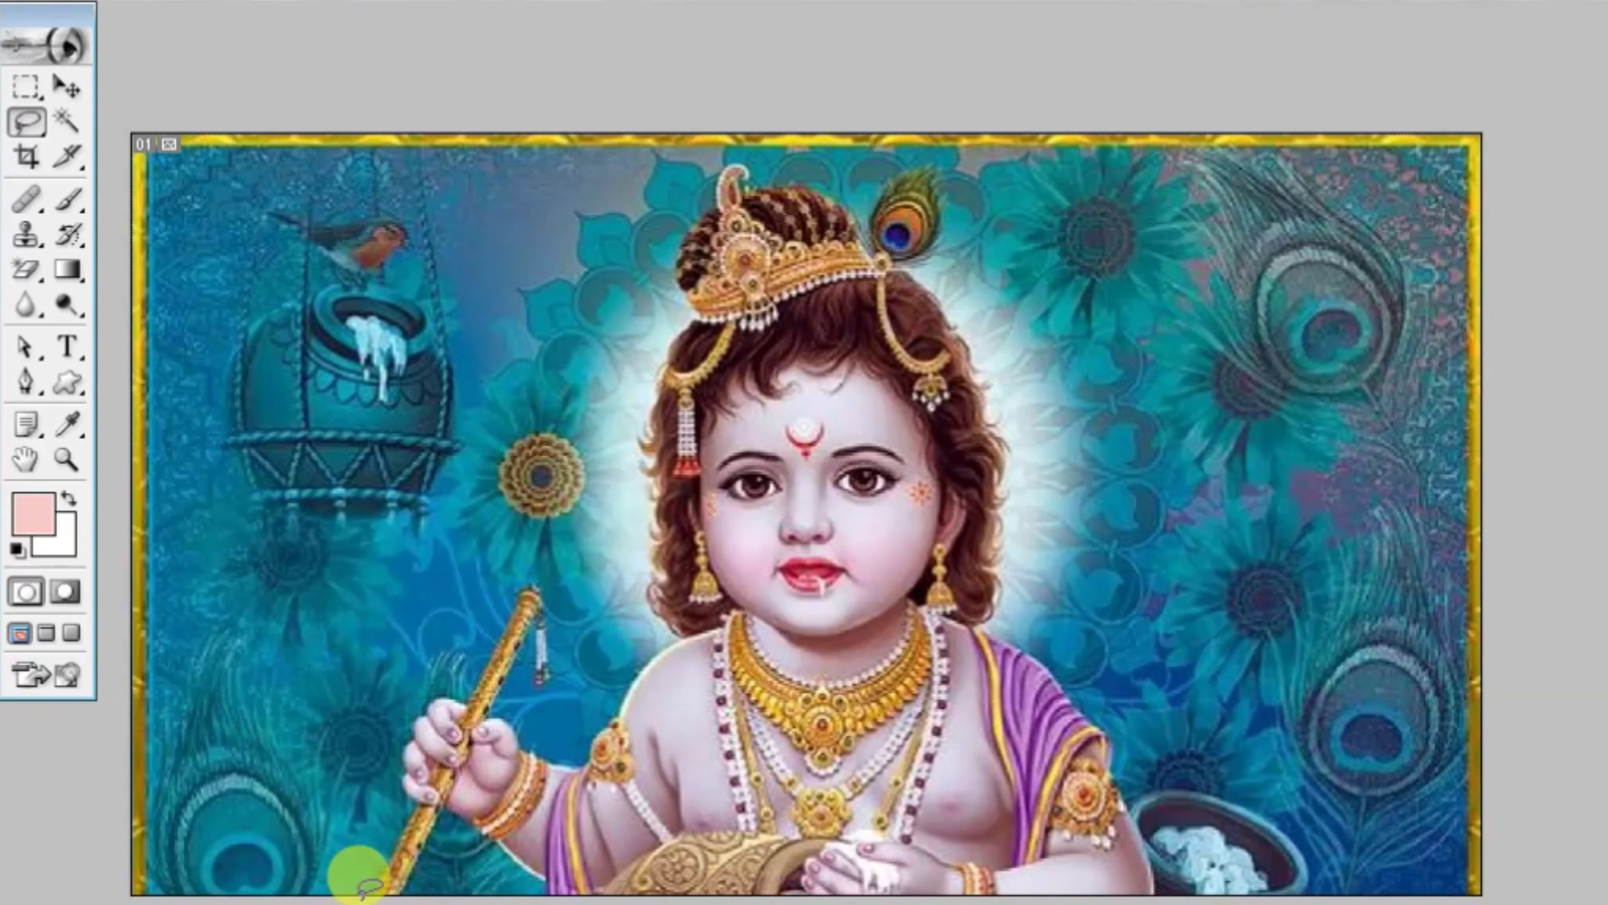
mouse_move(367, 887)
left_mouse_down()
mouse_move(433, 669)
mouse_move(518, 713)
mouse_move(629, 691)
mouse_move(659, 589)
mouse_move(621, 446)
mouse_move(621, 345)
mouse_move(635, 255)
mouse_move(693, 125)
mouse_move(912, 136)
mouse_move(969, 169)
mouse_move(944, 253)
mouse_move(998, 331)
mouse_move(980, 599)
mouse_move(1031, 617)
mouse_move(1088, 683)
mouse_move(1160, 856)
mouse_move(937, 884)
mouse_move(380, 890)
left_mouse_up()
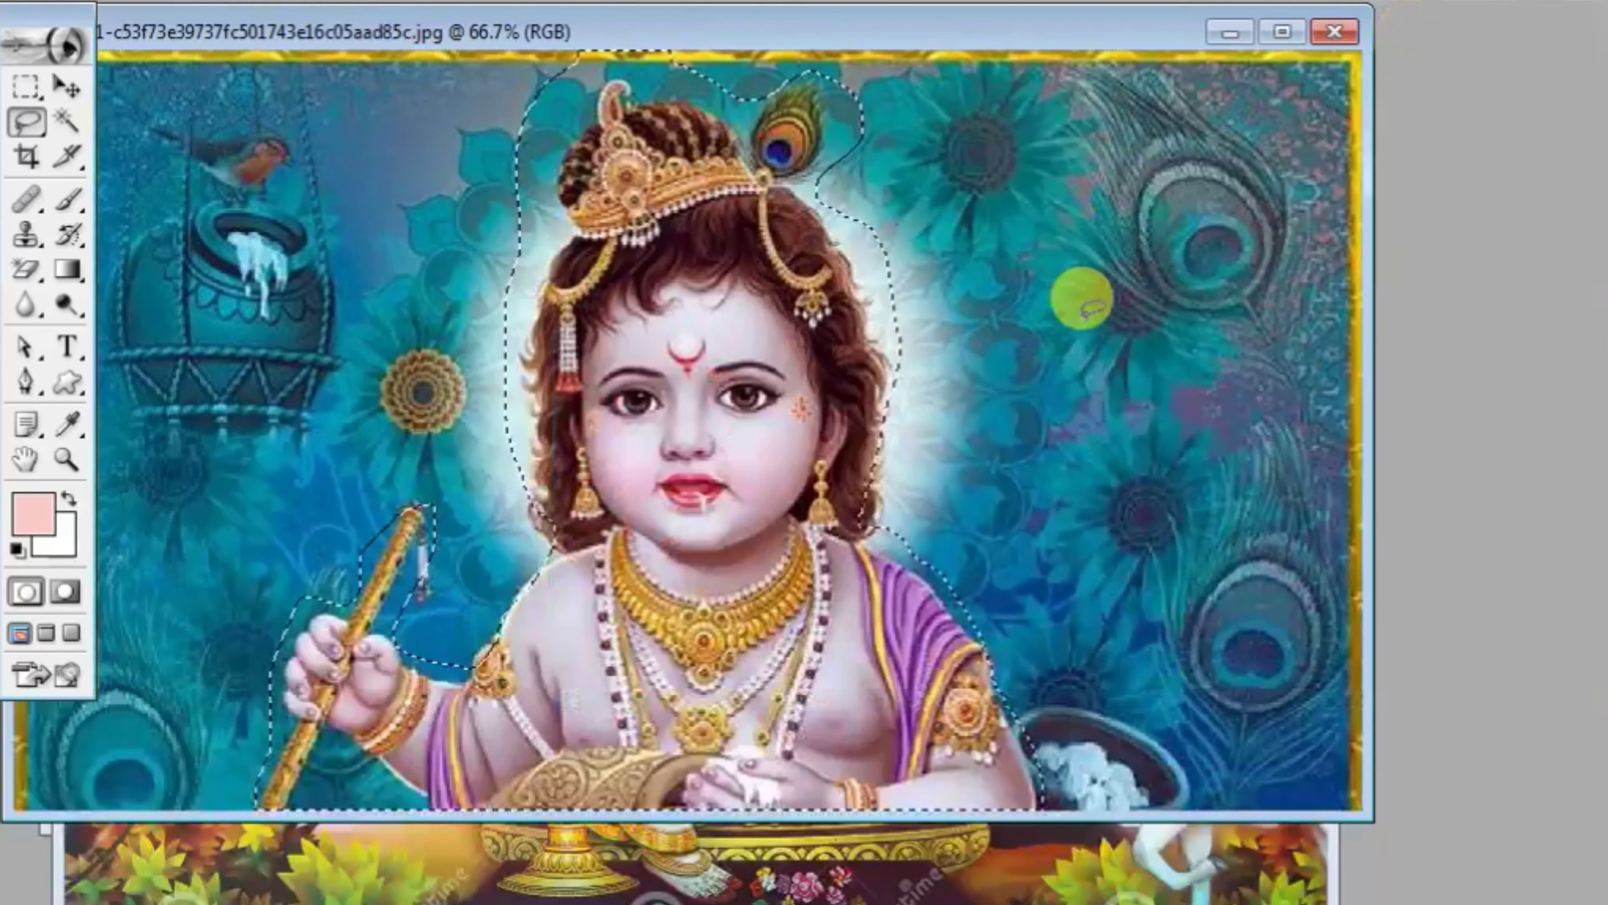
Step: Create a default blank document, move it aside, then close it
key("ctrl+n")
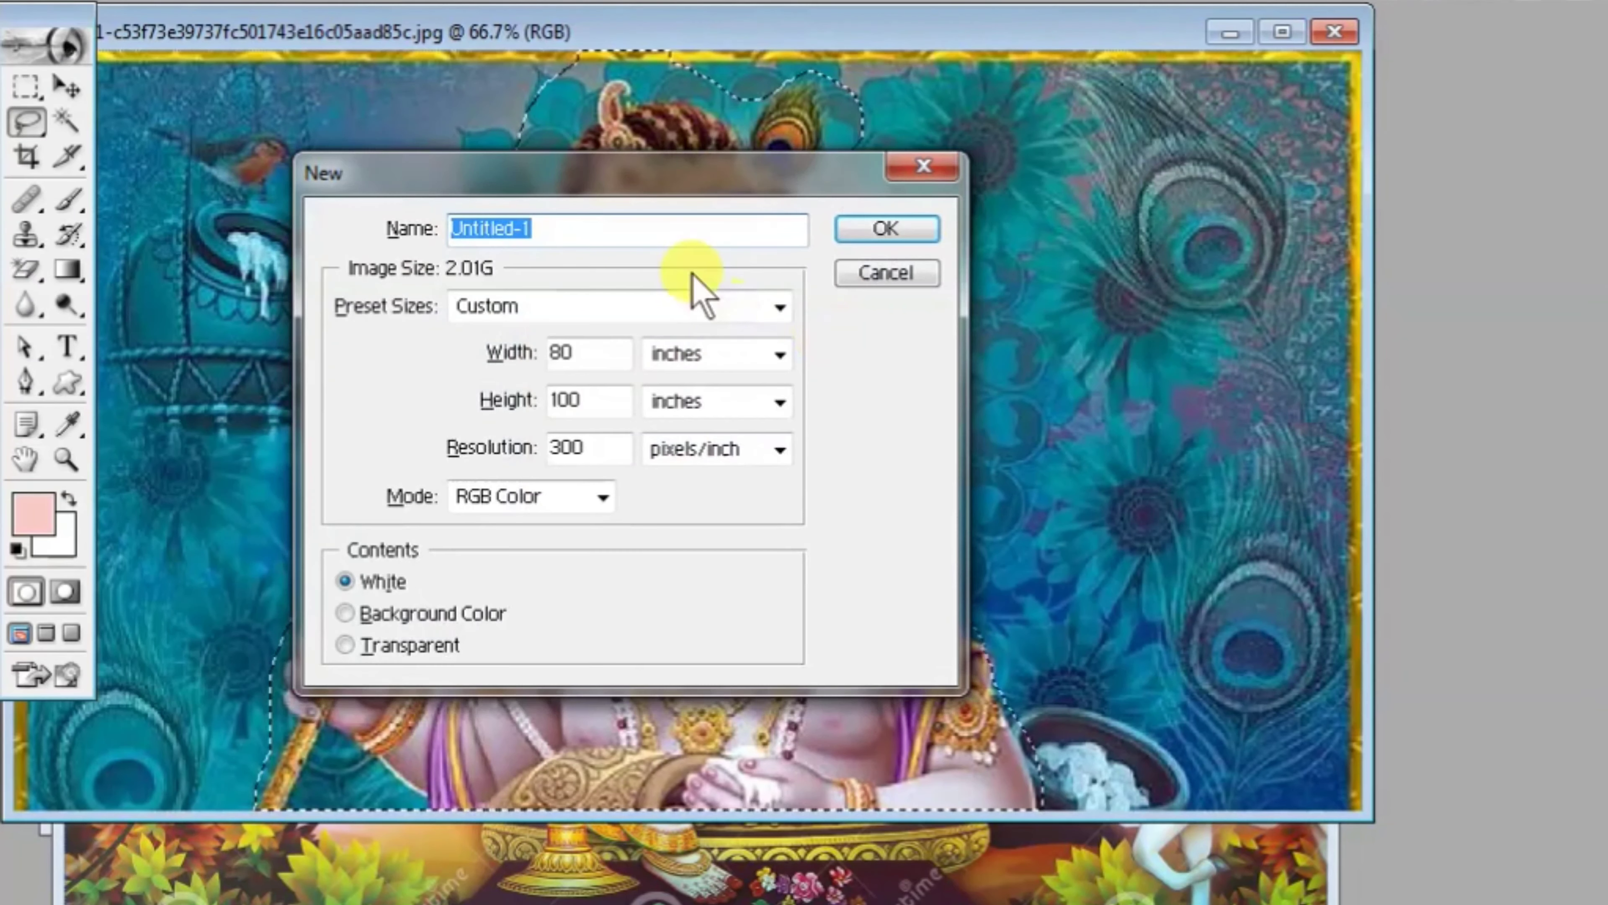
left_click(926, 223)
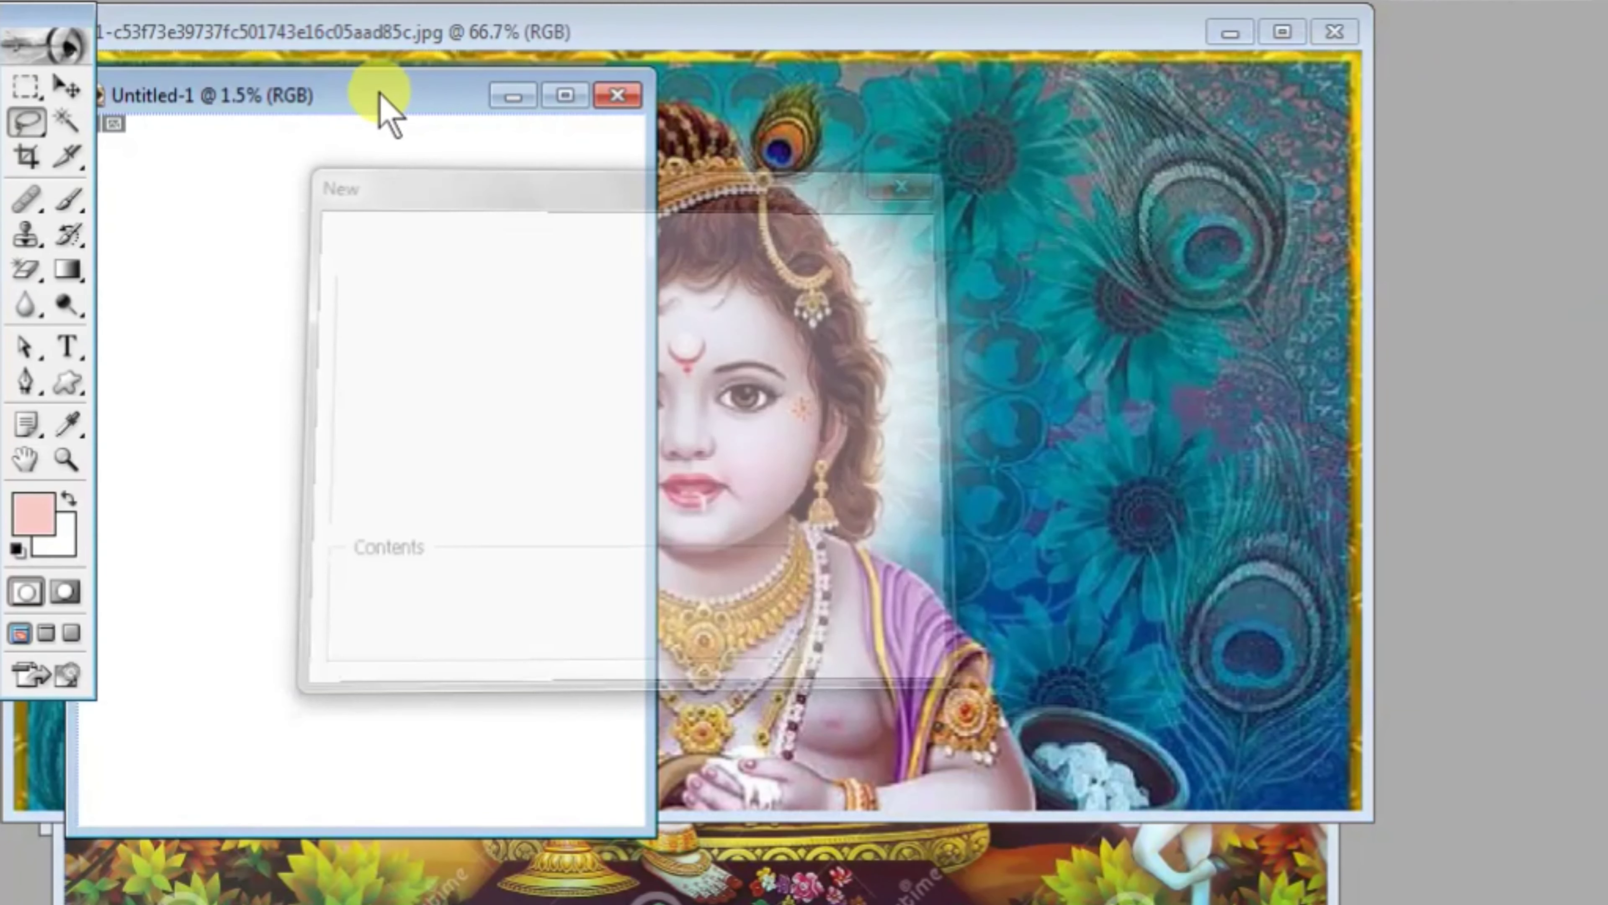
mouse_move(375, 101)
left_mouse_down()
mouse_move(1184, 146)
mouse_move(1078, 93)
left_mouse_up()
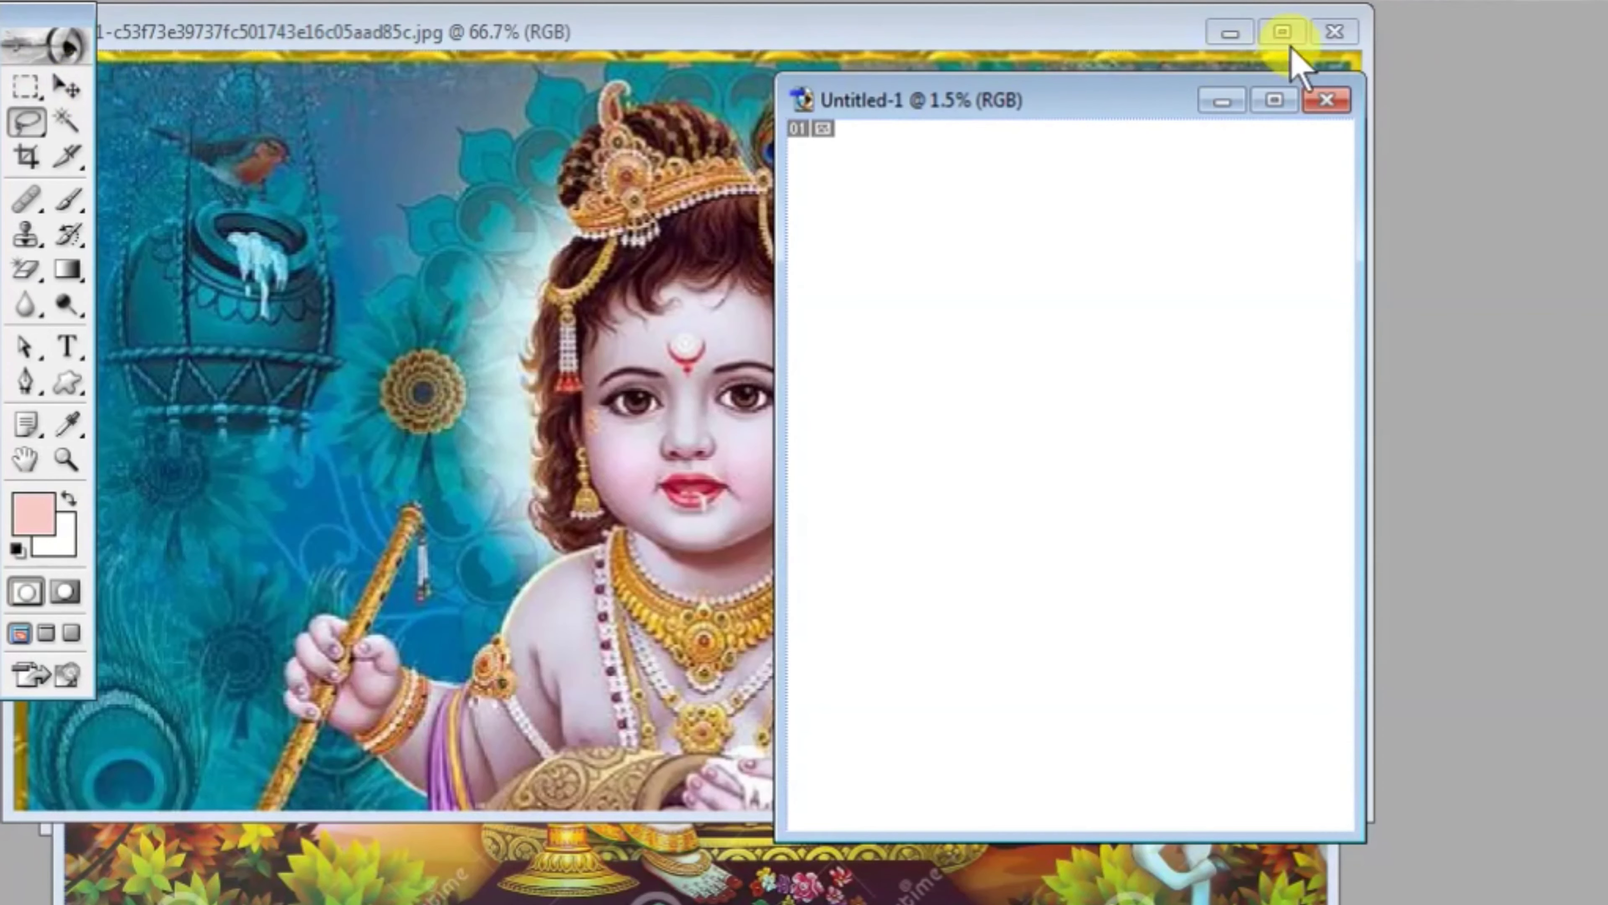
left_click(1320, 98)
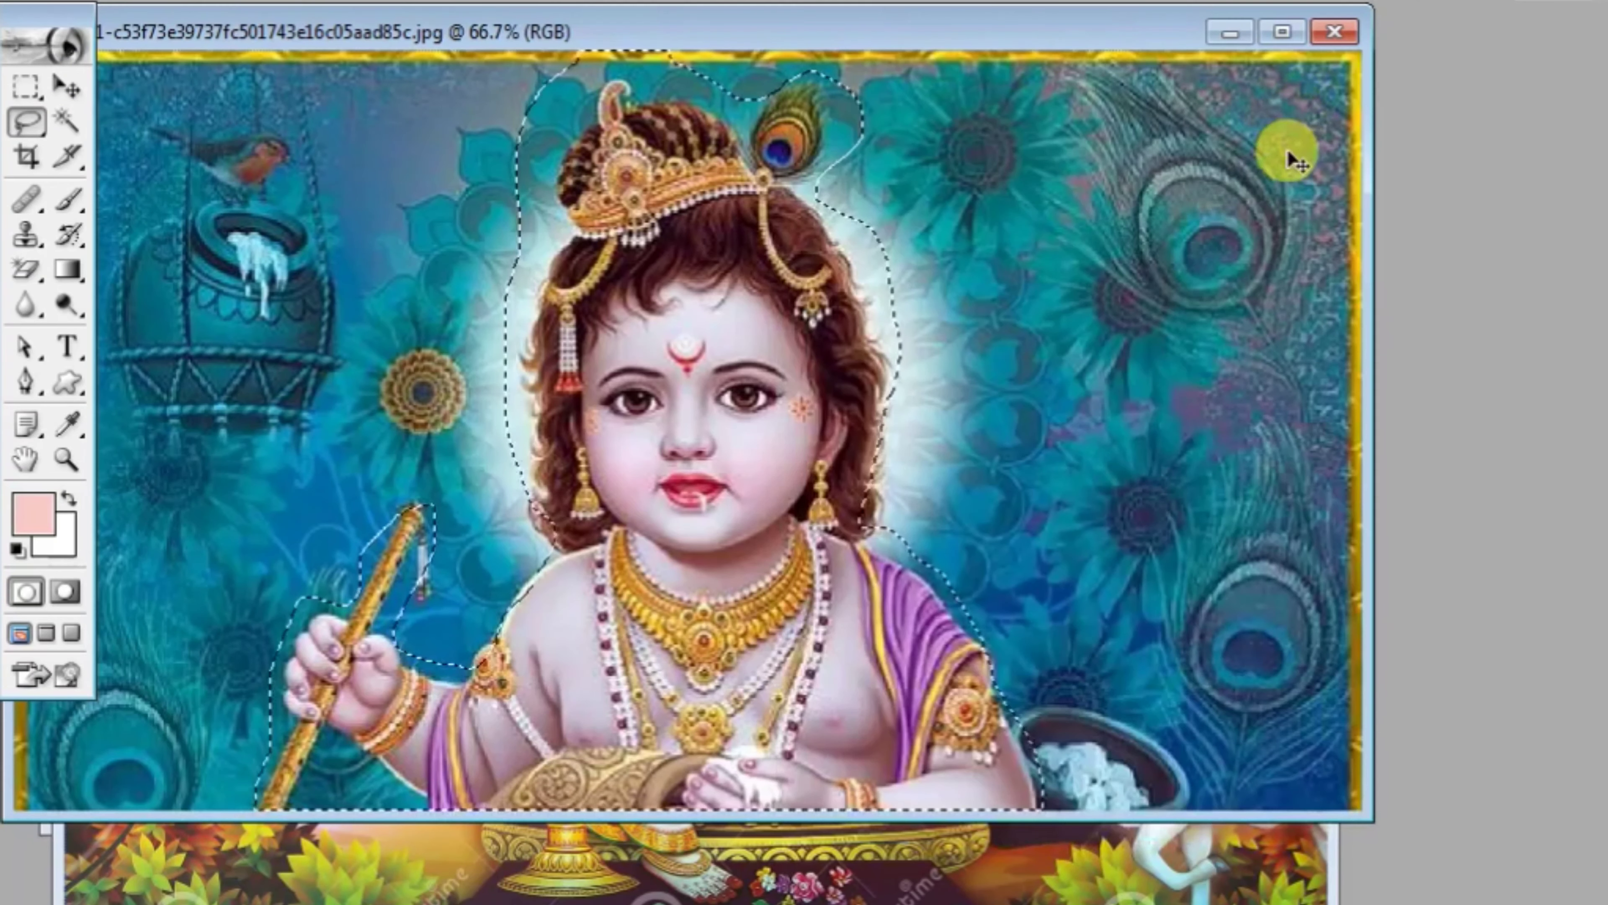
Step: Create a blank 8 x 10 inch Untitled-1 document and move its window beside the Krishna image
key("ctrl+n")
left_click(776, 307)
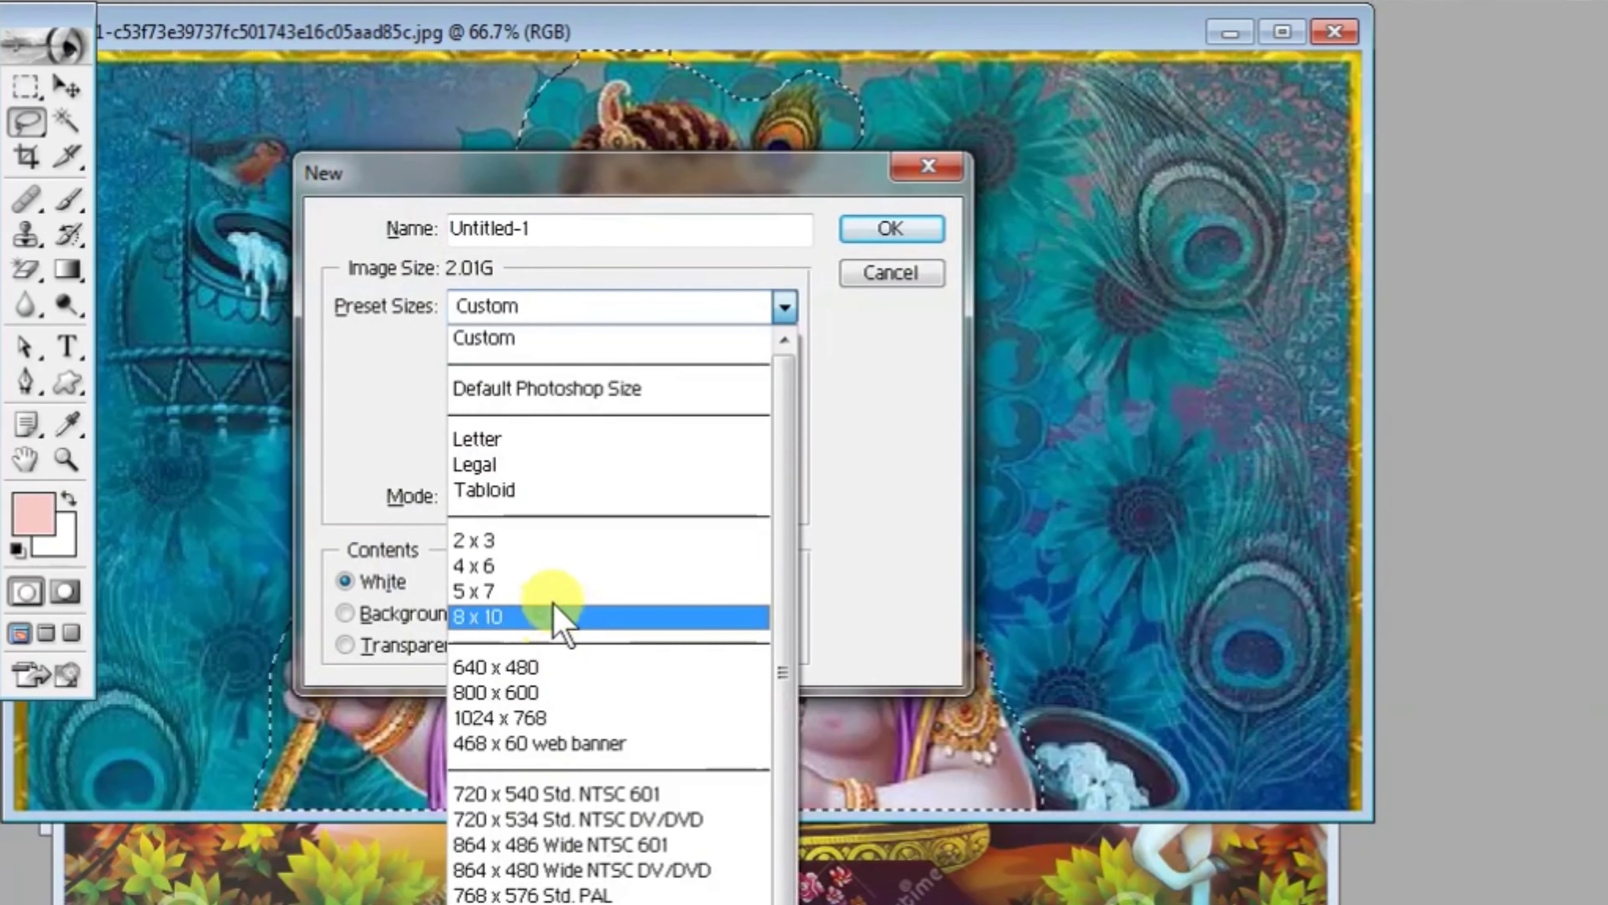
left_click(557, 616)
left_click(893, 230)
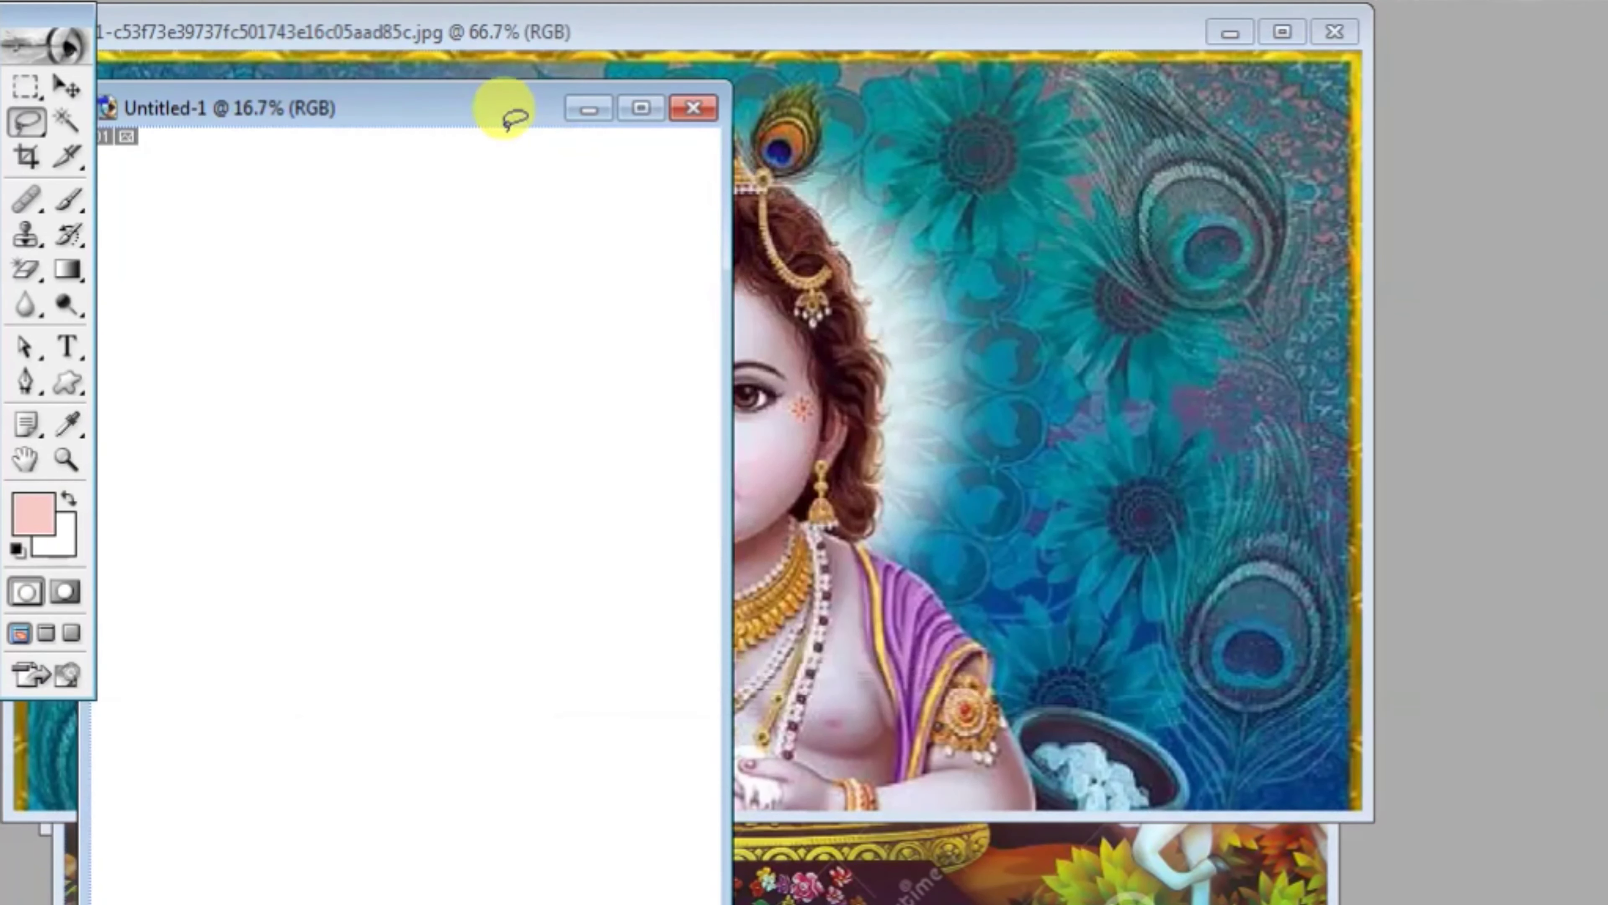
left_click_drag(190, 111, 754, 129)
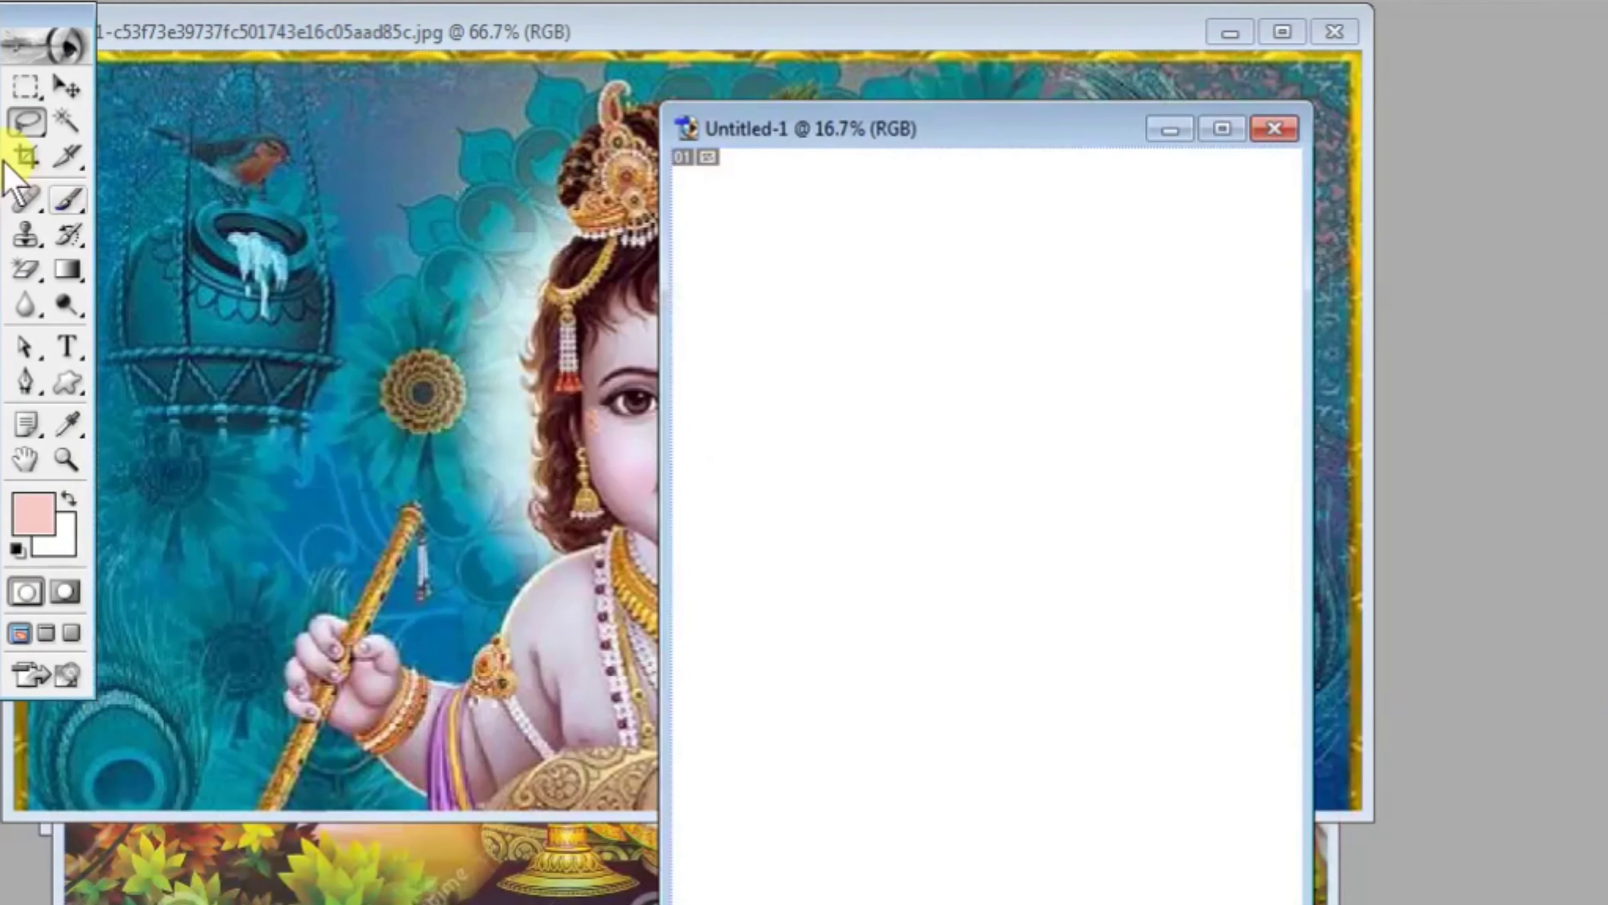
left_click(64, 86)
left_click(180, 250)
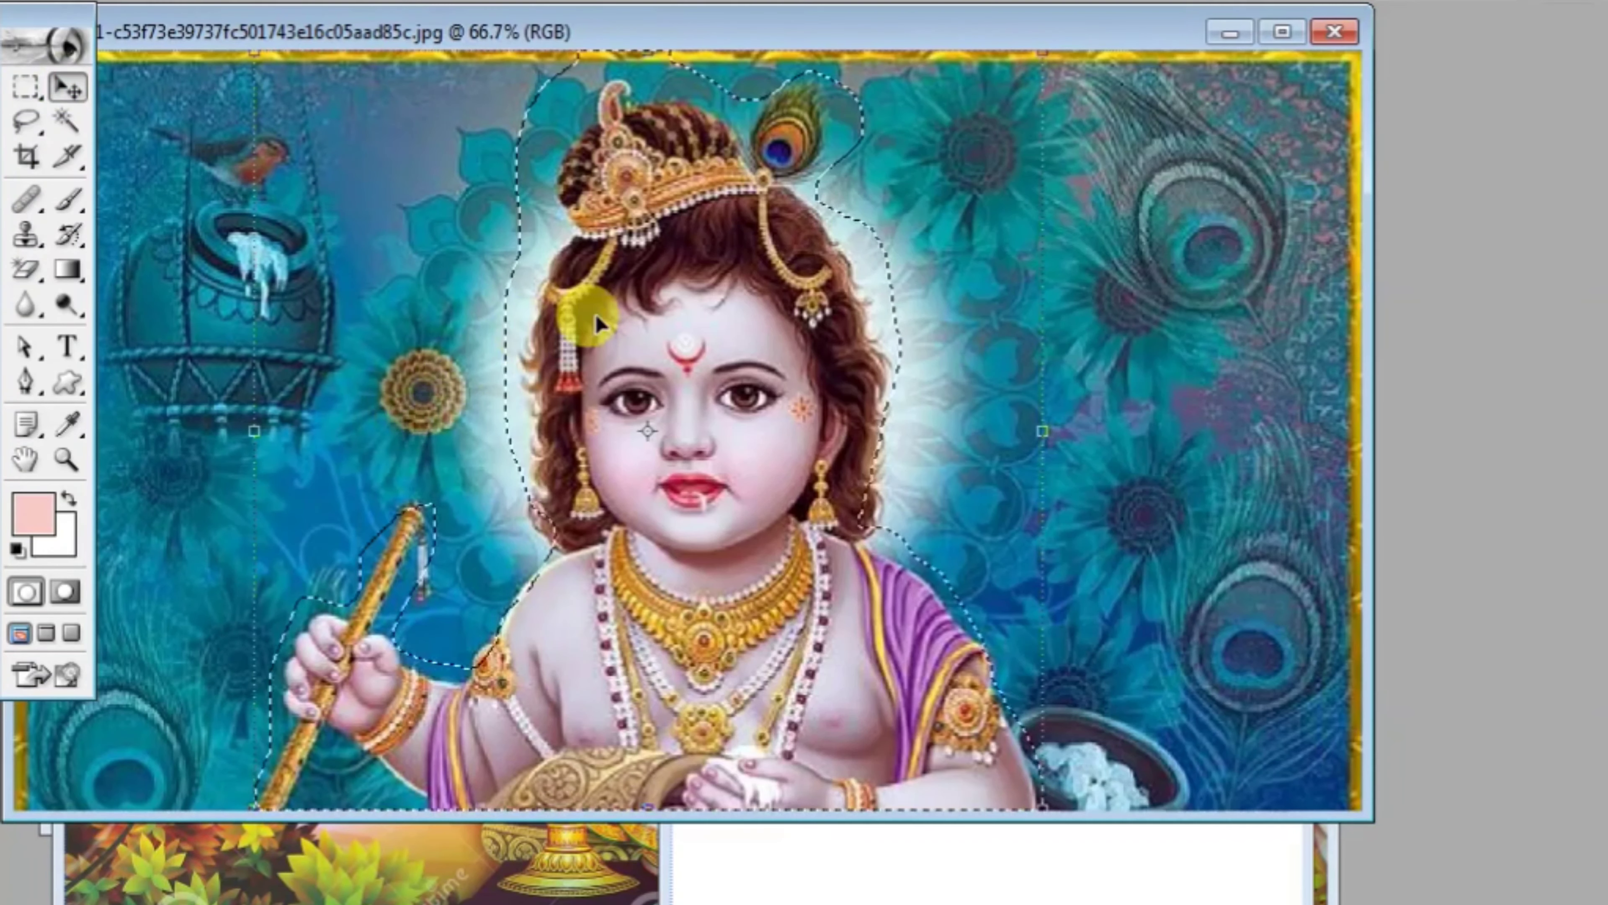
Step: Drag the selected Krishna figure into Untitled-1 as Layer 1 and position it near the page top
left_click_drag(674, 388, 928, 890)
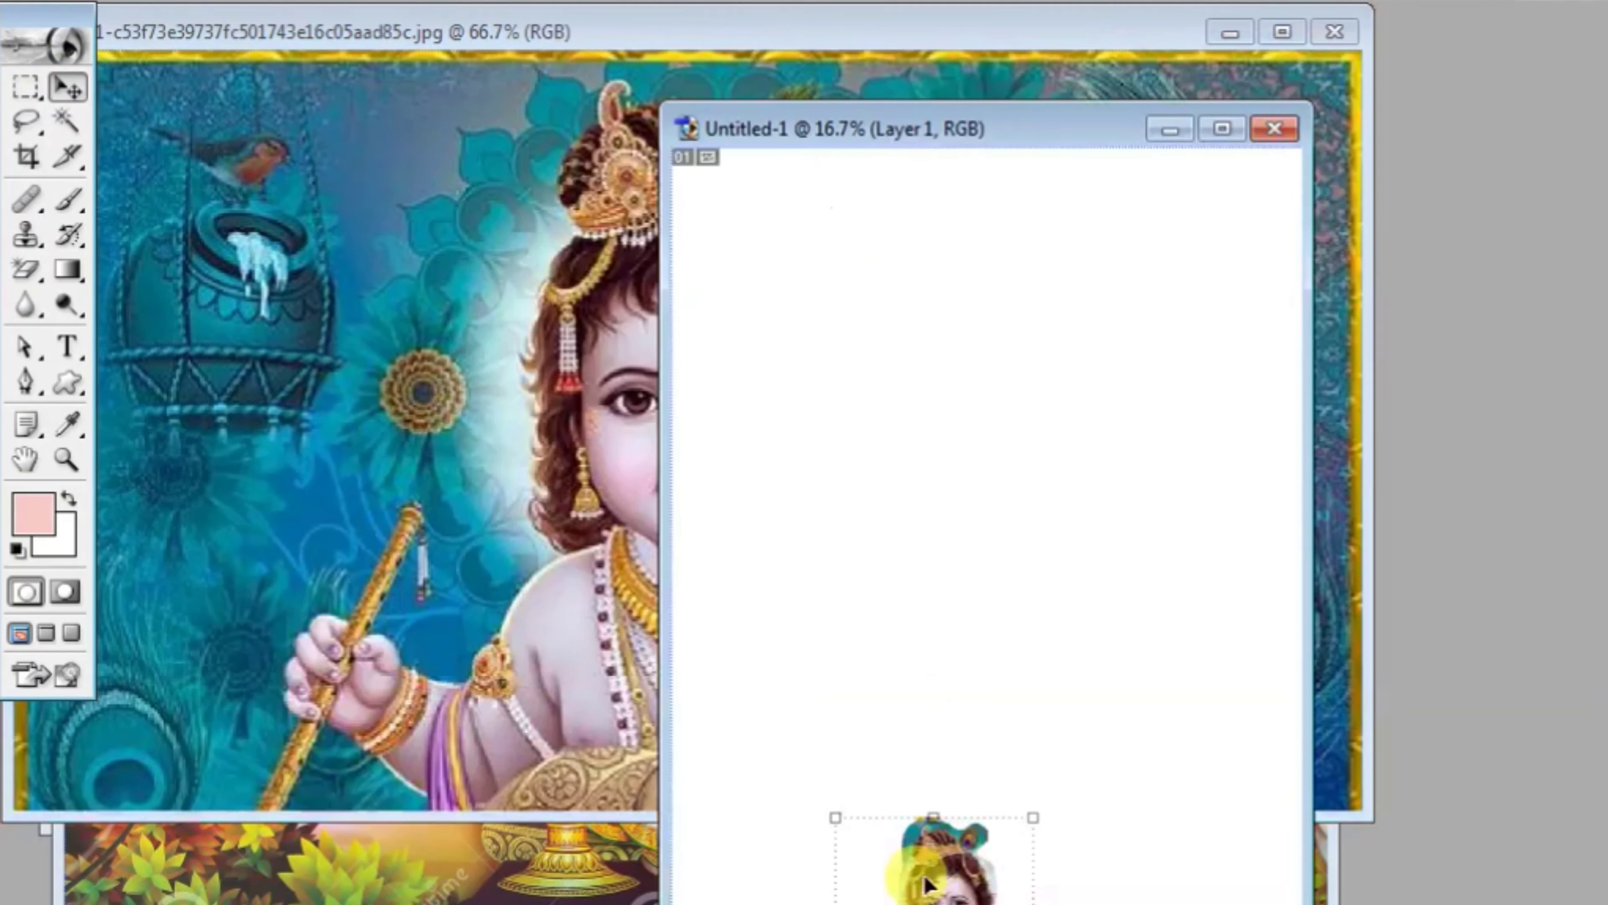
left_click(1222, 129)
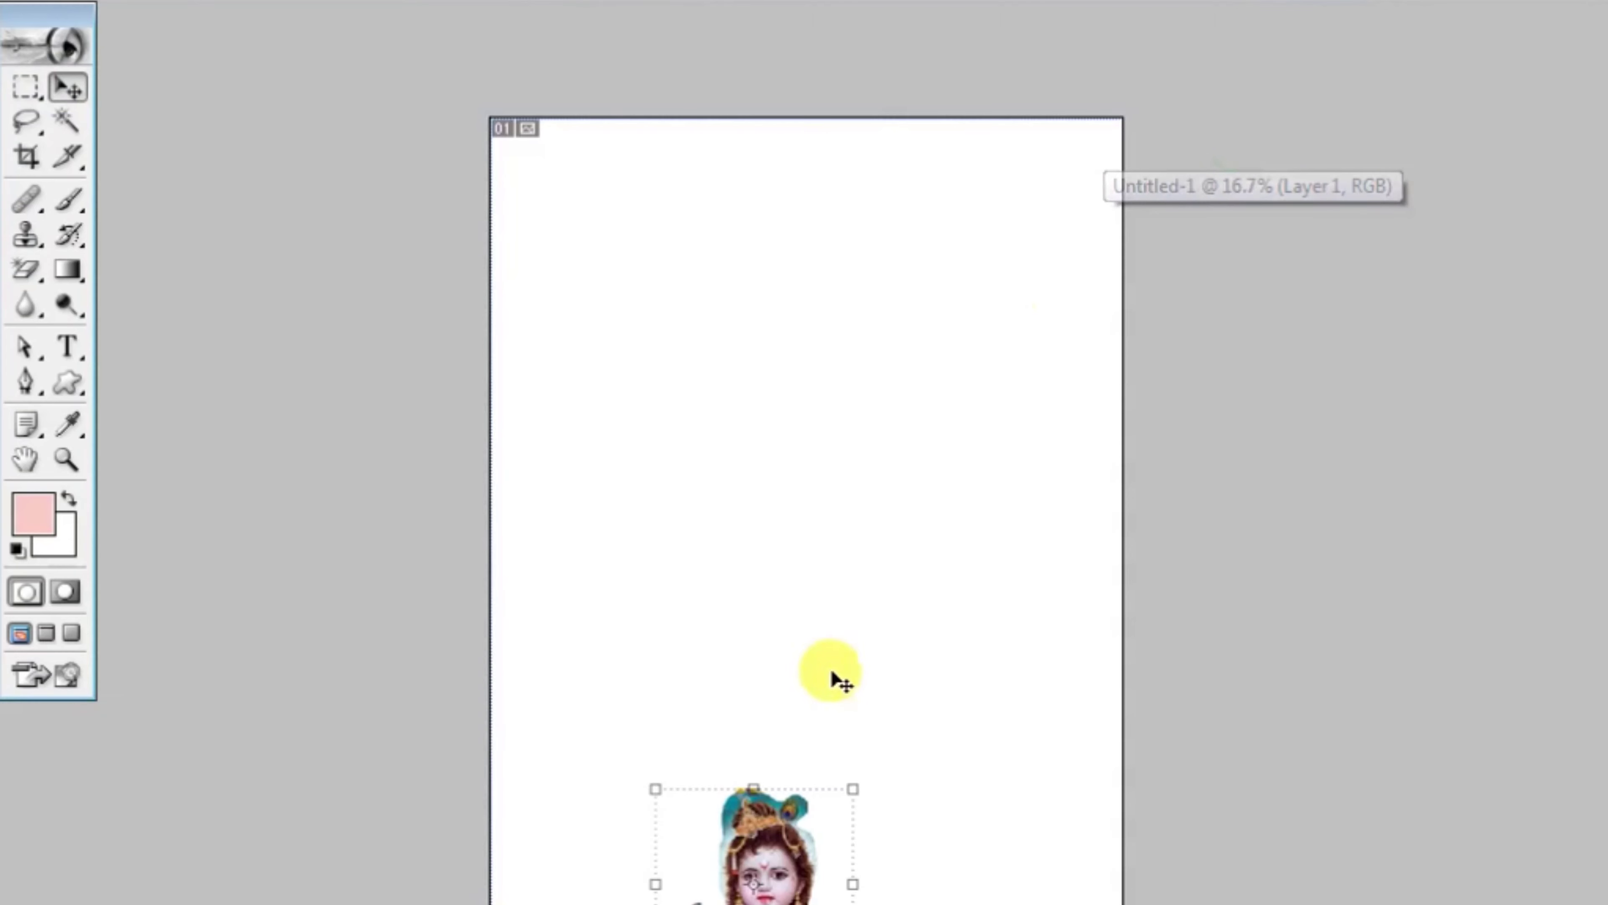
mouse_move(793, 814)
left_mouse_down()
mouse_move(753, 335)
mouse_move(890, 220)
left_mouse_up()
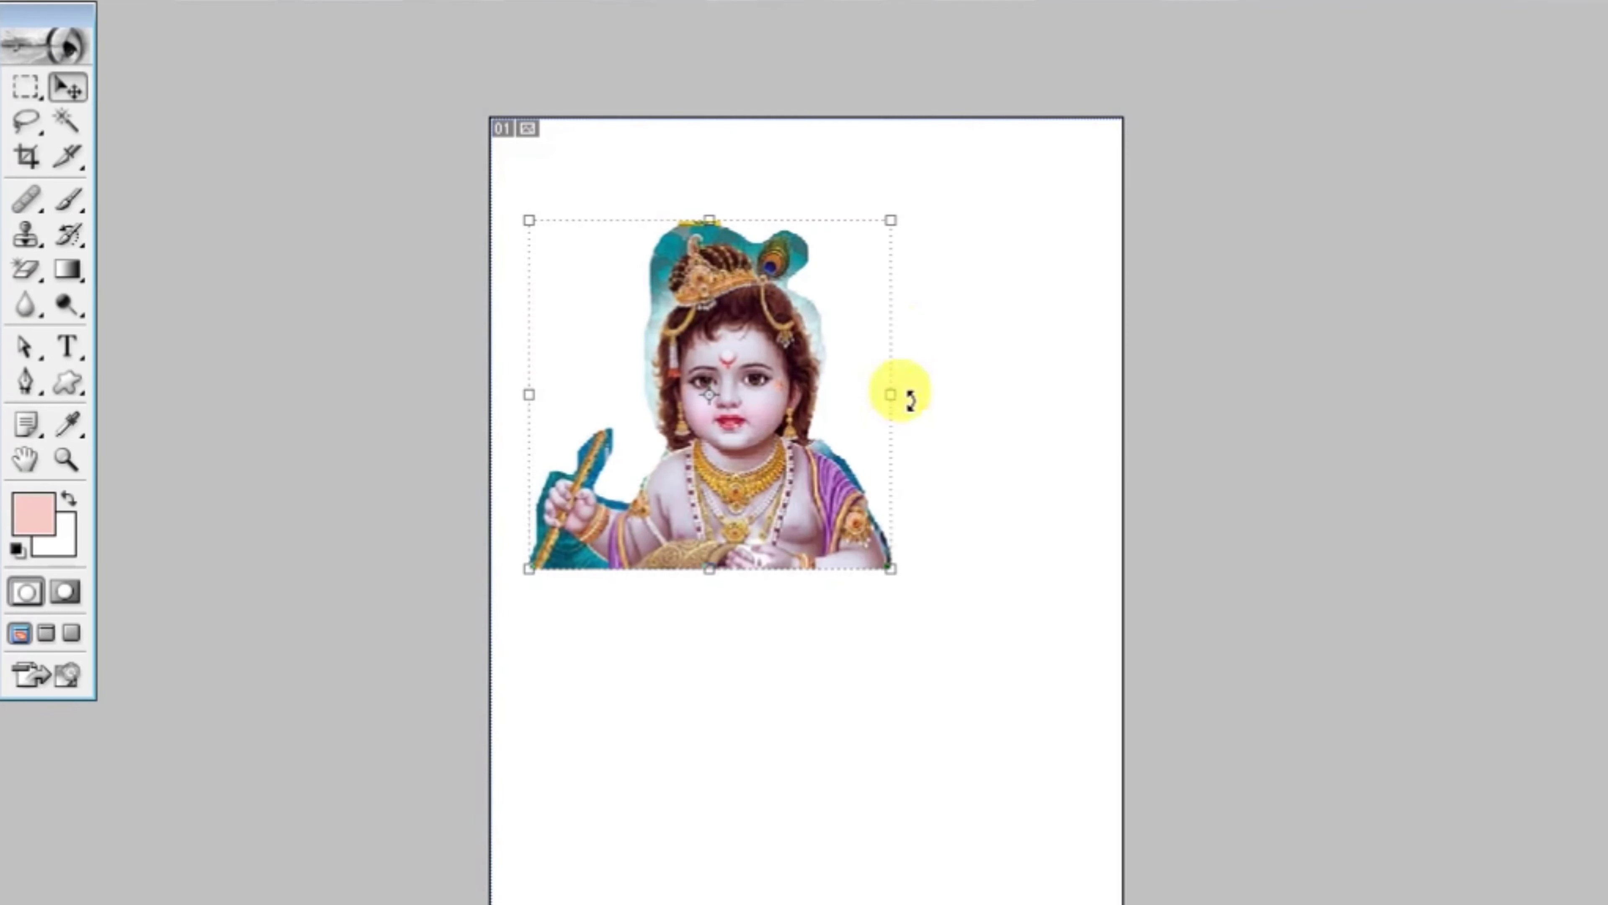
key("Return")
left_click_drag(729, 460, 710, 387)
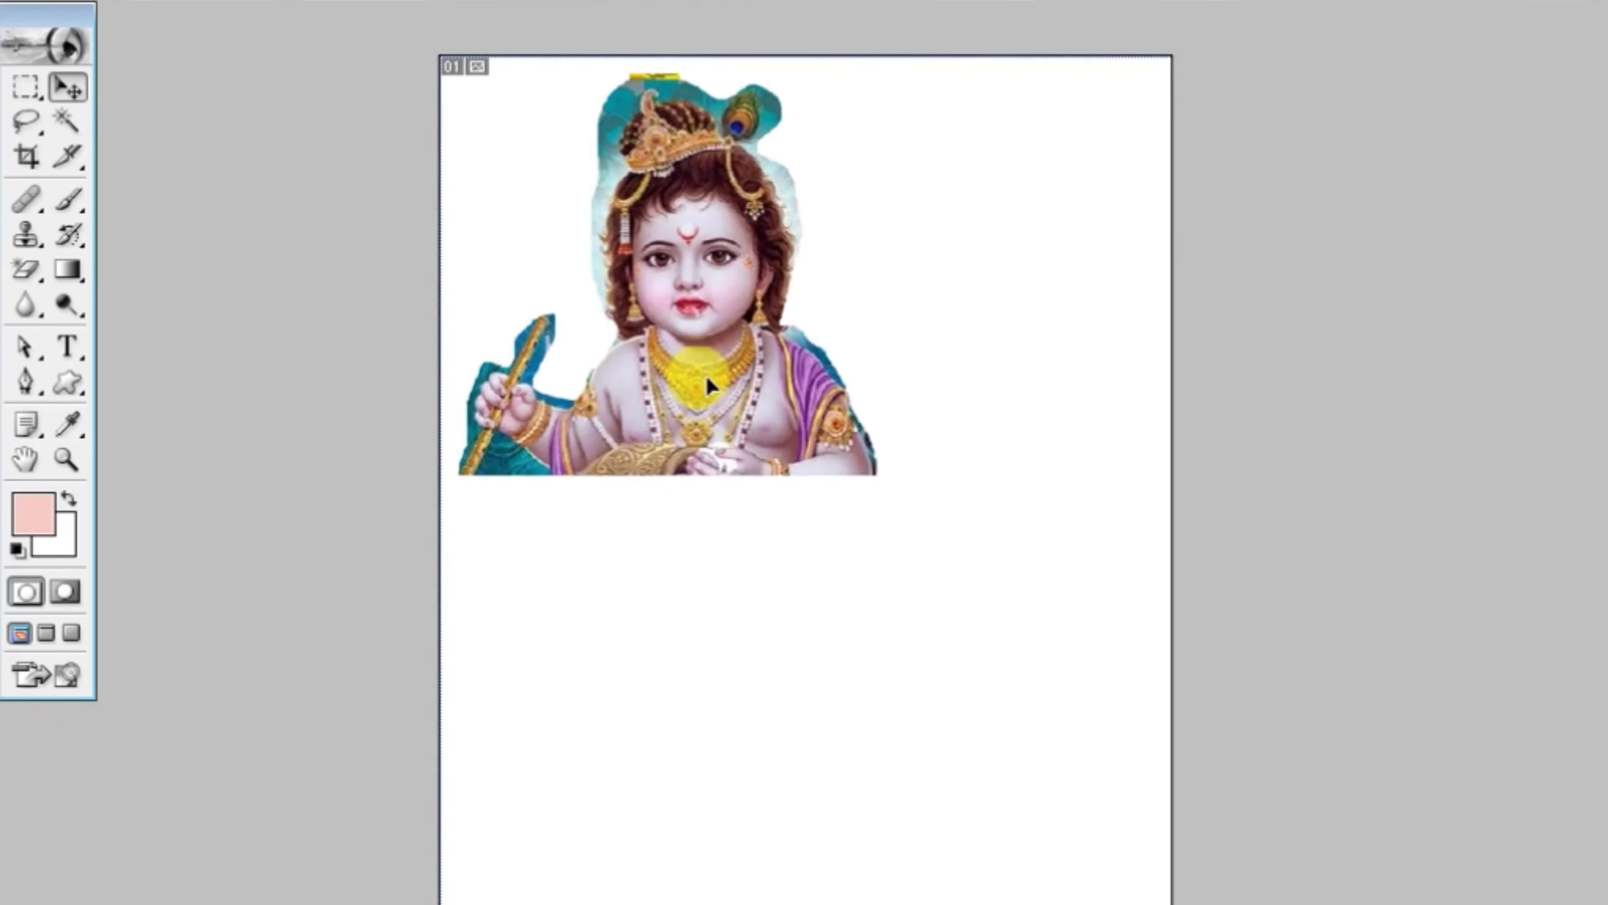
key("ctrl+t")
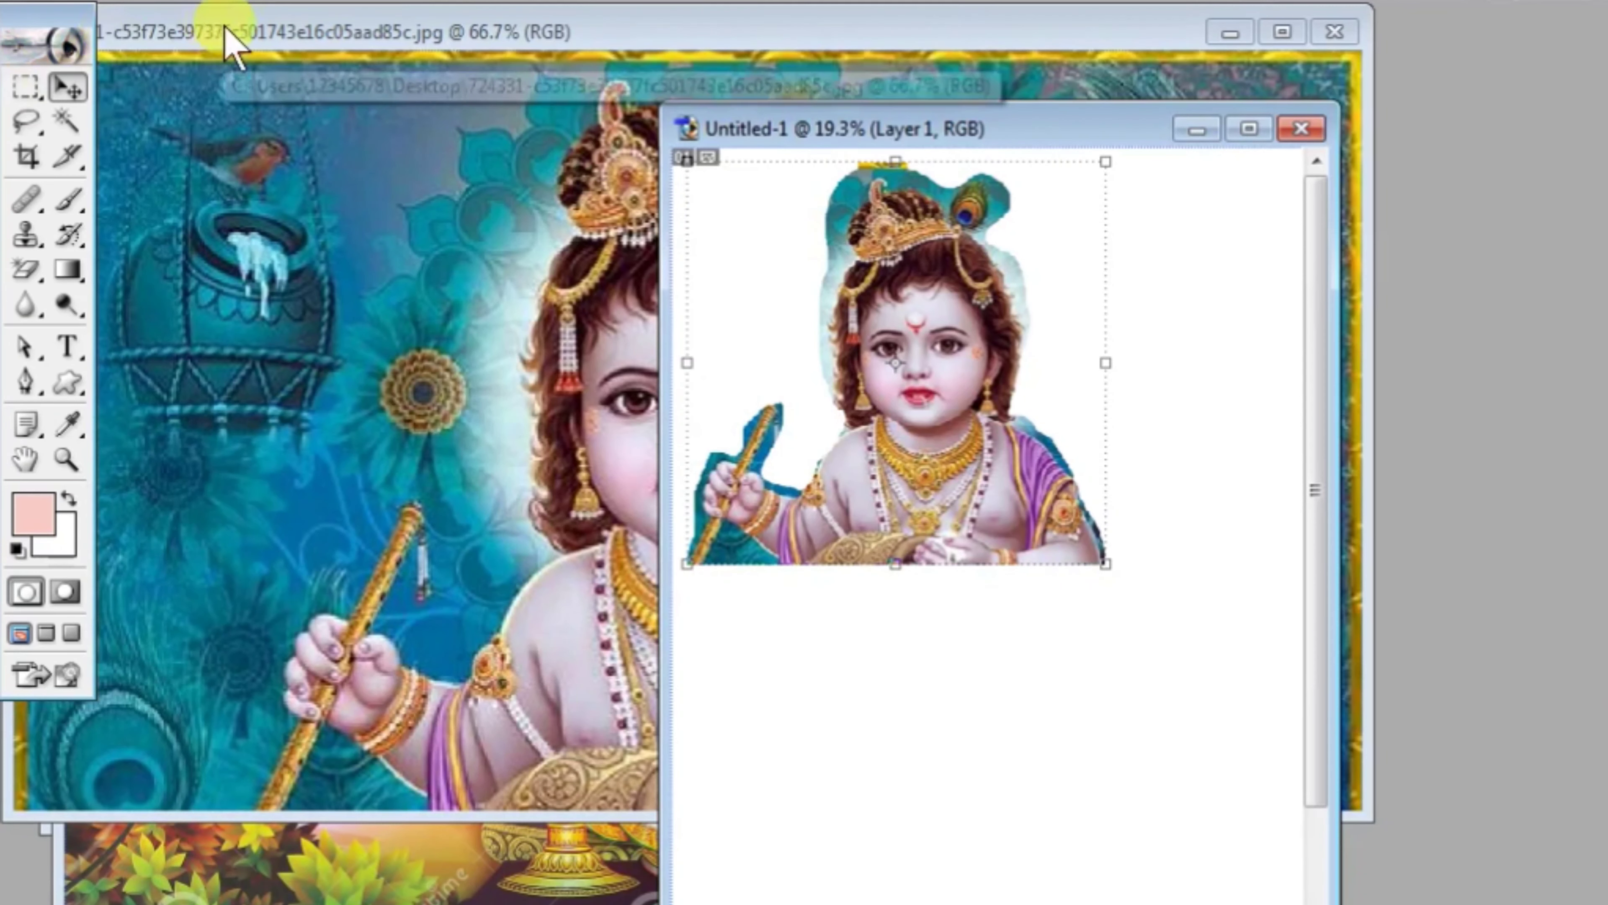
left_click(224, 32)
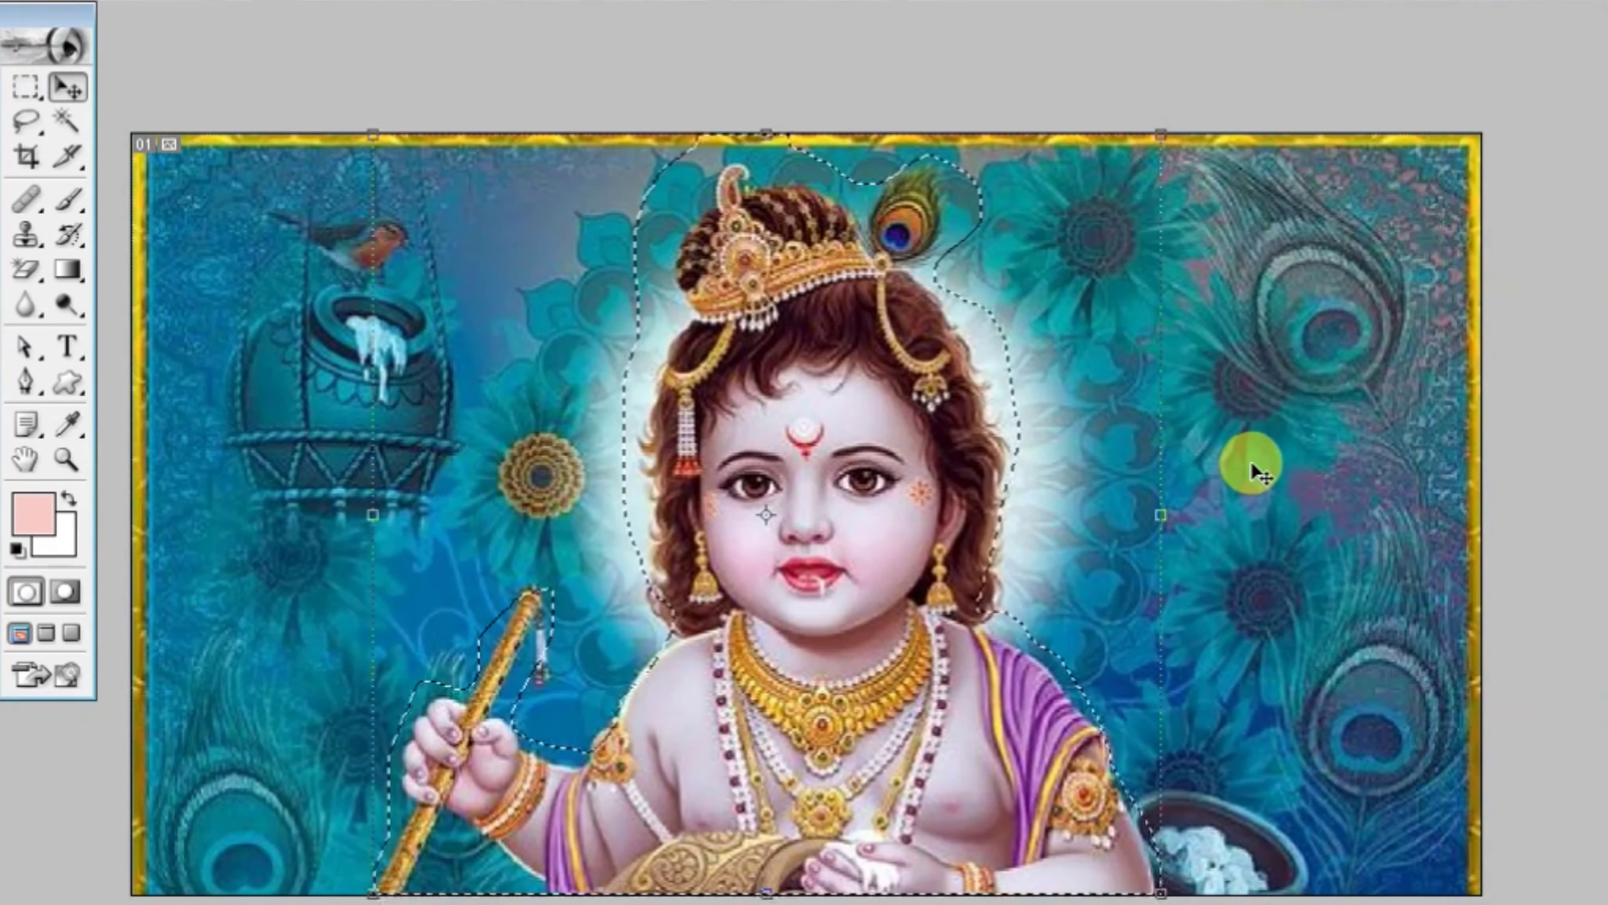
Step: Deselect the Krishna image, choose Polygonal Lasso, and bring the bearded man's portrait to the front
key("ctrl+d")
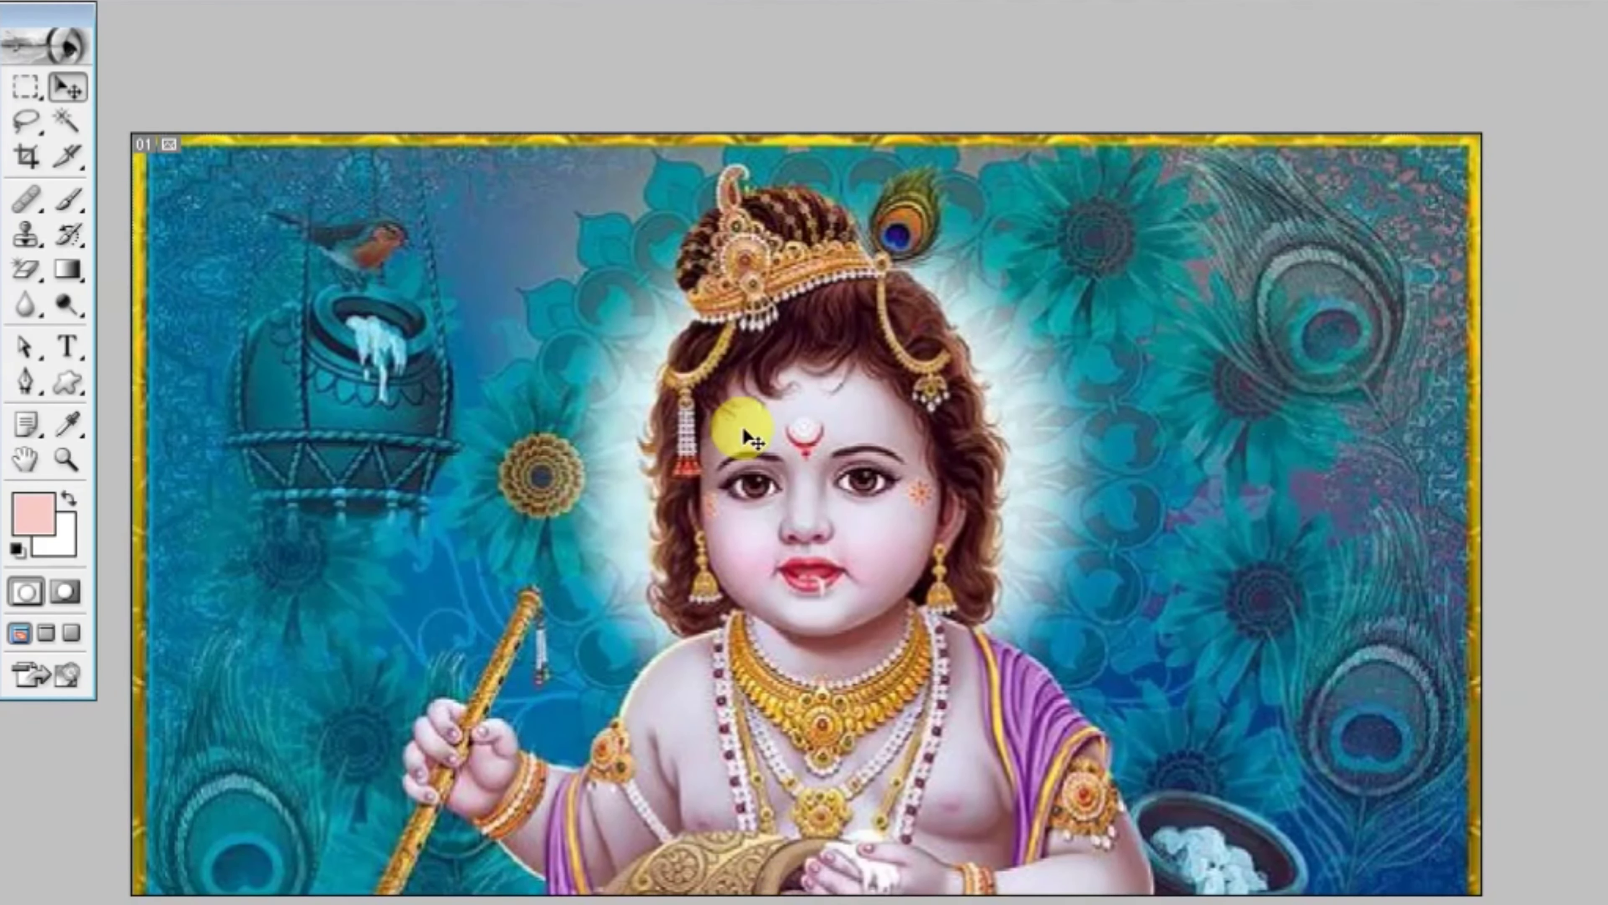
left_click(33, 124)
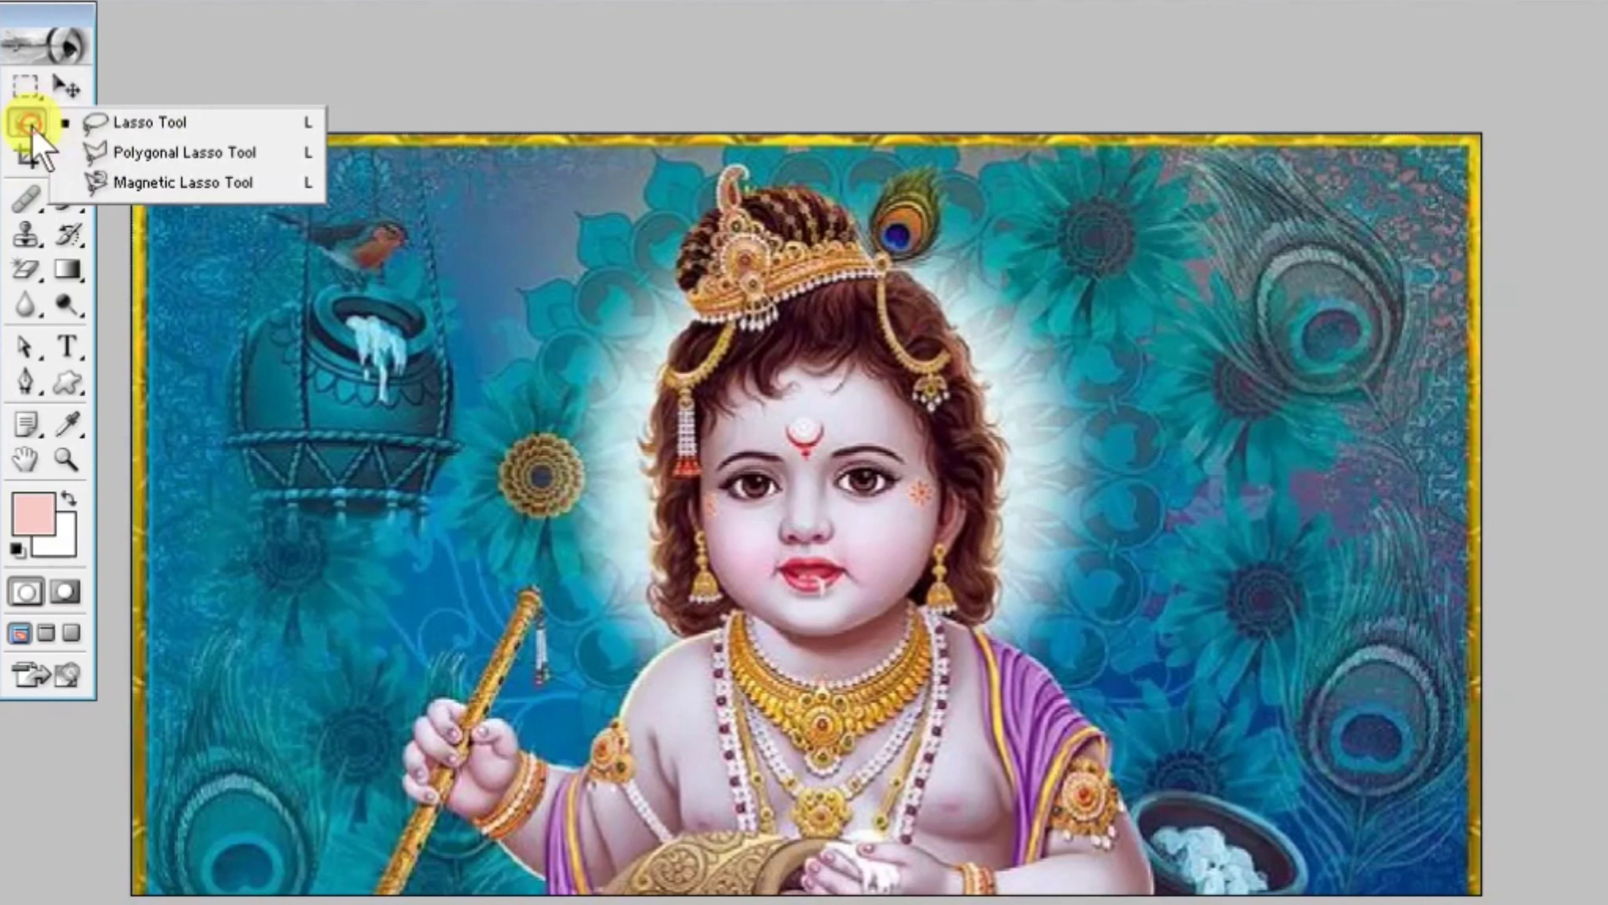
left_click(183, 154)
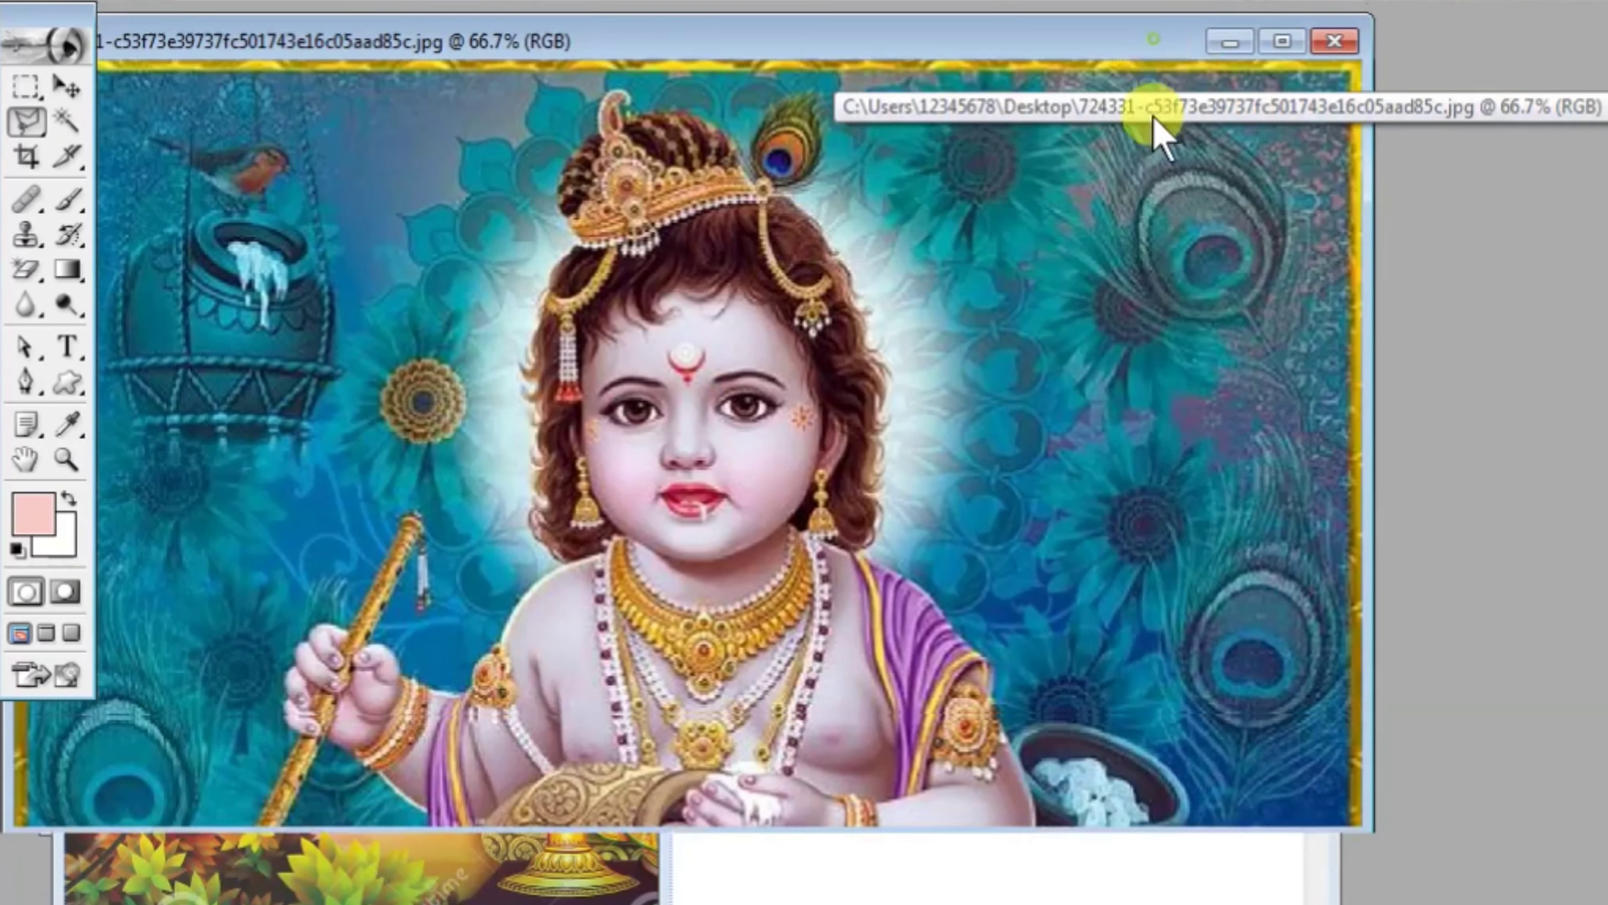
left_click_drag(1154, 39, 1156, 359)
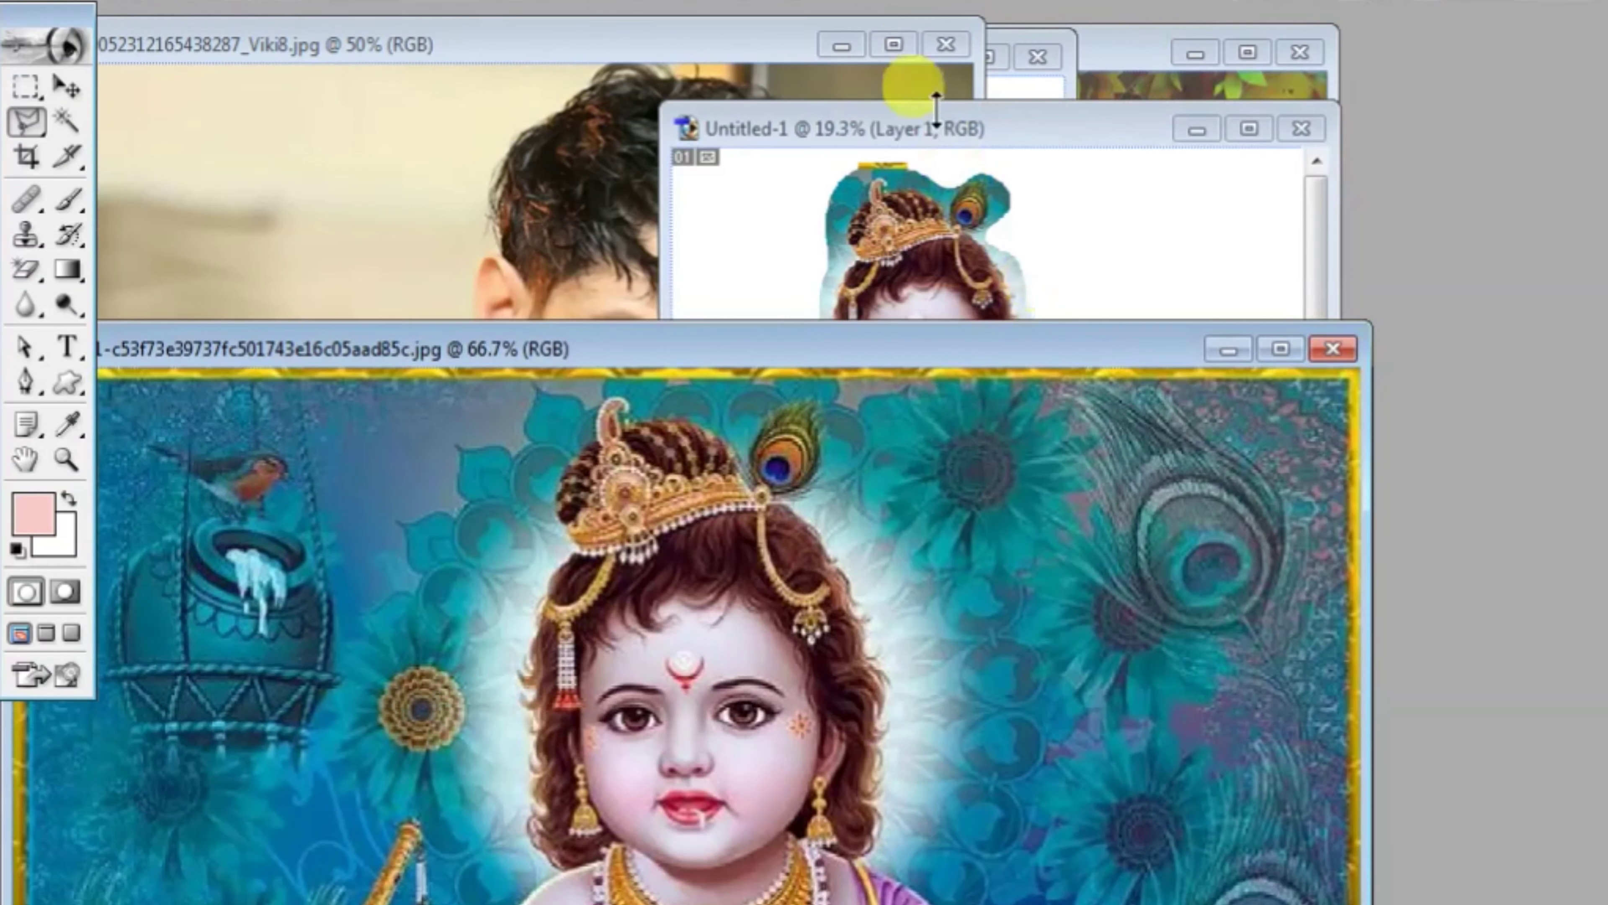
left_click(908, 53)
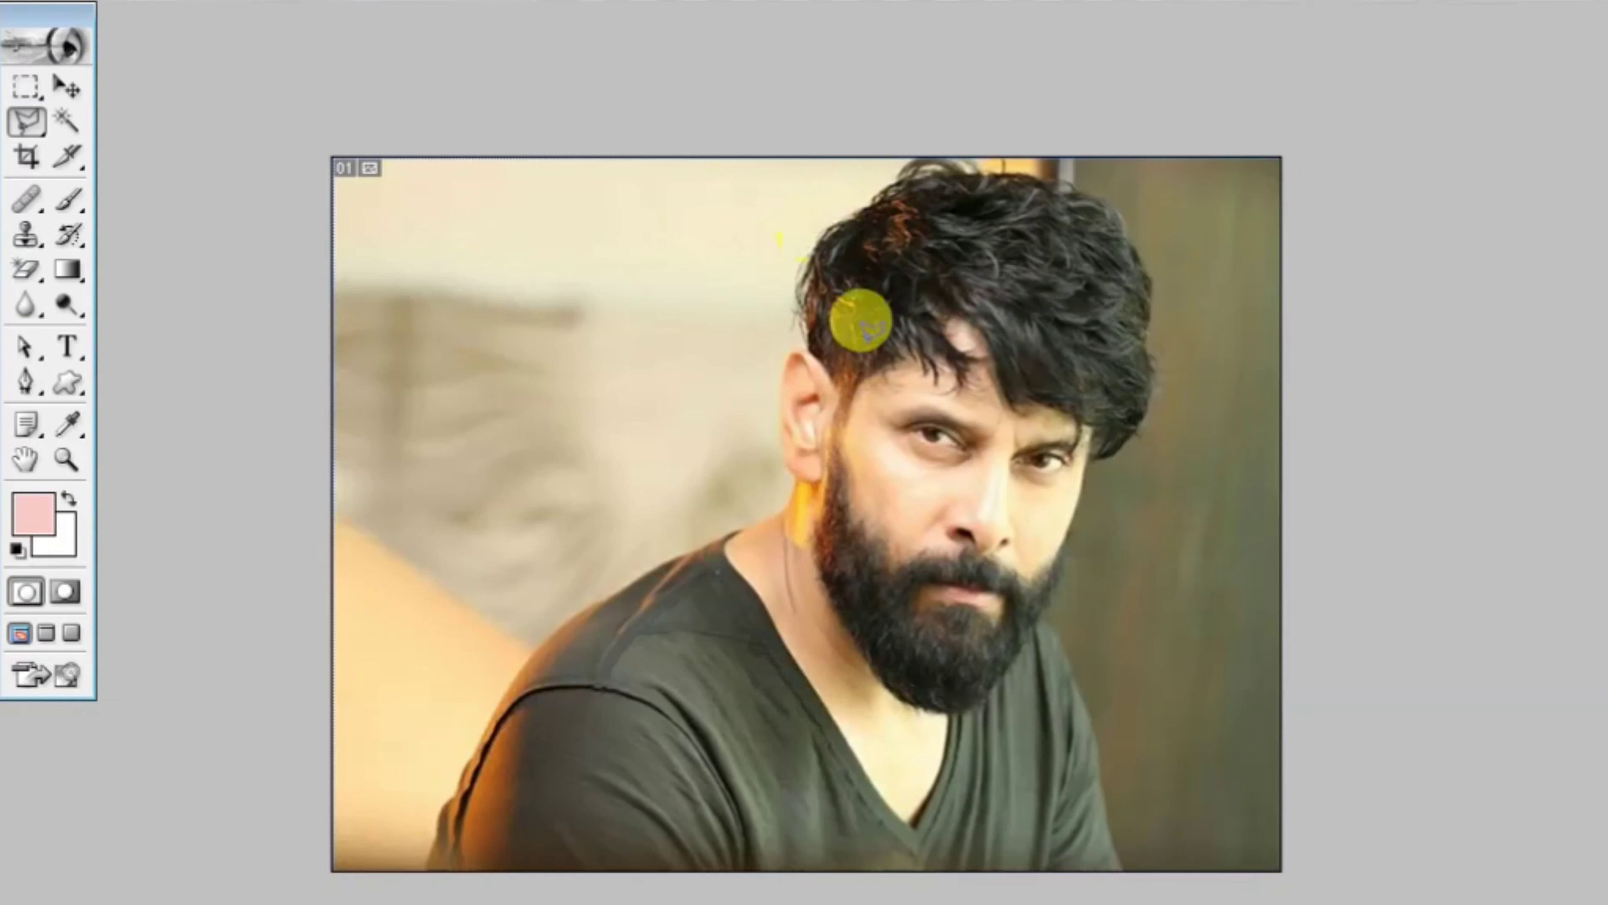
left_click(26, 120)
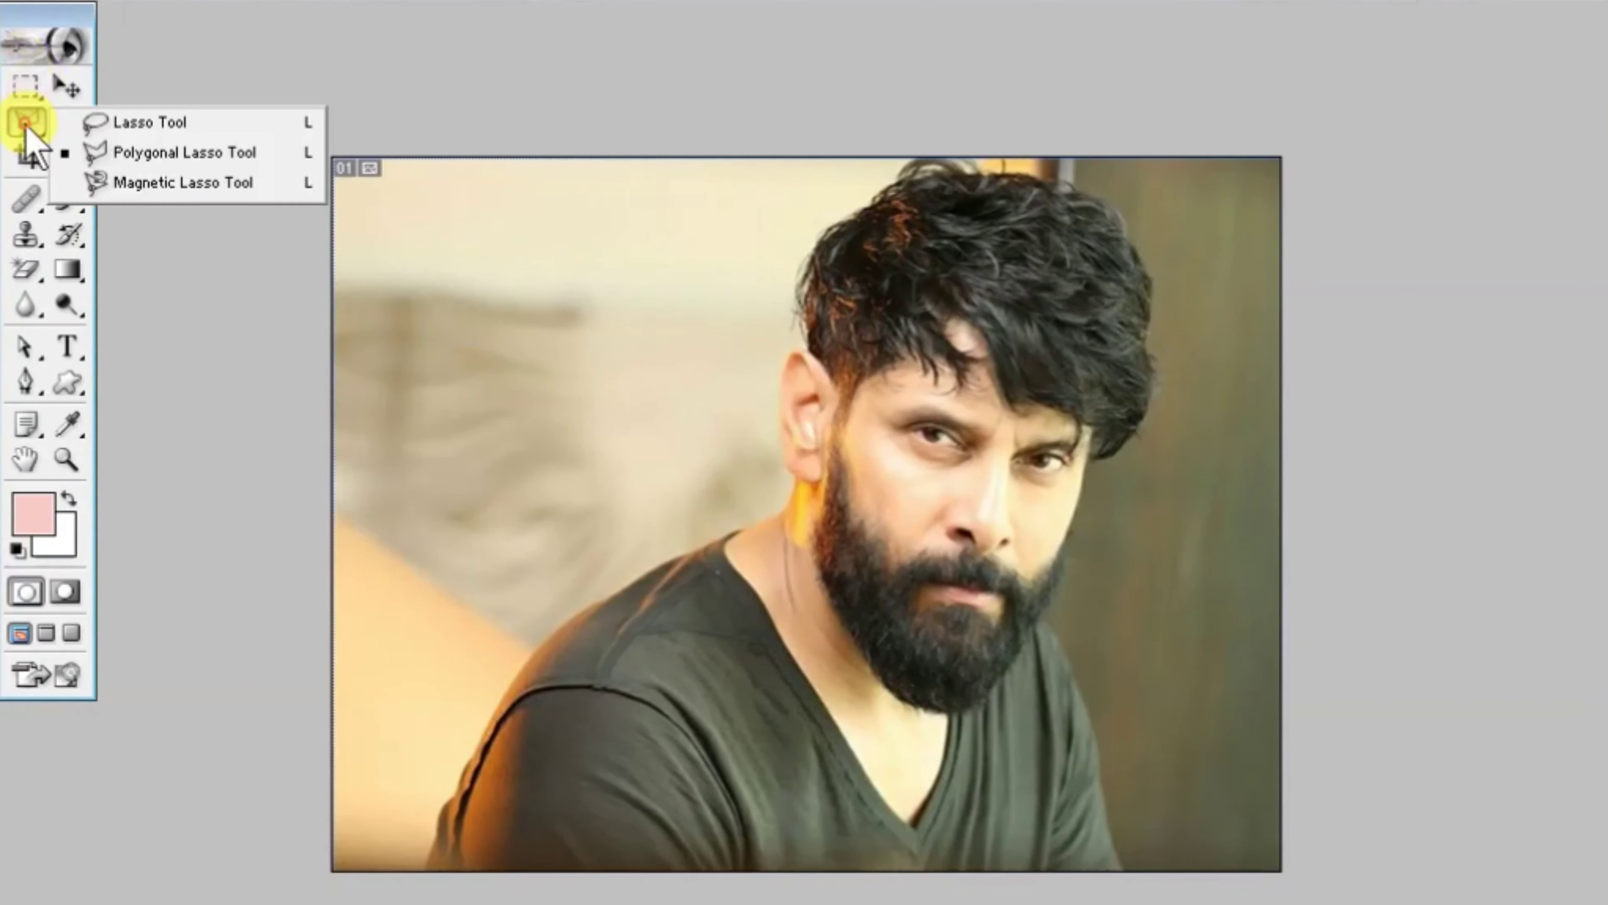
Step: Zoom in twice on the portrait and pan to the left shoulder edge with Polygonal Lasso active
left_click(139, 159)
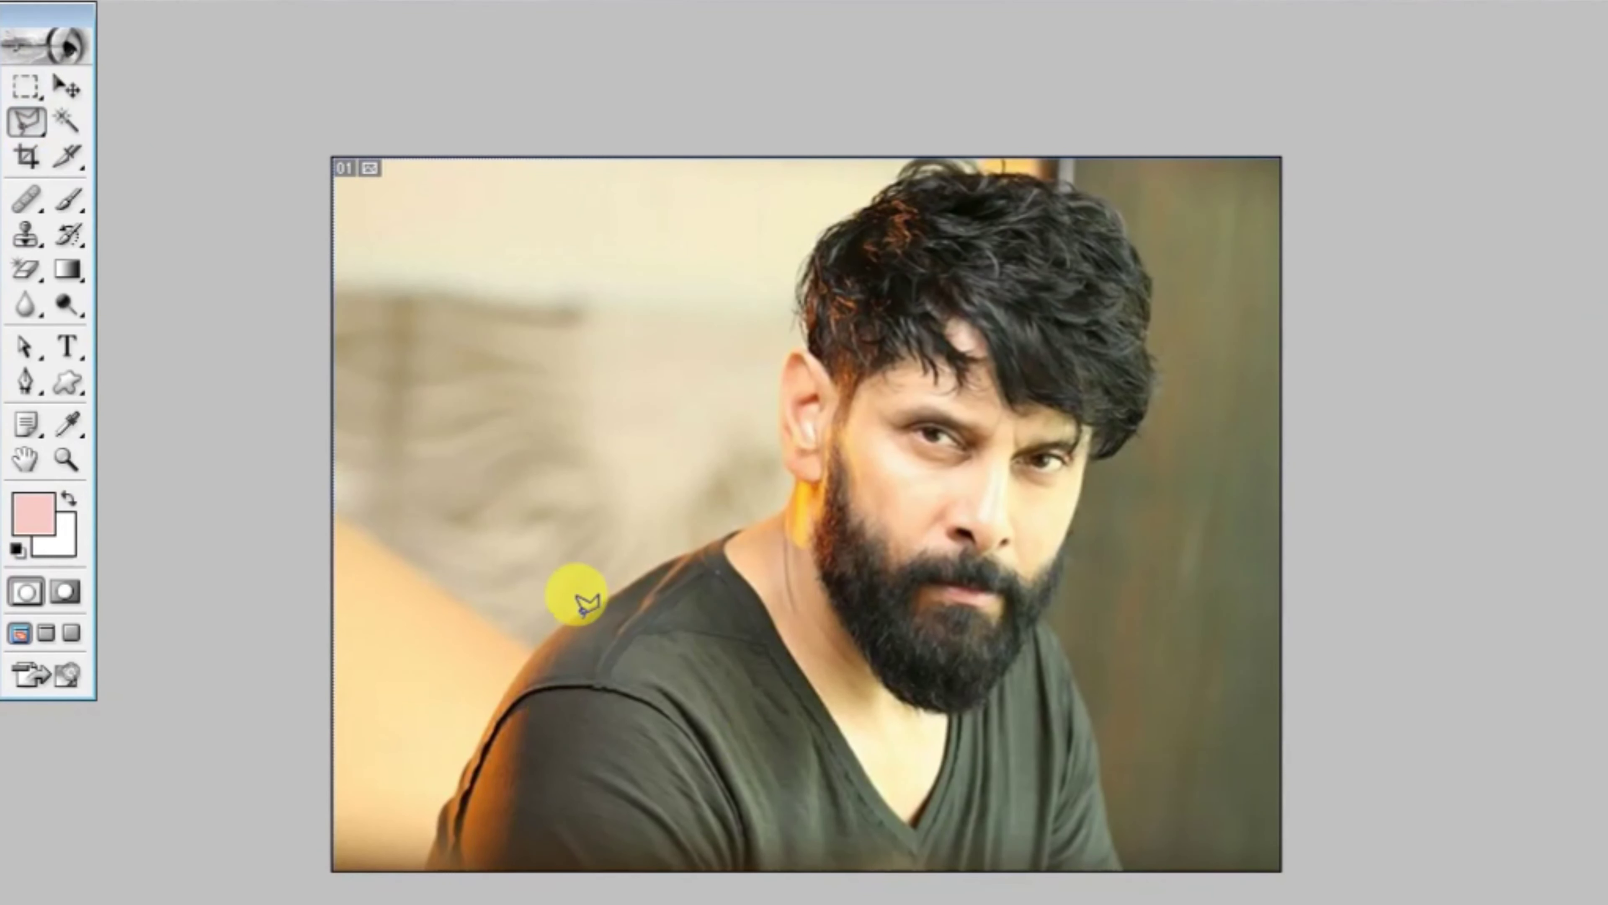
key("ctrl+plus")
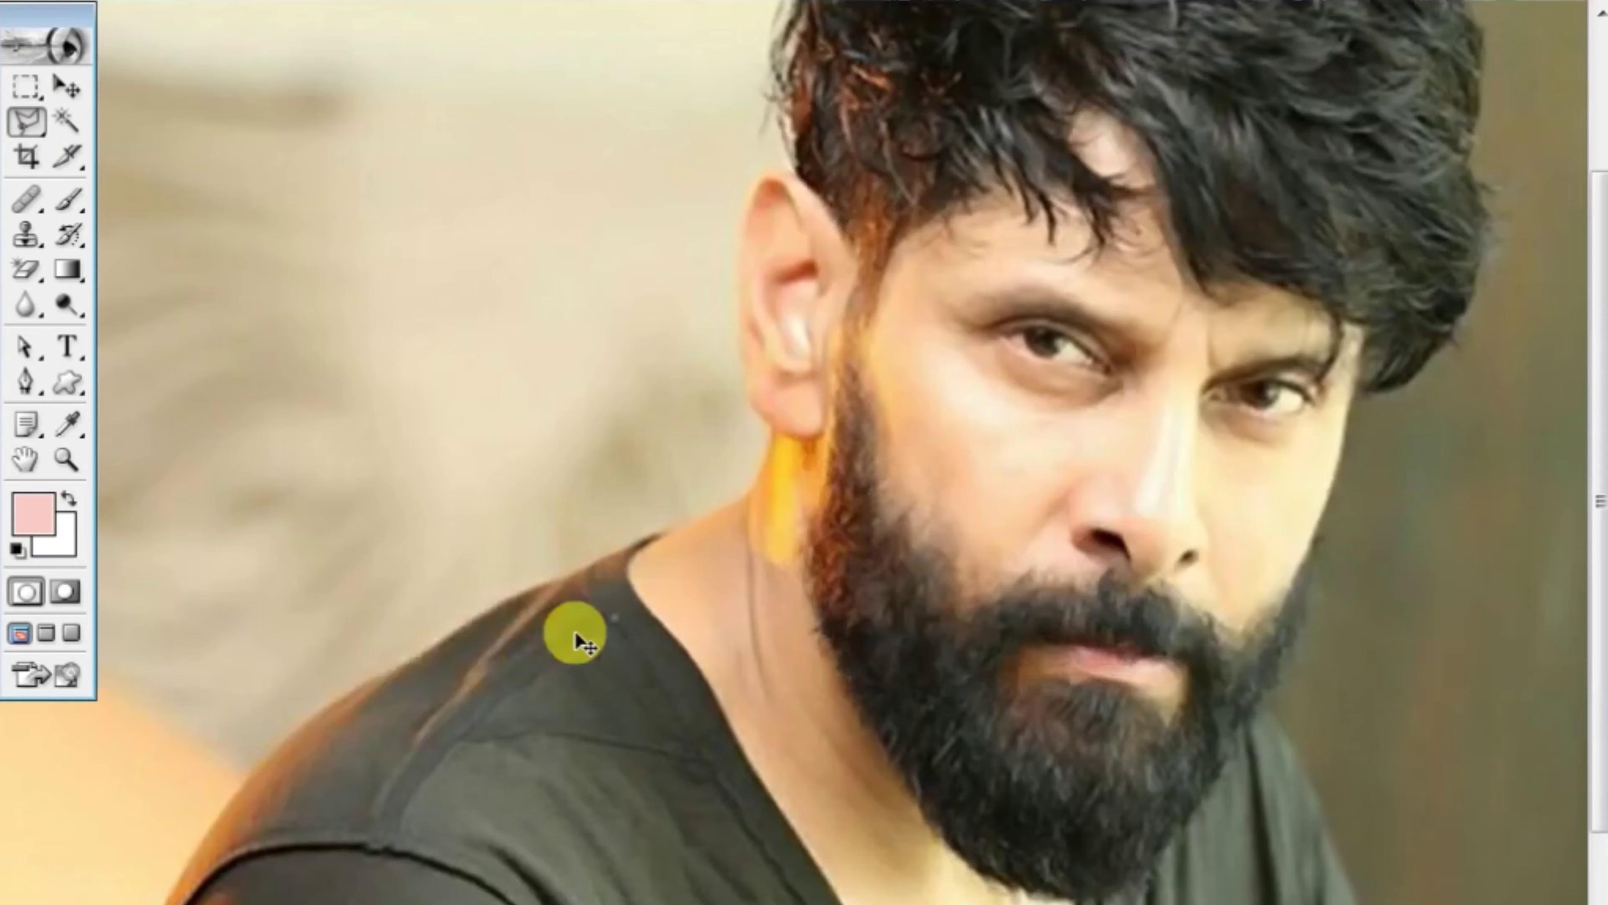
key("ctrl+plus")
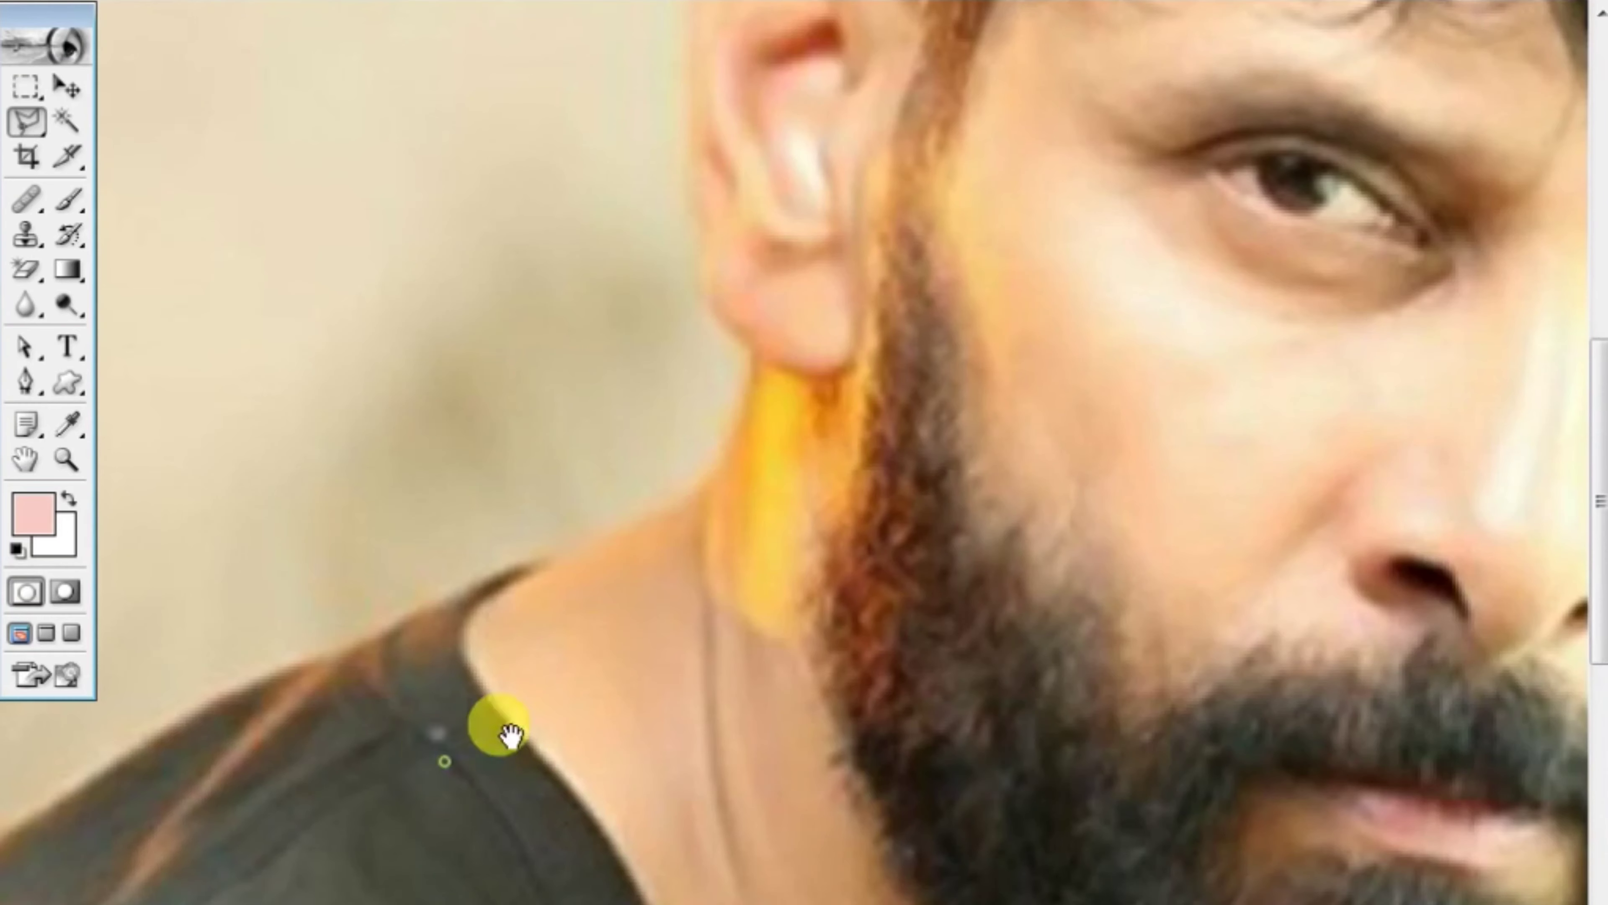
left_click_drag(503, 729, 1167, 334)
left_click_drag(668, 700, 836, 506)
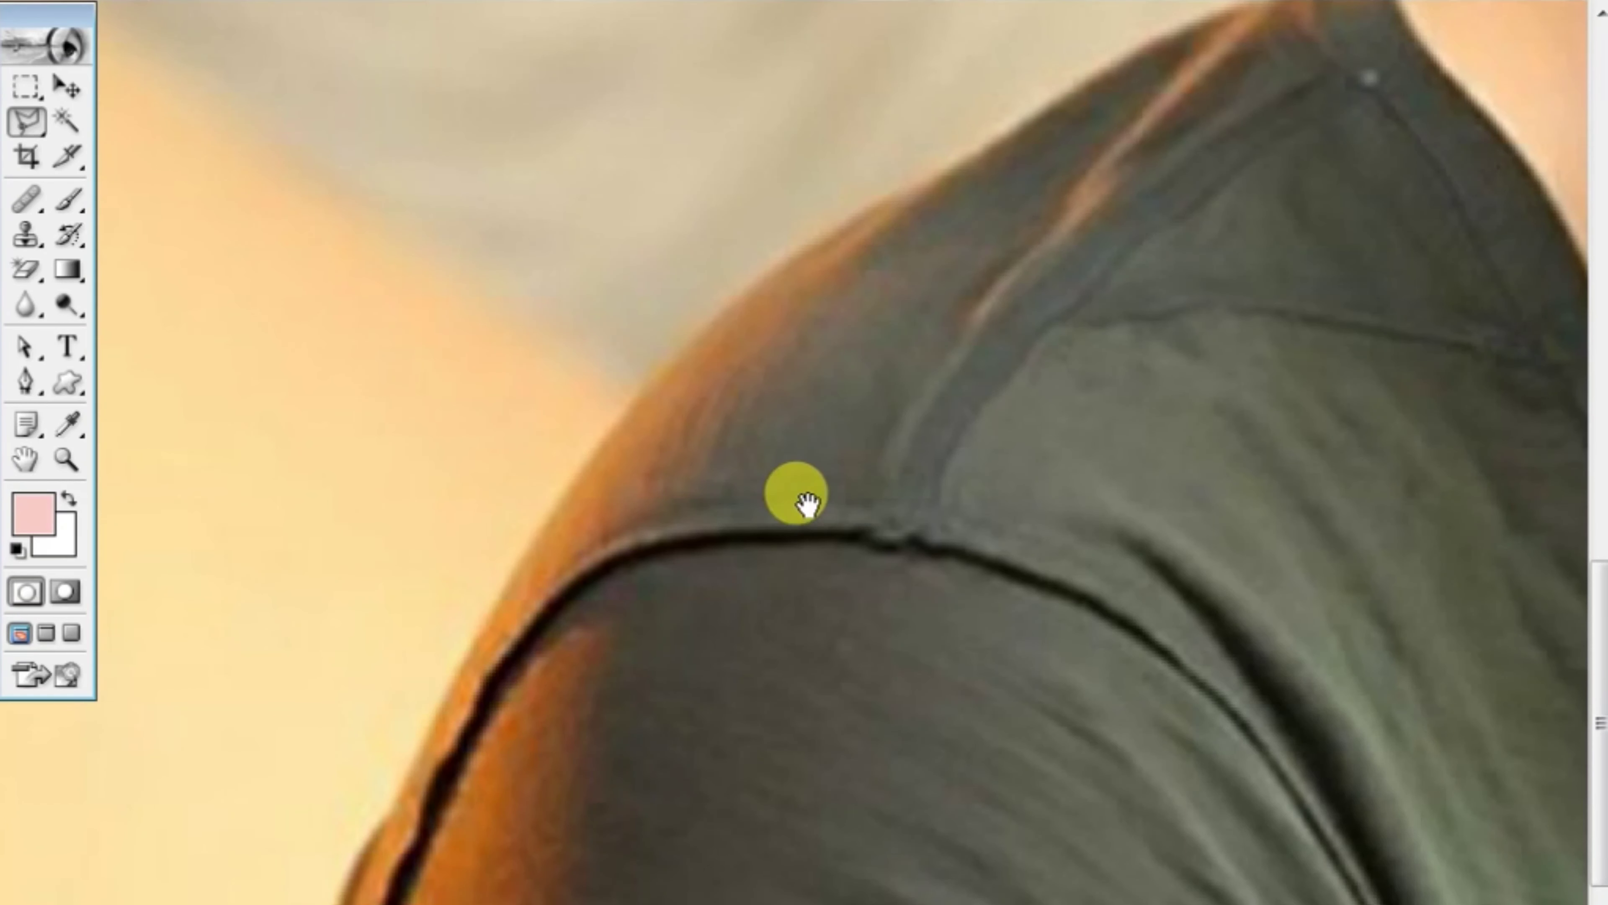
left_click_drag(795, 786, 847, 528)
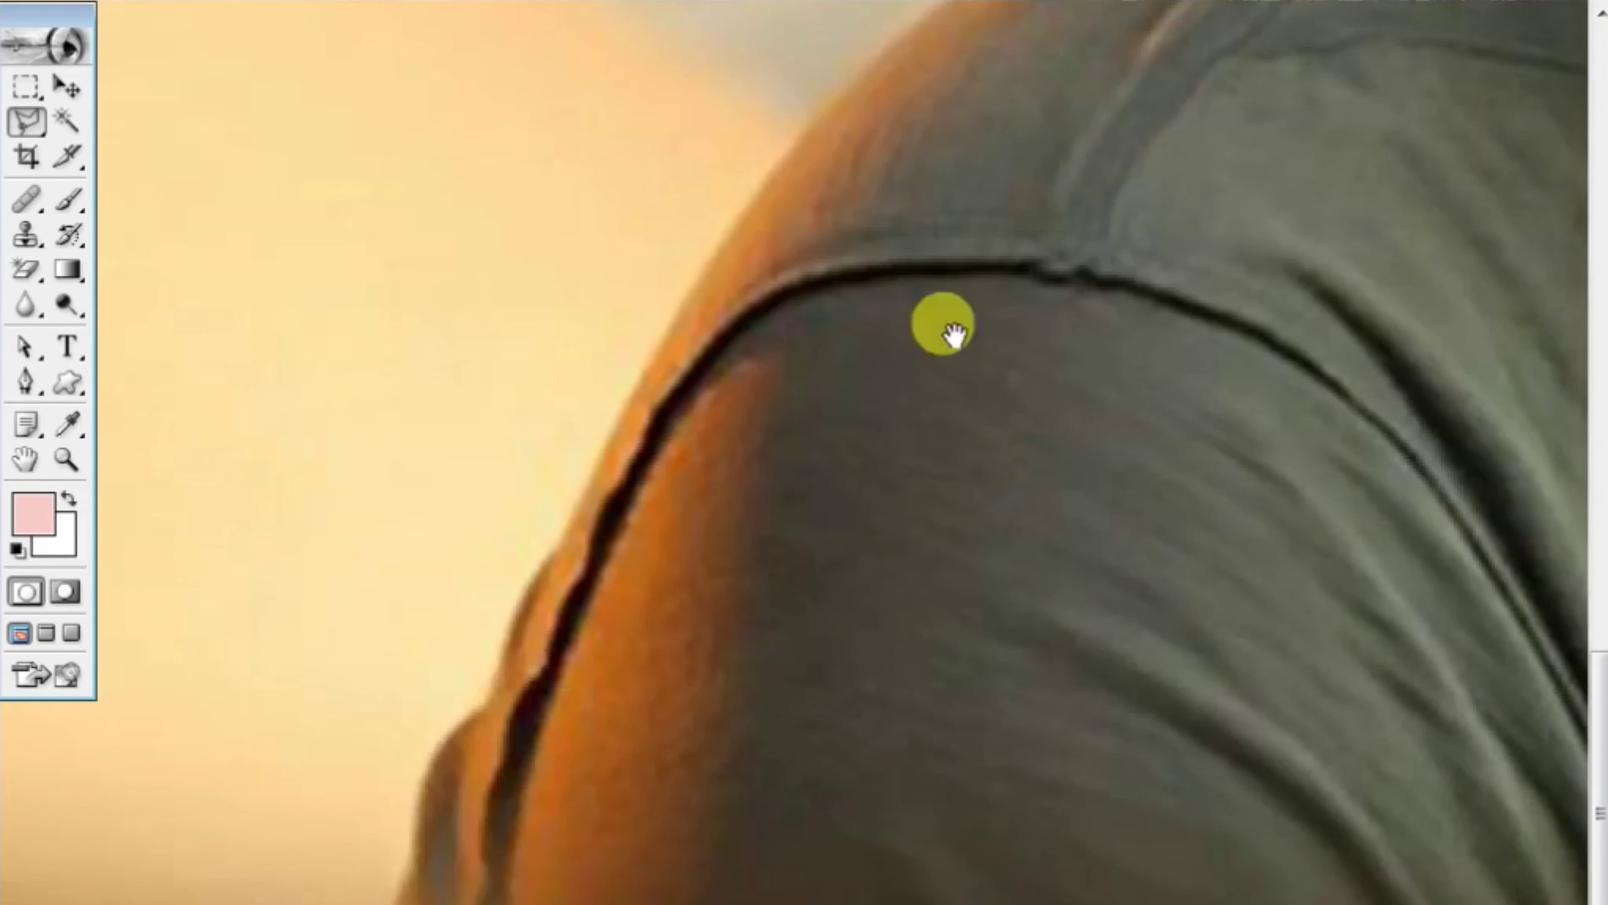
left_click_drag(953, 334, 941, 332)
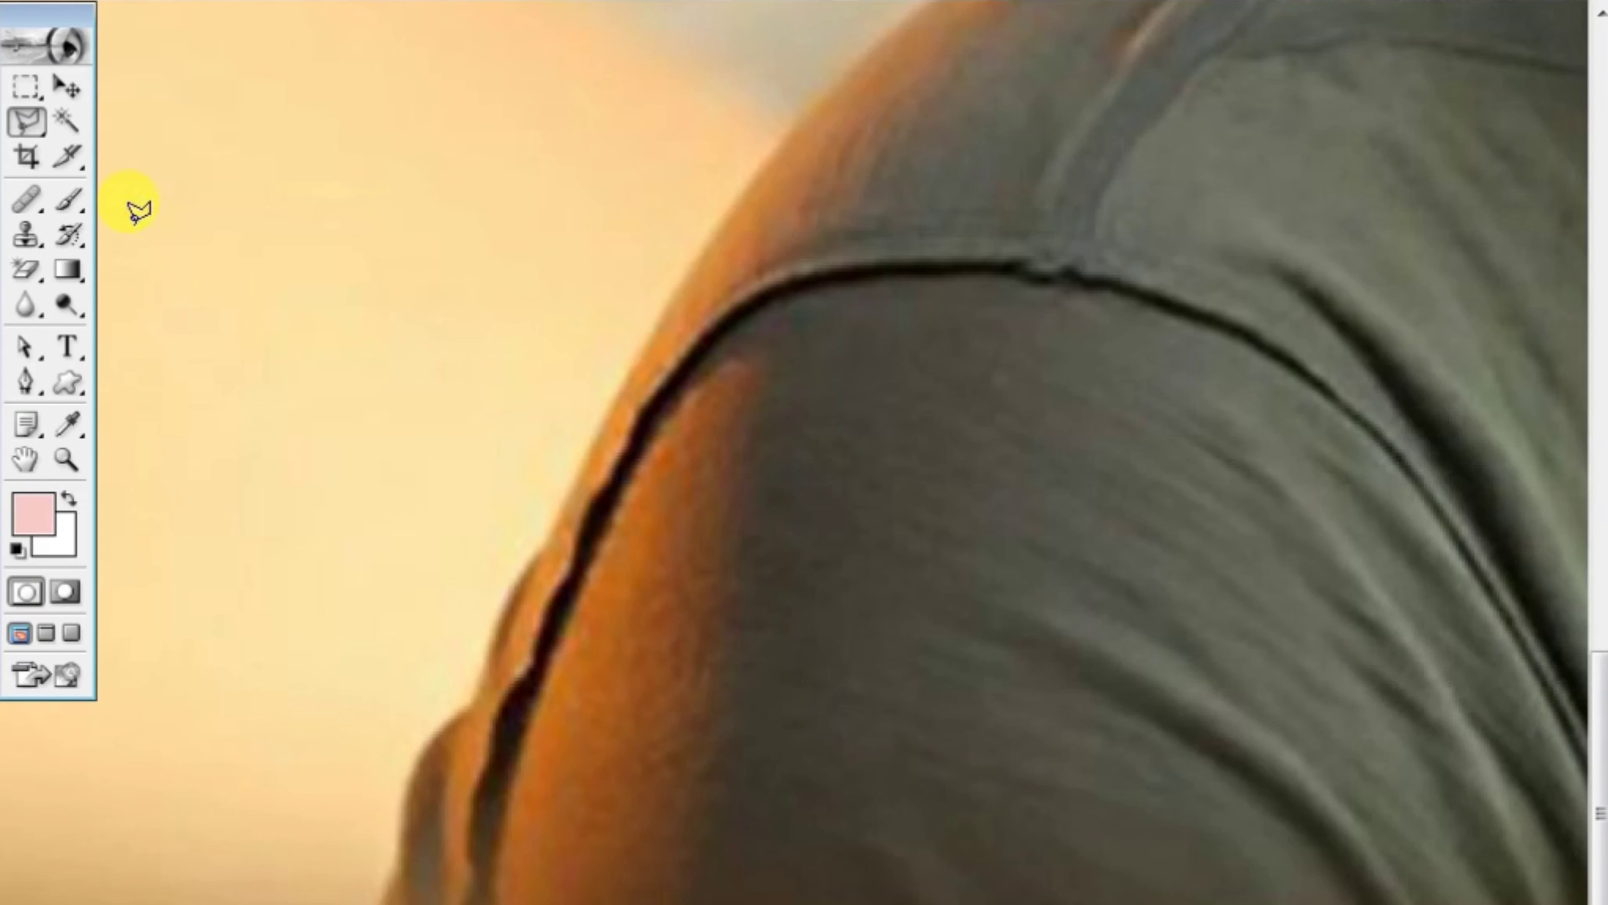
left_click_drag(27, 130, 121, 147)
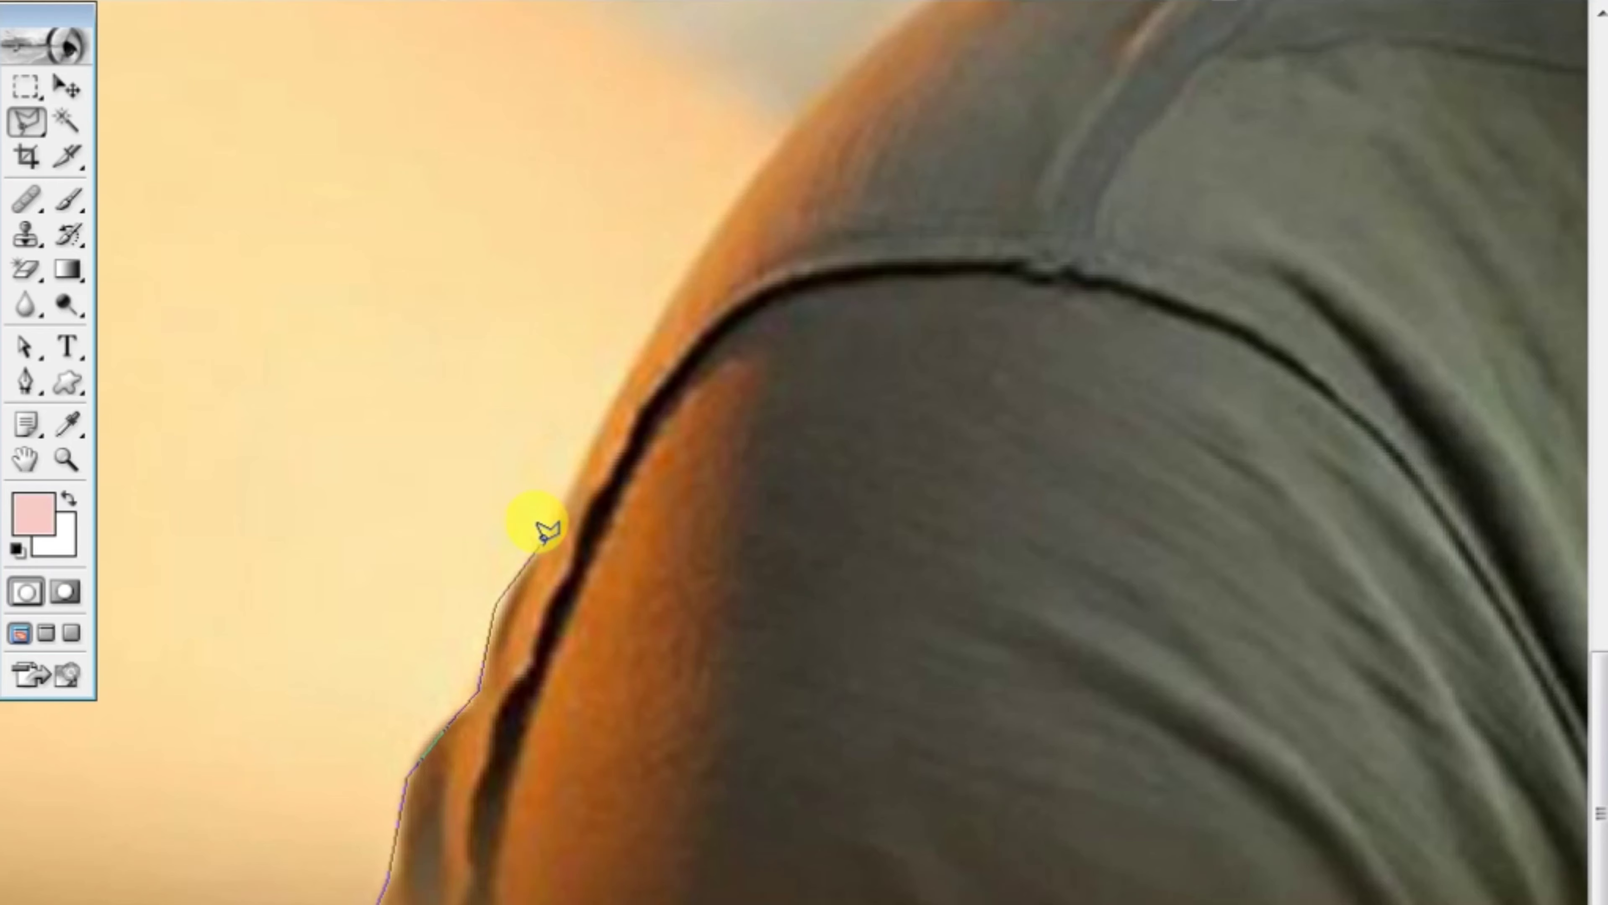
Step: Add a lasso point on the shoulder, accidentally close the selection, then discard it with Ctrl+D
left_click_drag(579, 490, 560, 625)
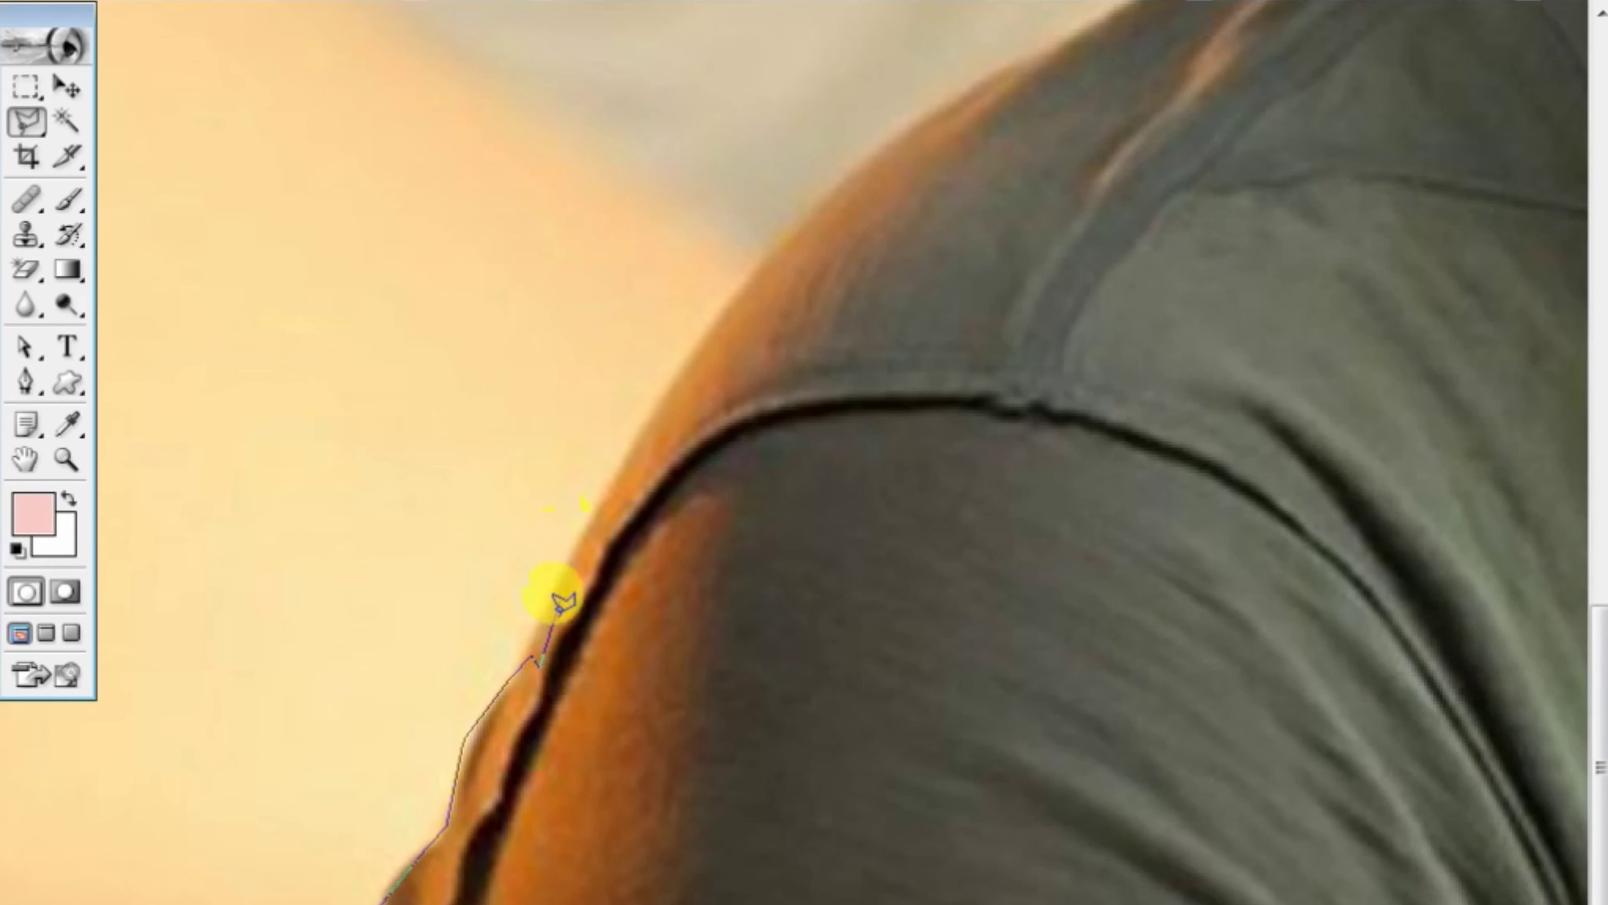
left_click(534, 658)
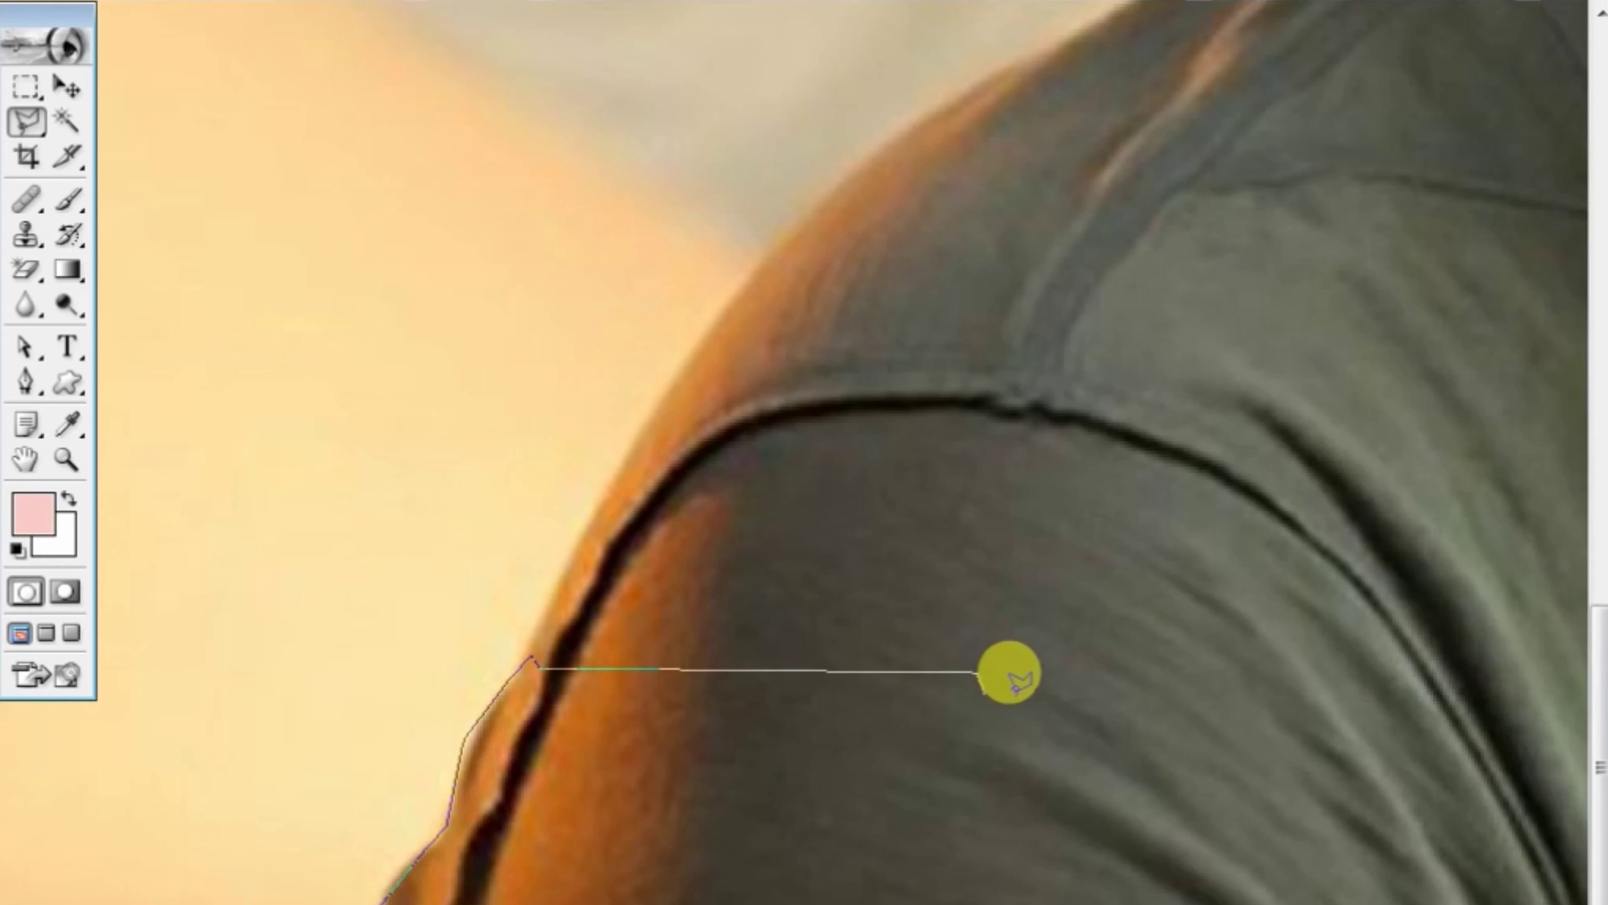
double_click(985, 671)
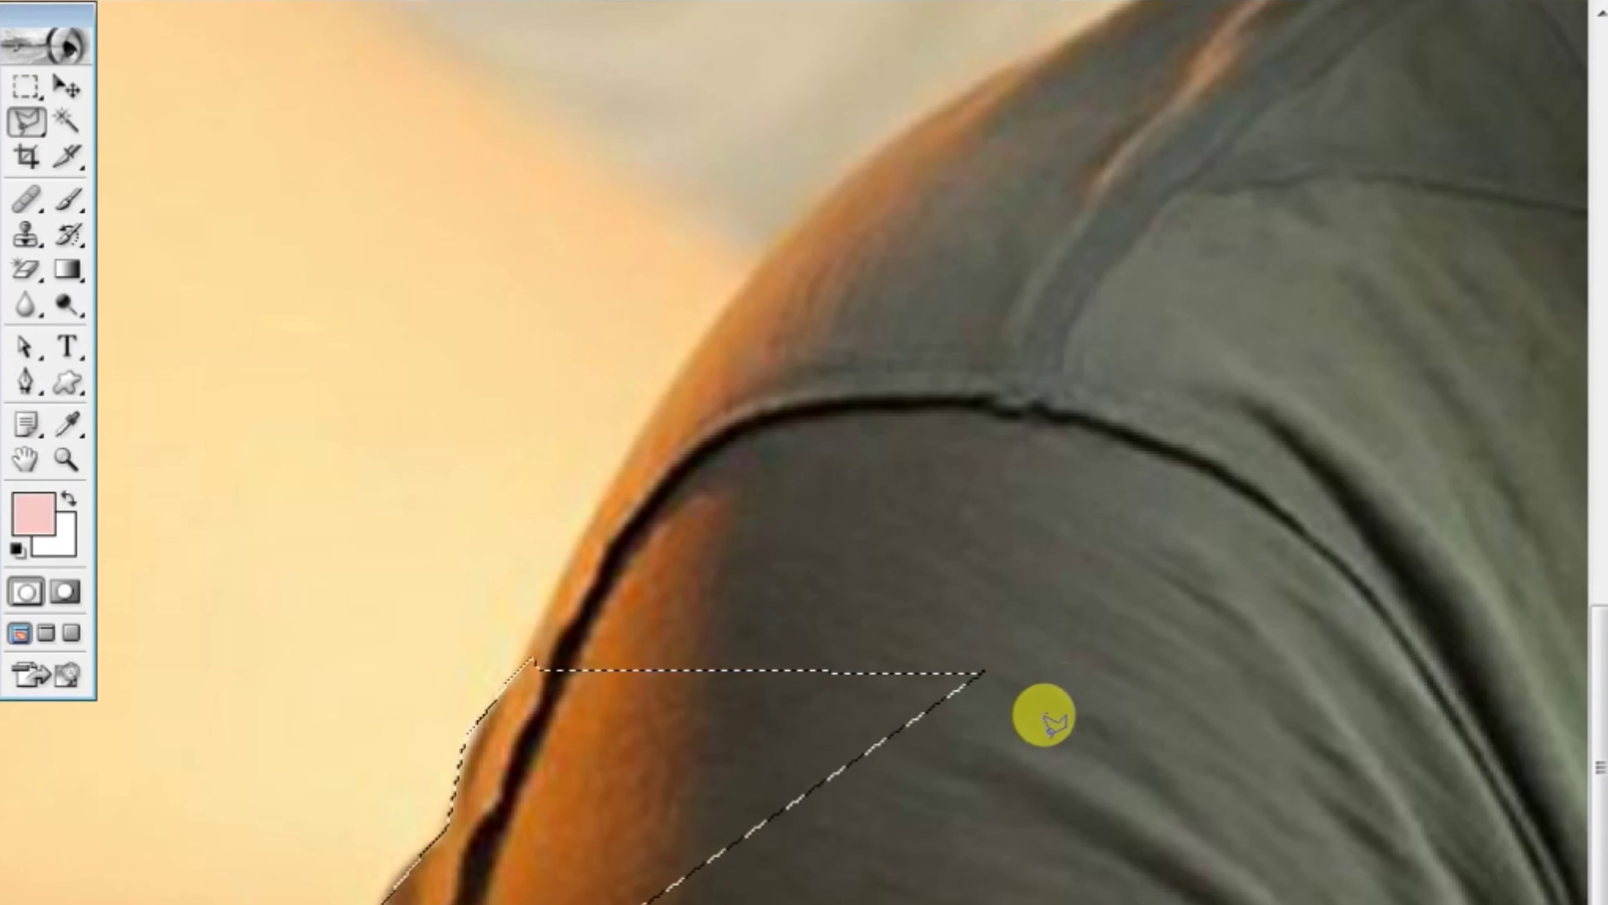
left_click_drag(1030, 740, 1002, 435)
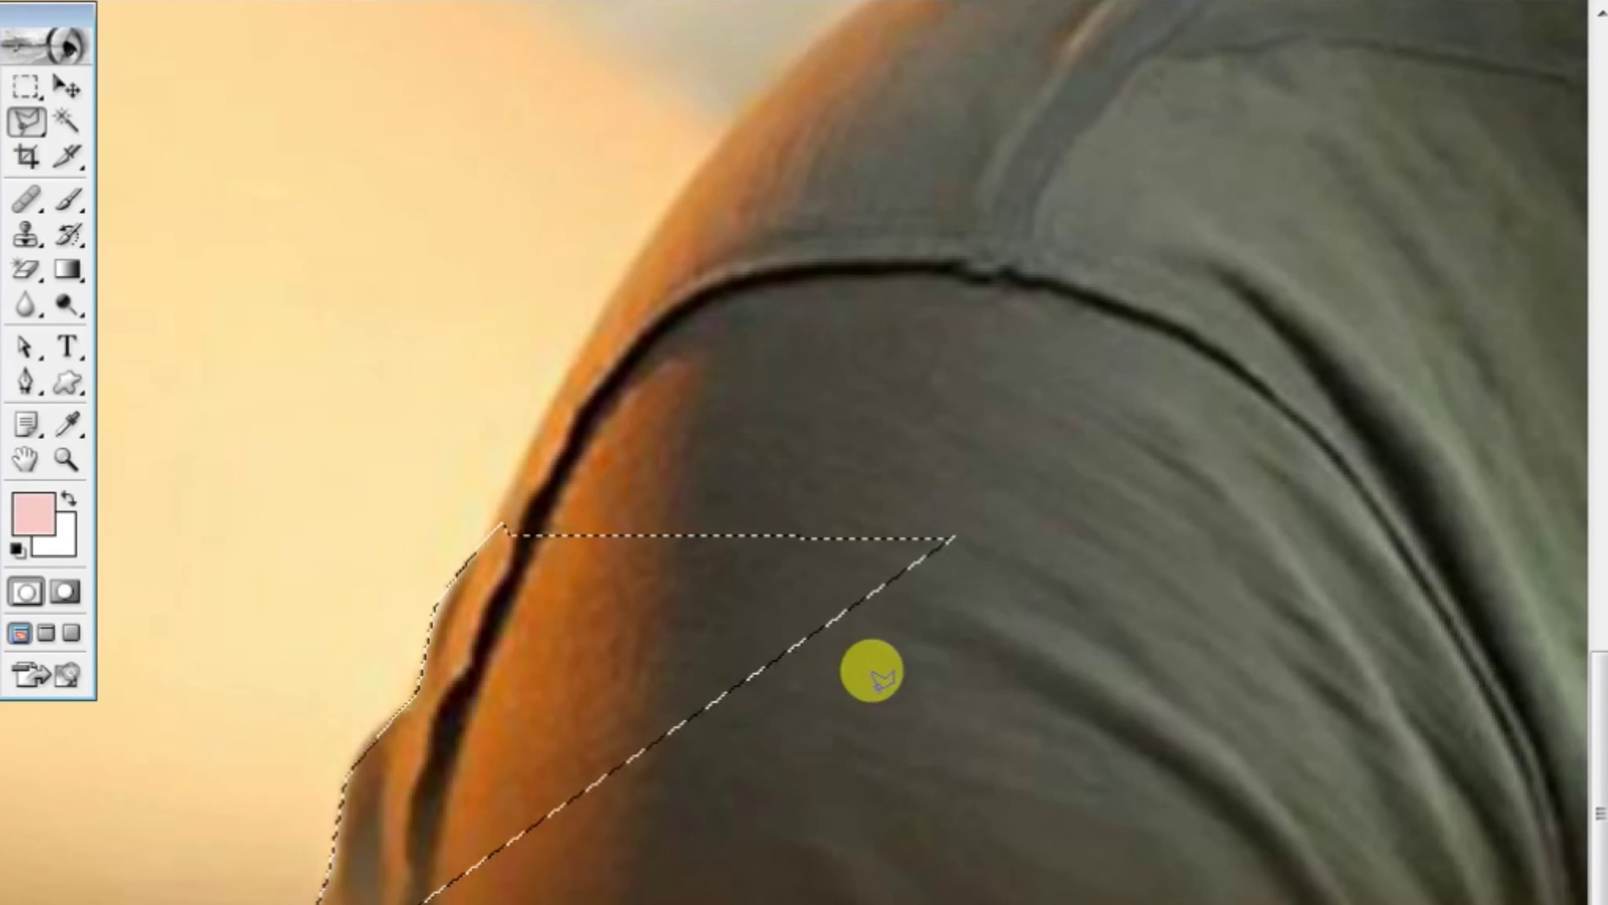
key("ctrl+d")
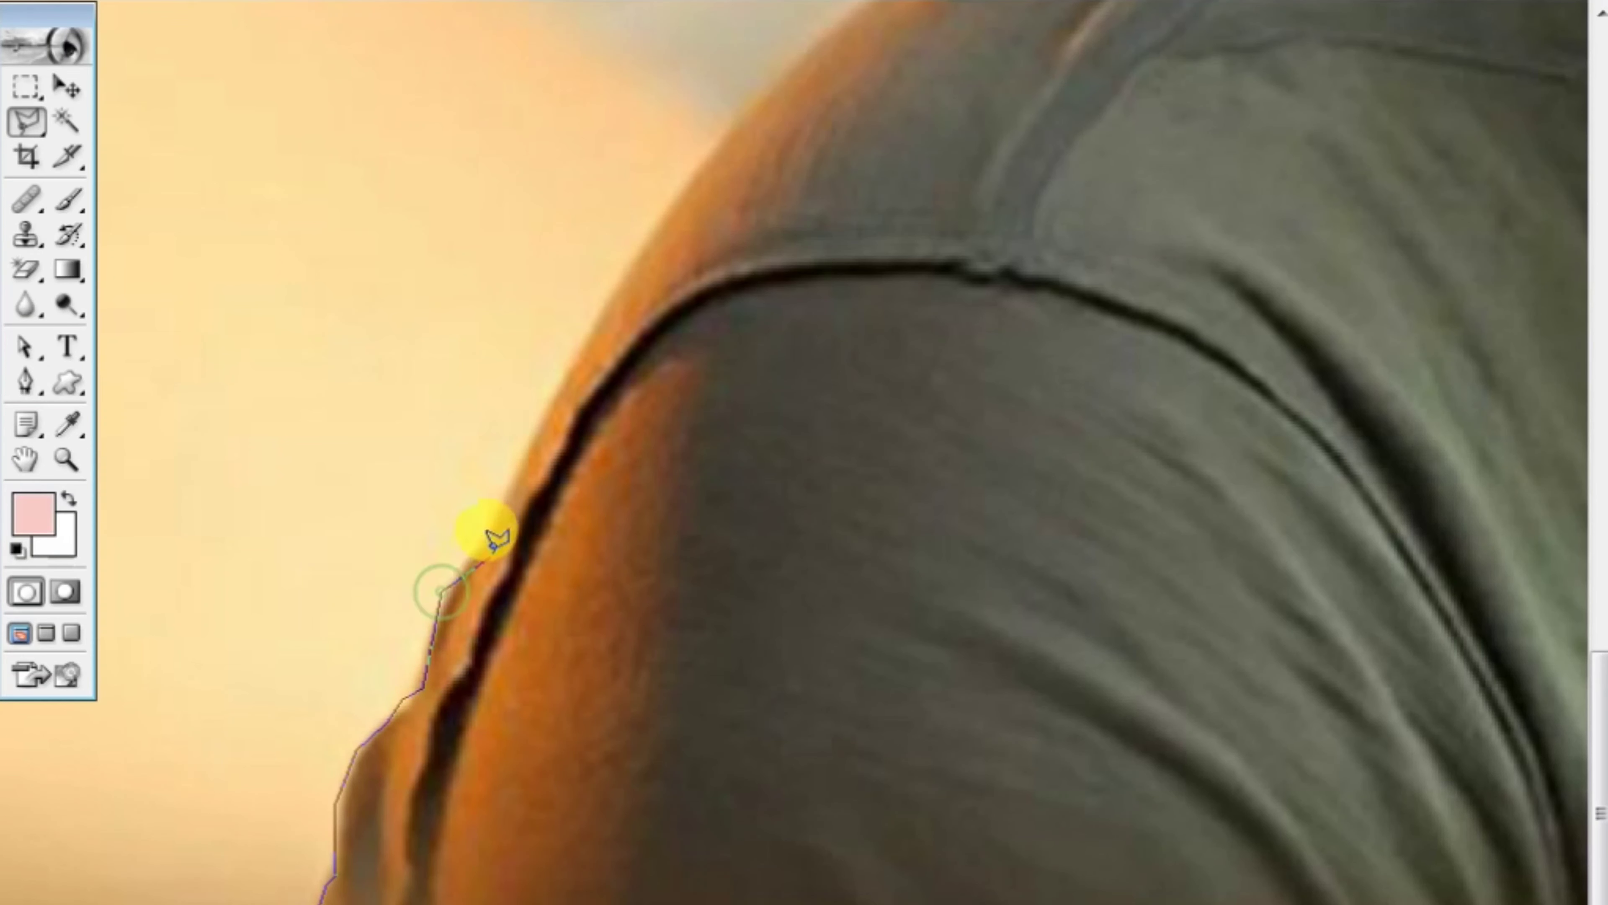
Step: Trace the polygonal lasso outline up the left shoulder edge to the top of the ear
left_click_drag(495, 510, 497, 877)
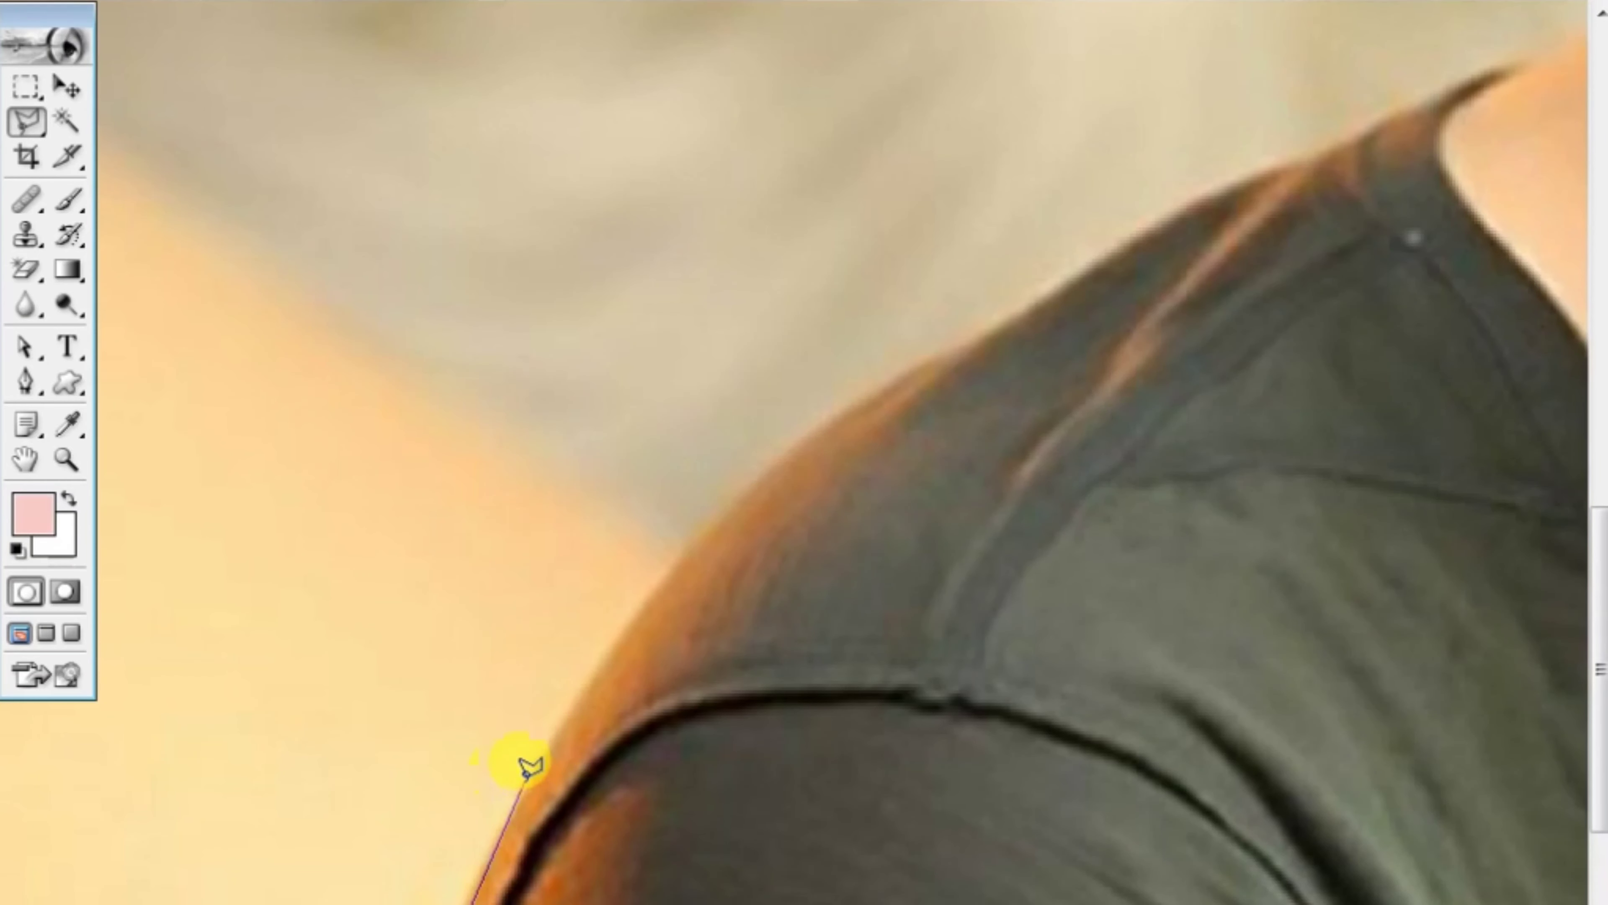
mouse_move(681, 521)
left_mouse_down()
mouse_move(287, 782)
mouse_move(326, 706)
mouse_move(549, 550)
mouse_move(682, 467)
mouse_move(949, 363)
mouse_move(495, 477)
mouse_move(370, 539)
mouse_move(664, 421)
mouse_move(707, 332)
mouse_move(639, 861)
mouse_move(605, 801)
mouse_move(637, 821)
mouse_move(588, 753)
left_mouse_up()
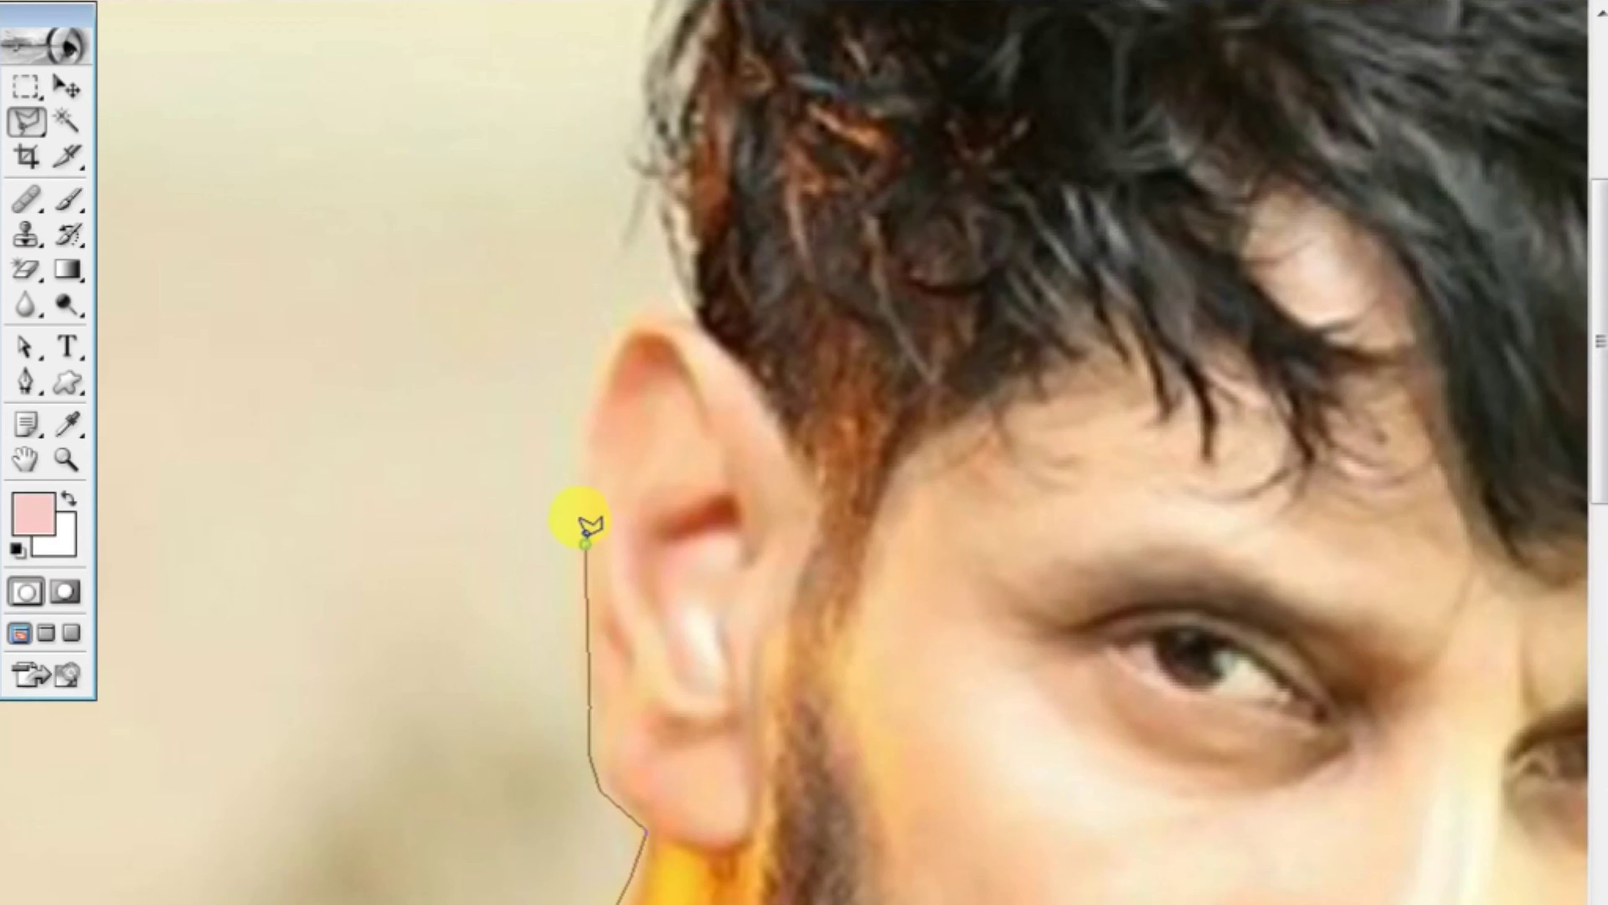
left_click_drag(583, 451, 608, 653)
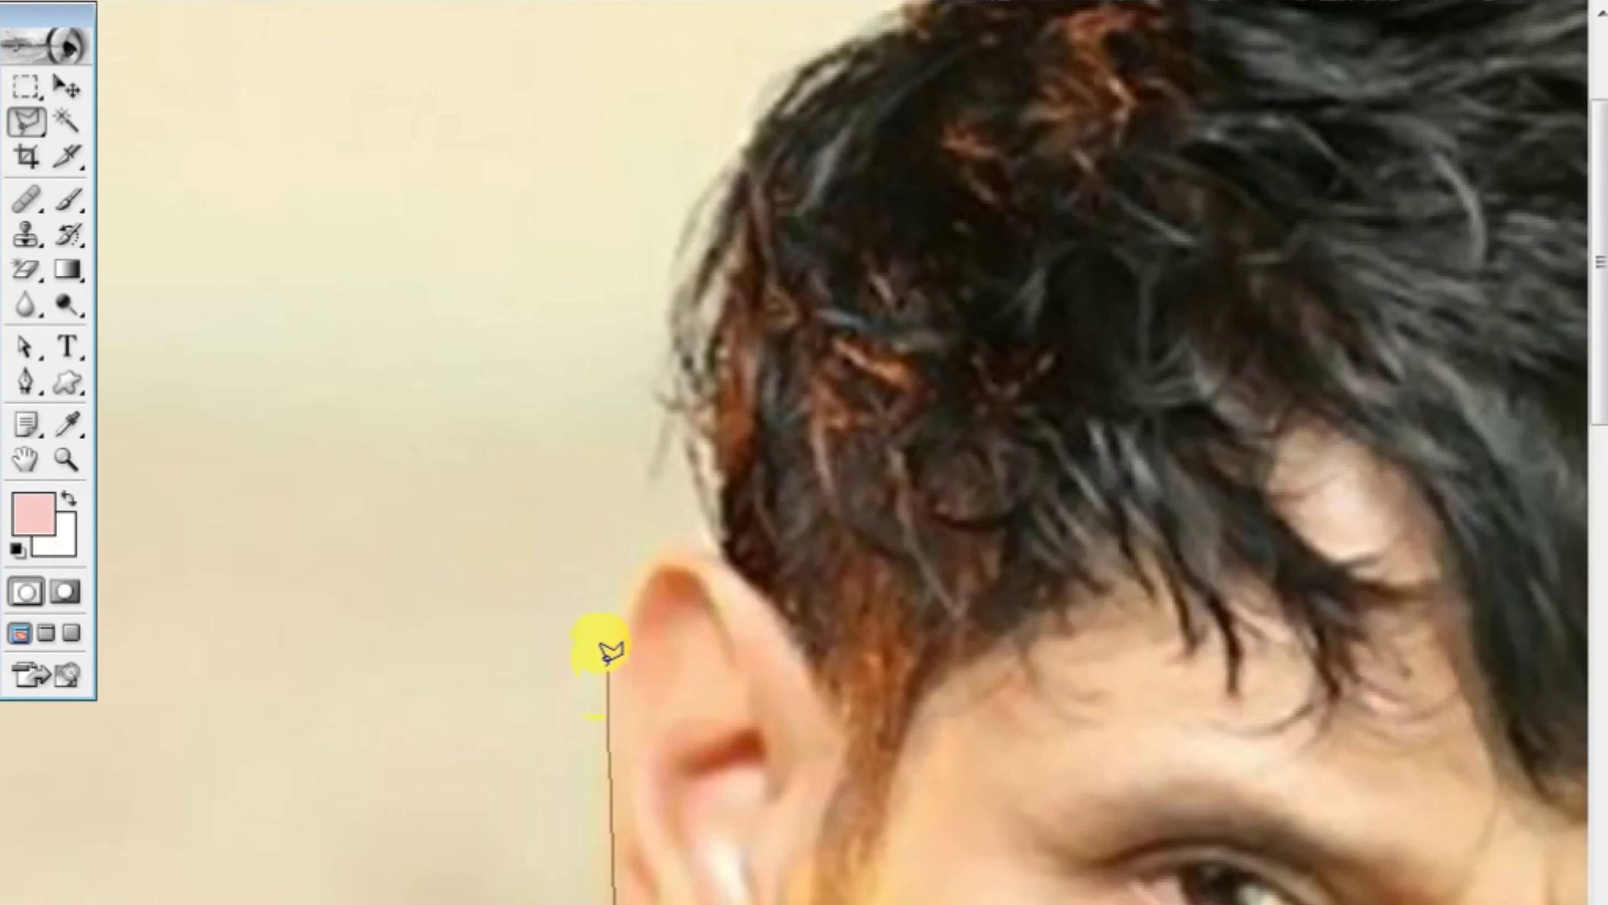
left_click(668, 546)
mouse_move(718, 533)
left_mouse_down()
mouse_move(689, 358)
mouse_move(792, 532)
left_mouse_up()
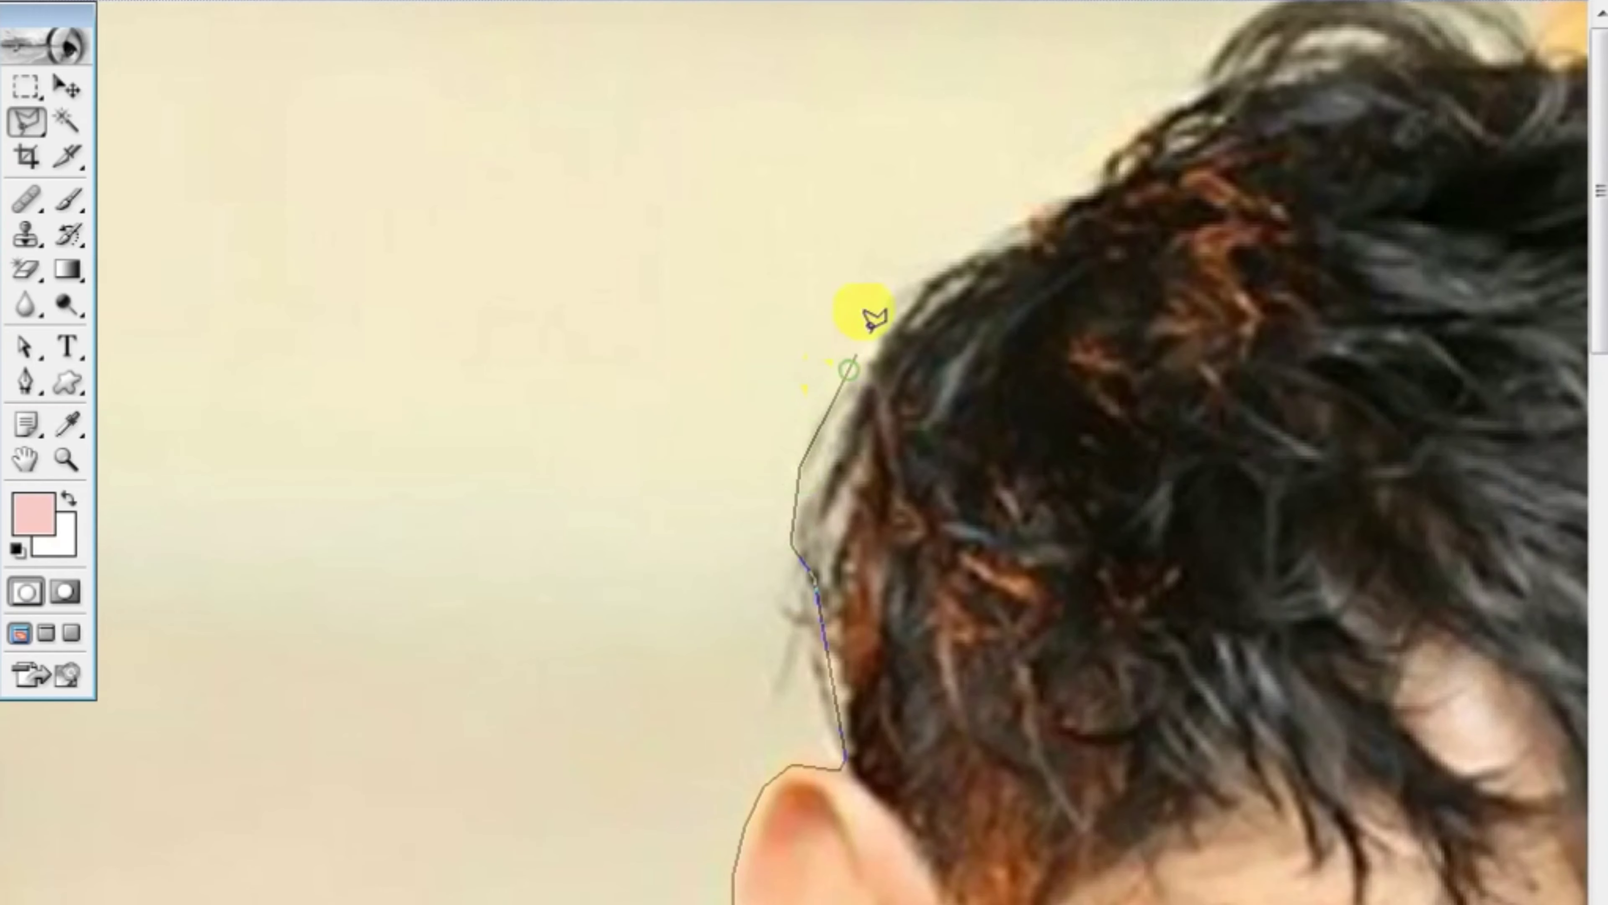
Step: Continue the outline across the top of the man's hair
scroll(520, 528, "right", 5)
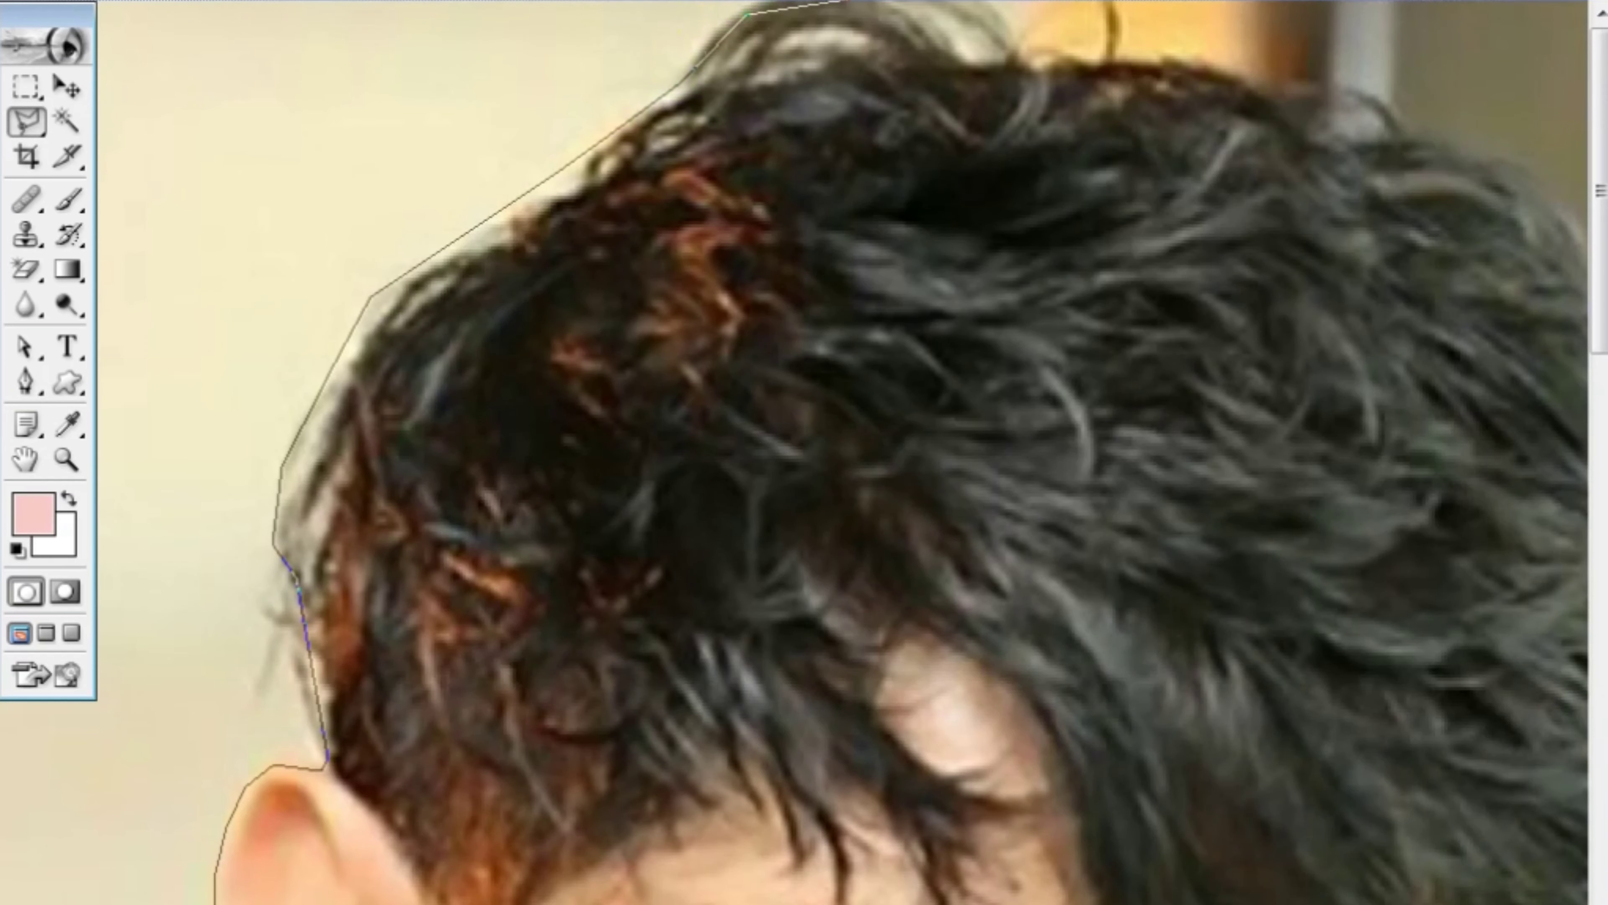
left_click(1048, 45)
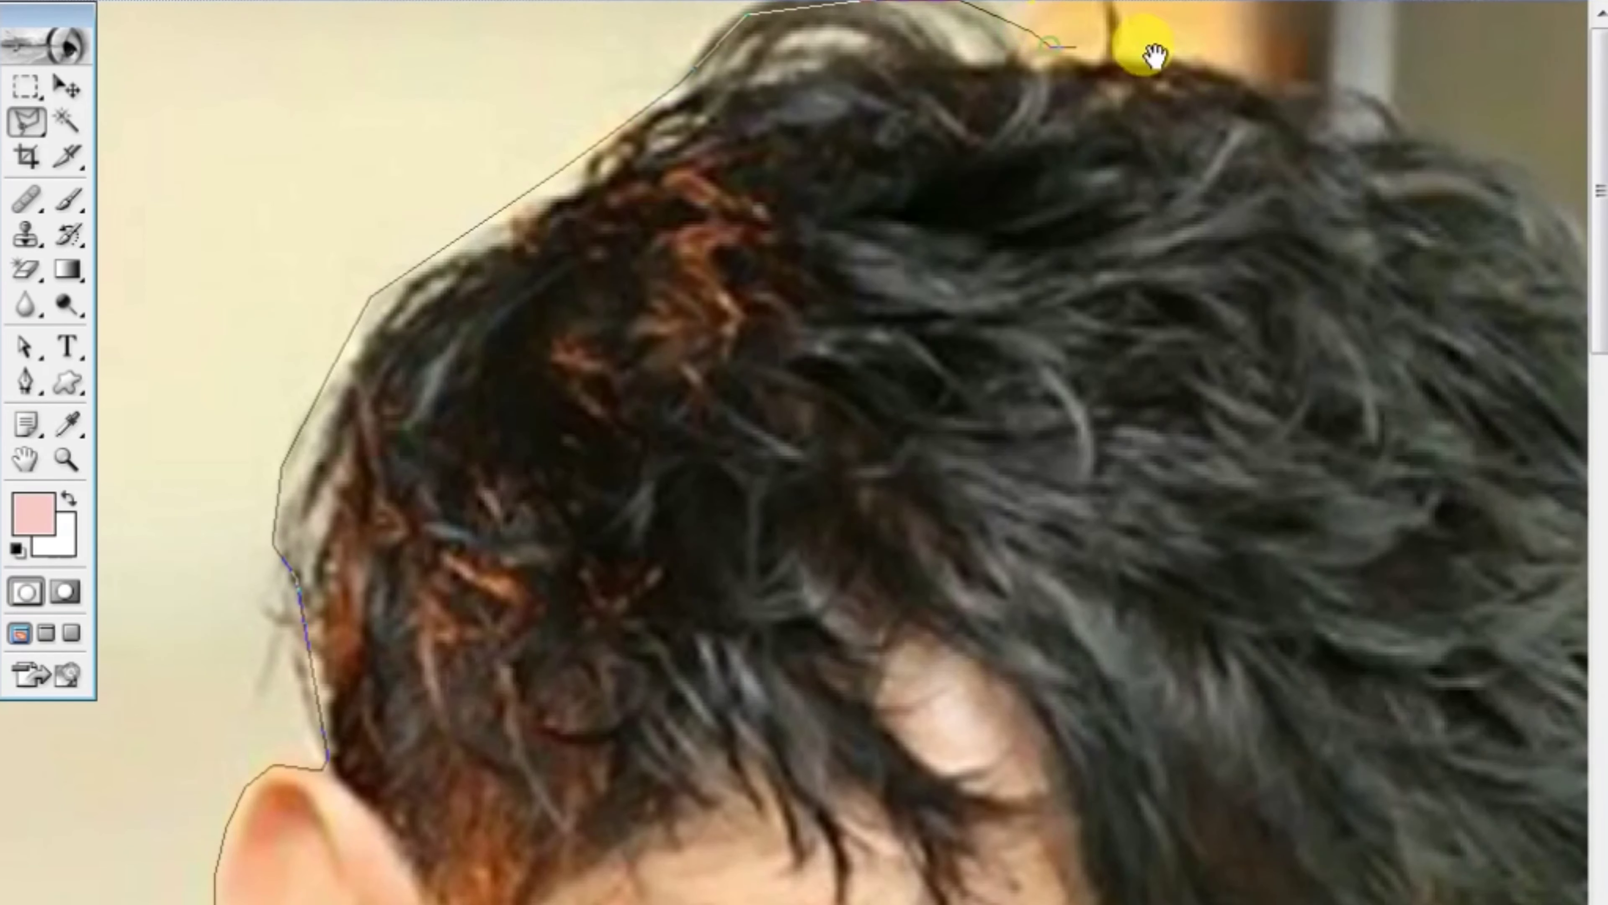
scroll(1156, 51, "right", 5)
left_click(482, 62)
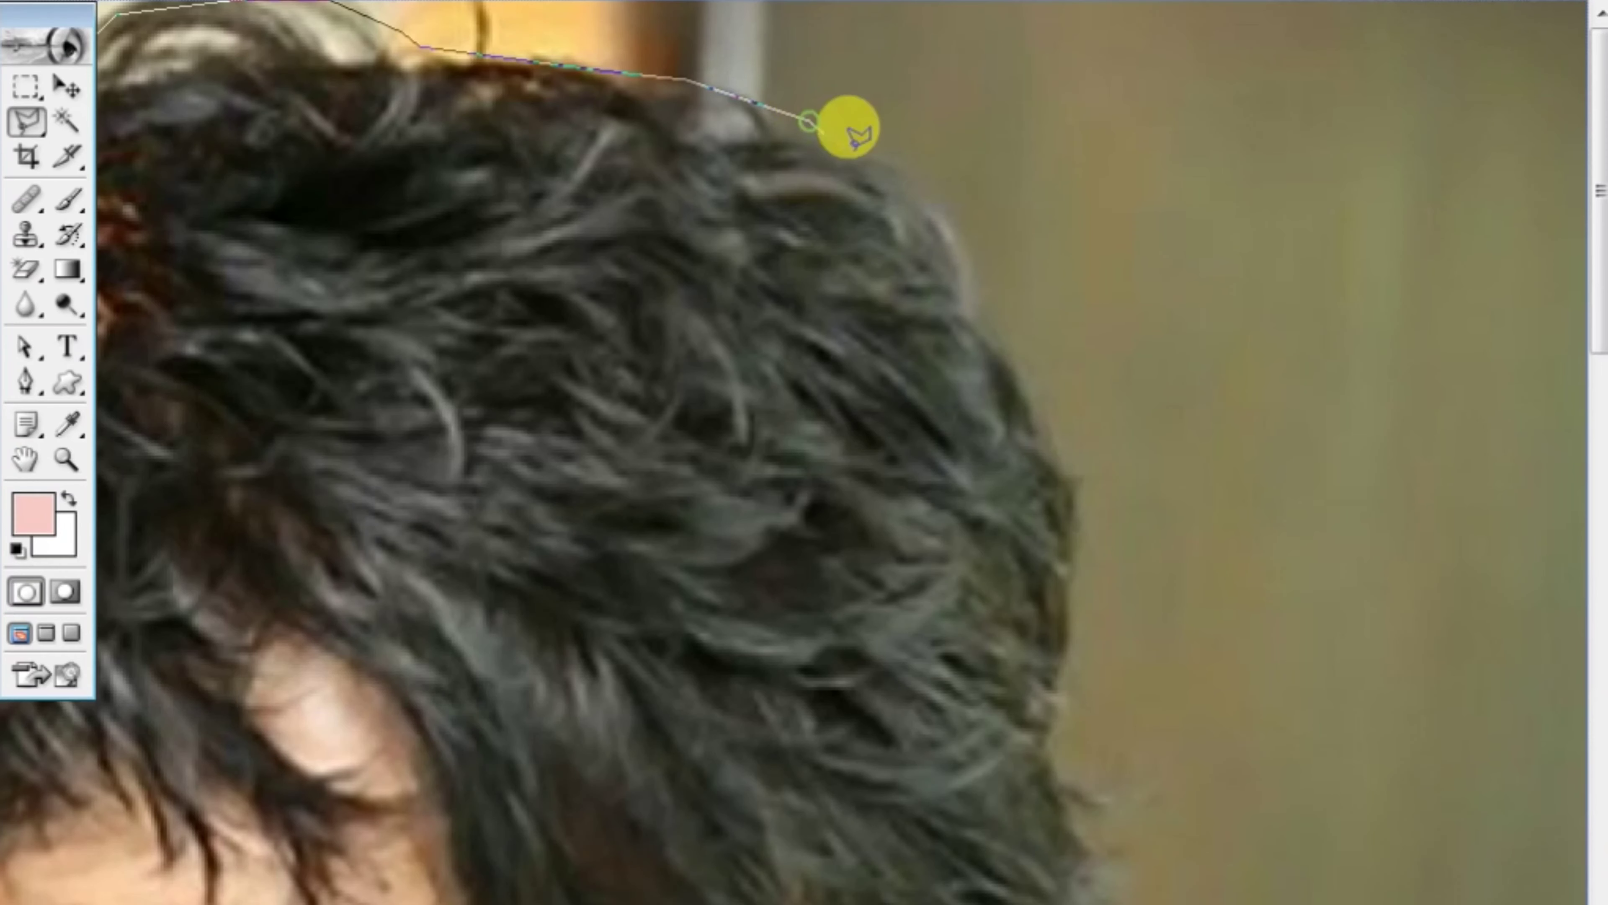
left_click(961, 234)
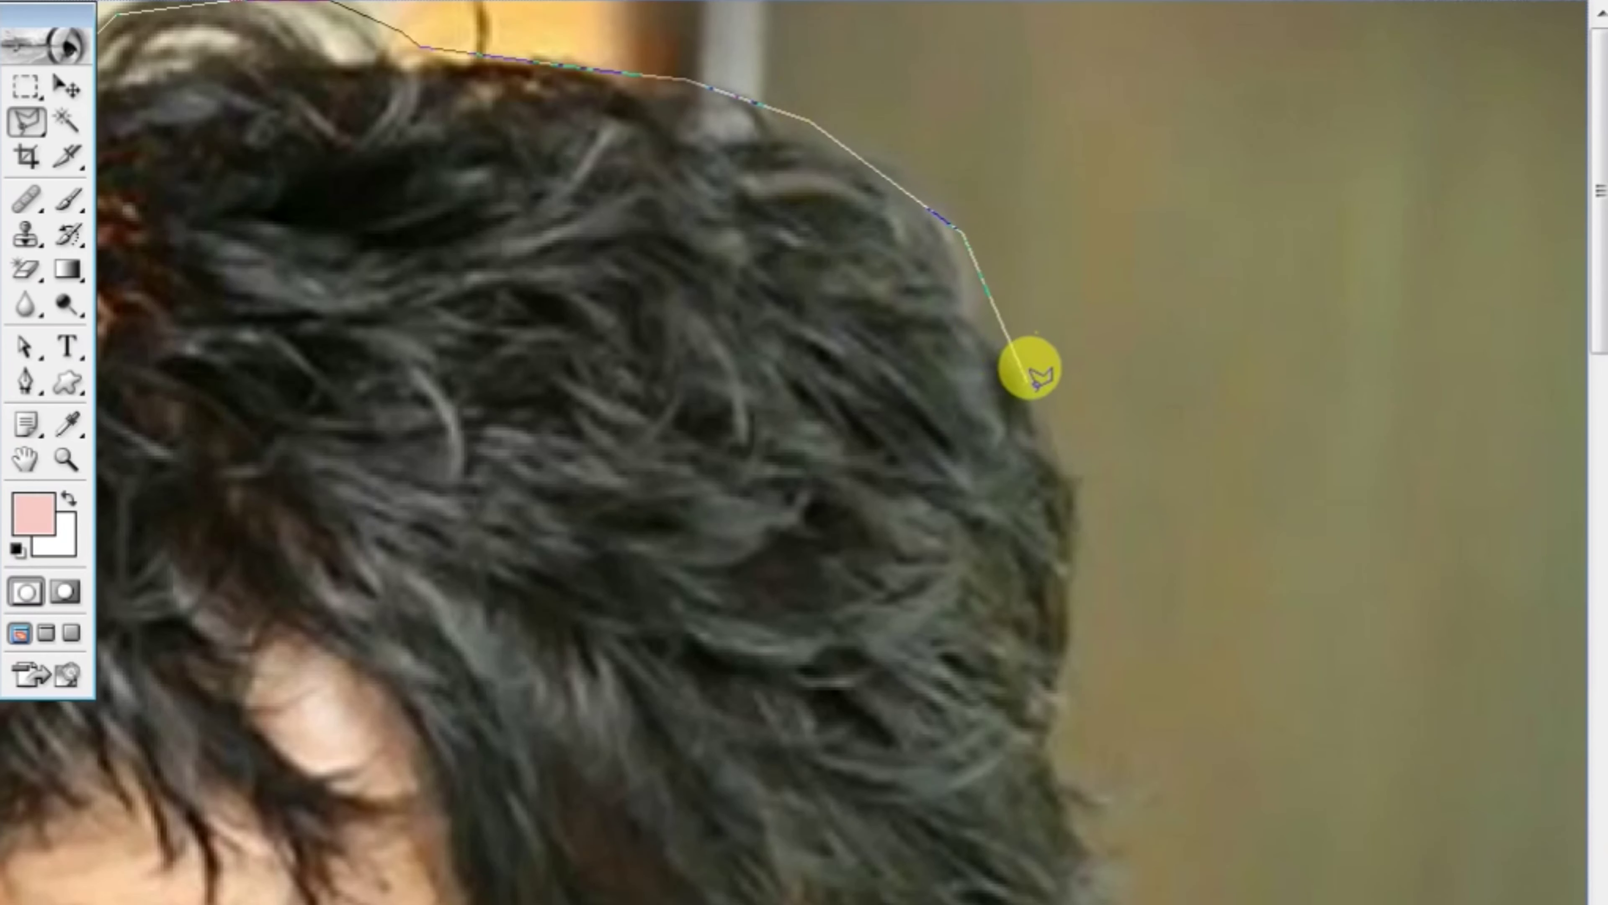
left_click(1036, 400)
Step: Extend the outline down the hair edge, past the jaw, and along the shirt's right edge
scroll(1013, 316, "down", 3)
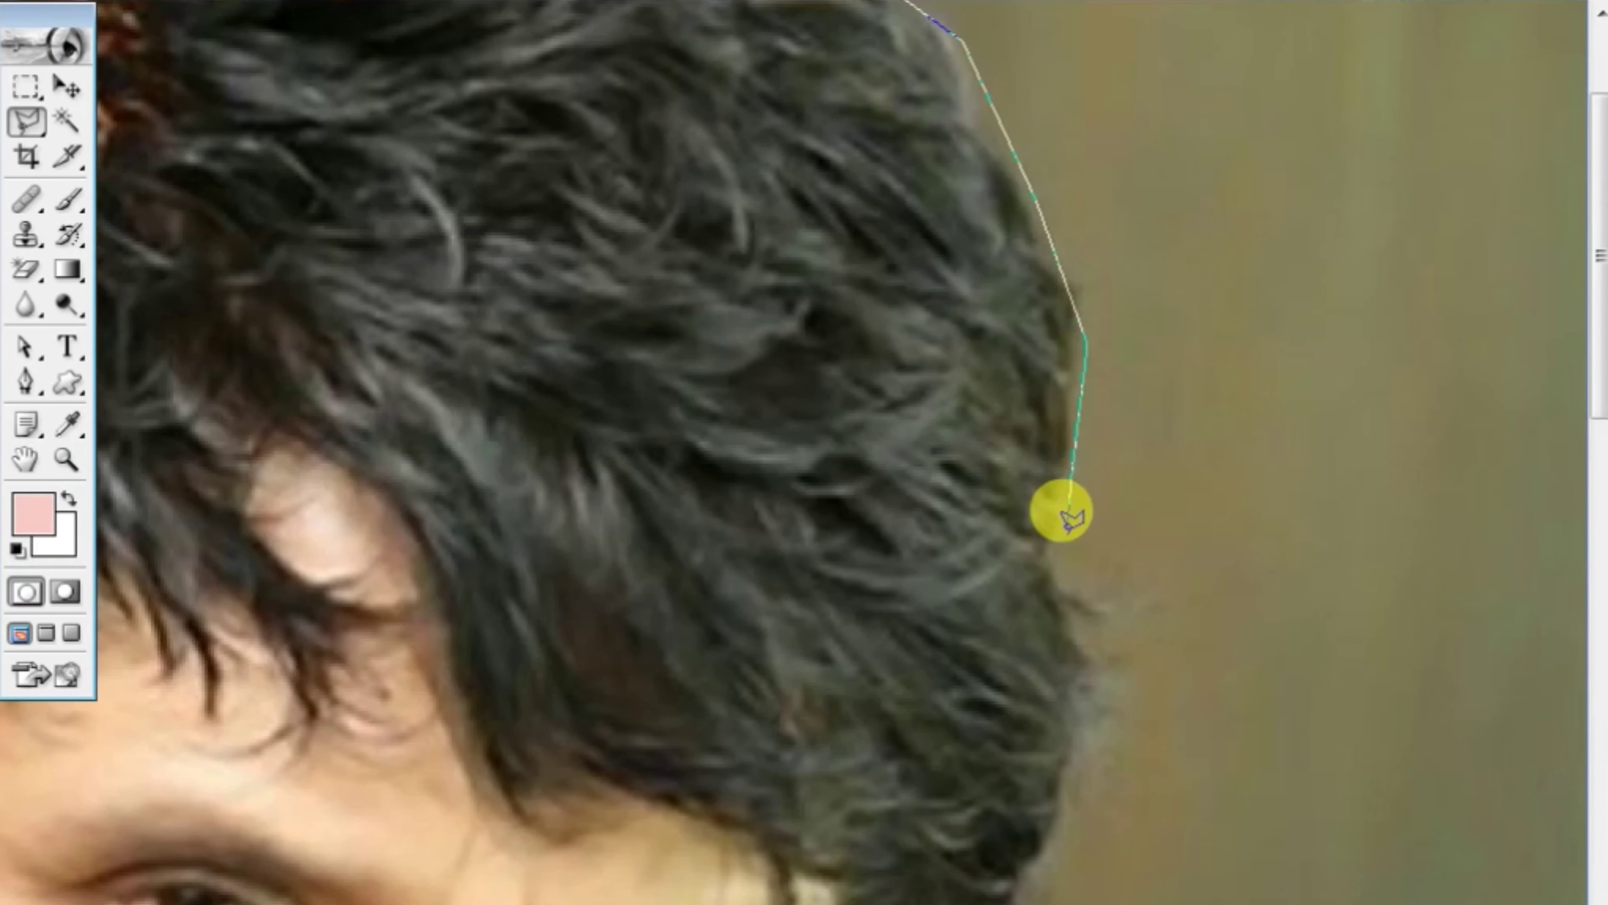
left_click(1067, 564)
scroll(1066, 564, "down", 3)
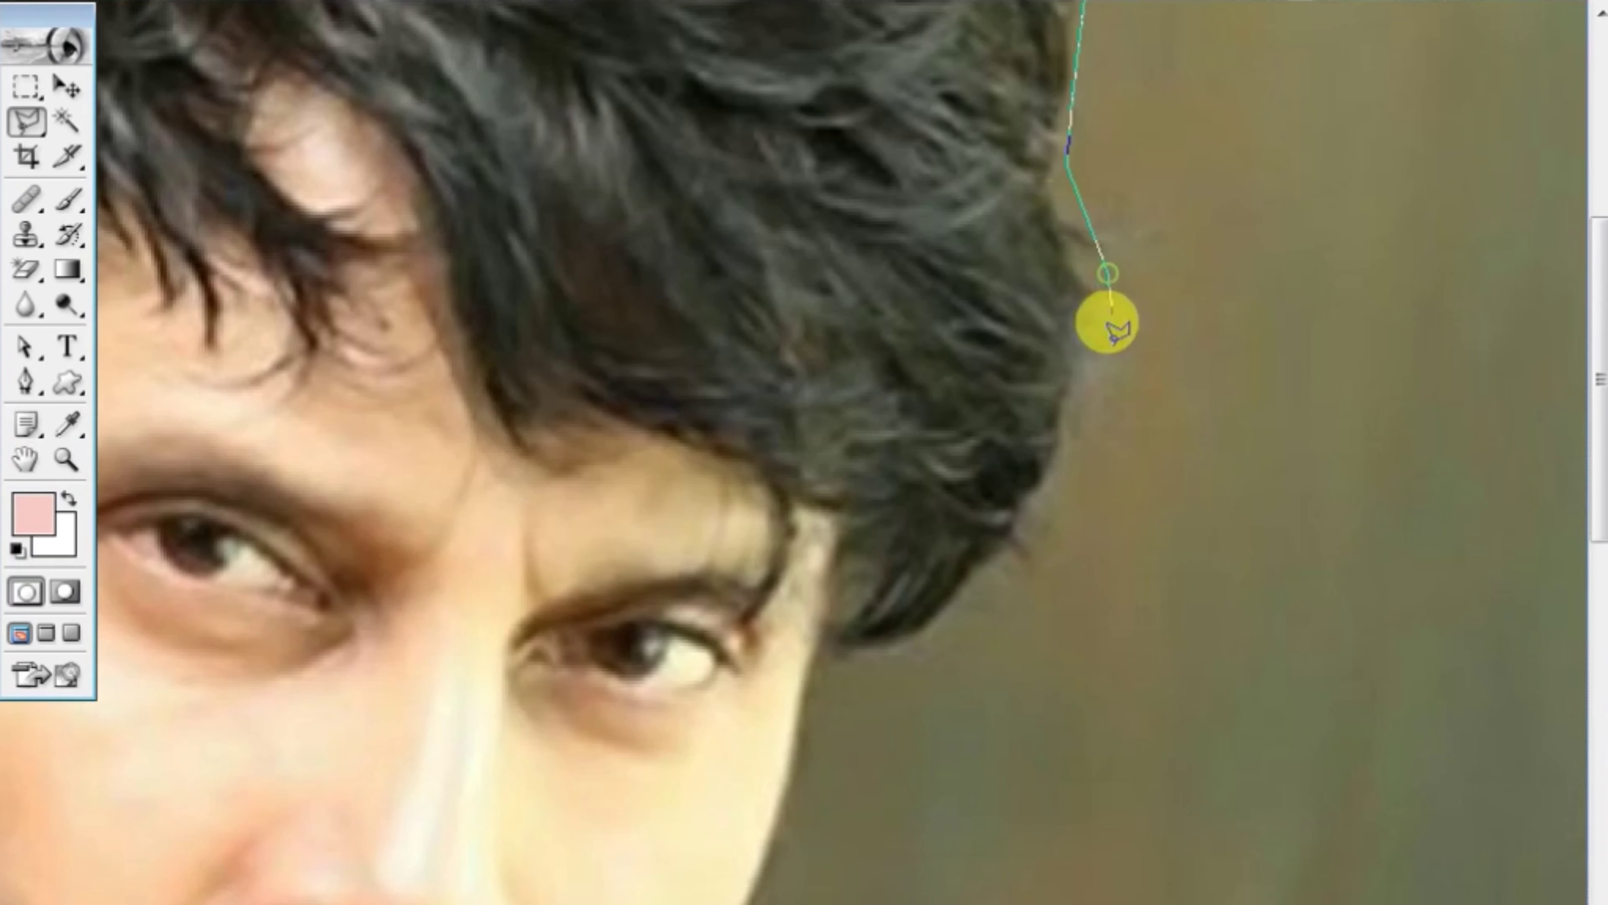
left_click(1065, 456)
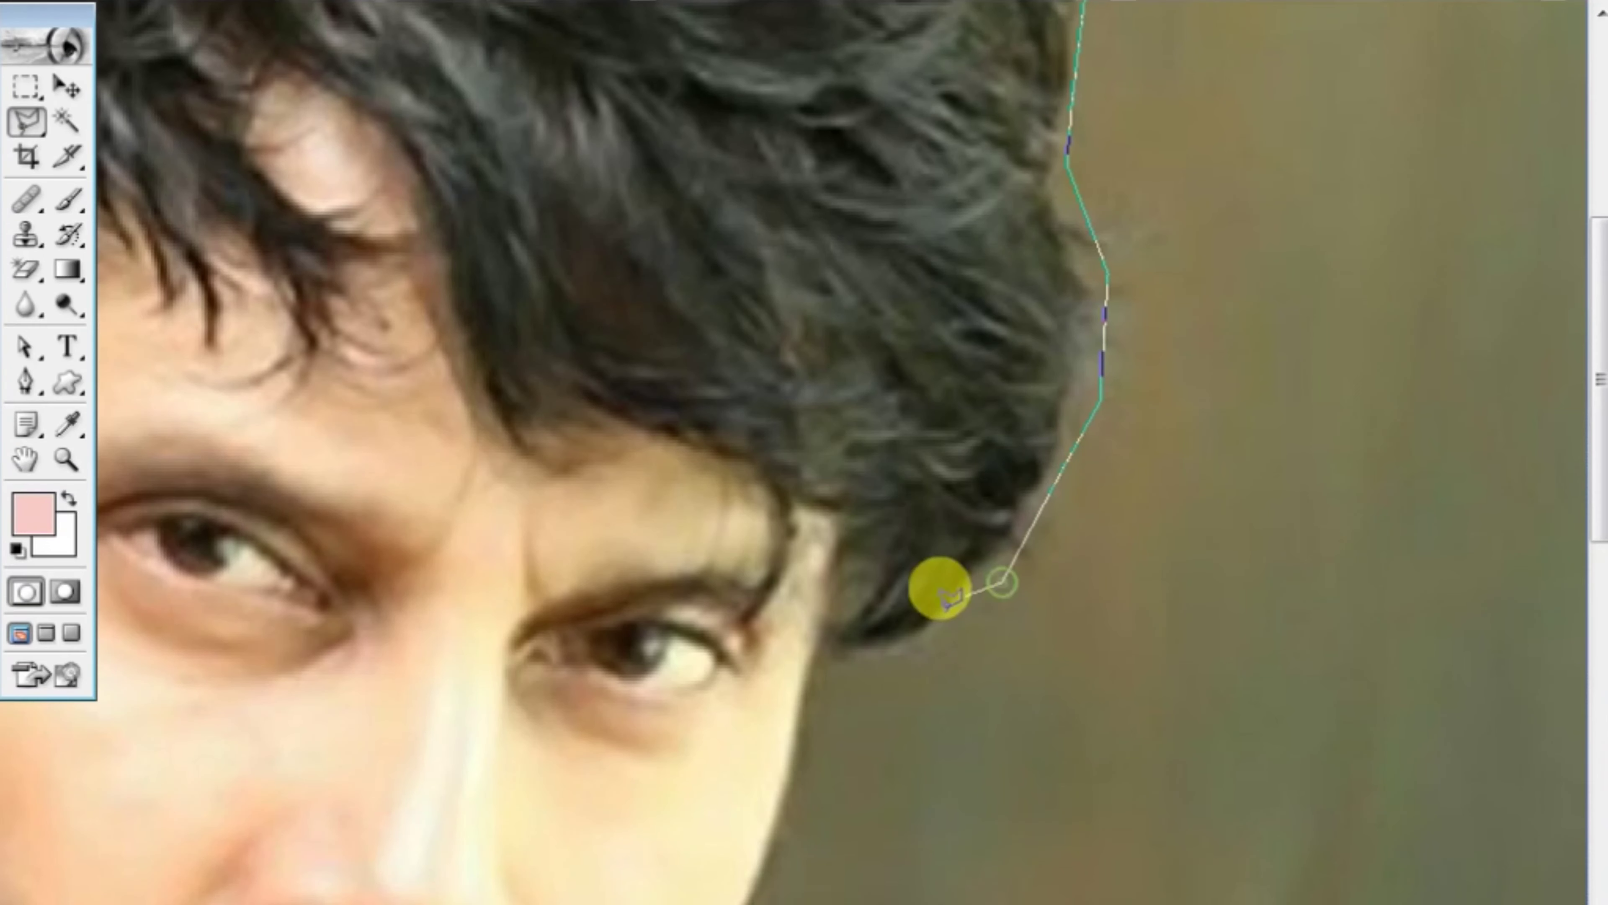
scroll(830, 647, "down", 3)
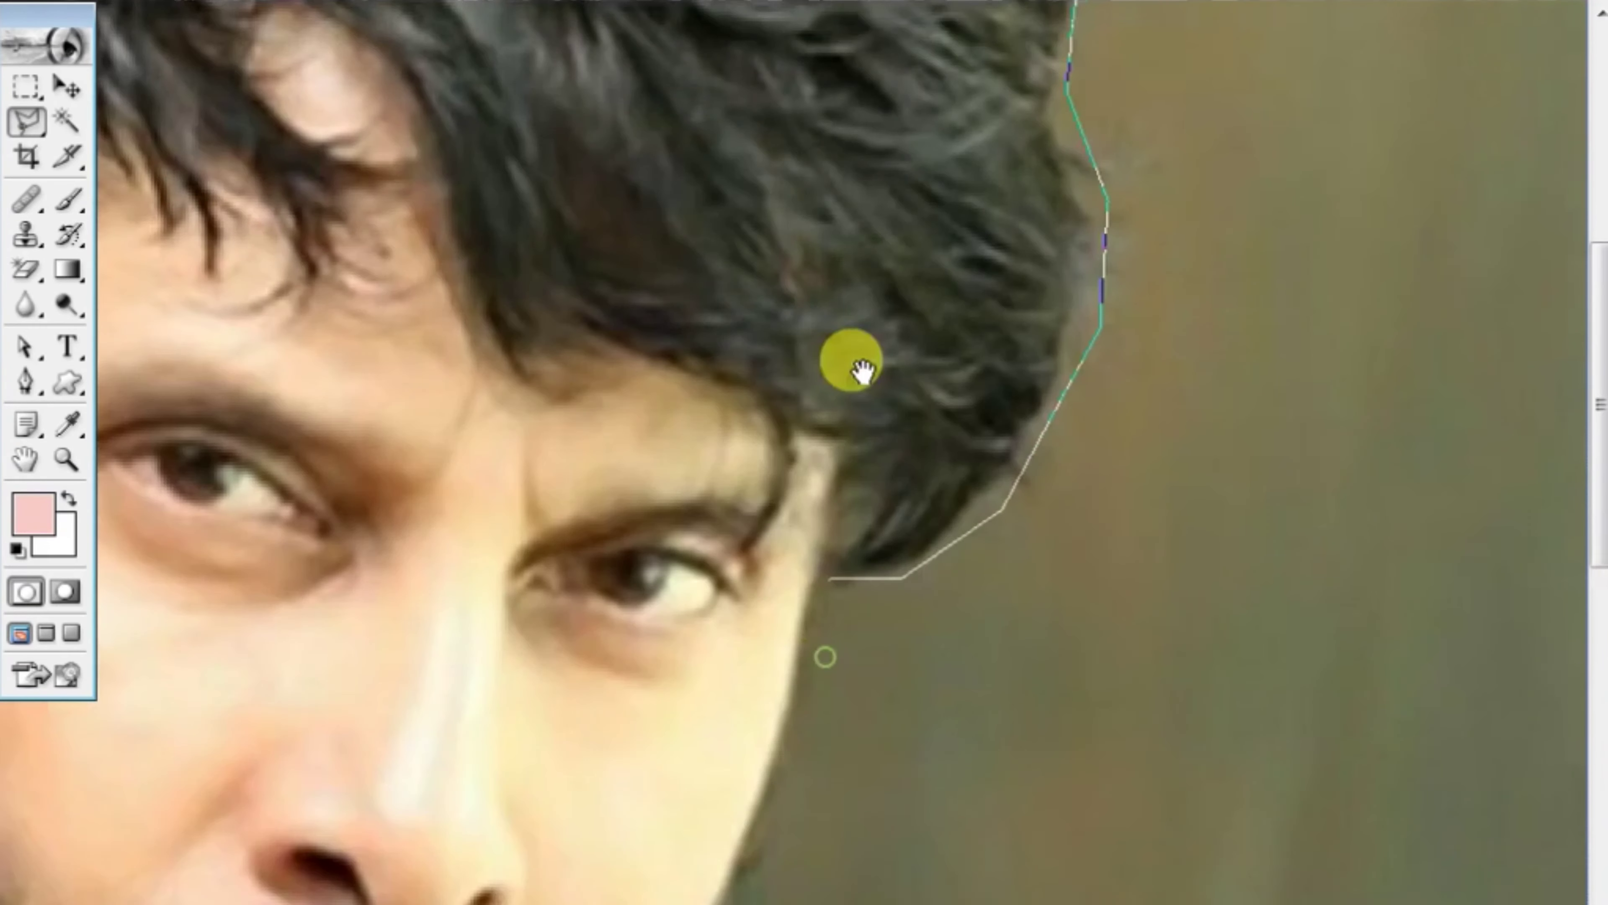
scroll(852, 359, "down", 3)
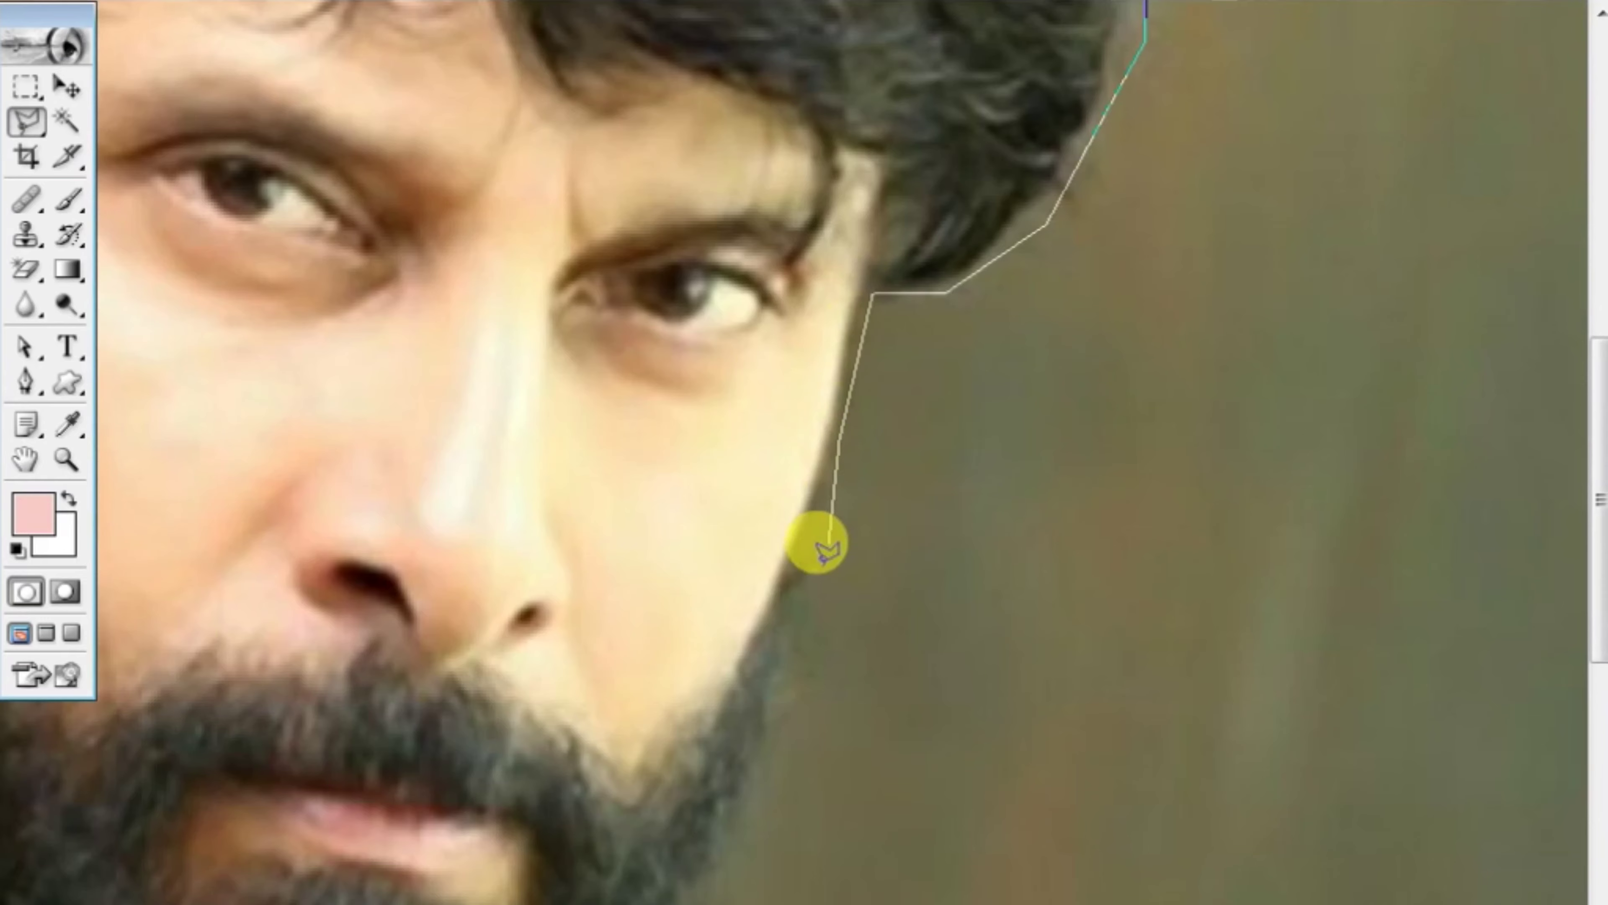
left_click_drag(816, 629, 844, 155)
scroll(844, 156, "down", 3)
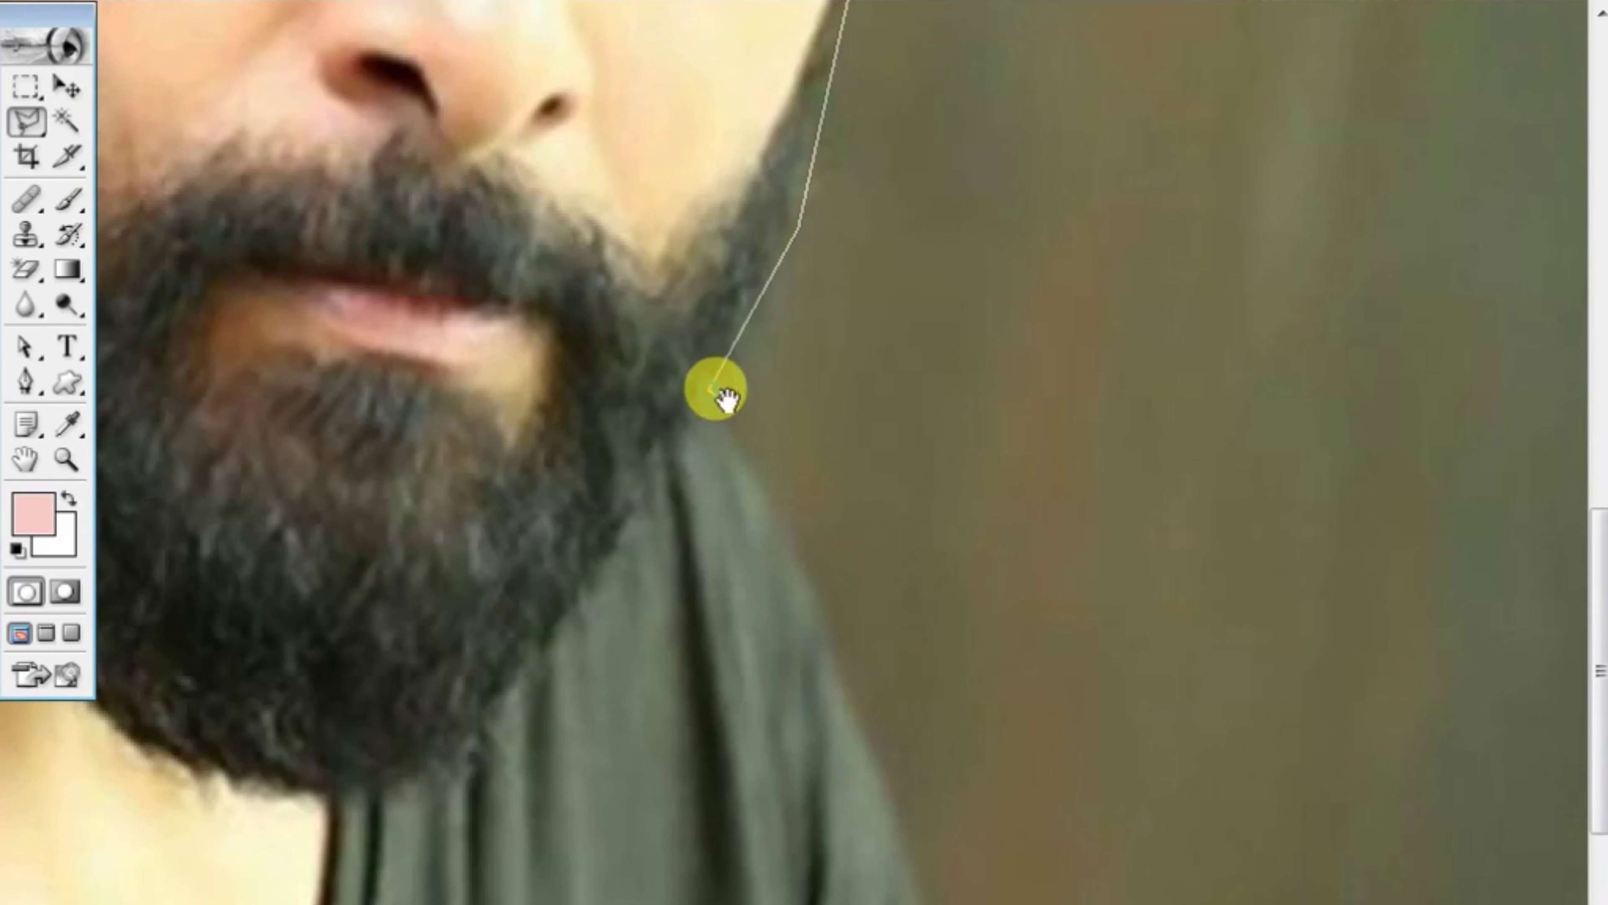
scroll(718, 388, "down", 3)
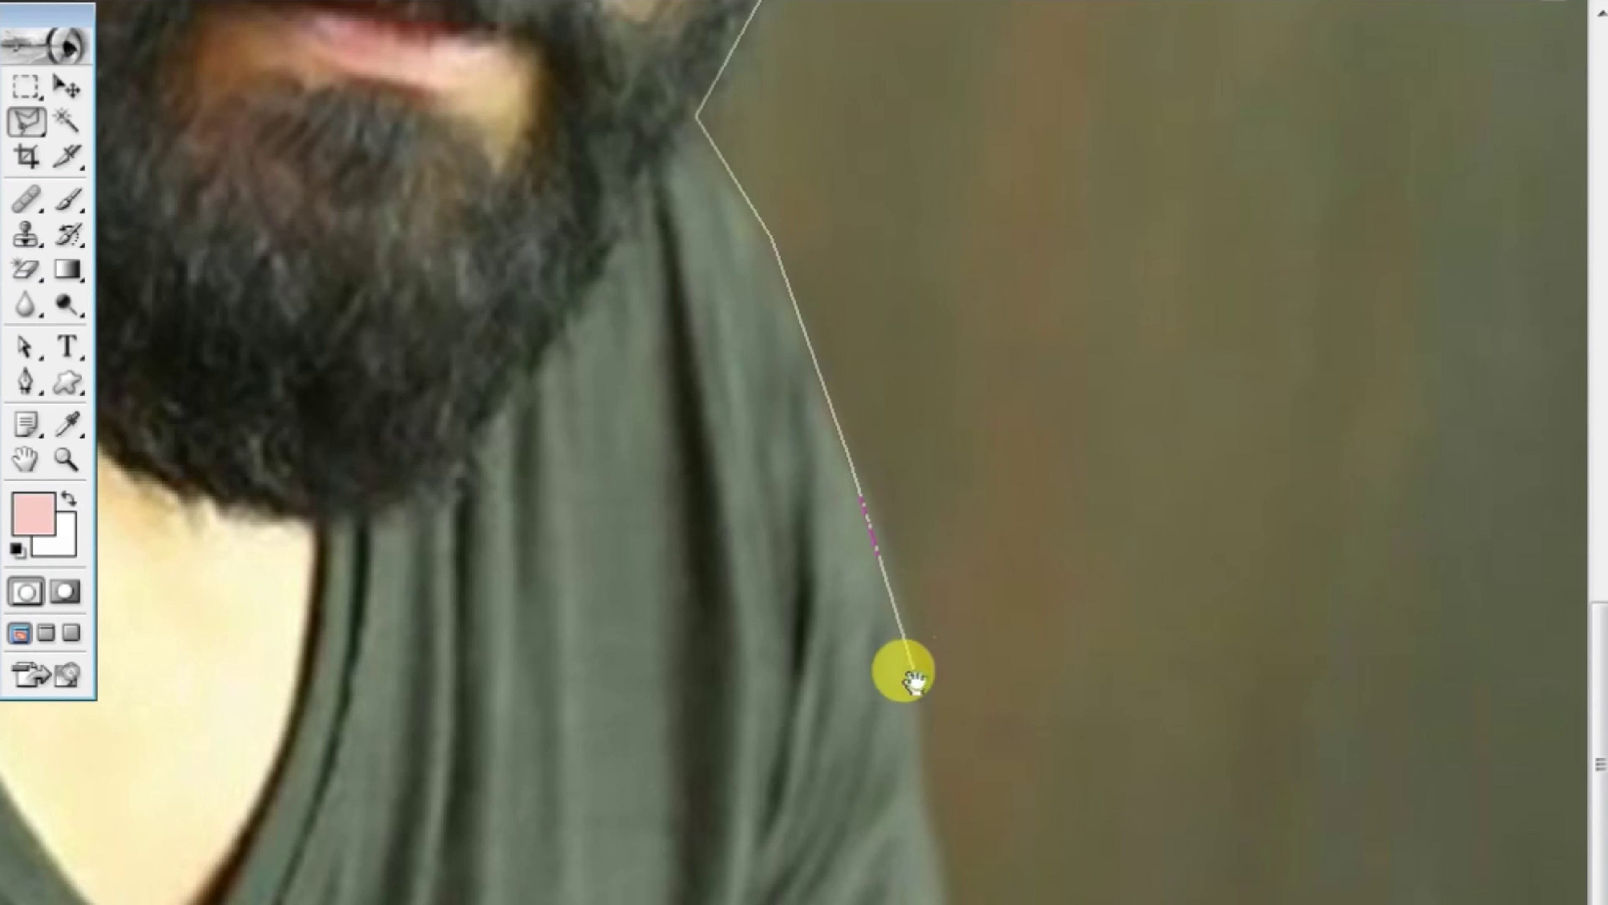
scroll(908, 668, "down", 2)
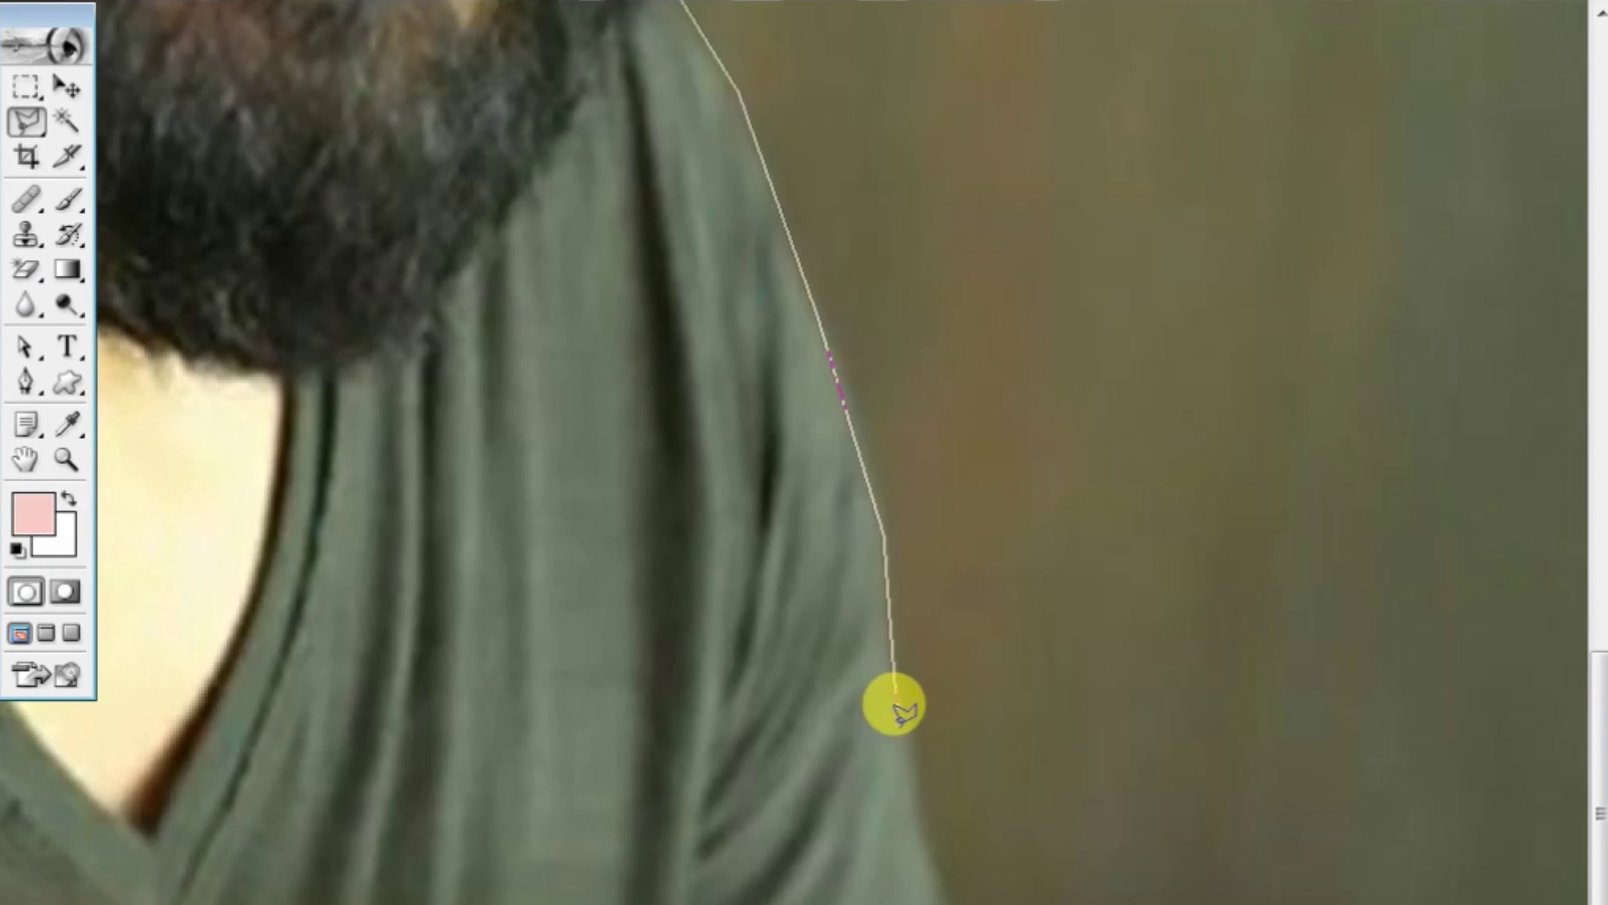
left_click(899, 722)
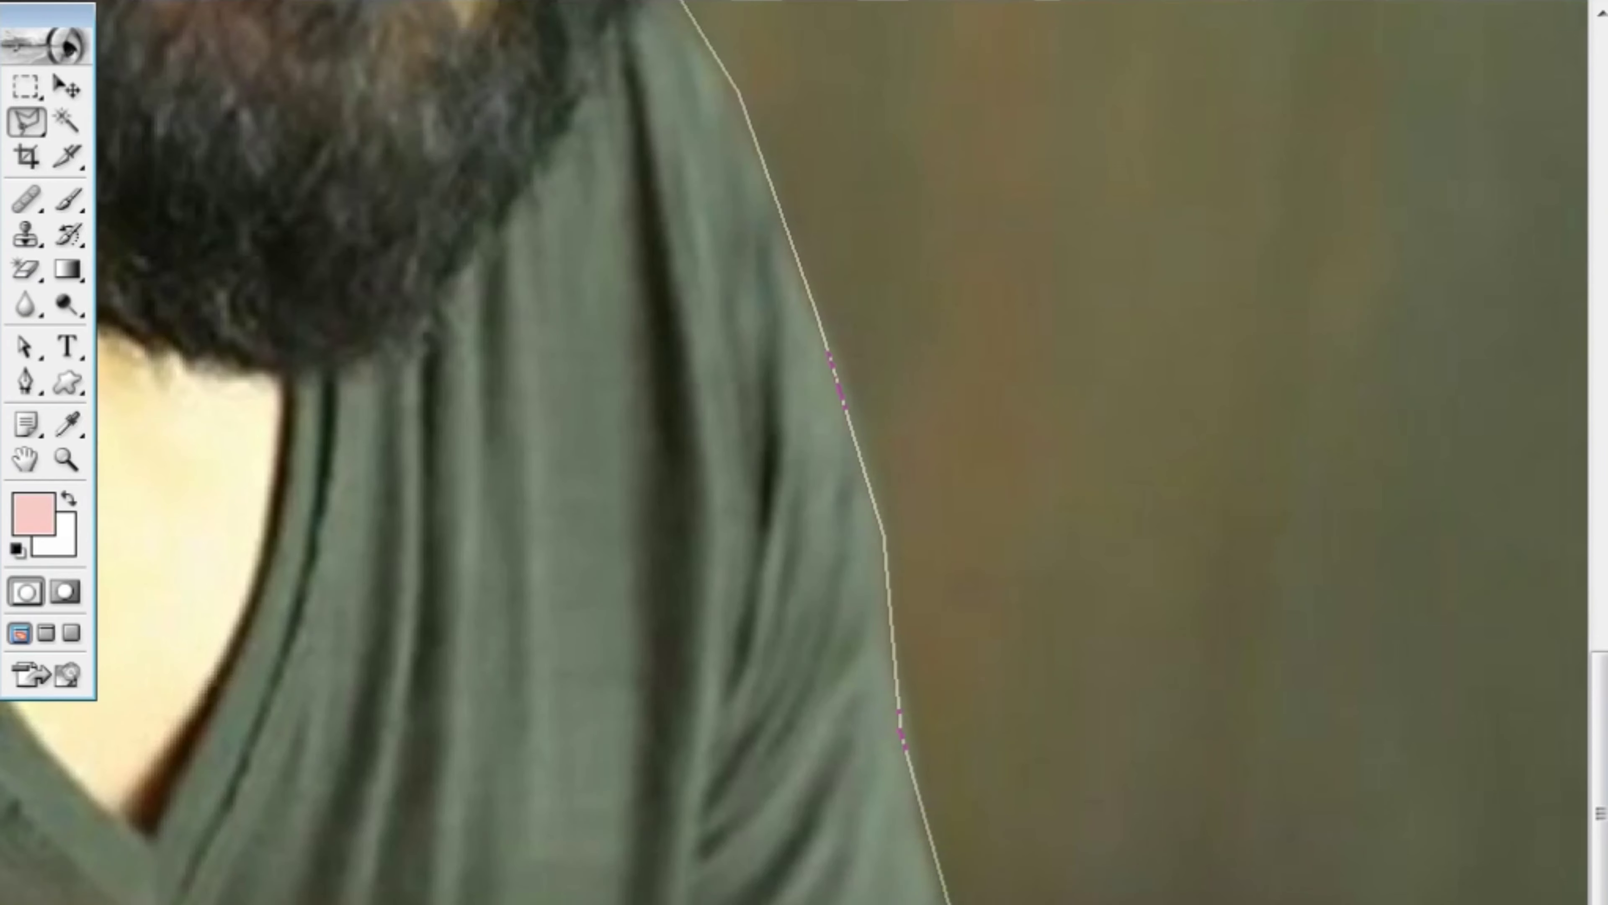
key("ctrl+minus")
Step: Finish the outline along the shoulders, close it into a selection, and fit the photo on screen
left_click_drag(395, 819, 1030, 725)
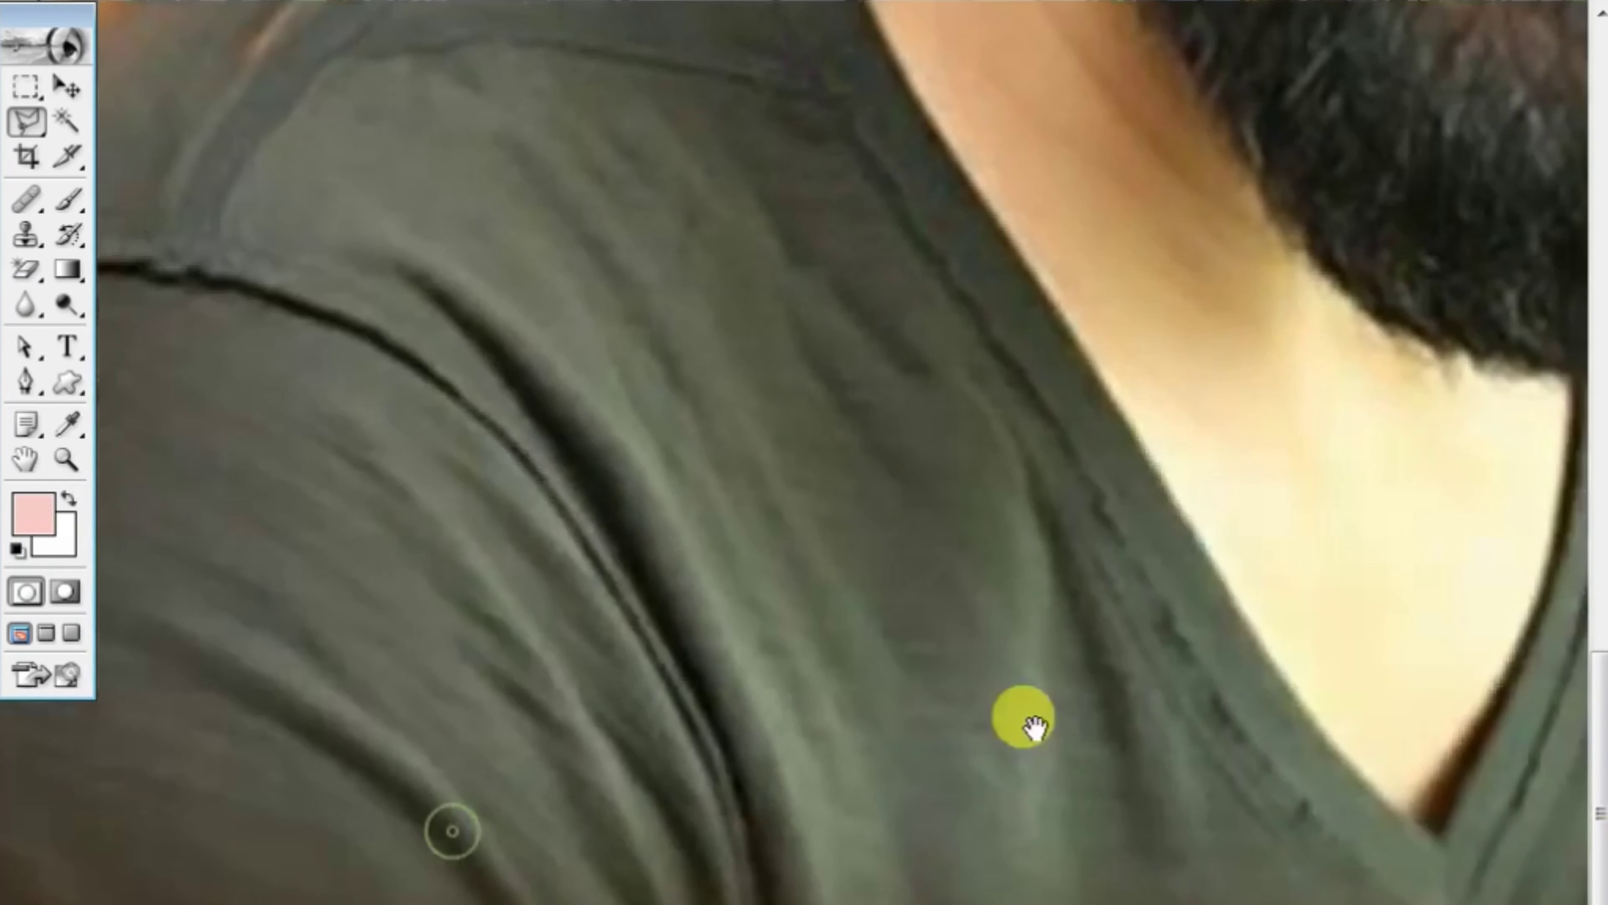
key("ctrl+plus")
left_click_drag(896, 697, 1579, 628)
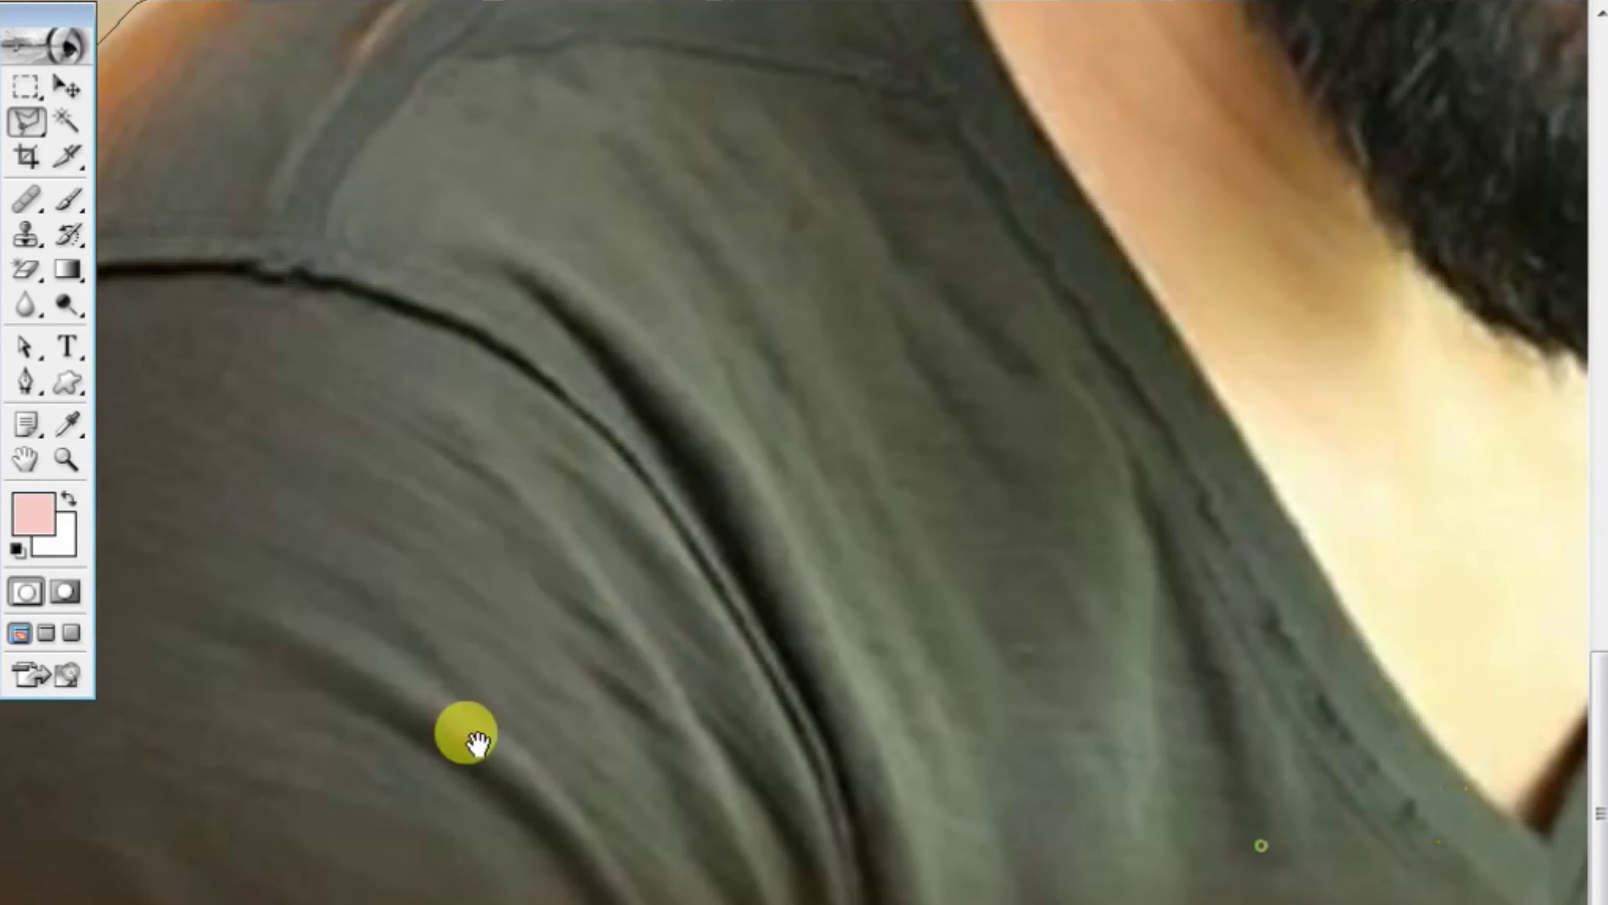
left_click_drag(467, 736, 208, 650)
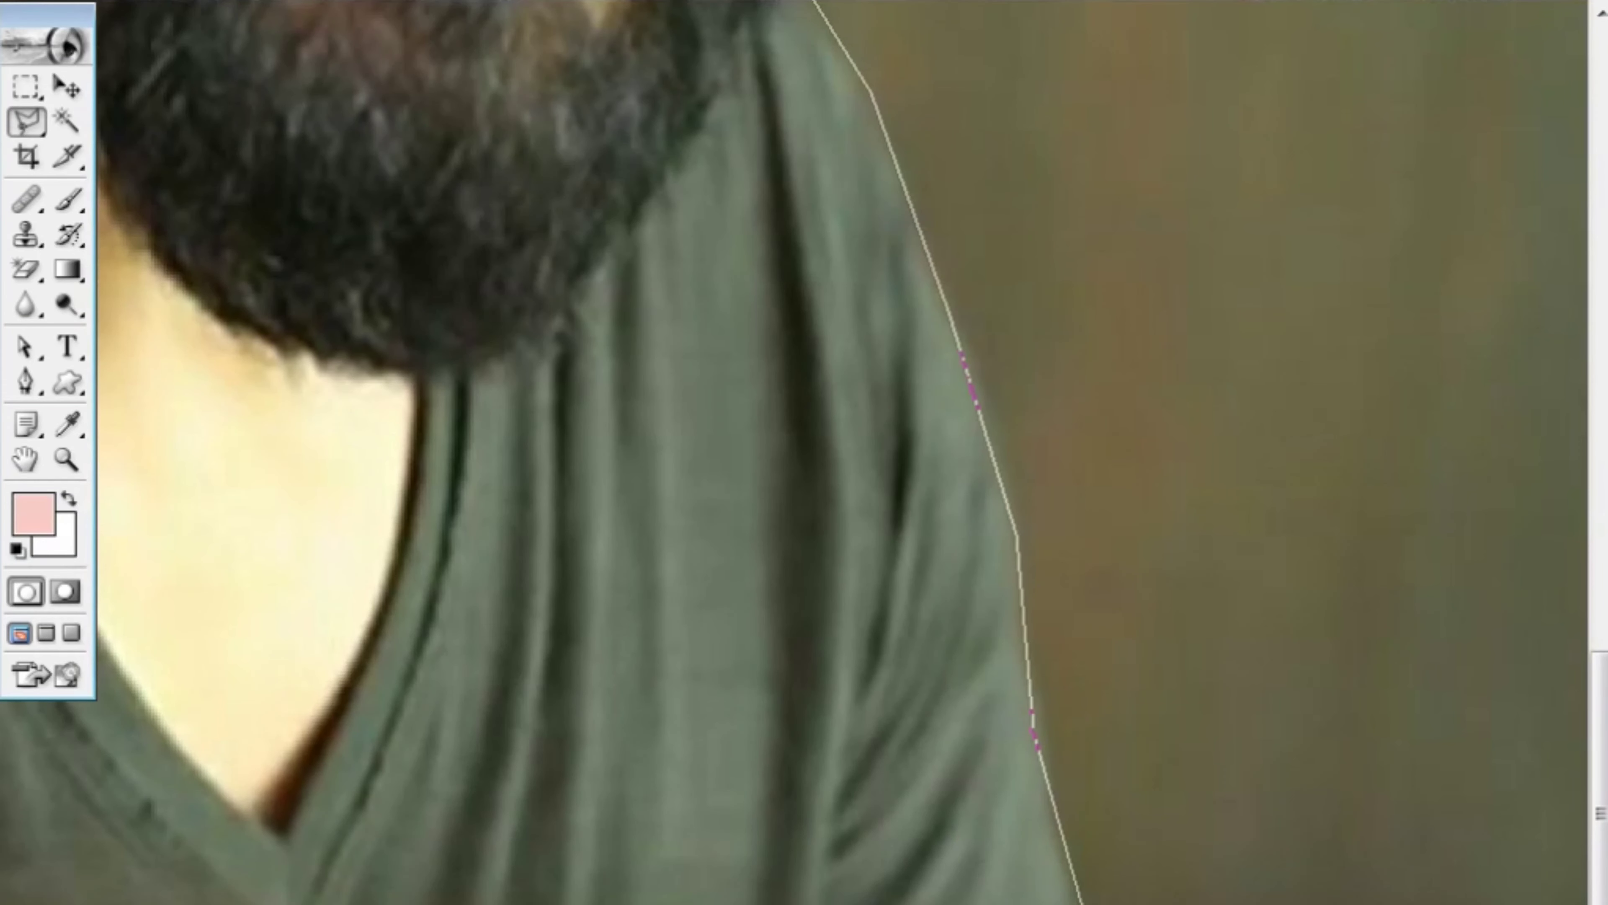
key("ctrl+minus")
left_click_drag(593, 866, 725, 736)
key("ctrl+plus")
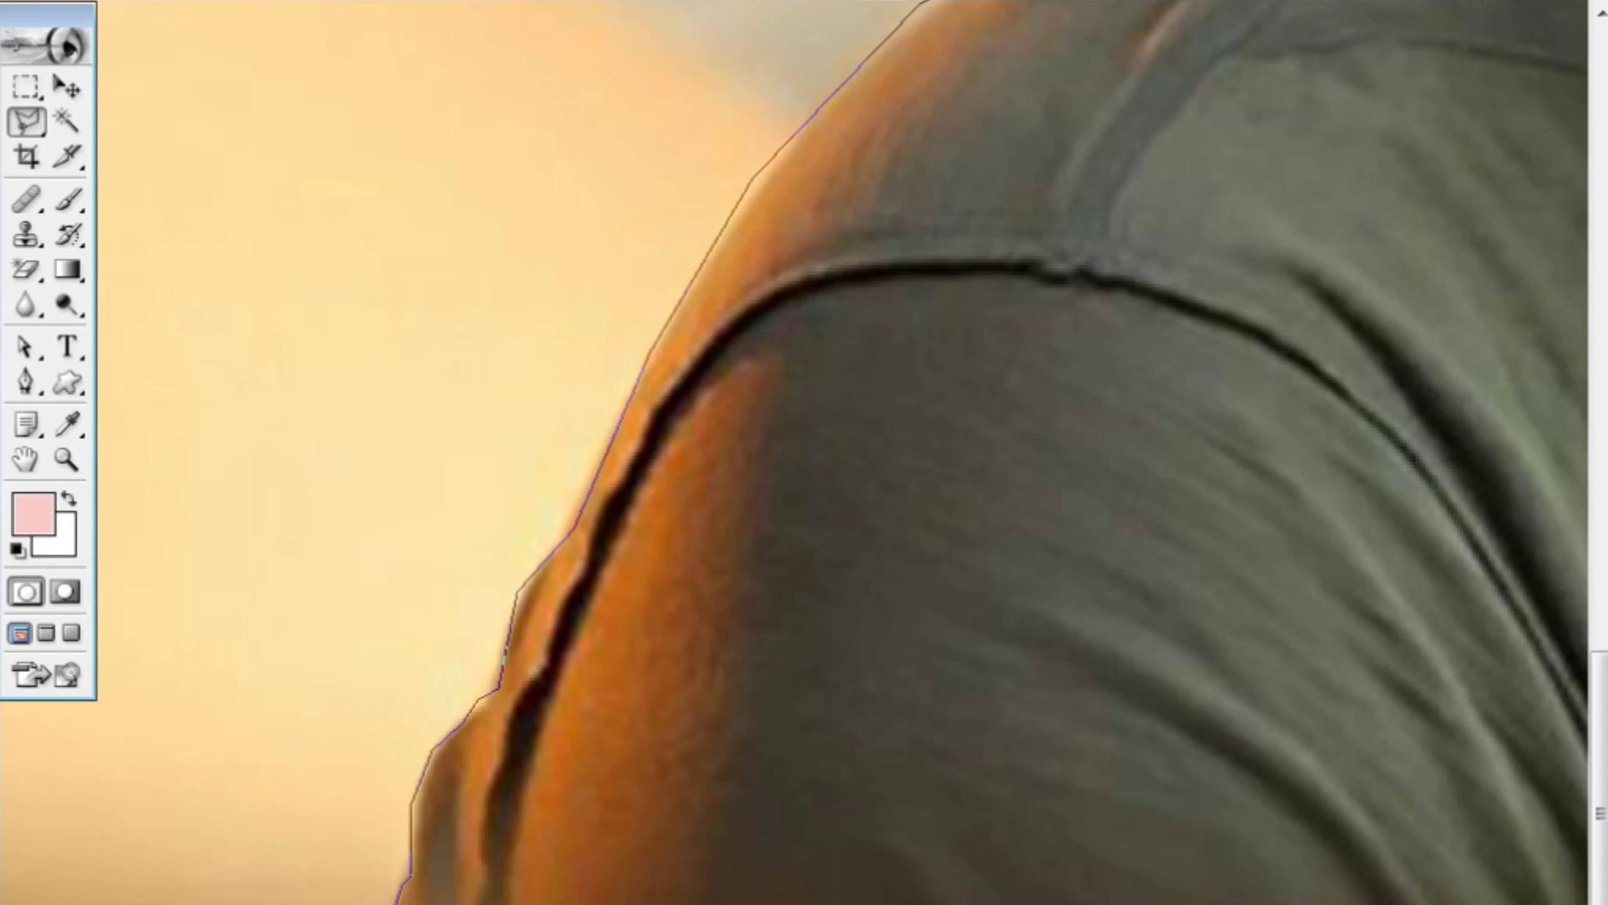
key("Return")
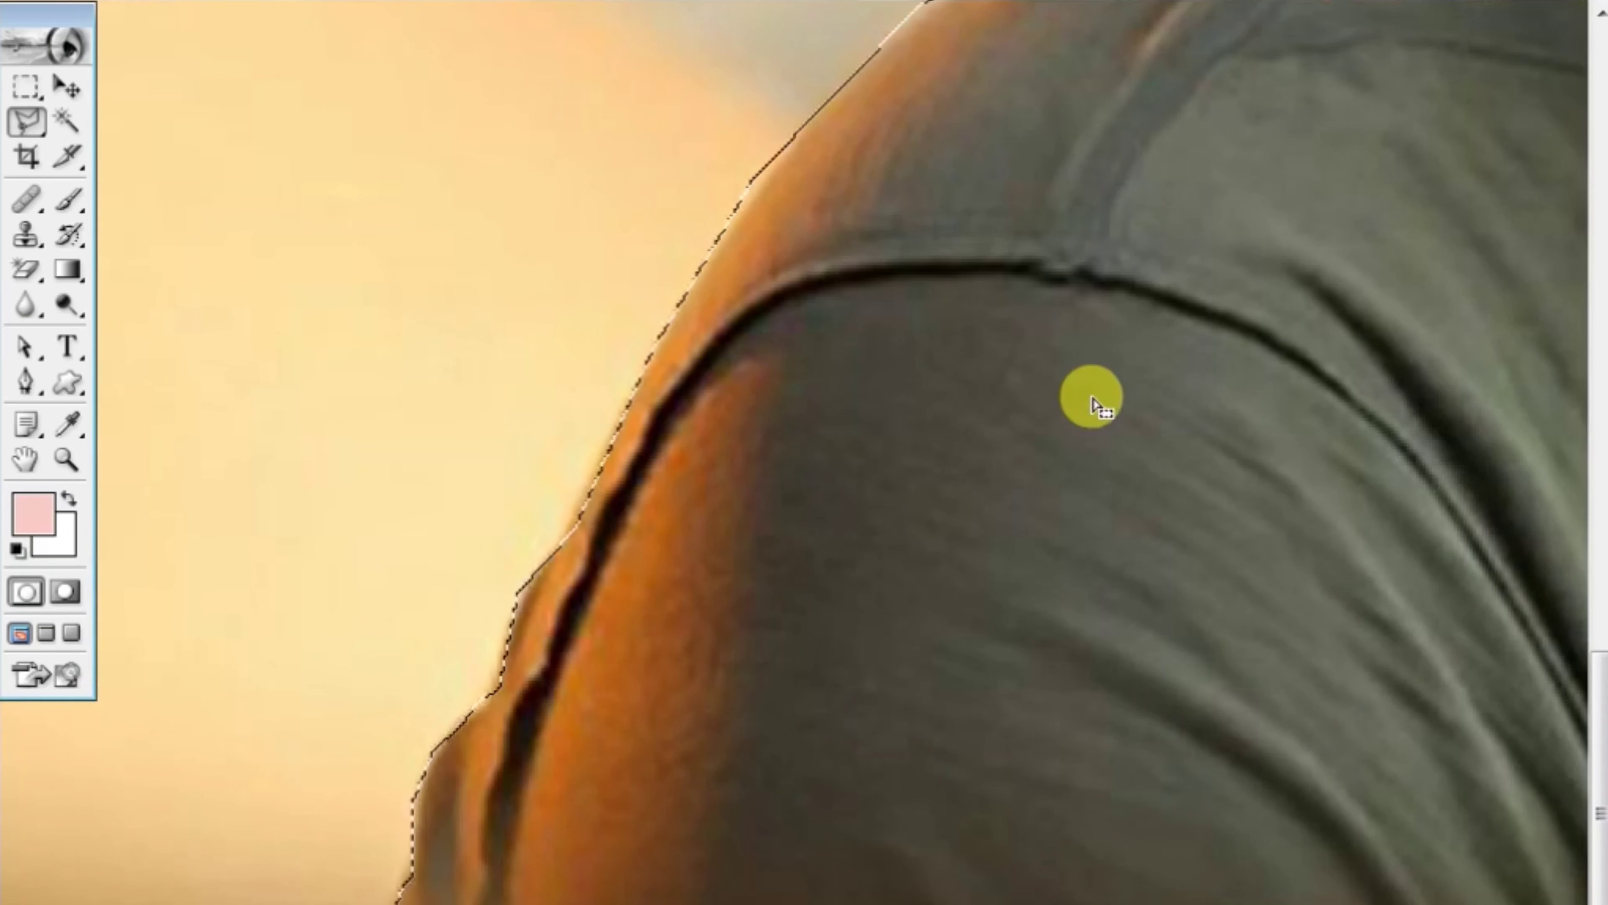
key("ctrl+0")
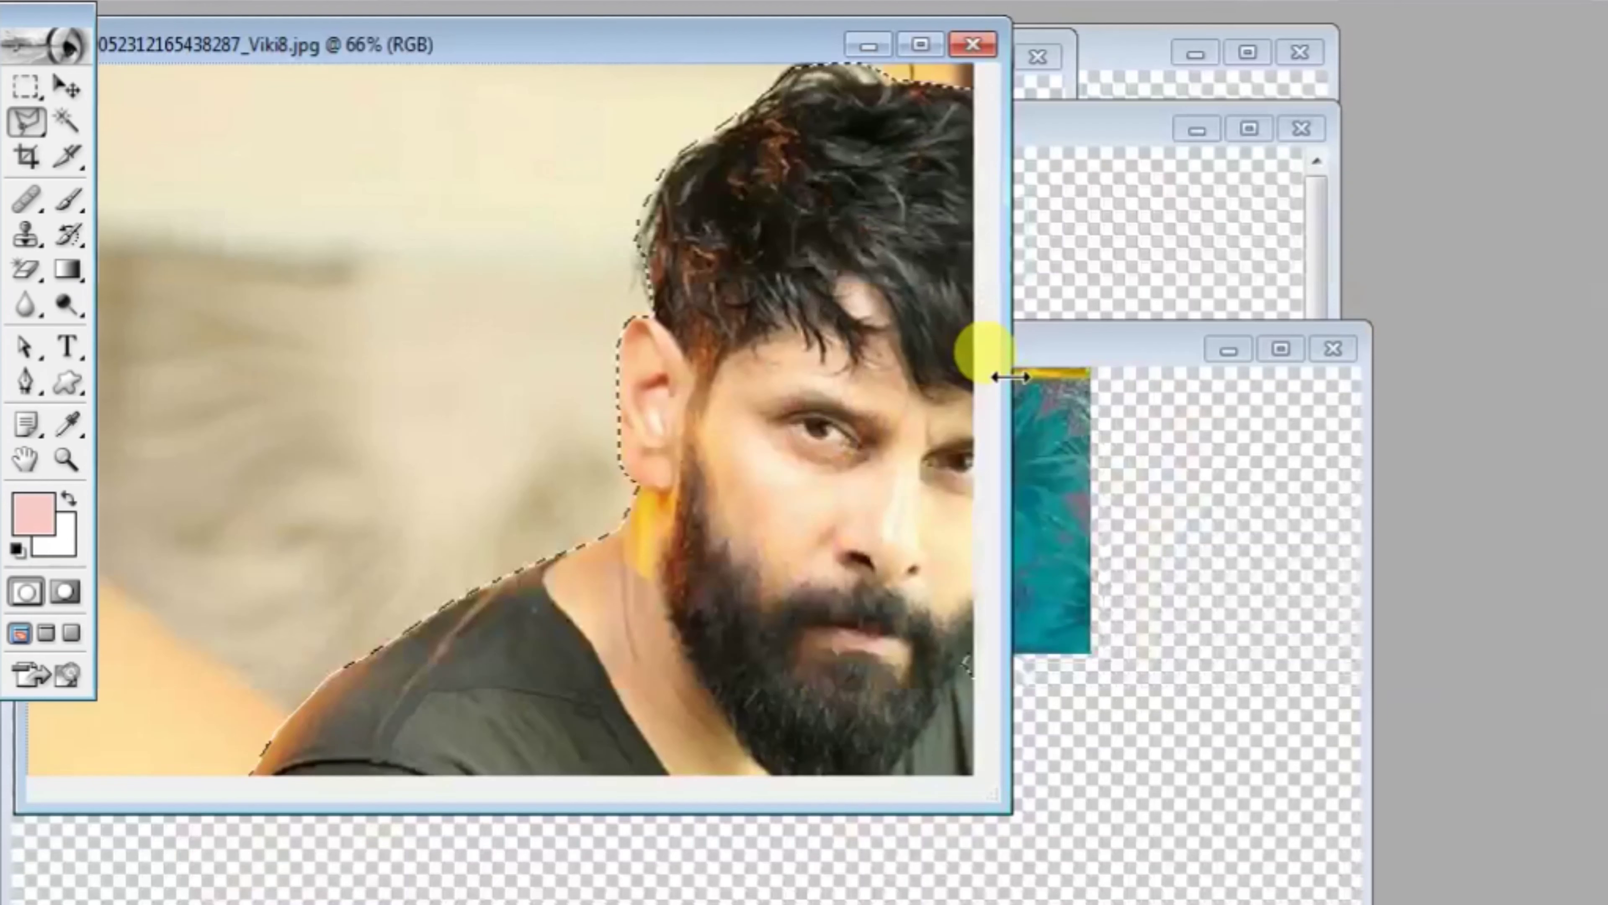
Step: Restore the portrait window and arrange it alongside Untitled-1 with the Move tool active
left_click(1551, 9)
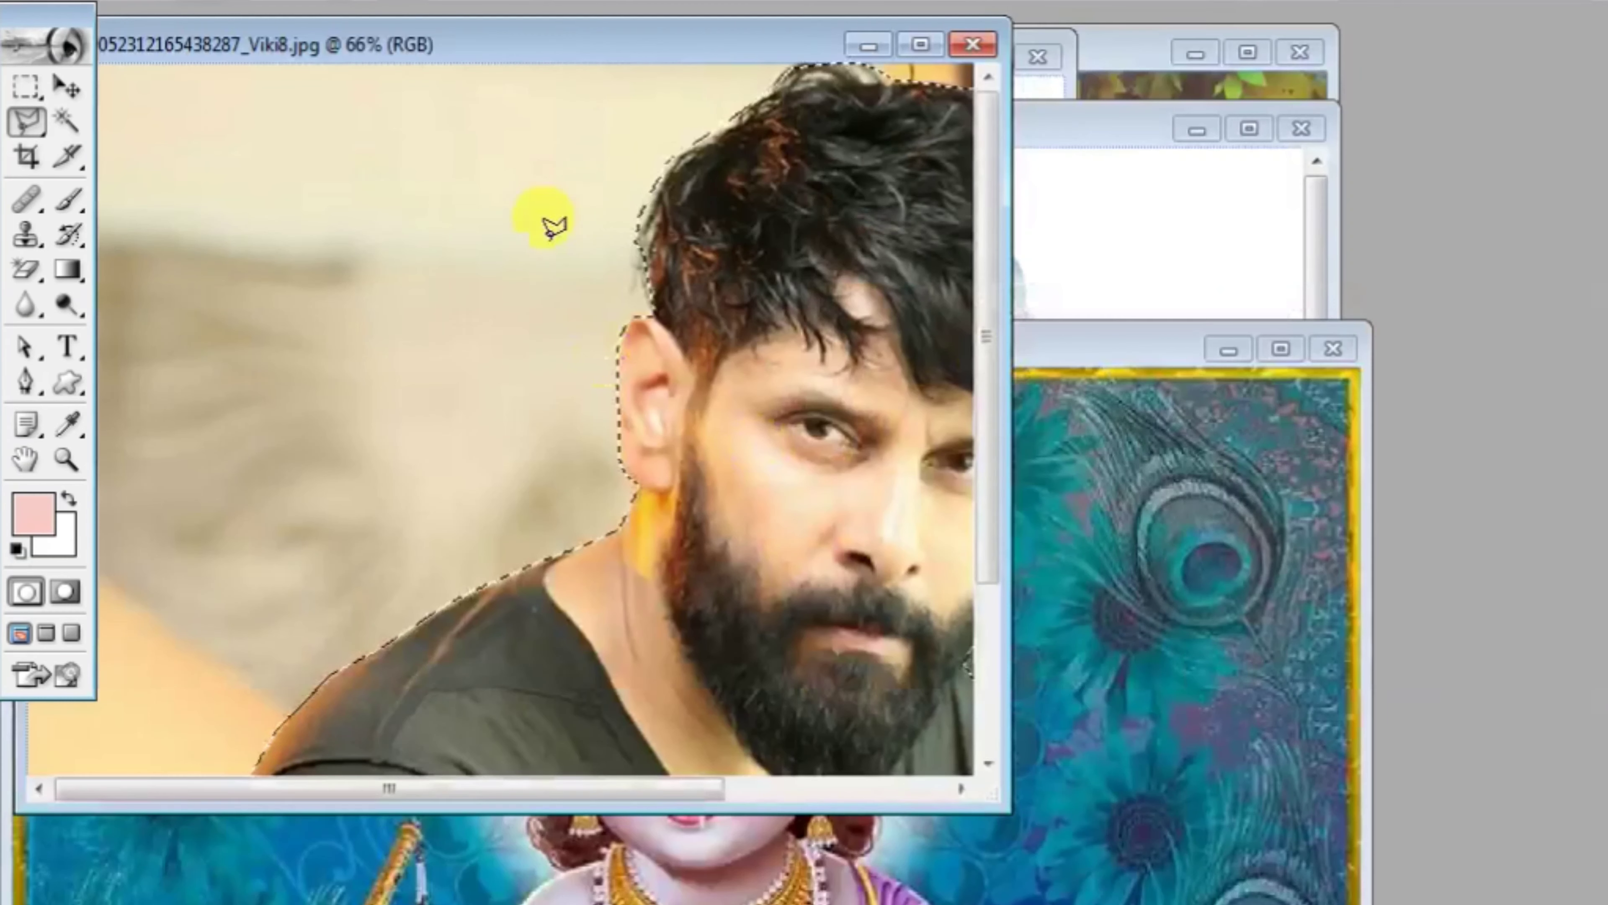
left_click(67, 87)
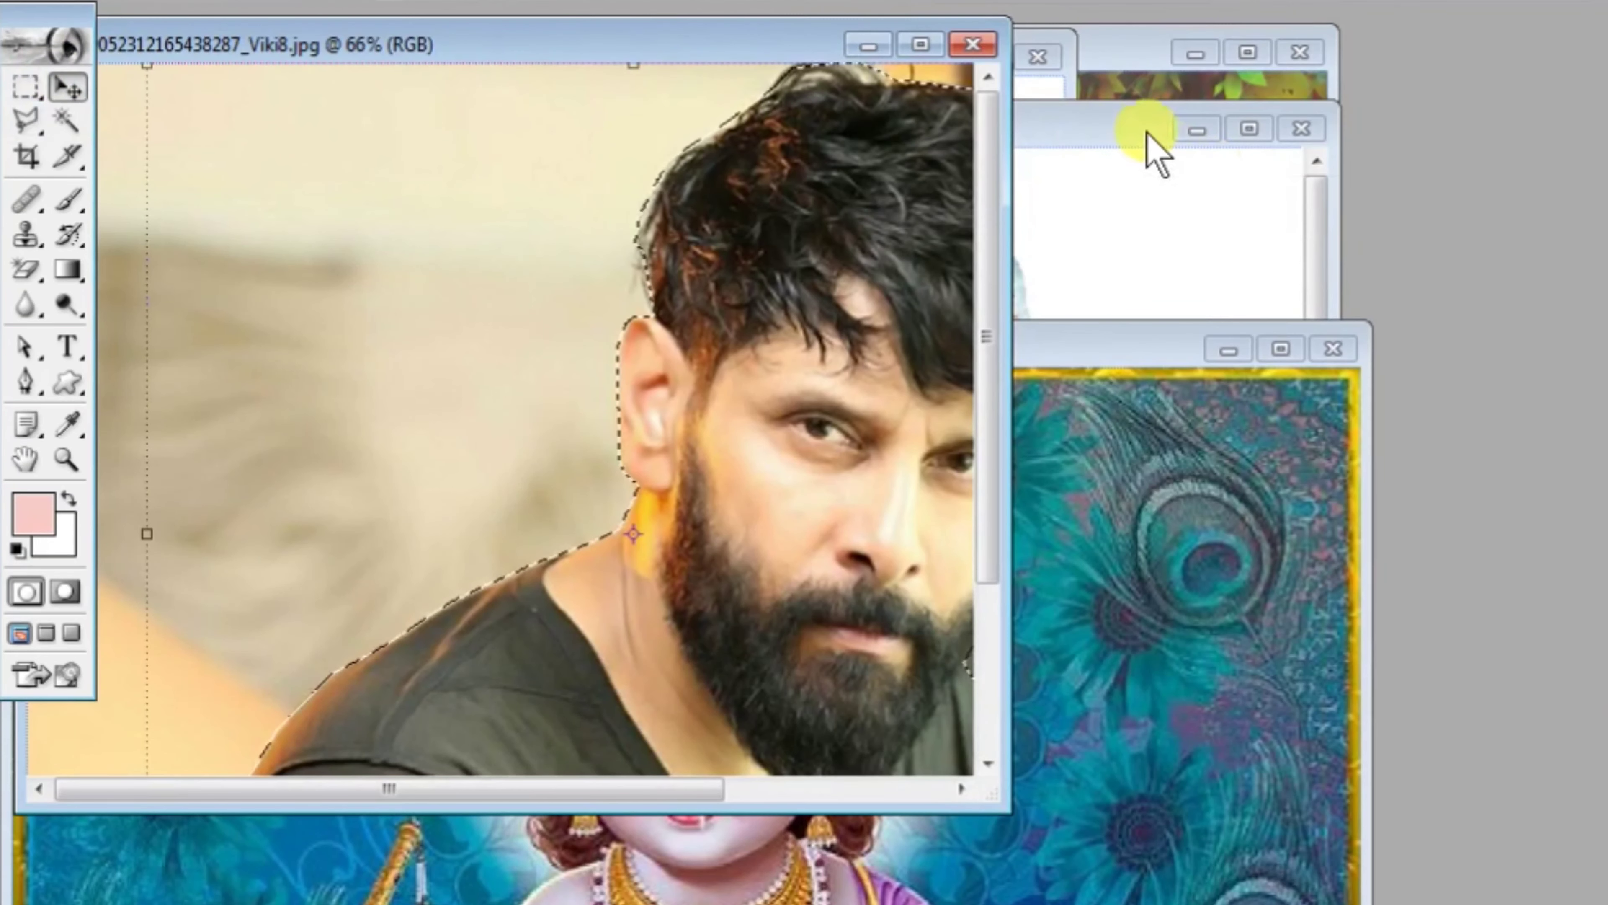
left_click(1119, 129)
left_click_drag(926, 119, 927, 172)
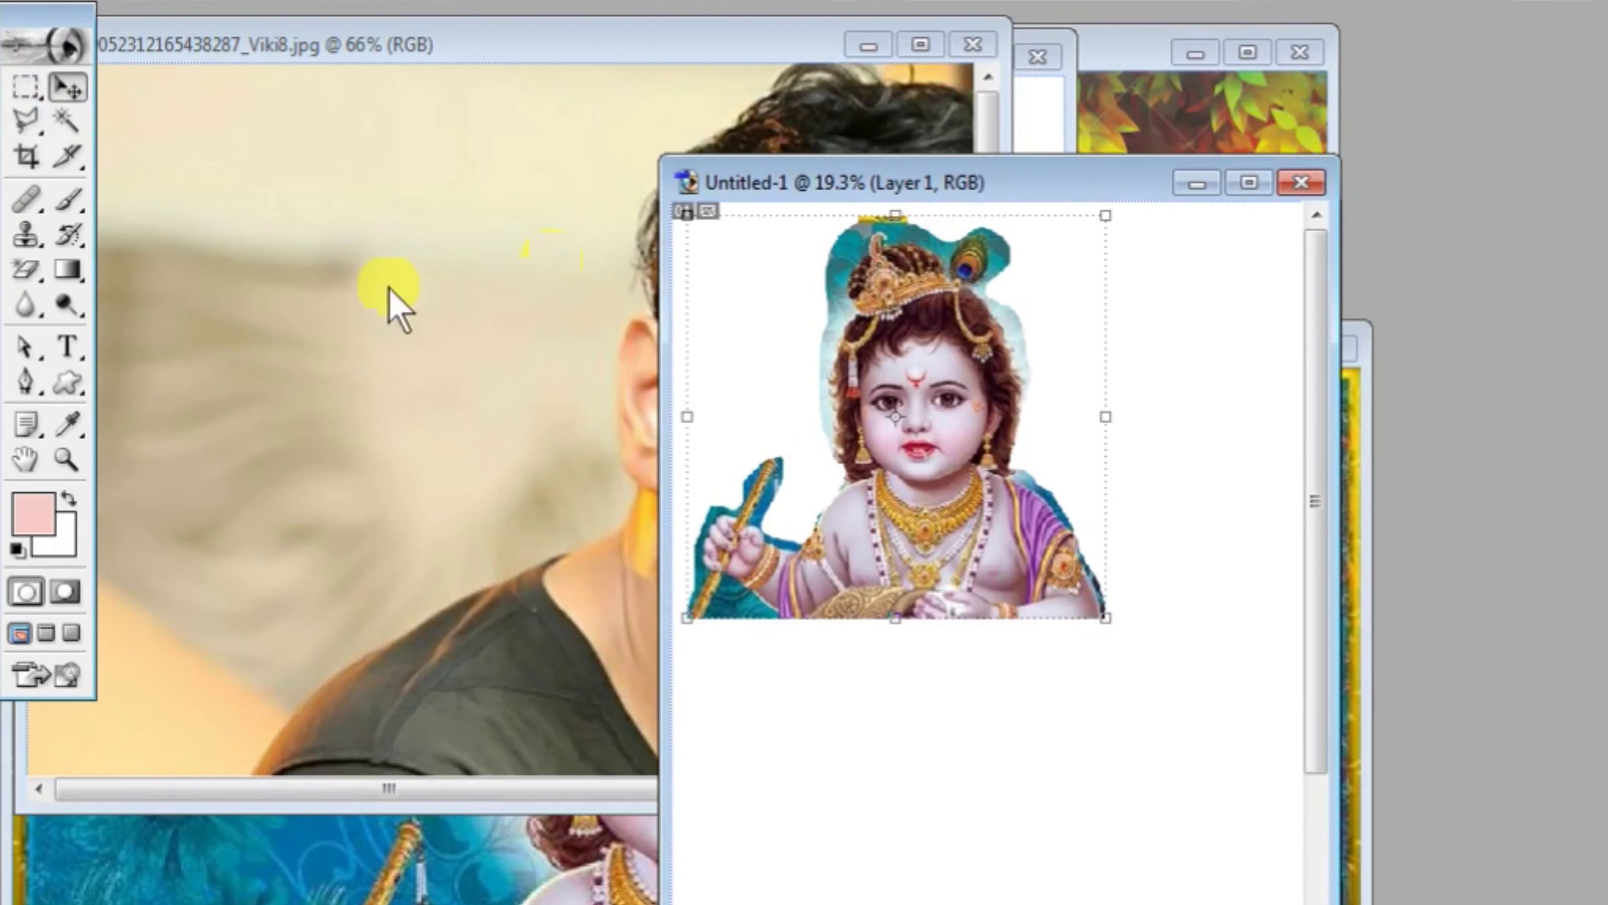
left_click(375, 309)
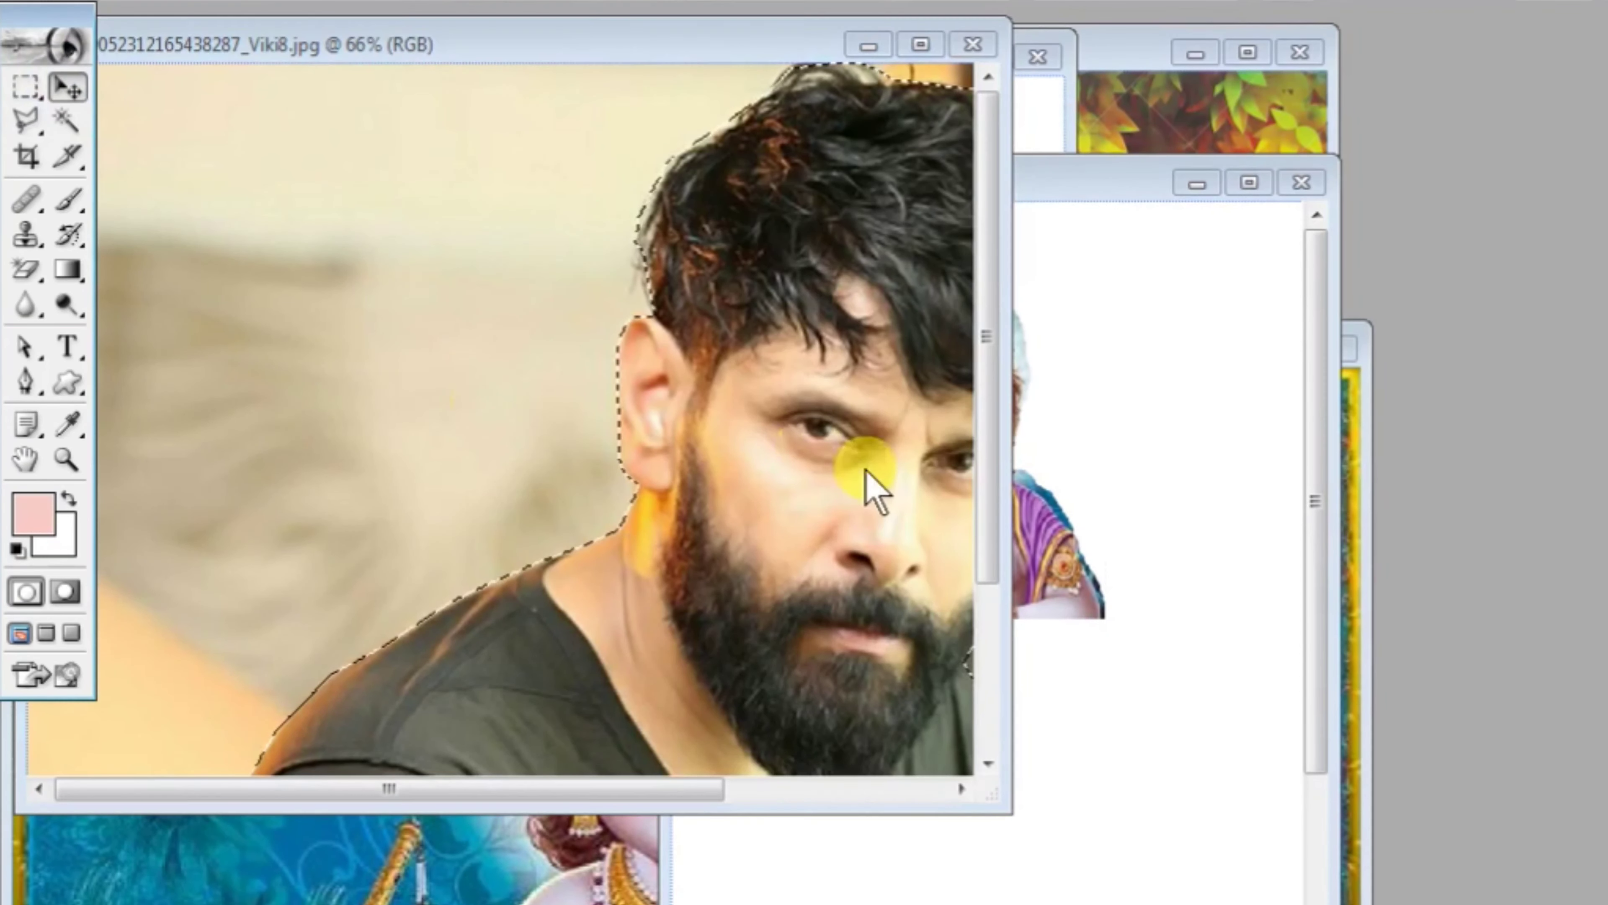
Step: Drag the selected man into Untitled-1, dismiss the locked-layer error, and place him below Krishna
mouse_move(937, 437)
left_mouse_down()
mouse_move(796, 431)
mouse_move(1178, 360)
left_mouse_up()
left_click(811, 359)
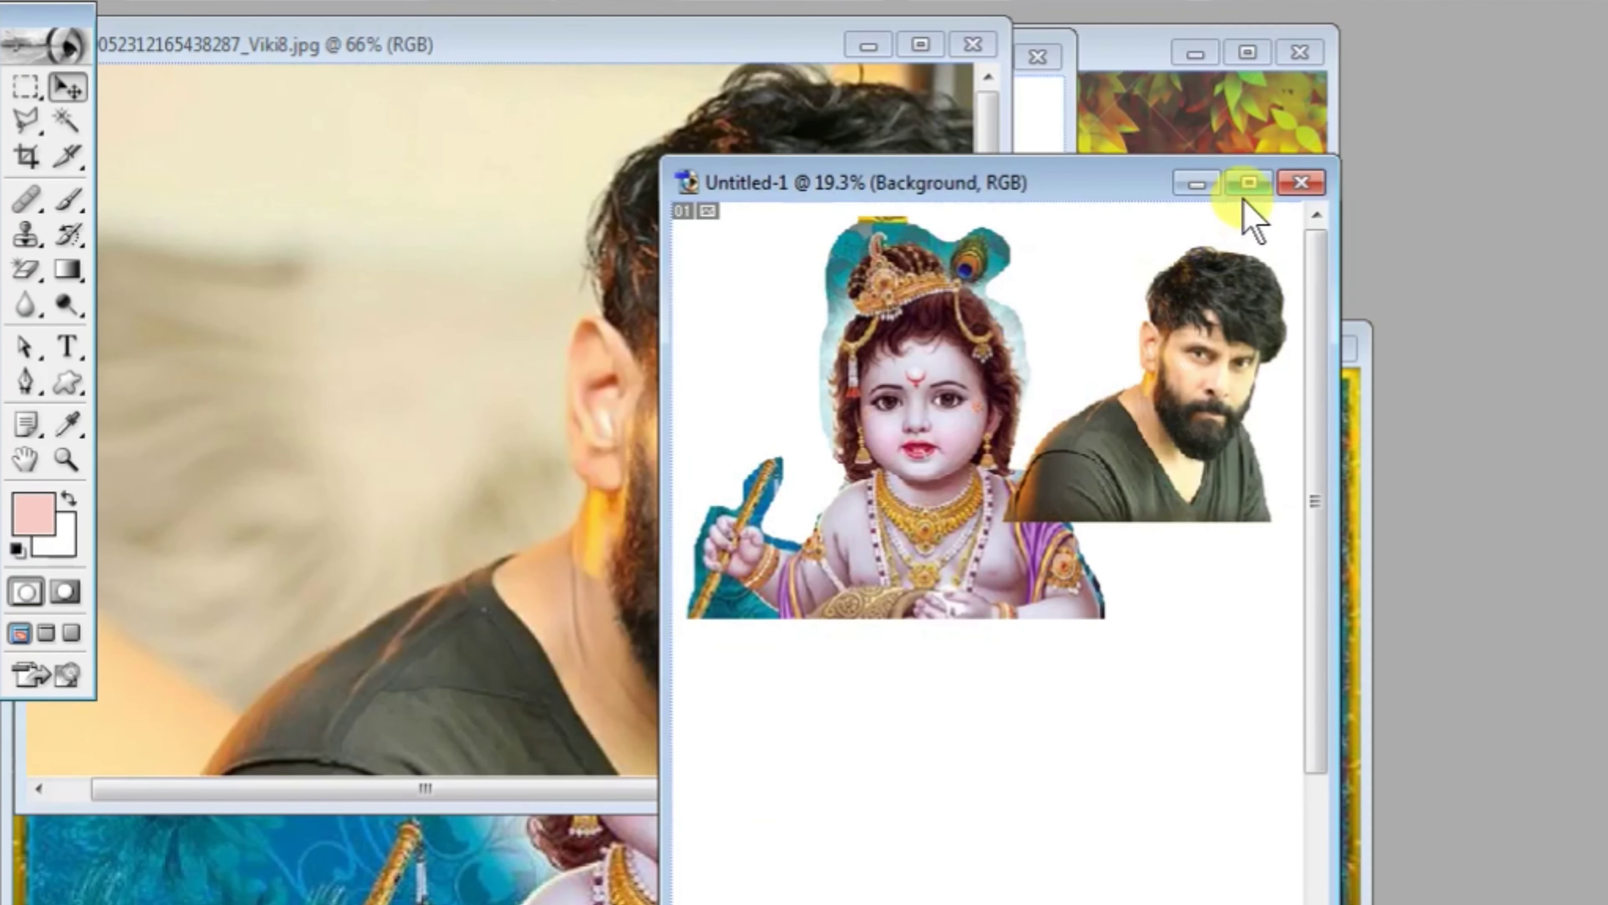
left_click(1243, 180)
left_click_drag(987, 323, 684, 734)
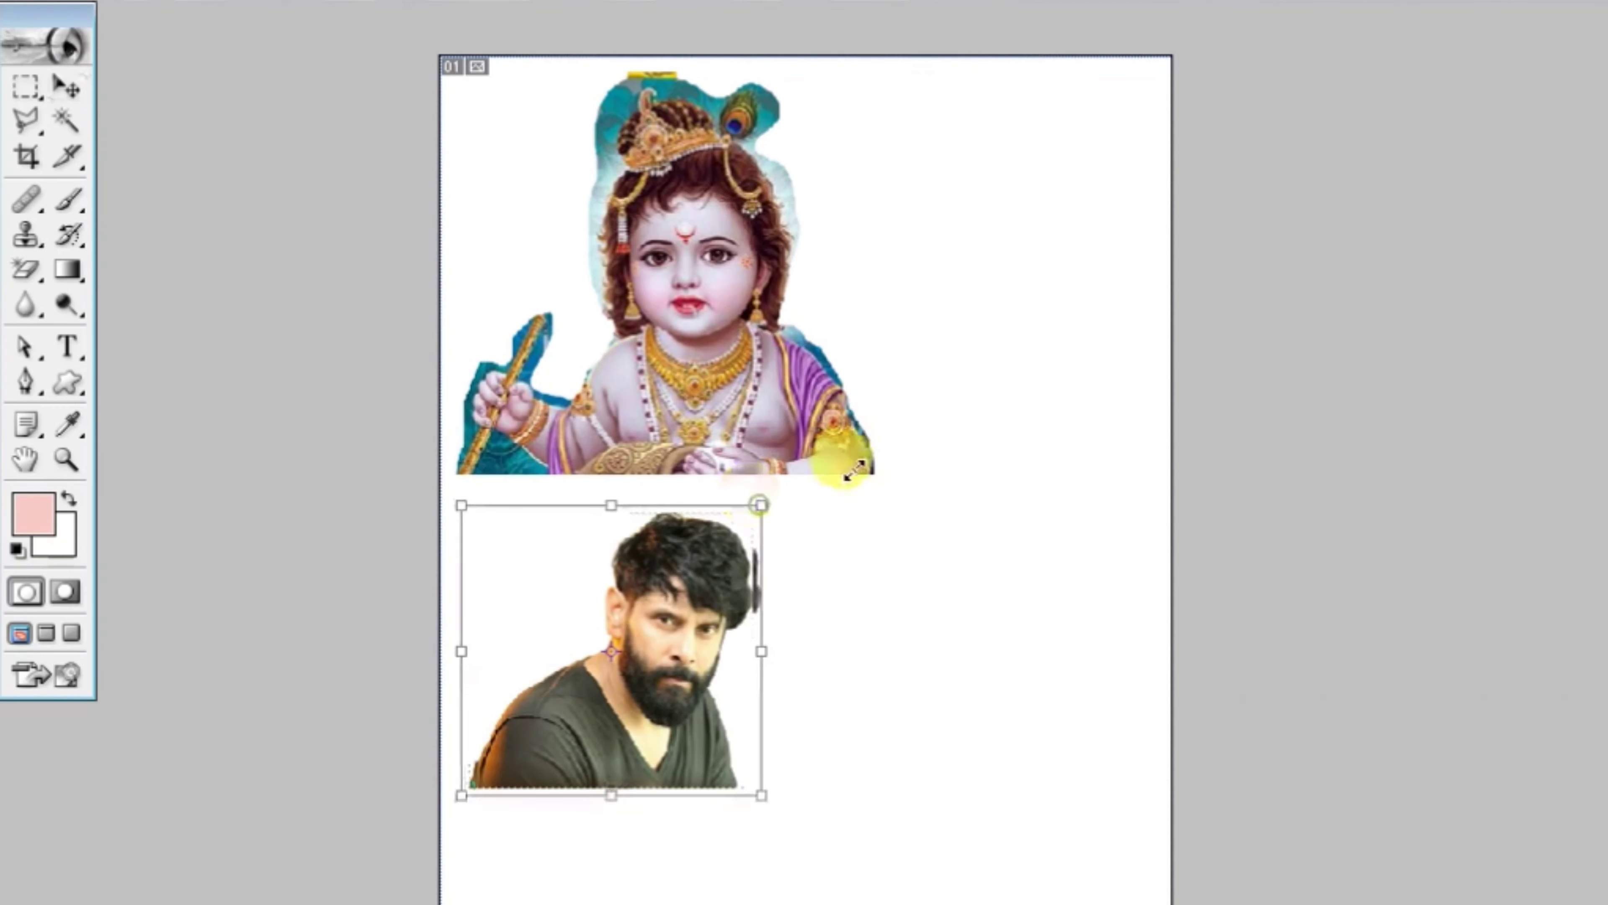
Step: Enlarge the man's layer and place it below Krishna in Untitled-1, then maximize Viki8.jpg
left_click_drag(752, 512, 915, 439)
left_click_drag(790, 558, 938, 574)
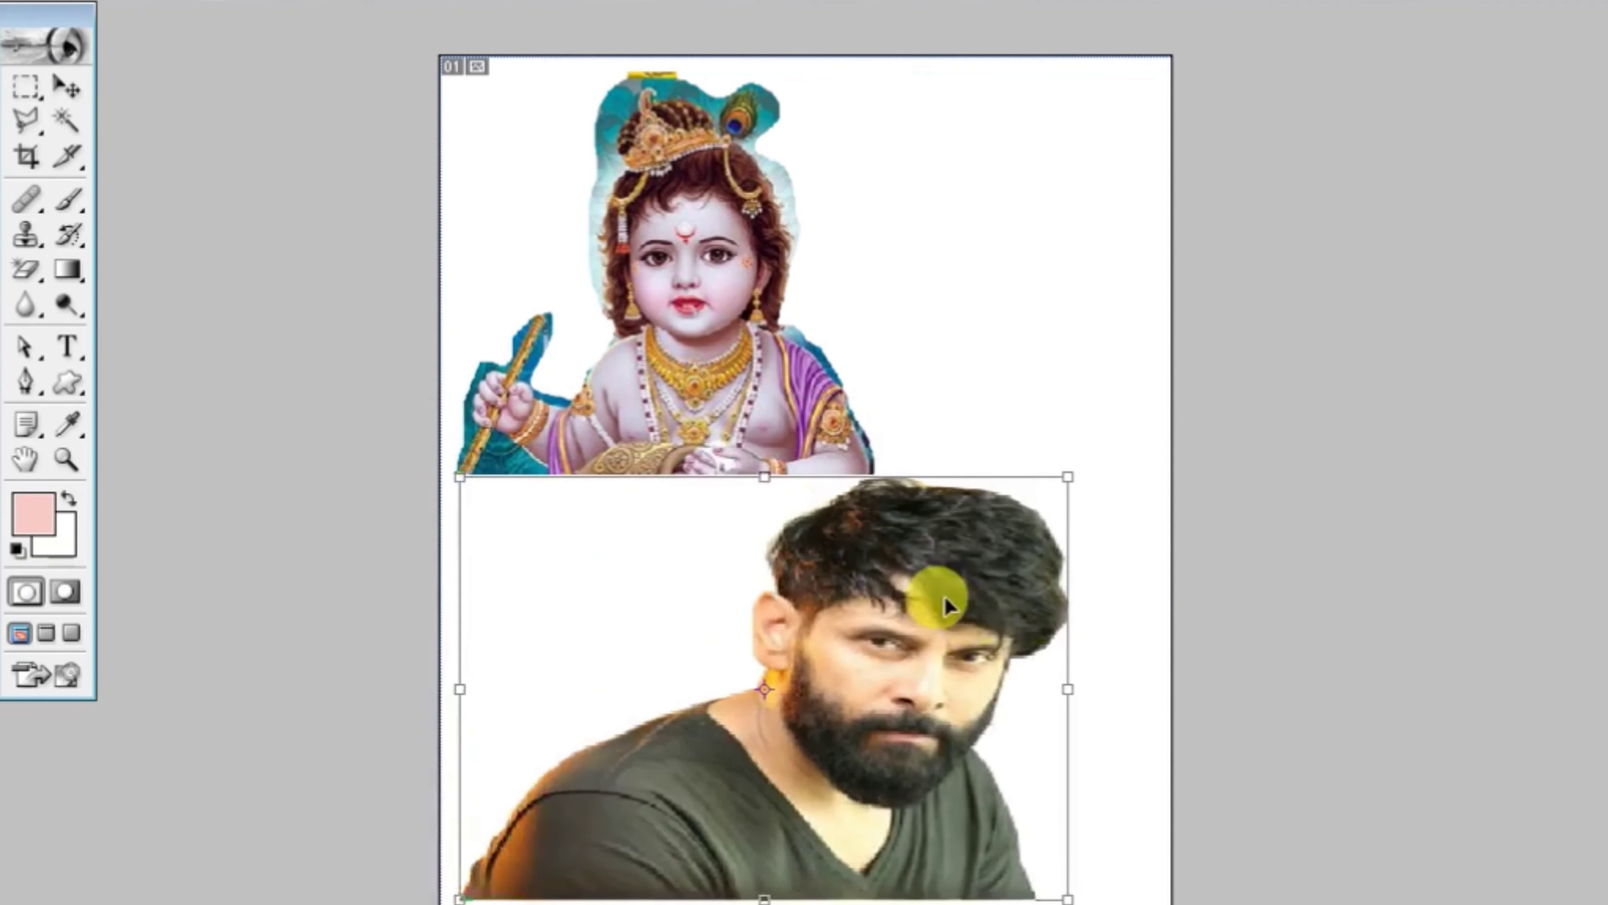
key("Escape")
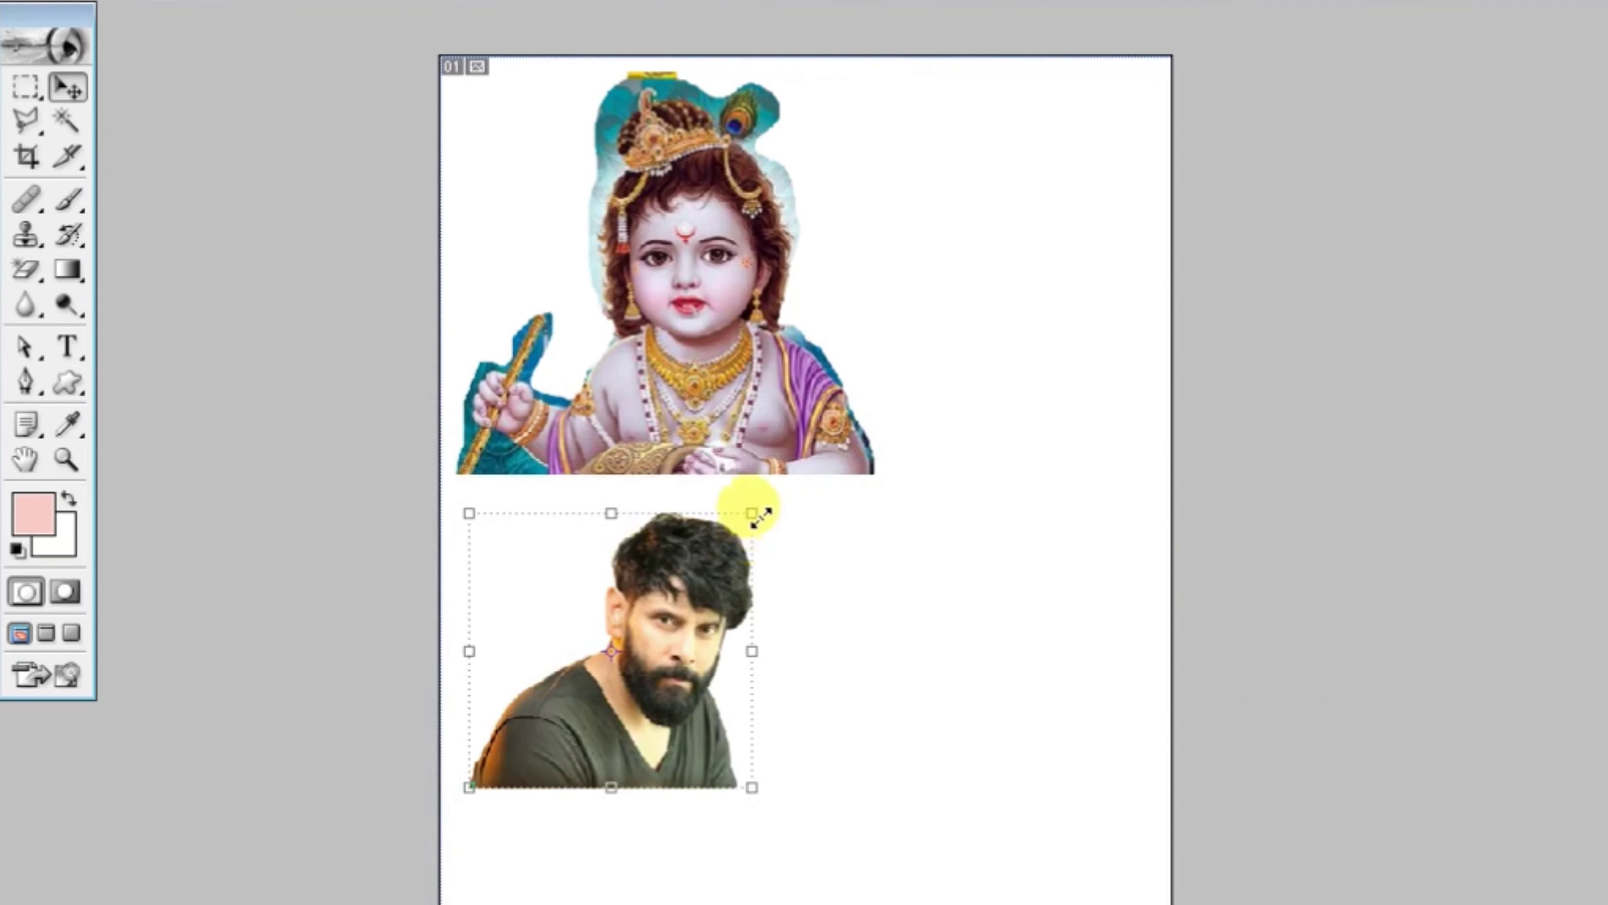
left_click_drag(753, 512, 837, 431)
left_click_drag(770, 517, 827, 574)
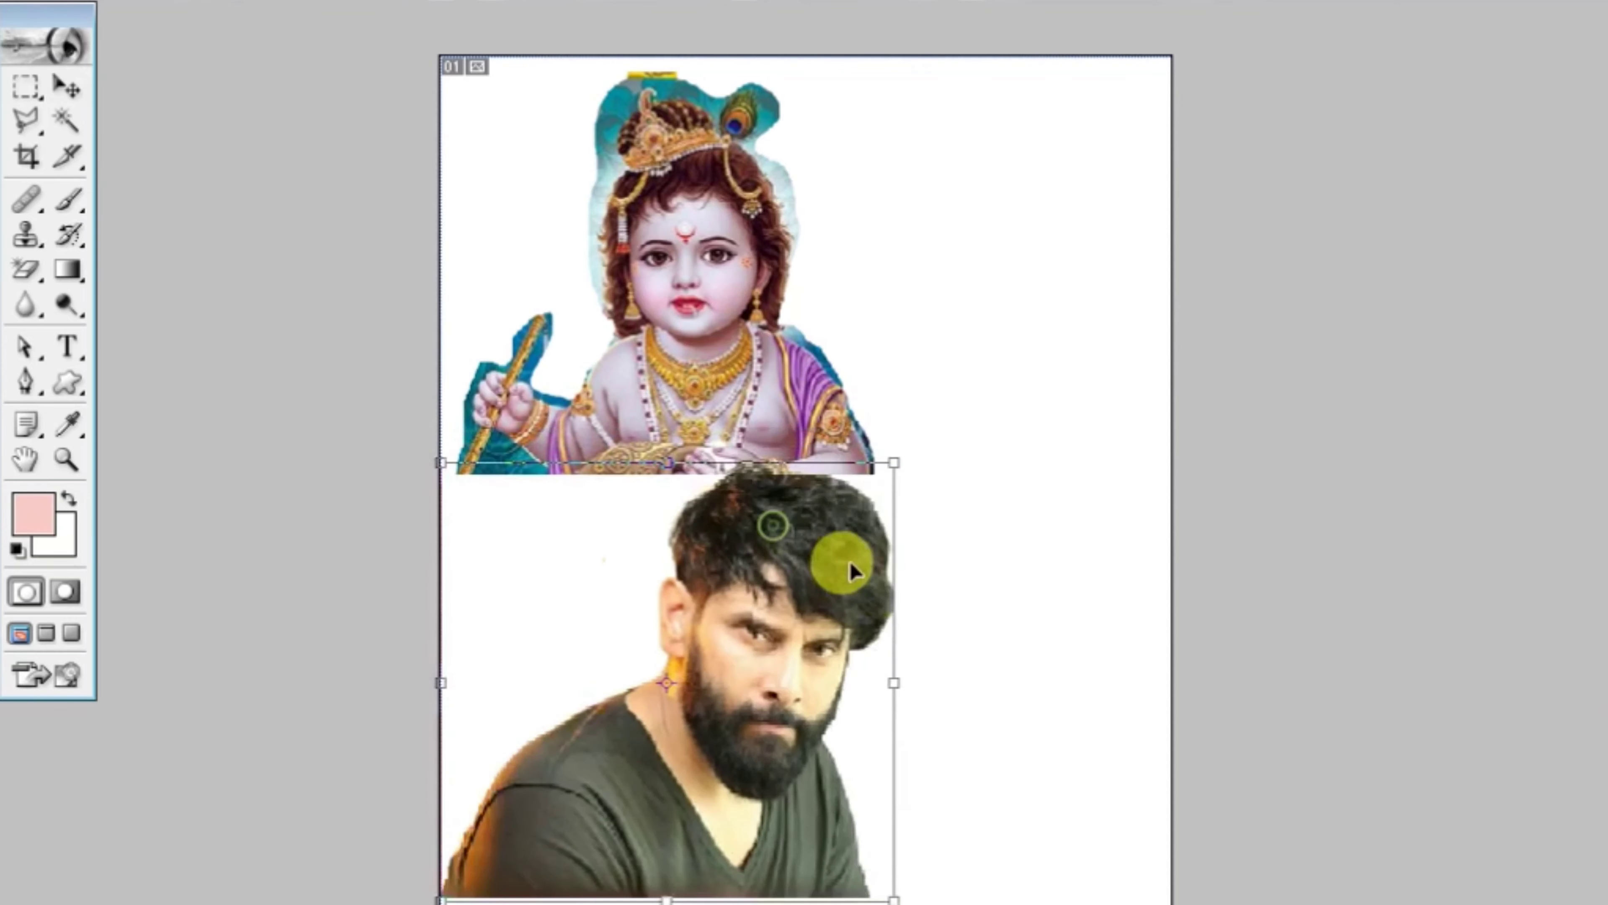
key("Return")
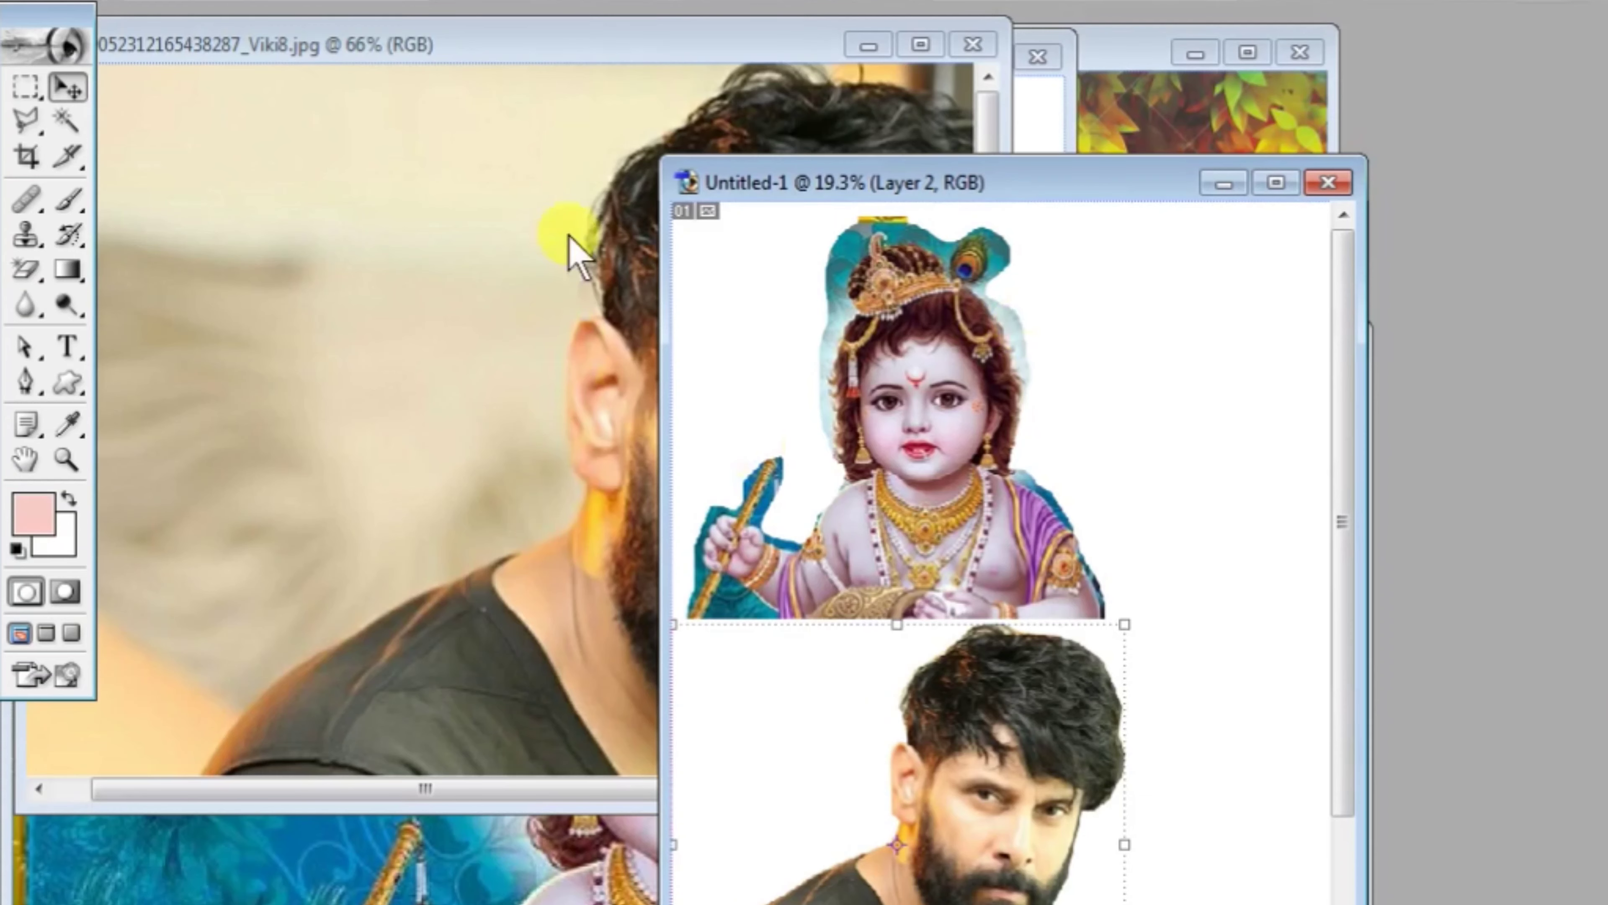
left_click(630, 37)
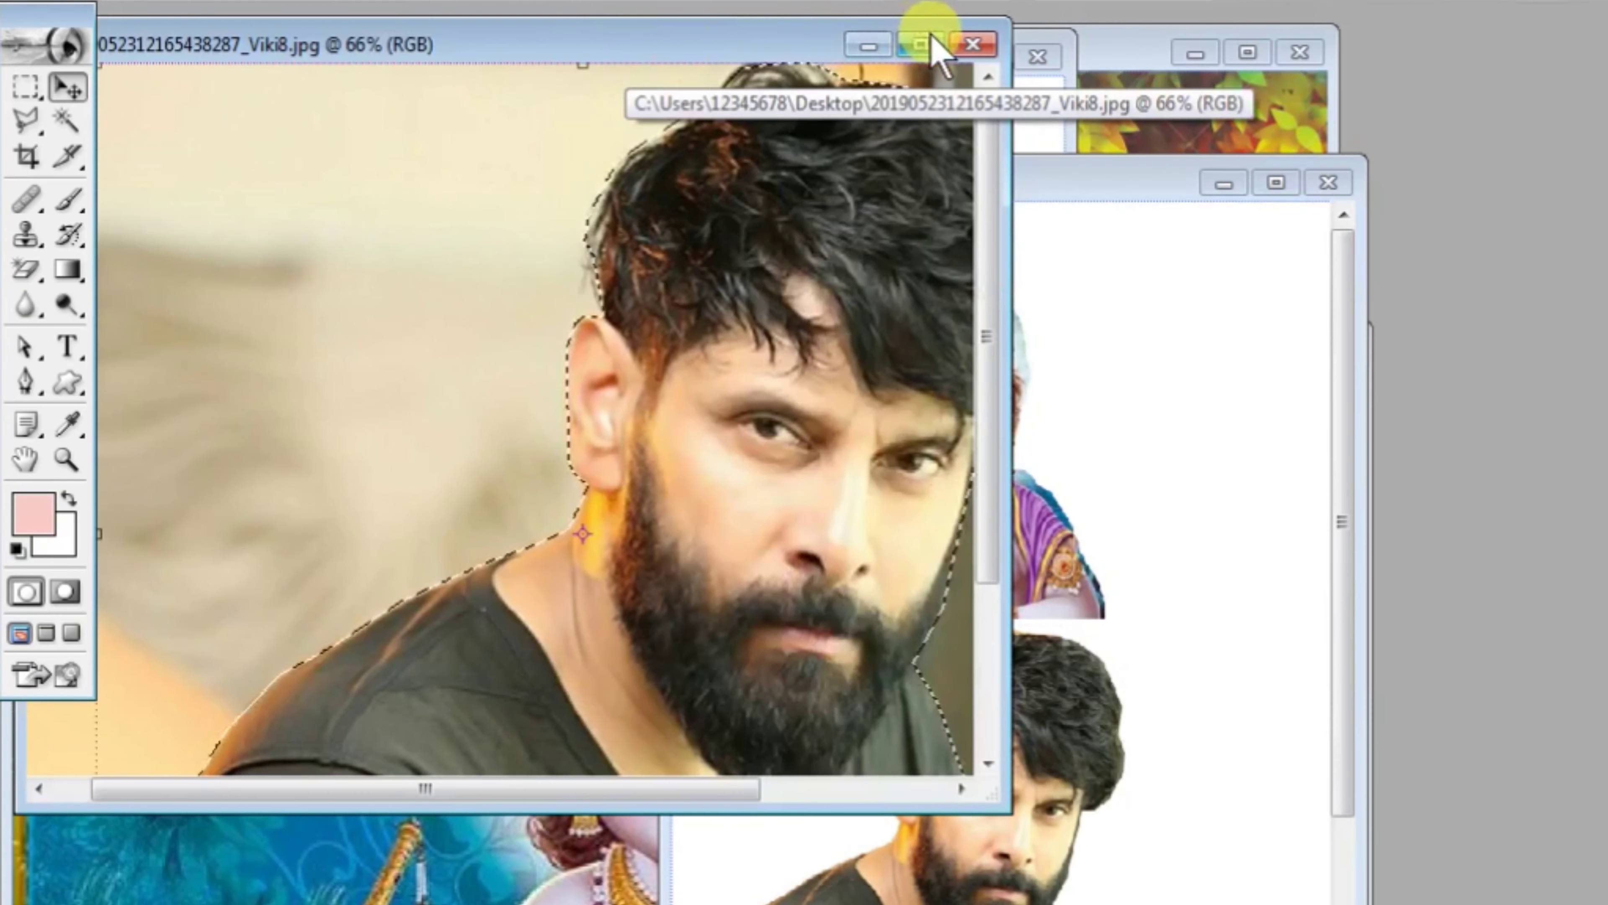
left_click(918, 43)
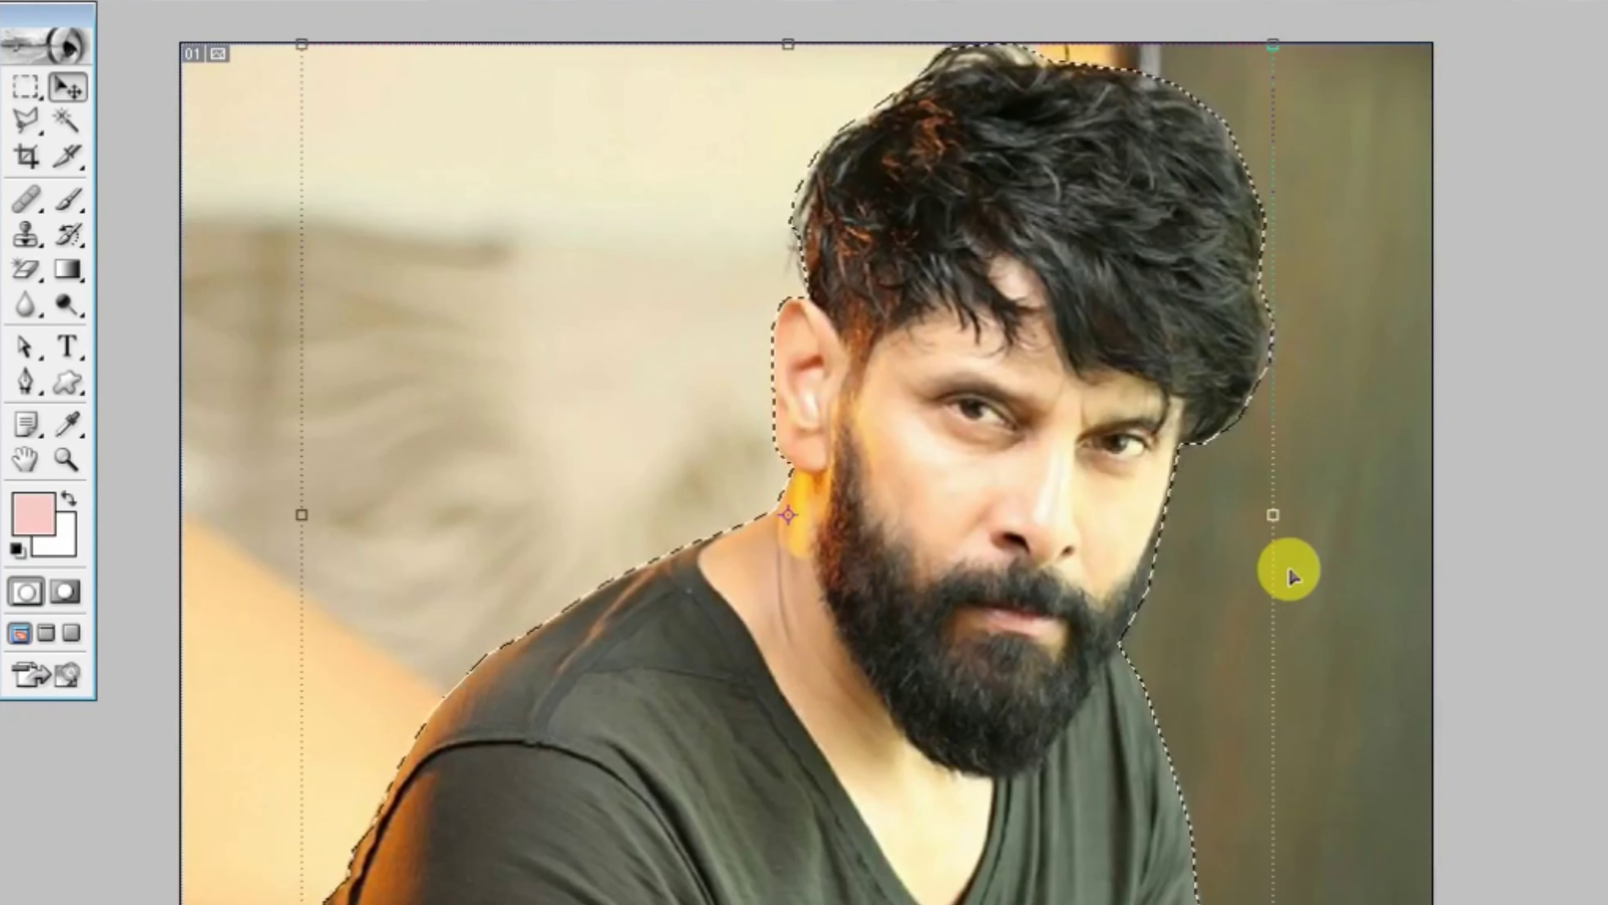
Step: Clear the selection and try a first Magnetic Lasso outline, dismissing the no-pixels warning
key("ctrl+d")
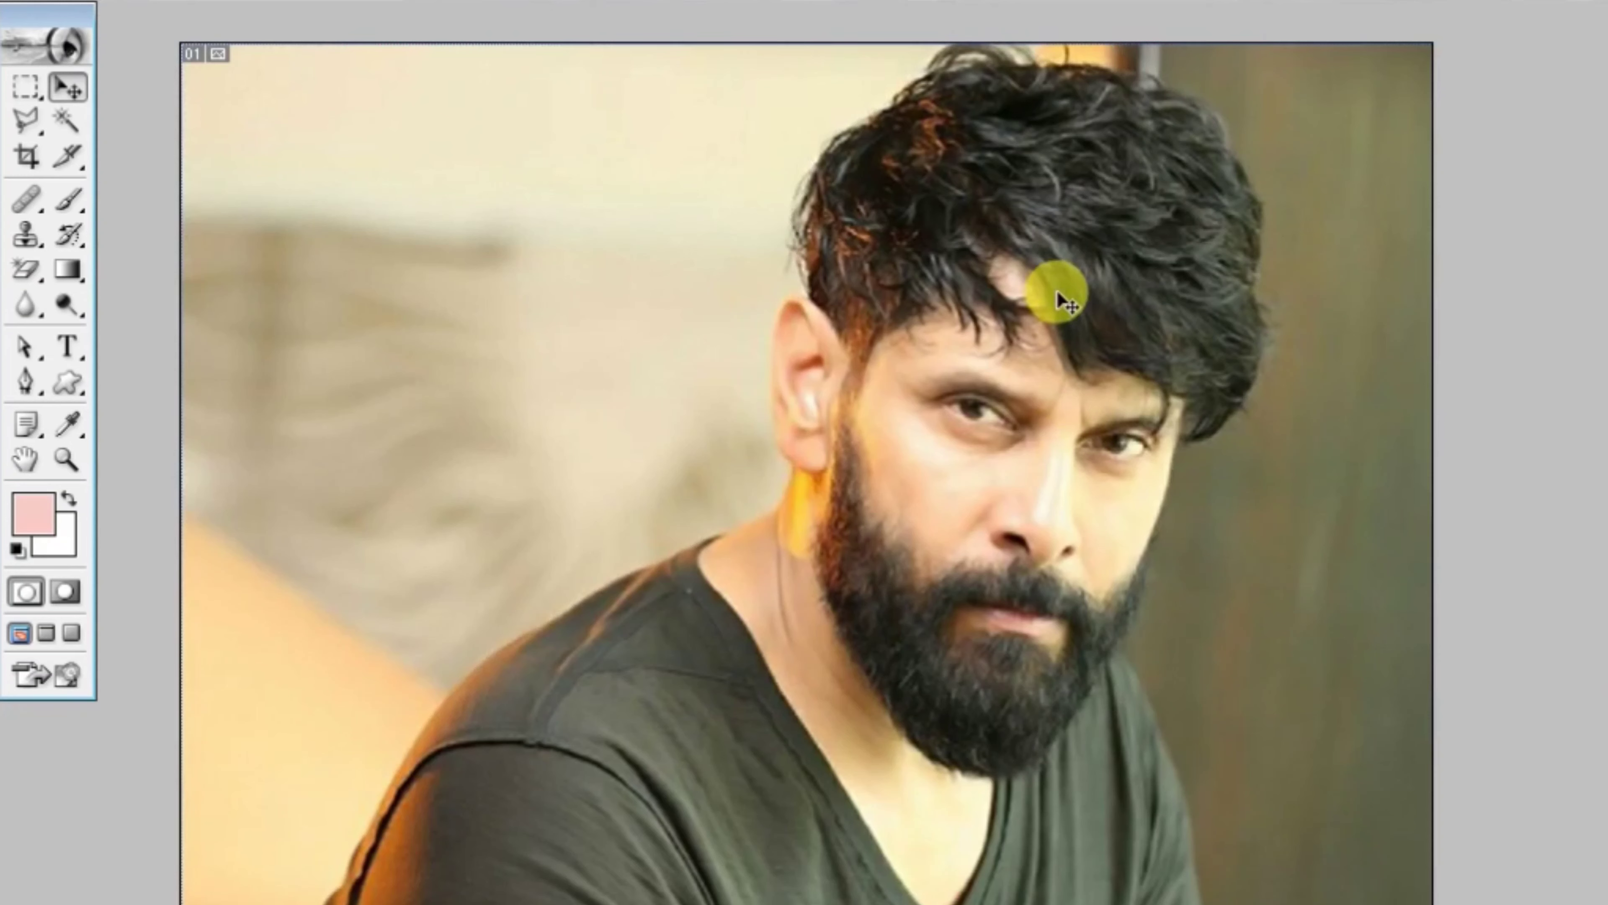
left_click_drag(26, 121, 126, 156)
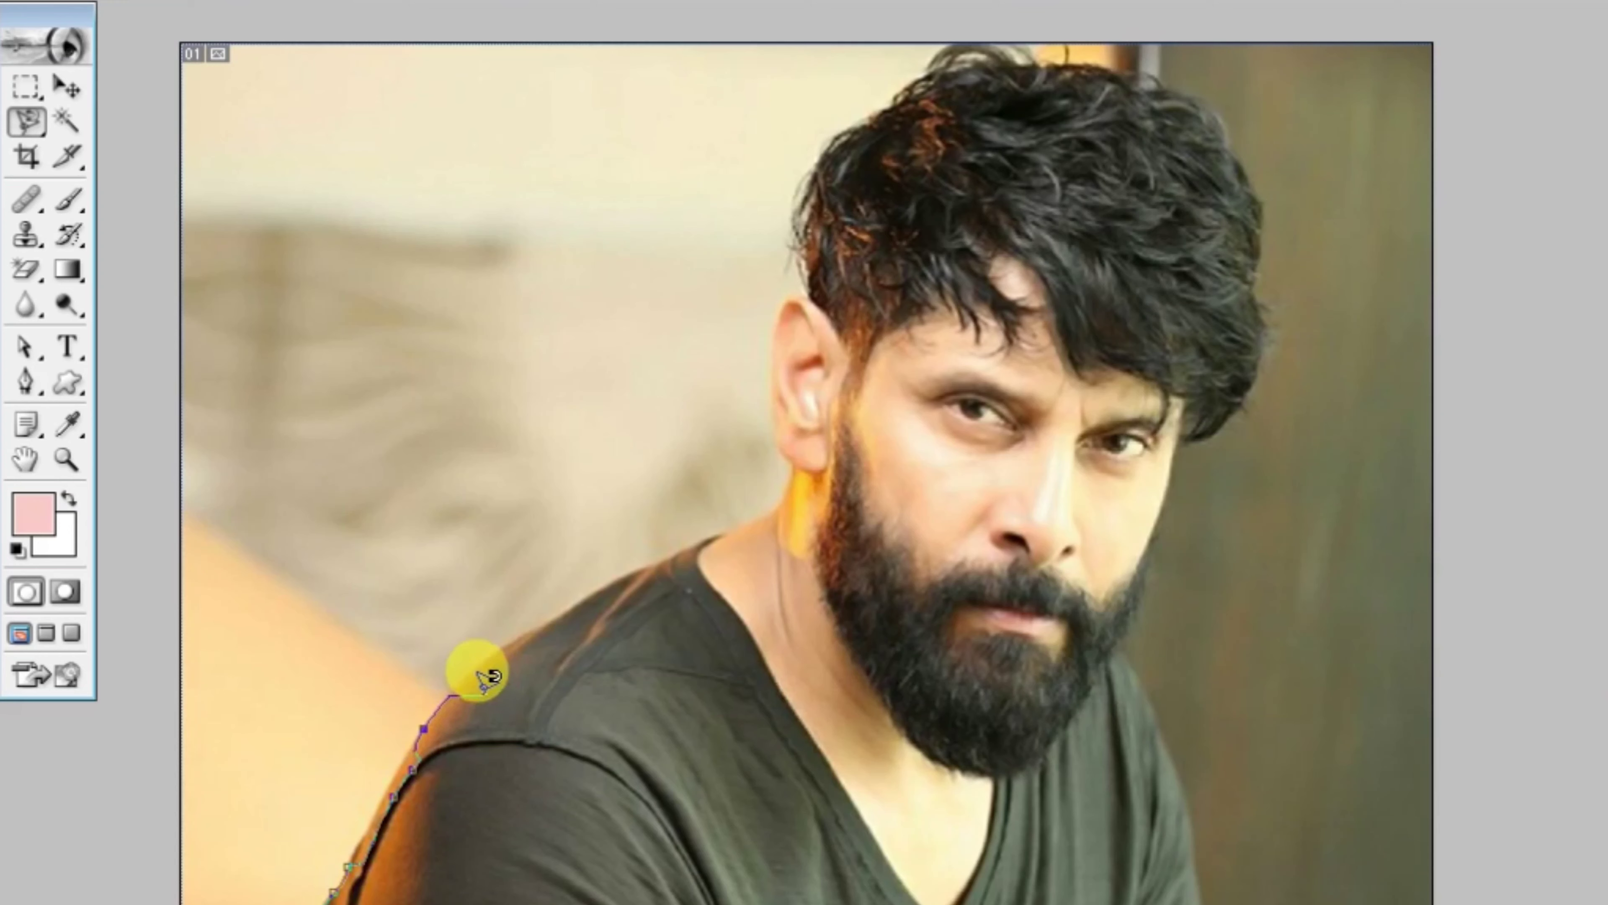
key("BackSpace")
key("BackSpace")
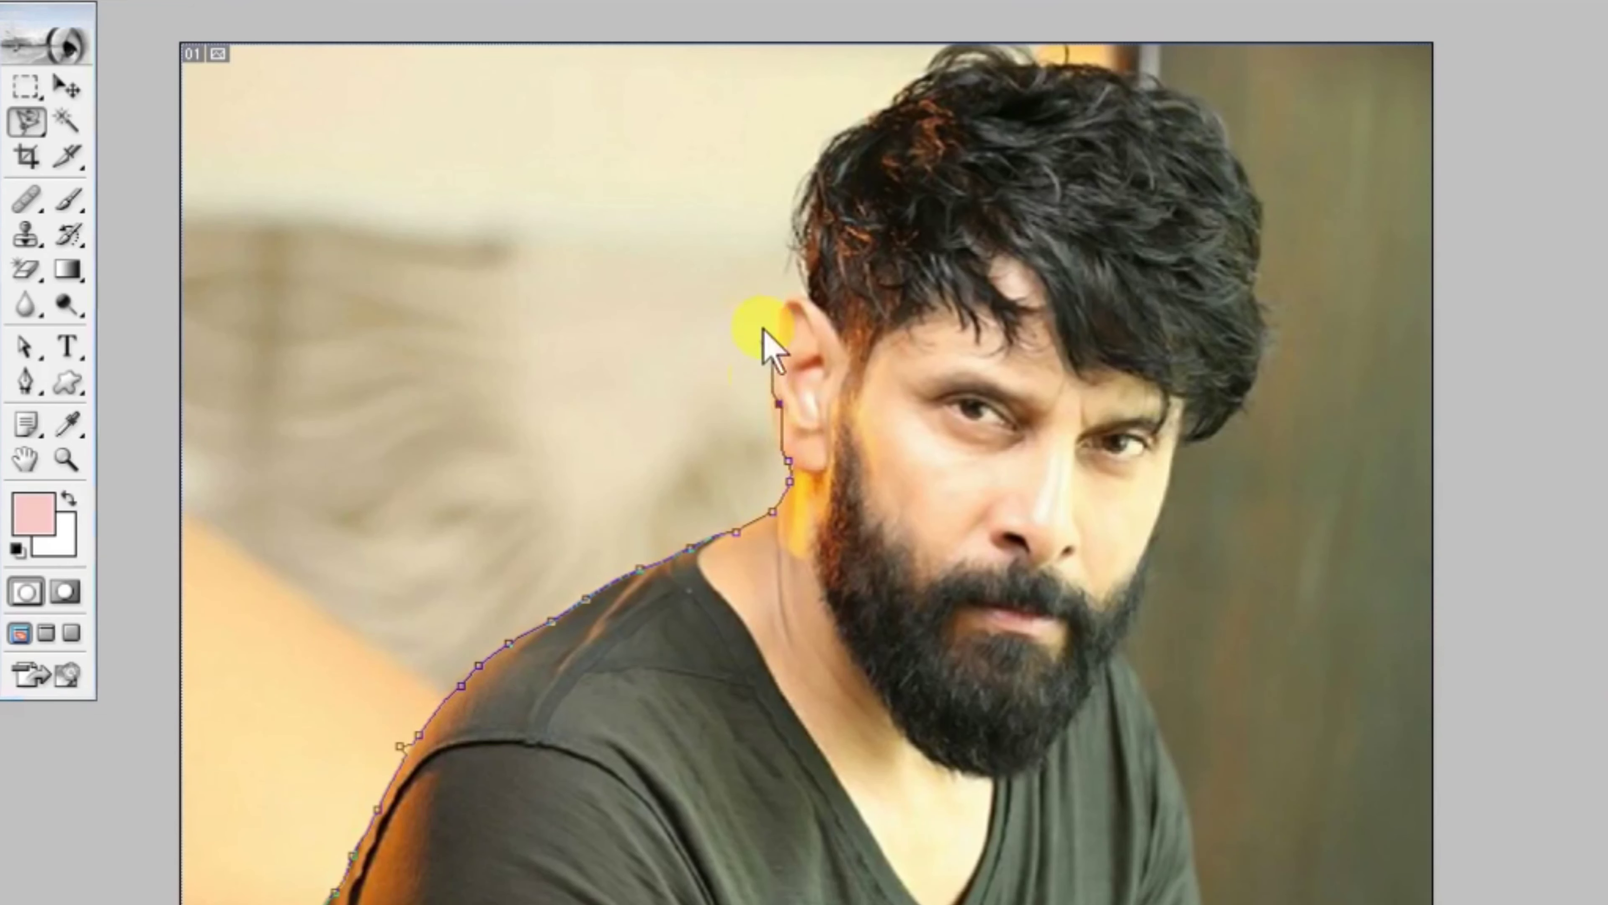
double_click(765, 343)
left_click(802, 342)
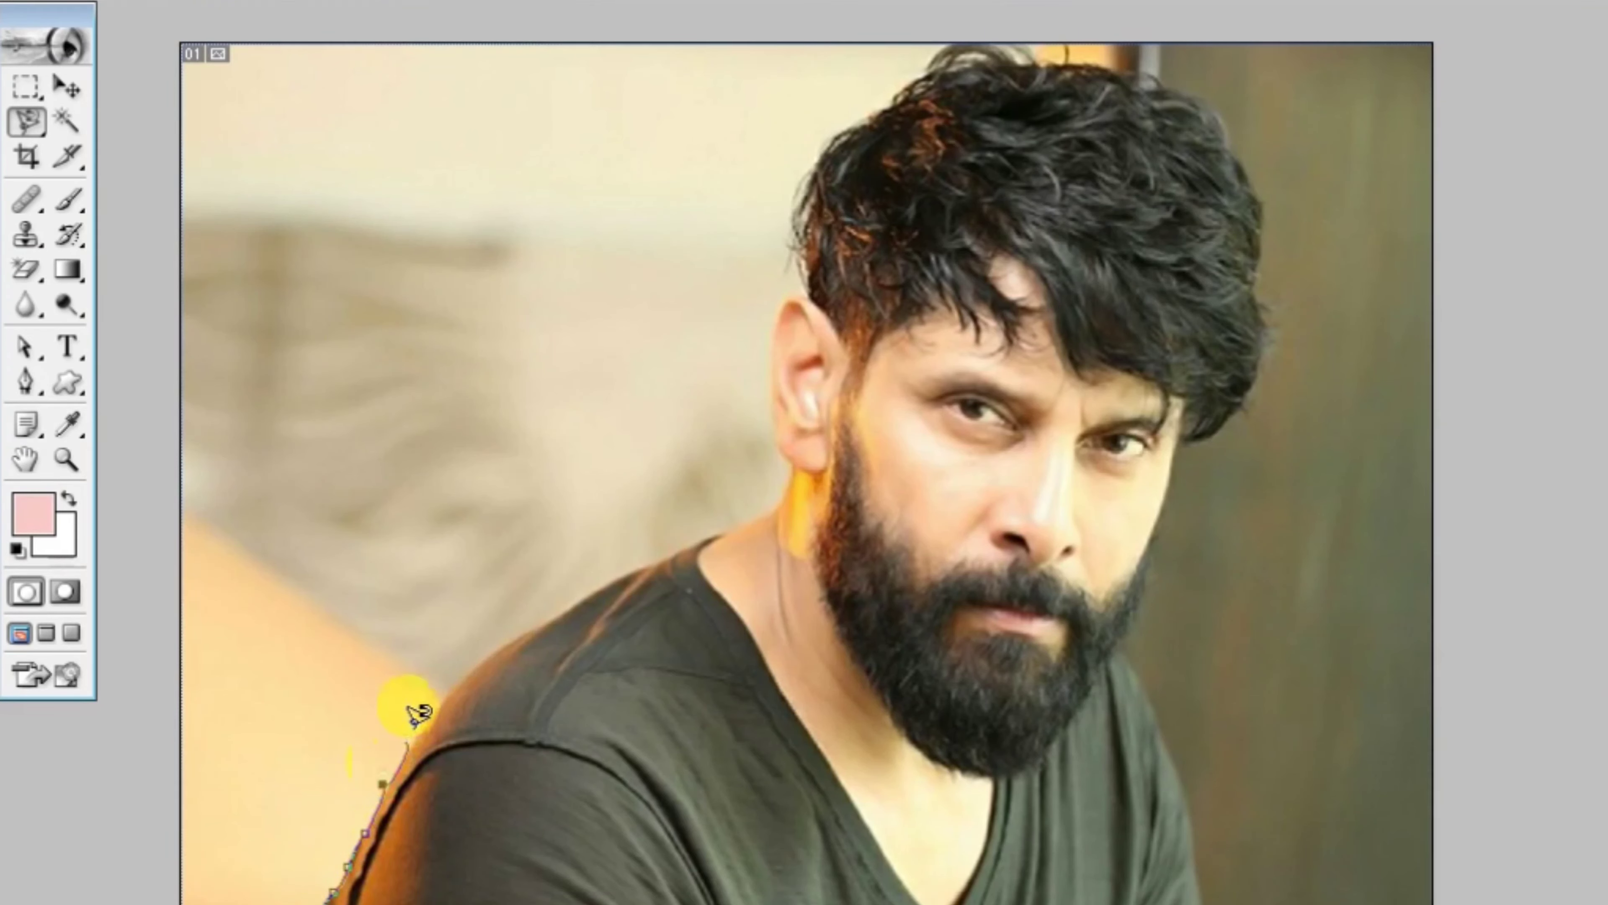
Step: Outline the man's left shoulder up to behind his ear with the Magnetic Lasso
mouse_move(448, 664)
left_mouse_down()
mouse_move(574, 567)
mouse_move(773, 496)
mouse_move(793, 457)
left_mouse_up()
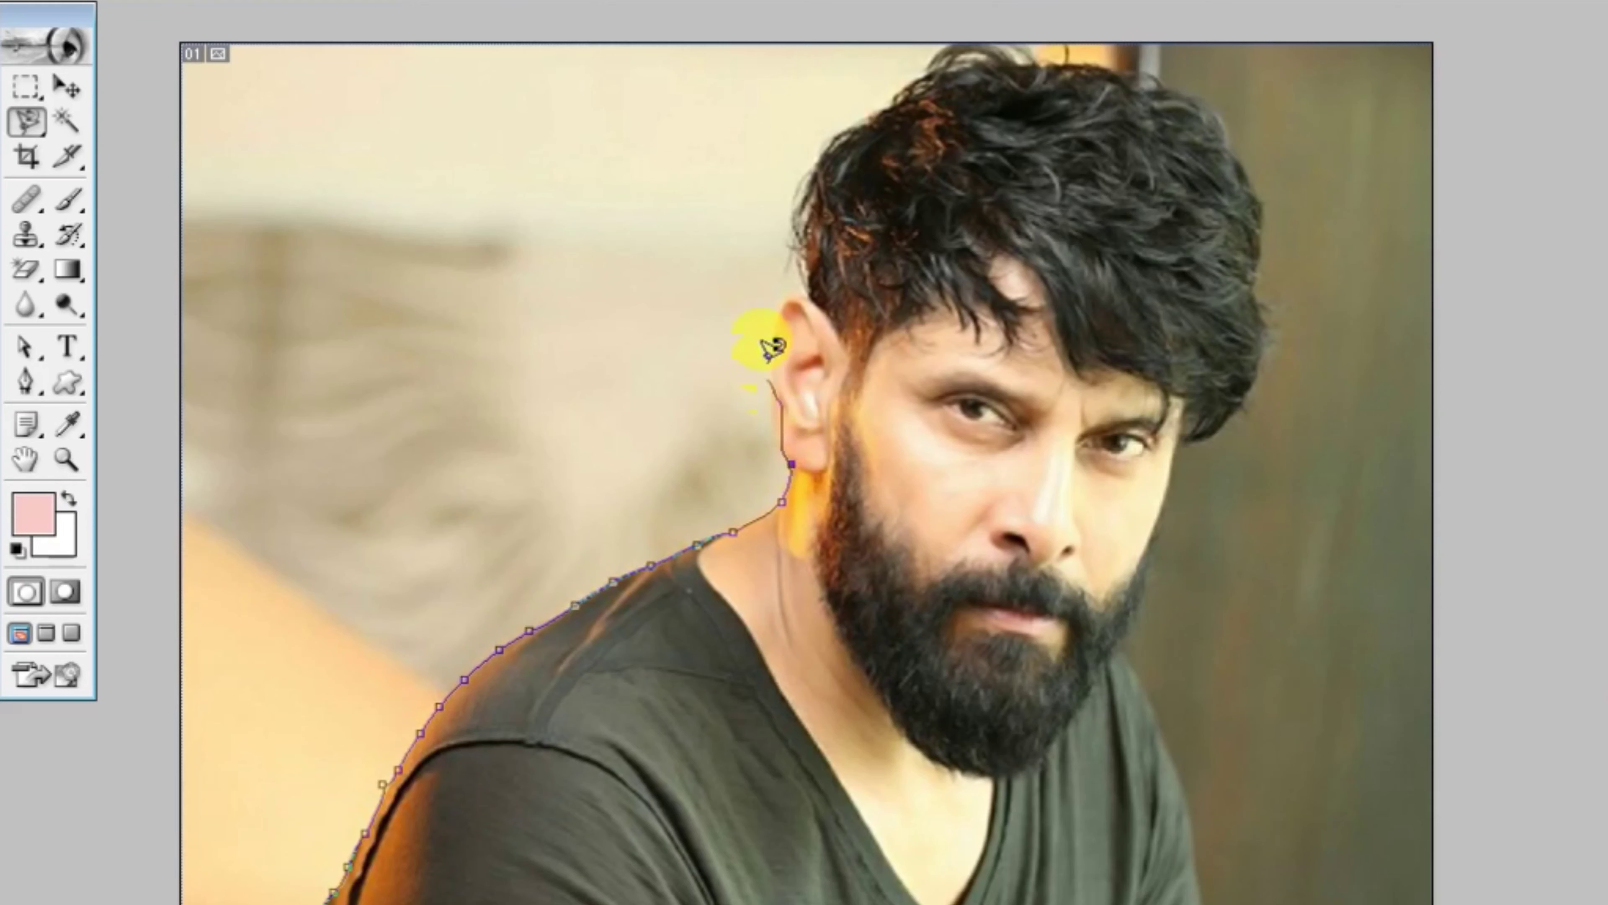
double_click(769, 288)
key("Tab")
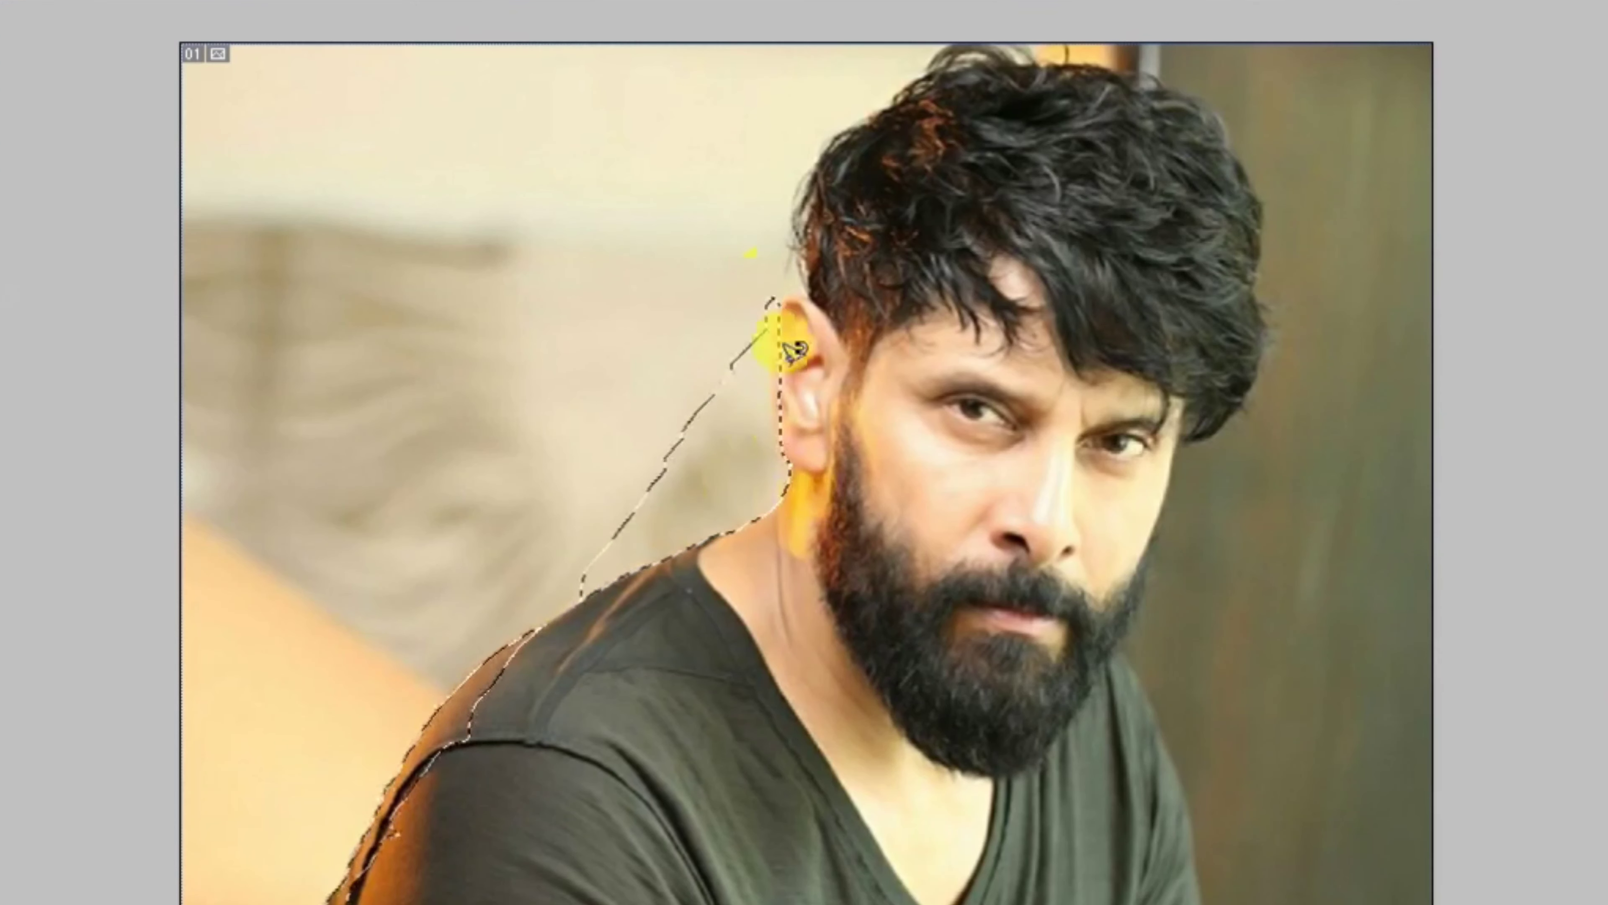
key("ctrl+d")
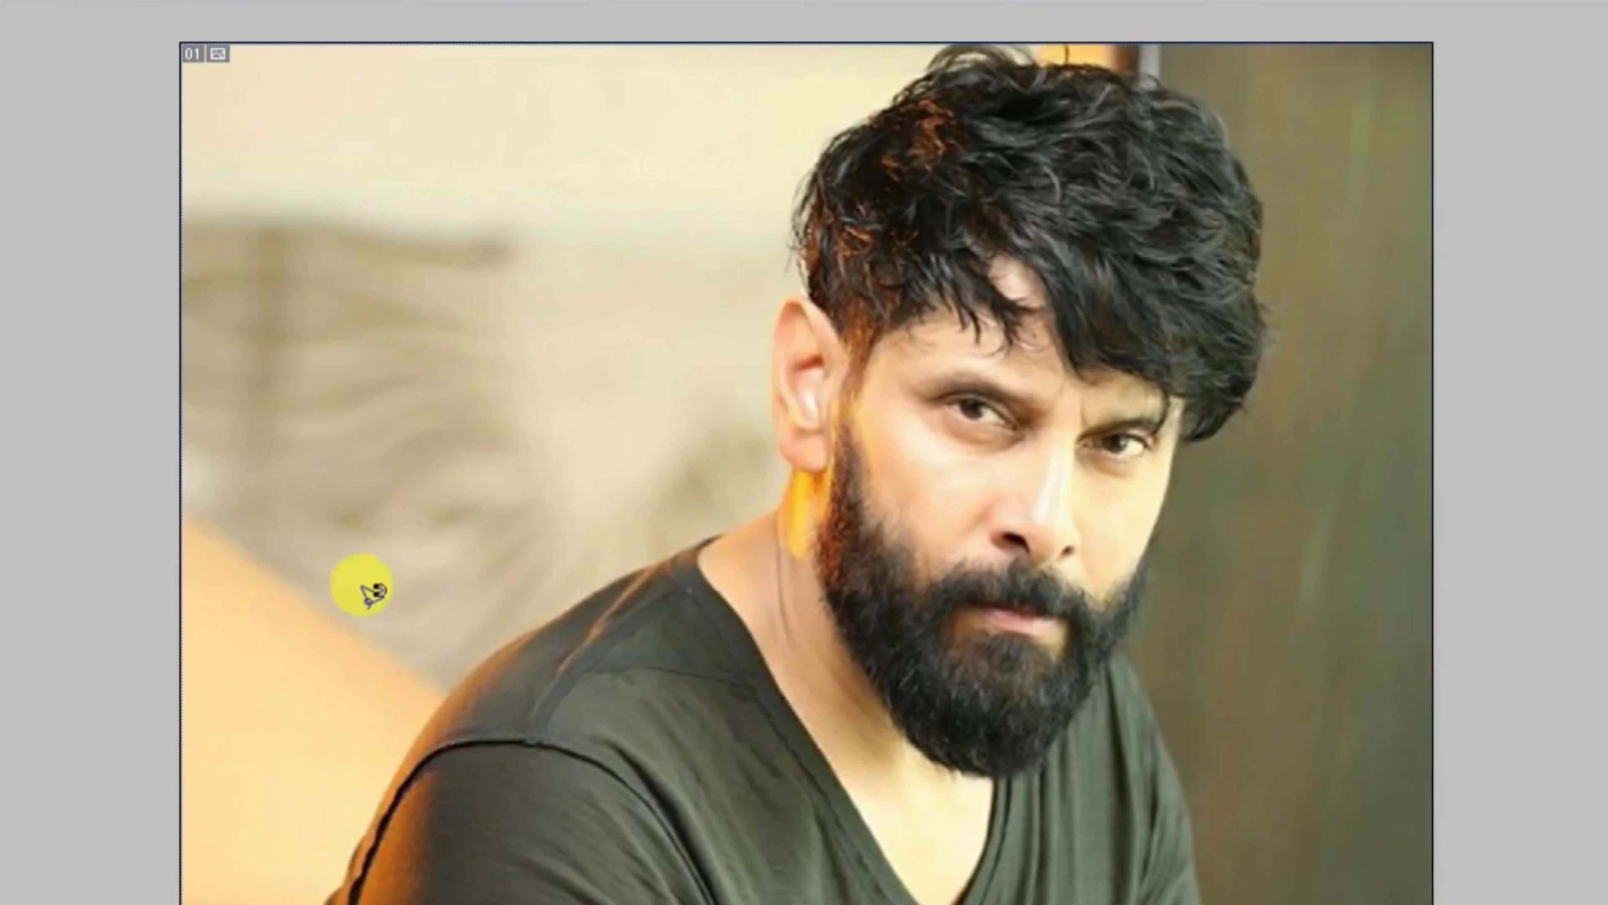
key("Tab")
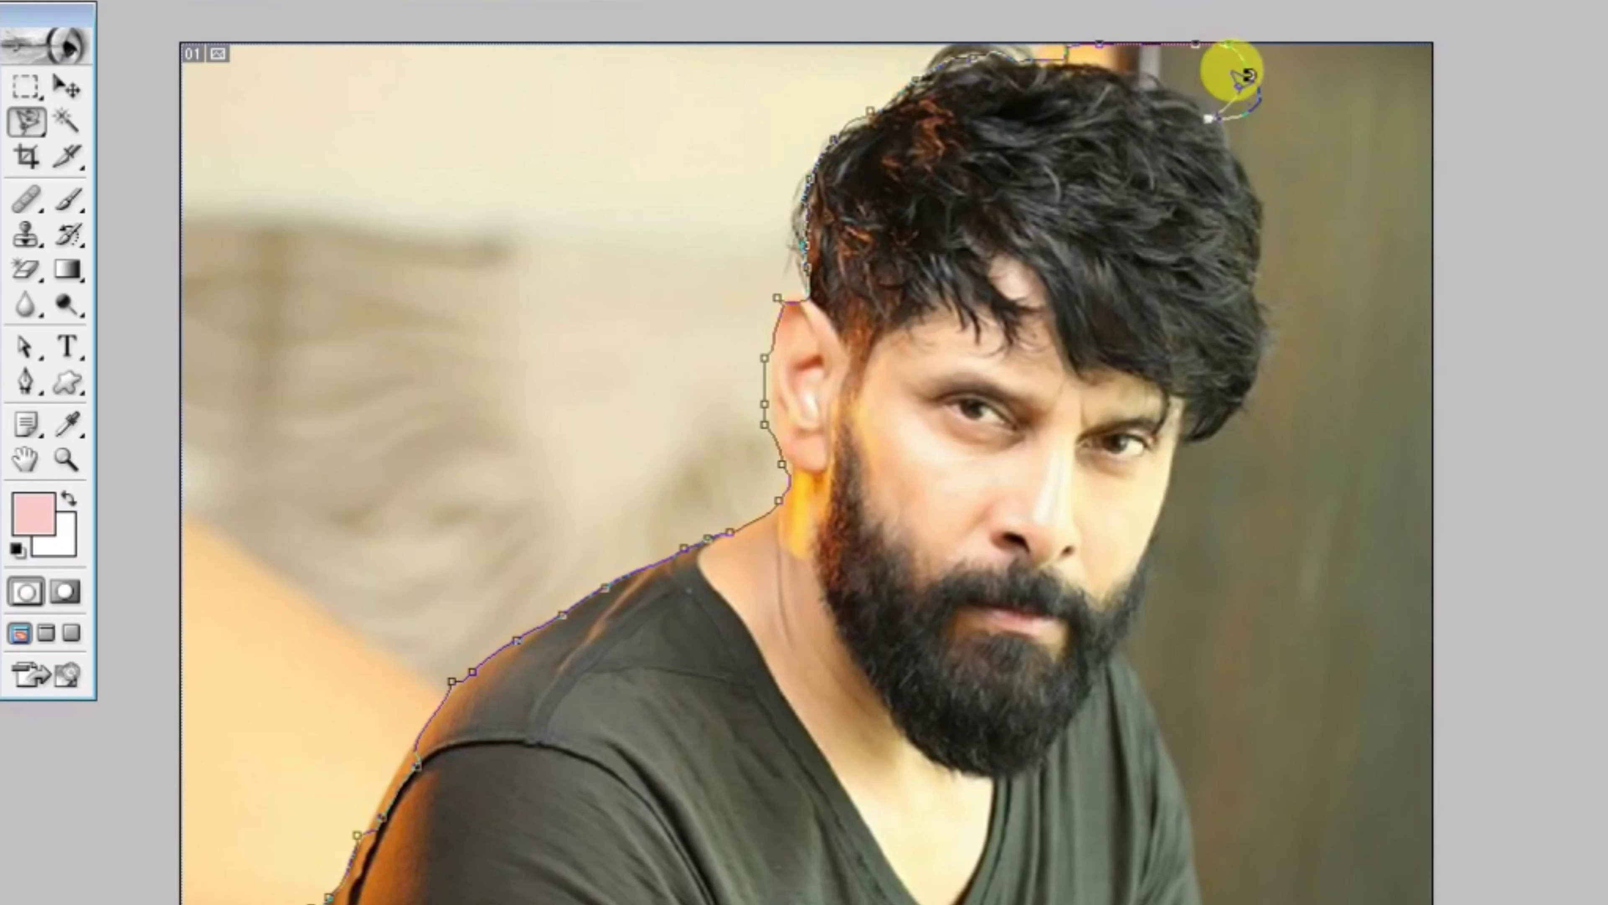
double_click(1156, 72)
key("Delete")
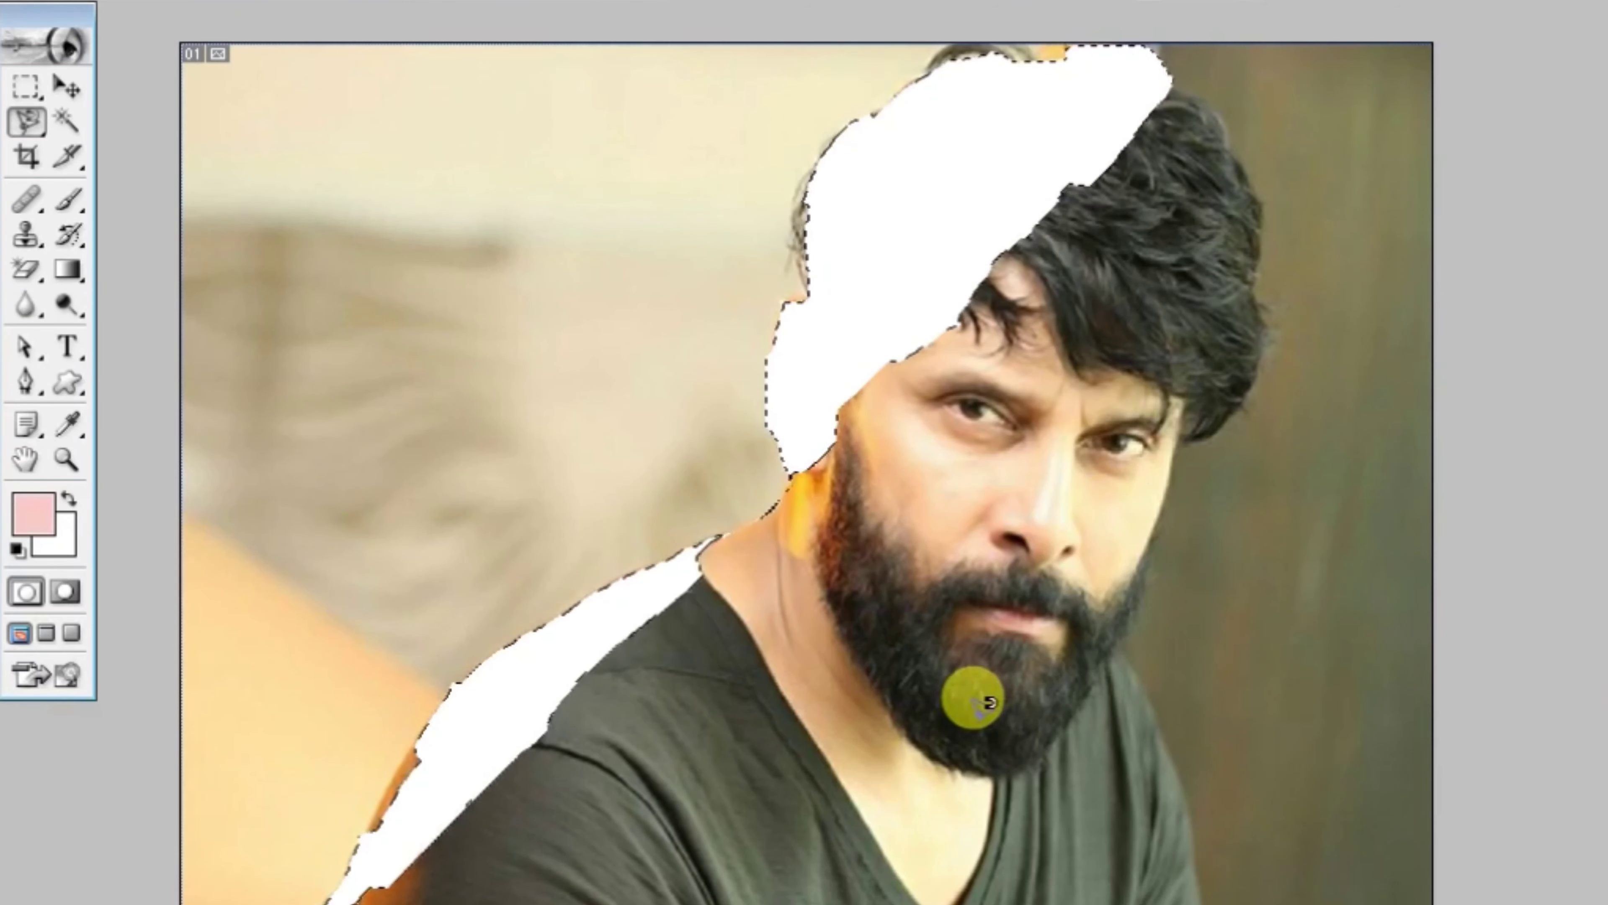
key("ctrl+z")
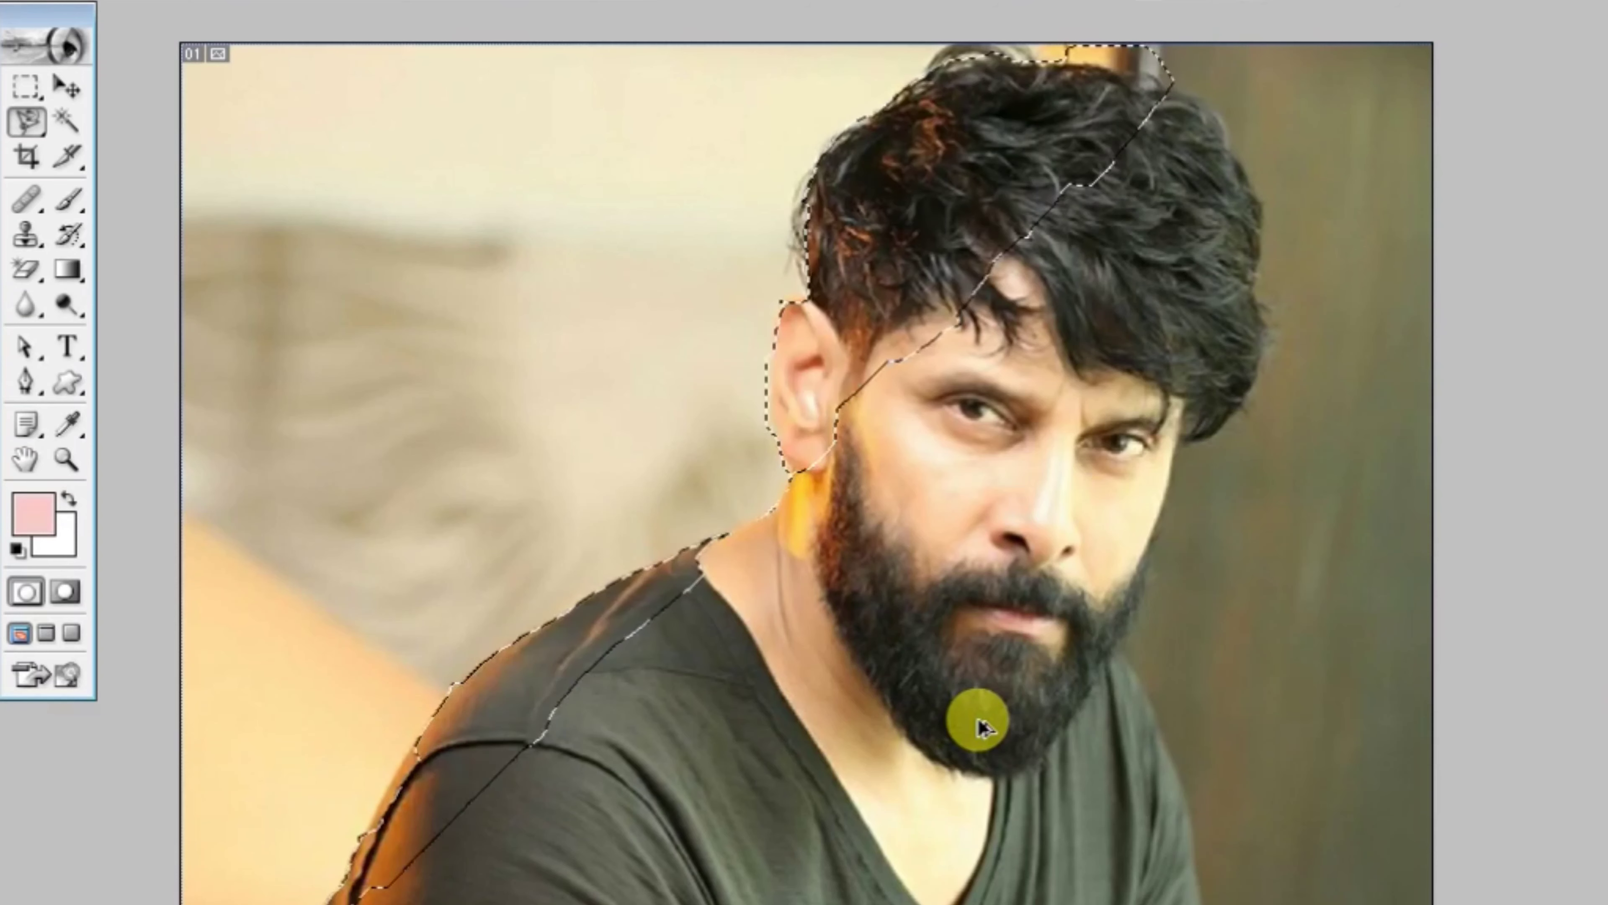
key("ctrl+d")
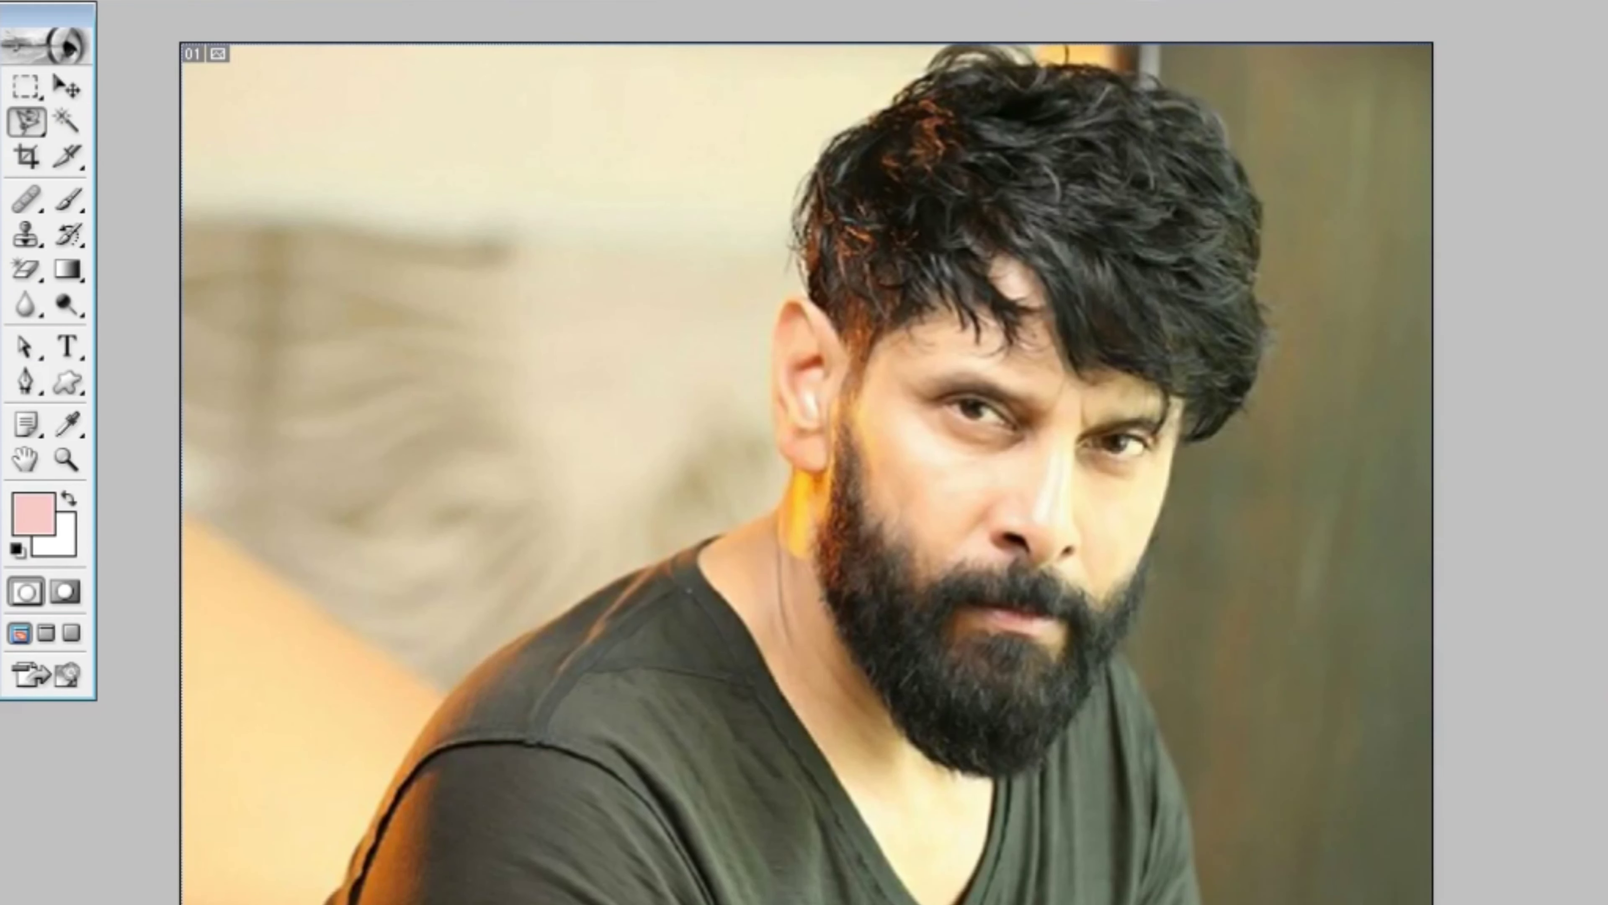
Step: Try Magnetic Lasso outlines on the man's shoulder and hair, then discard them
mouse_move(406, 770)
left_mouse_down()
mouse_move(466, 700)
mouse_move(729, 510)
mouse_move(754, 711)
mouse_move(893, 896)
left_mouse_up()
mouse_move(1029, 900)
left_mouse_down()
mouse_move(1077, 610)
mouse_move(1148, 743)
mouse_move(1159, 894)
left_mouse_up()
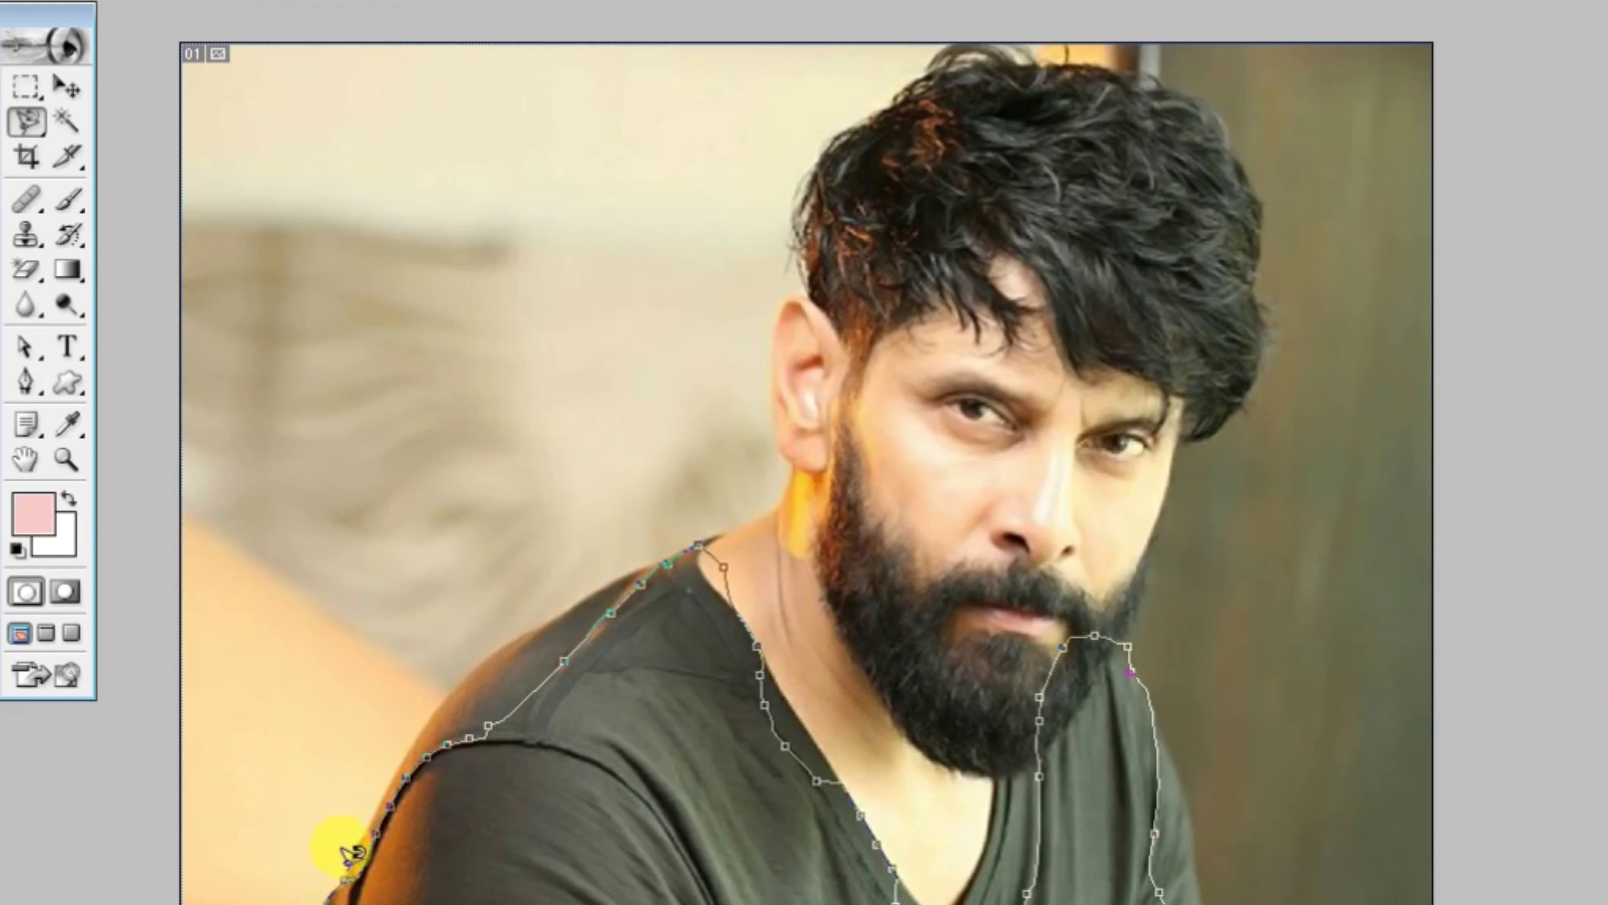
left_click_drag(350, 852, 557, 814)
key("Escape")
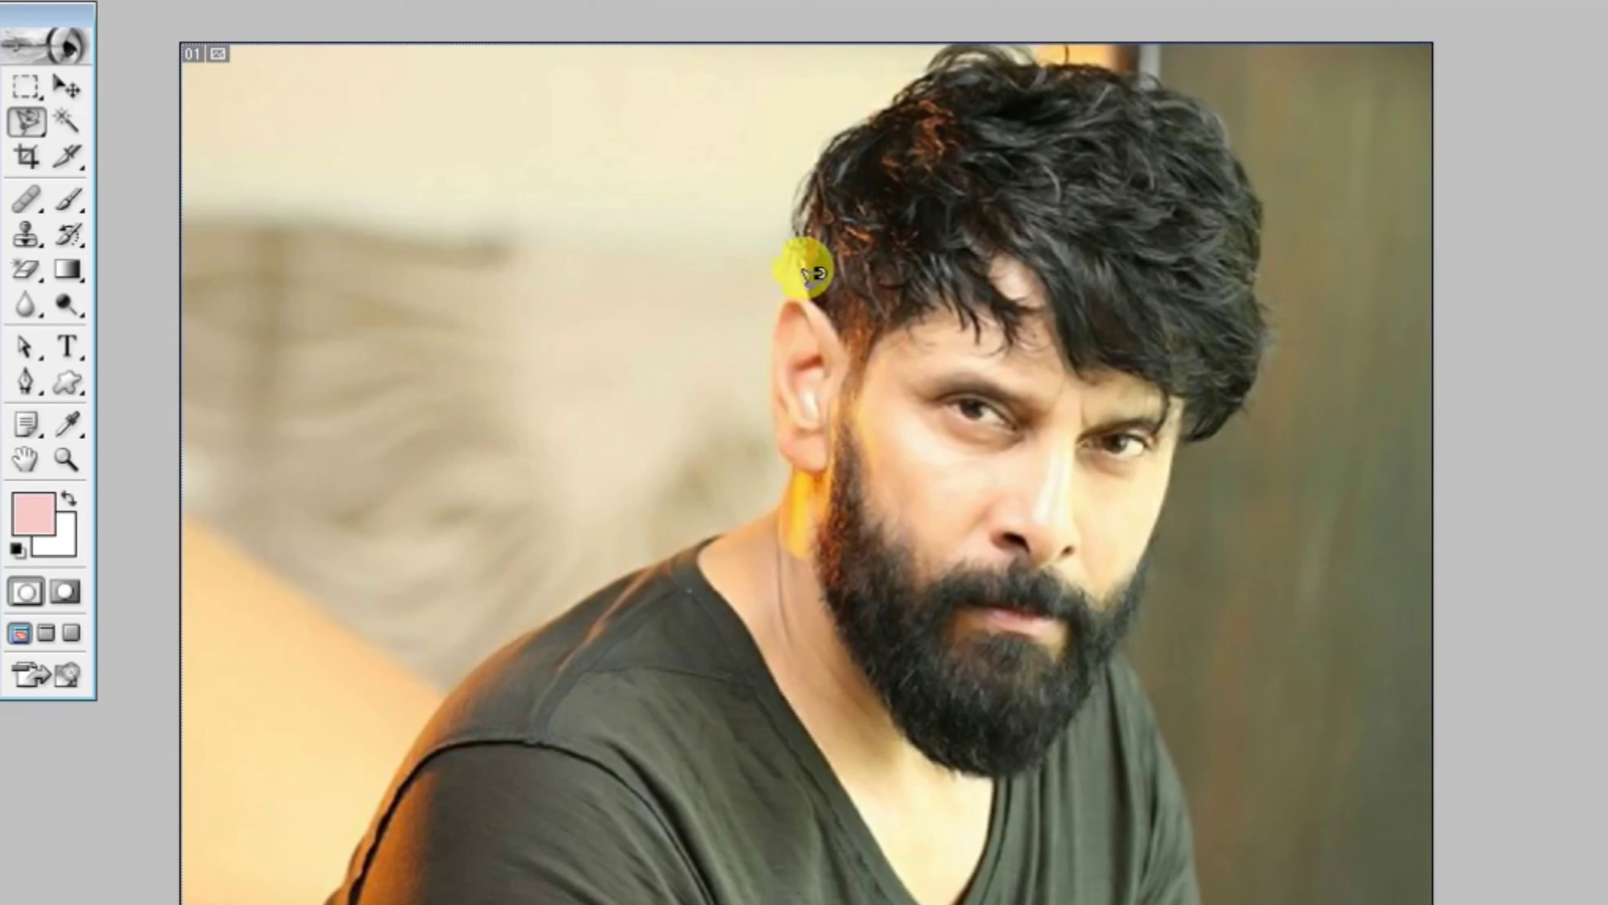
left_click(806, 282)
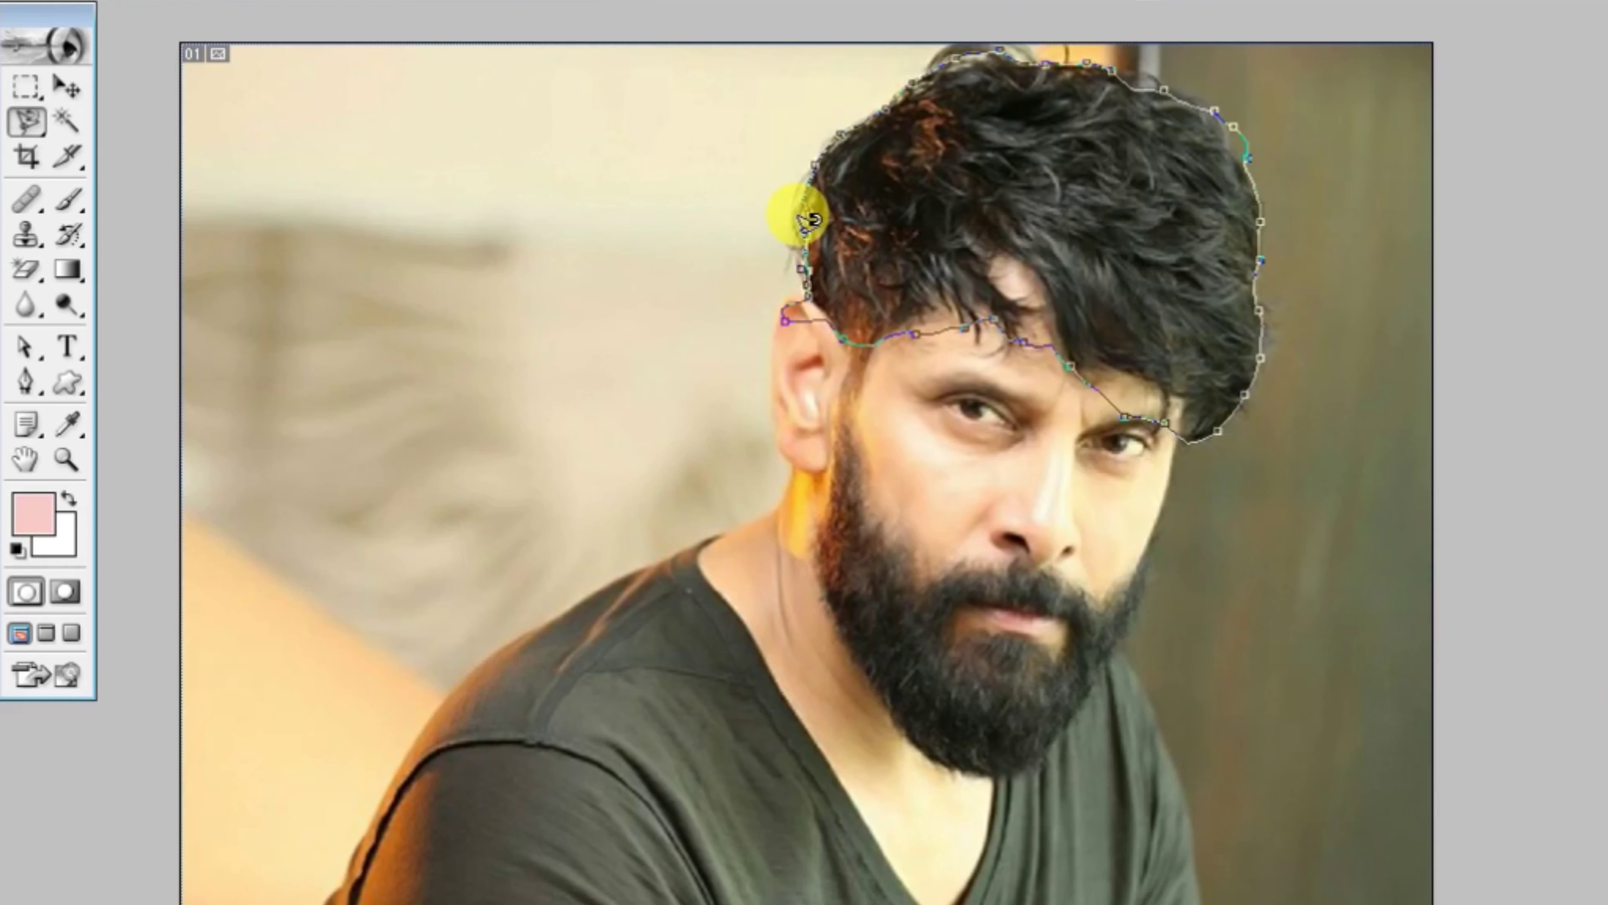
left_click(809, 220)
key("Tab")
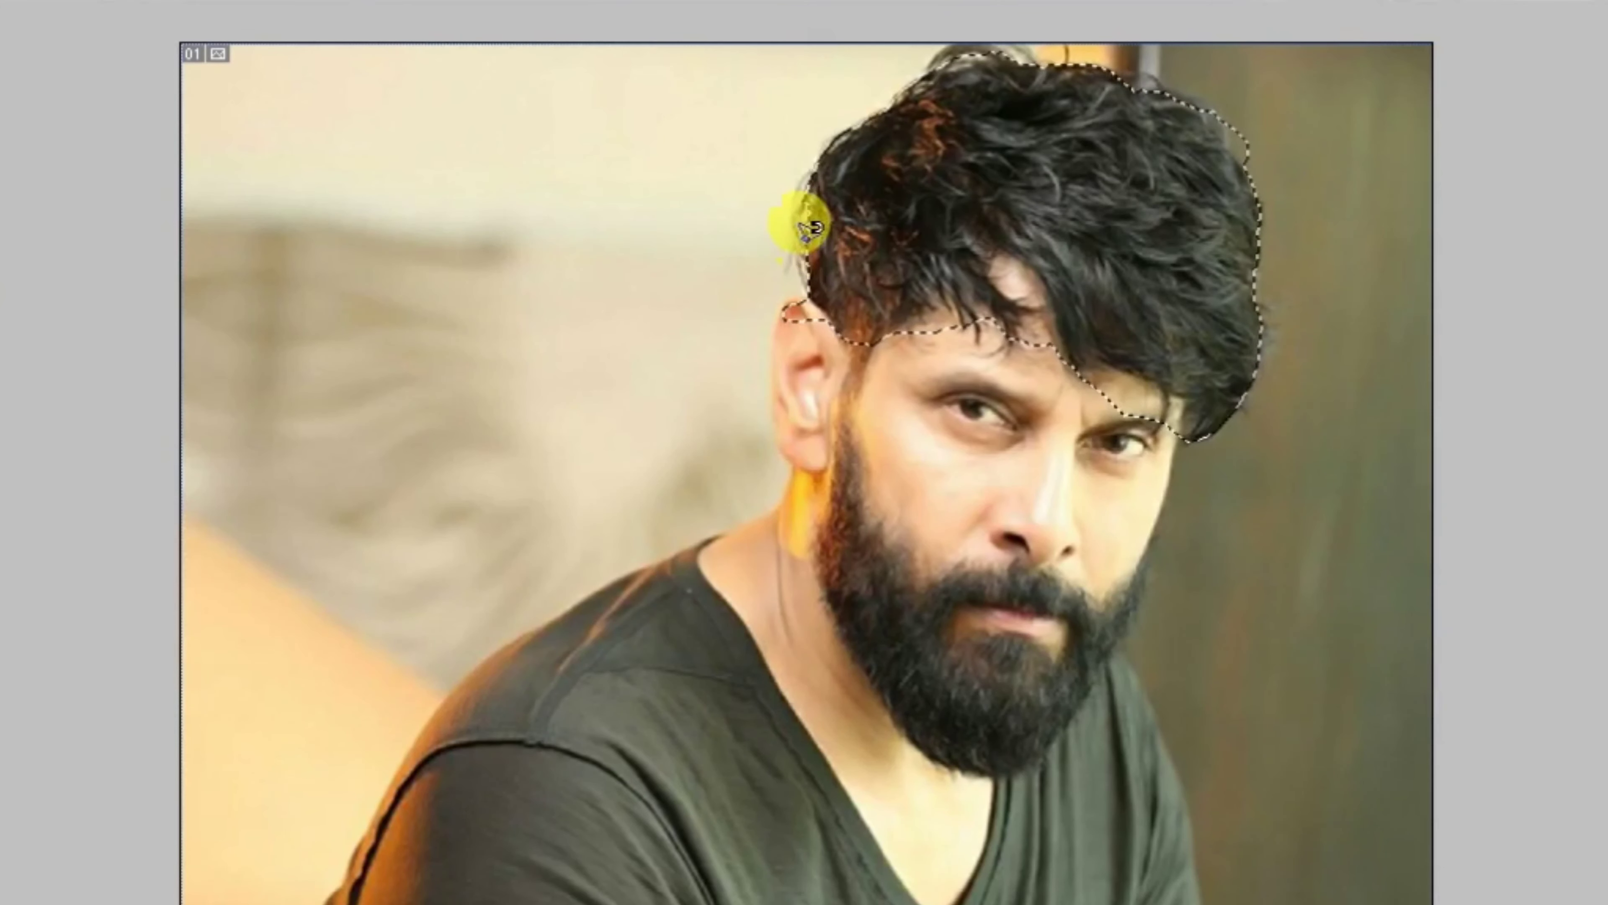
key("ctrl+d")
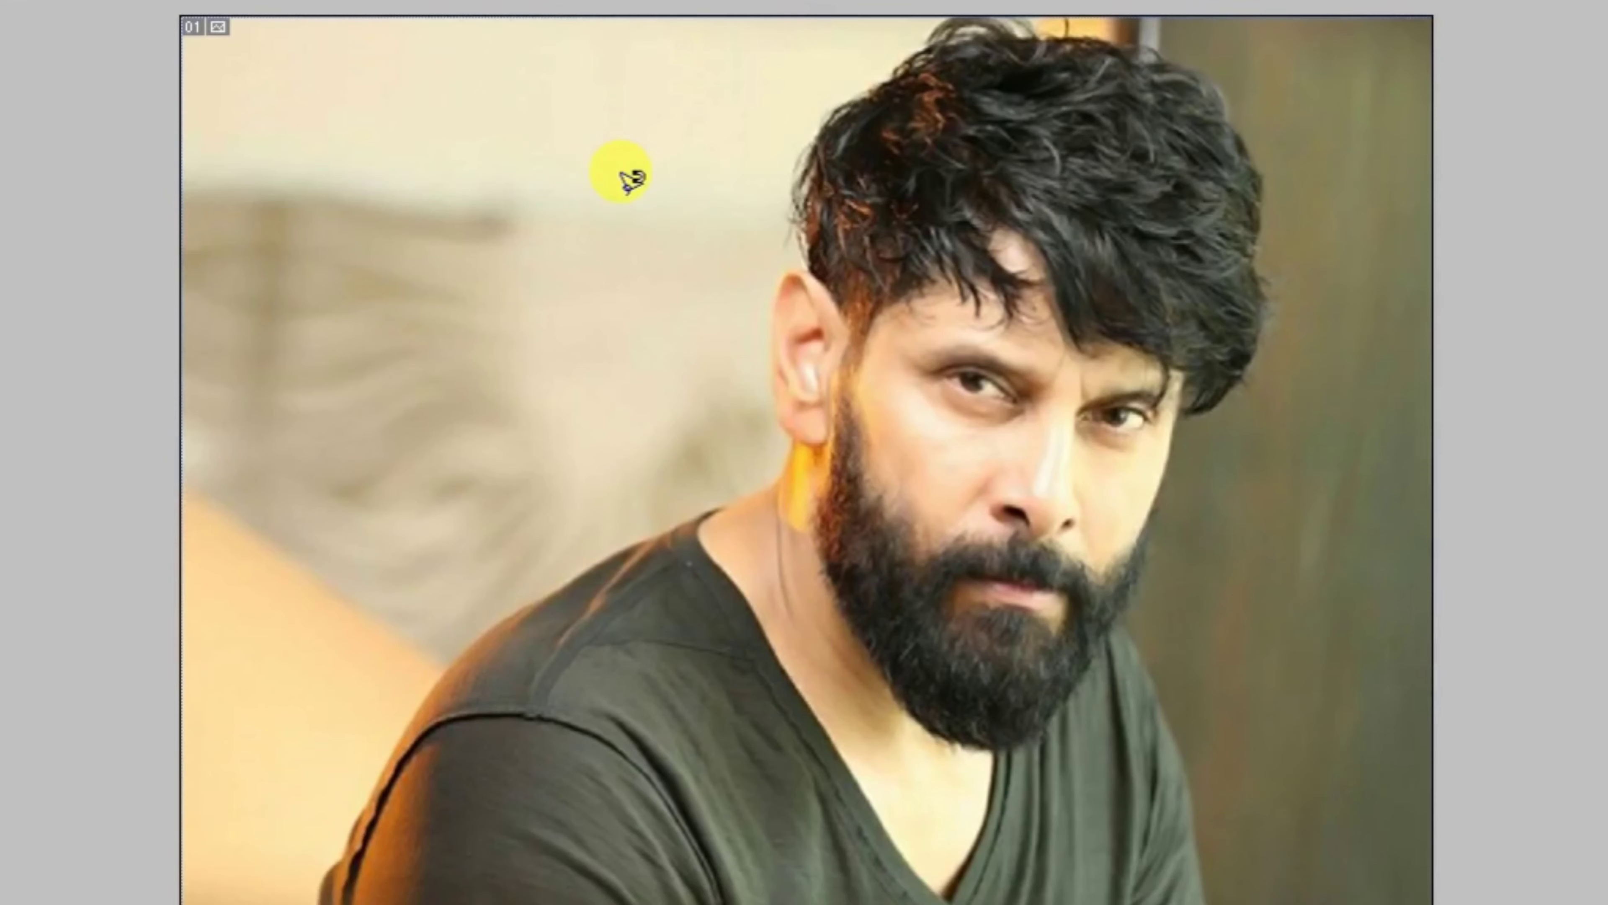
Step: Switch to the Polygonal Lasso and bring the Radha-Krishna wallpaper forward in windowed layout
key("Tab")
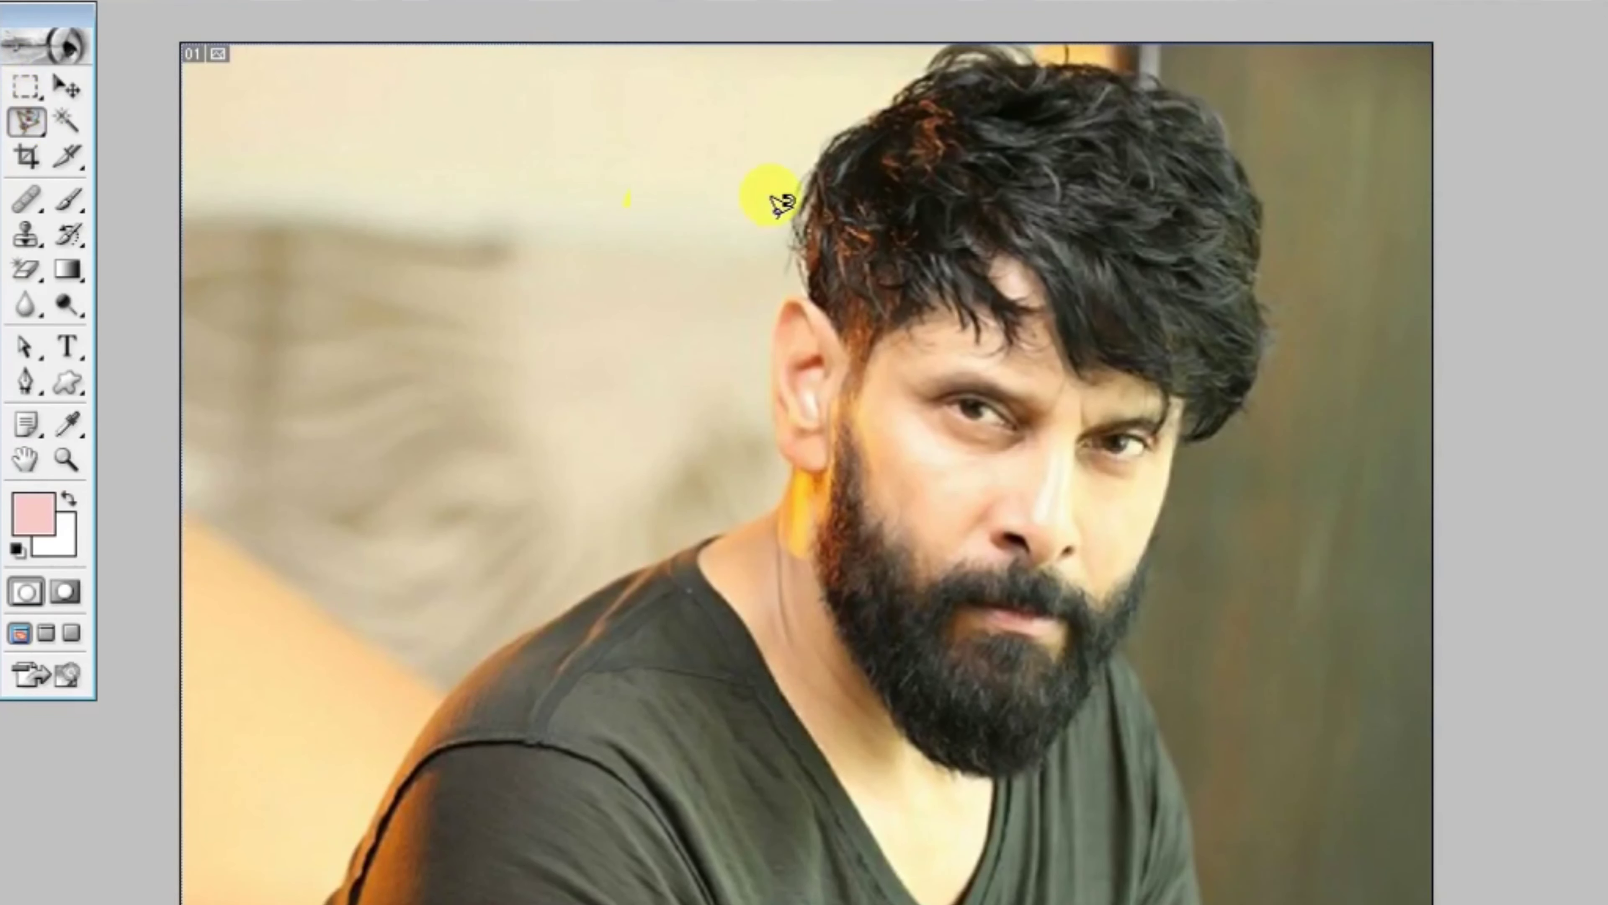
left_click(20, 121)
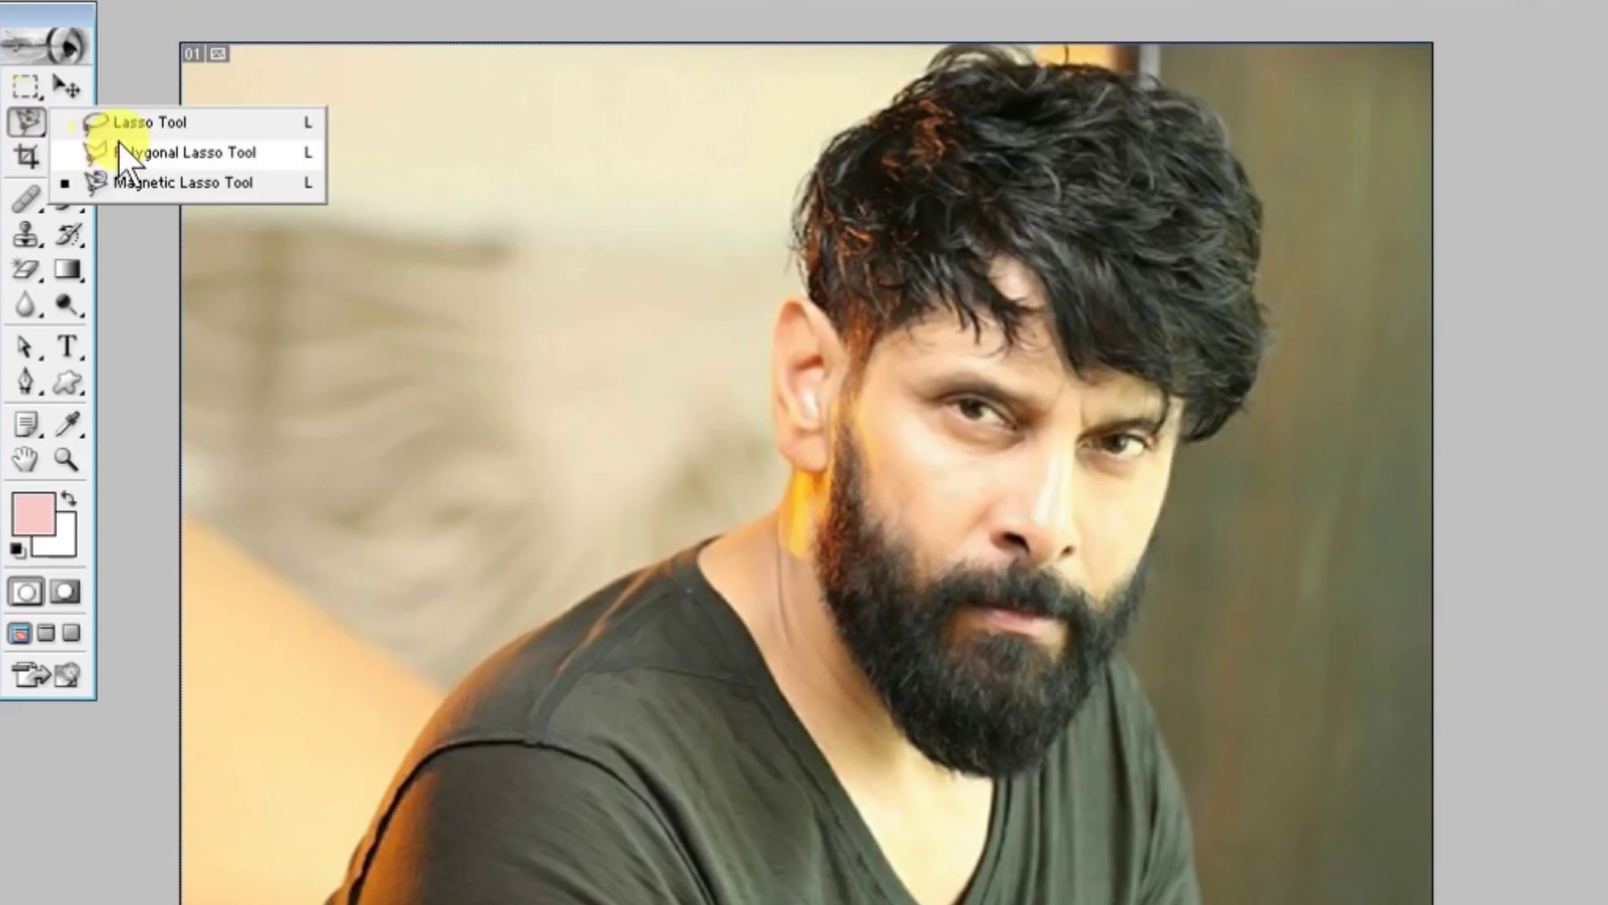
left_click(144, 154)
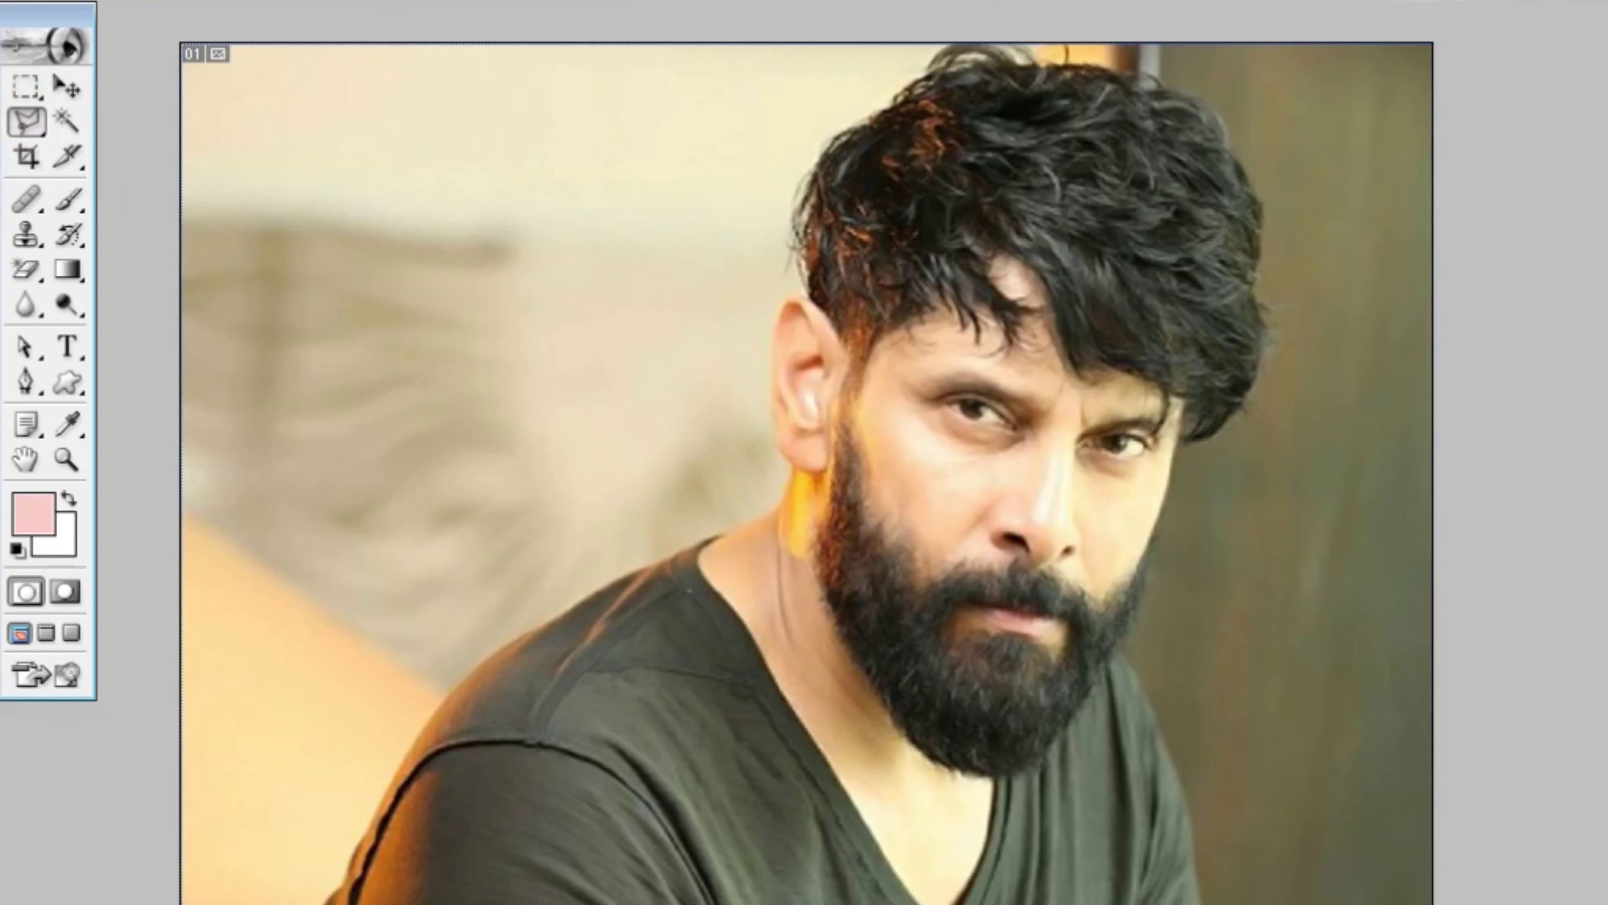
key("f")
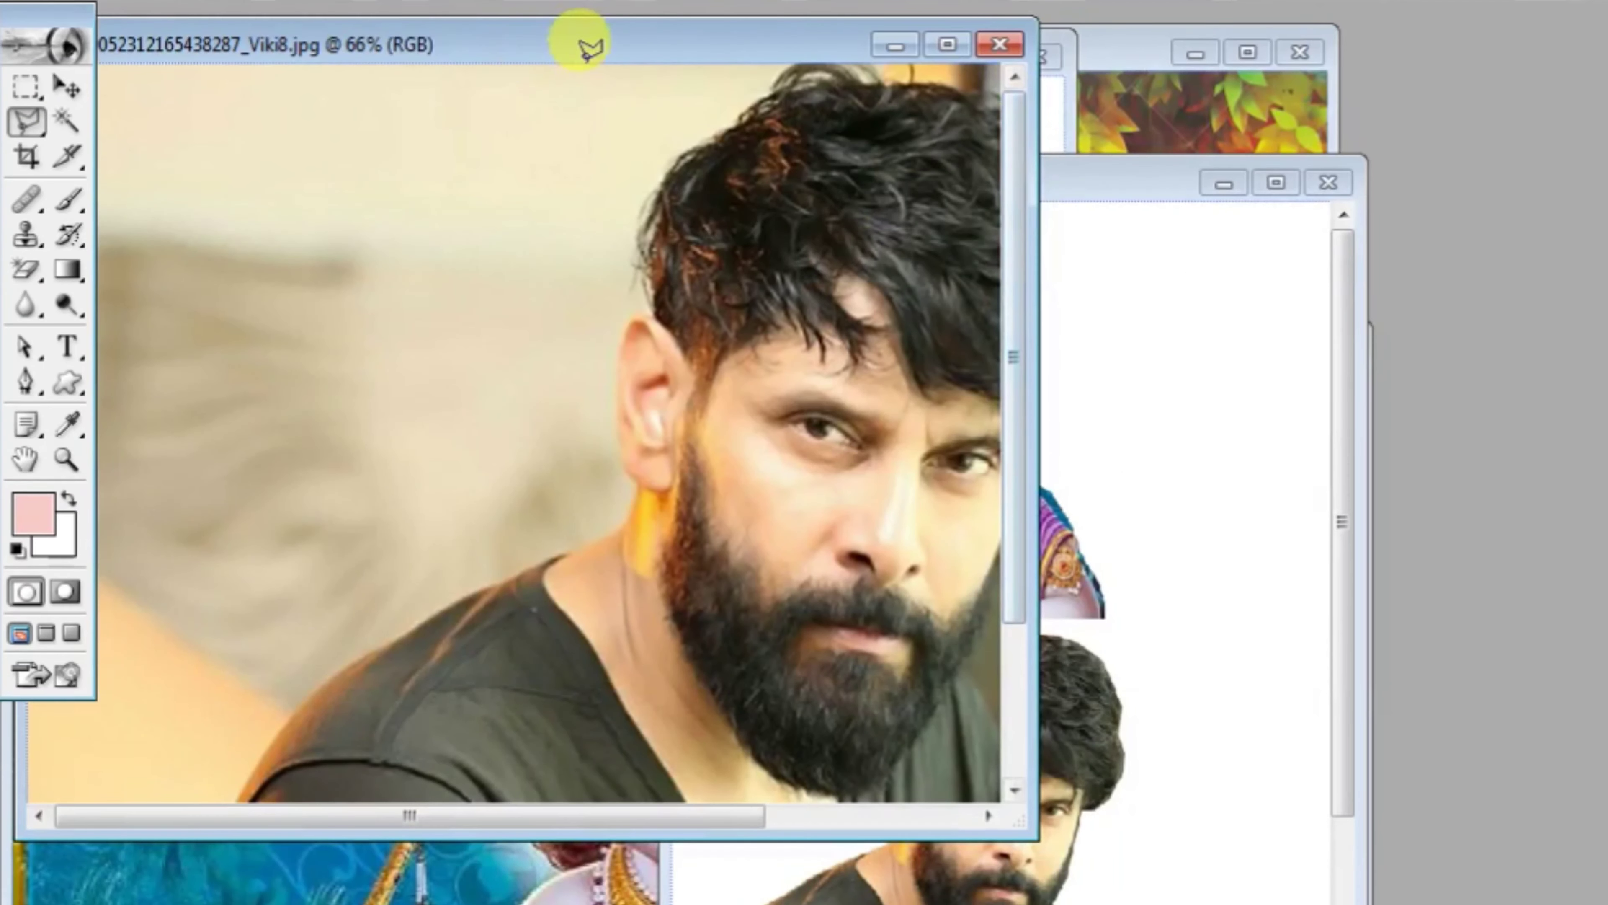
left_click(1248, 54)
Step: Draw a freehand Lasso selection around Radha, Krishna and the cow
key("f")
left_click(26, 199)
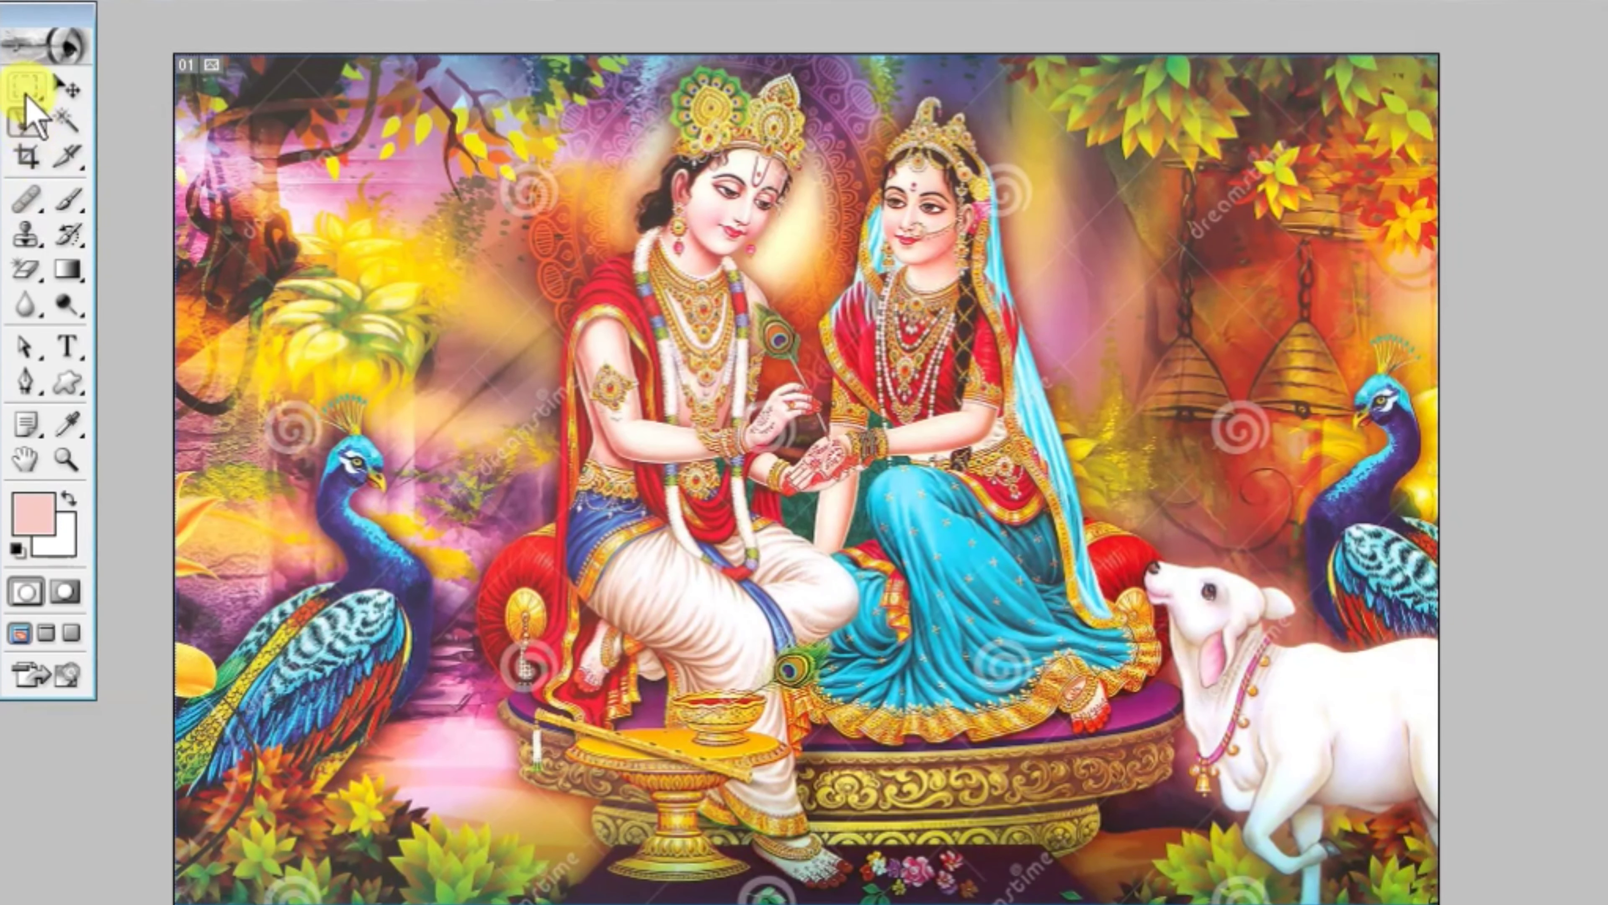
left_click_drag(21, 120, 130, 131)
left_click(156, 130)
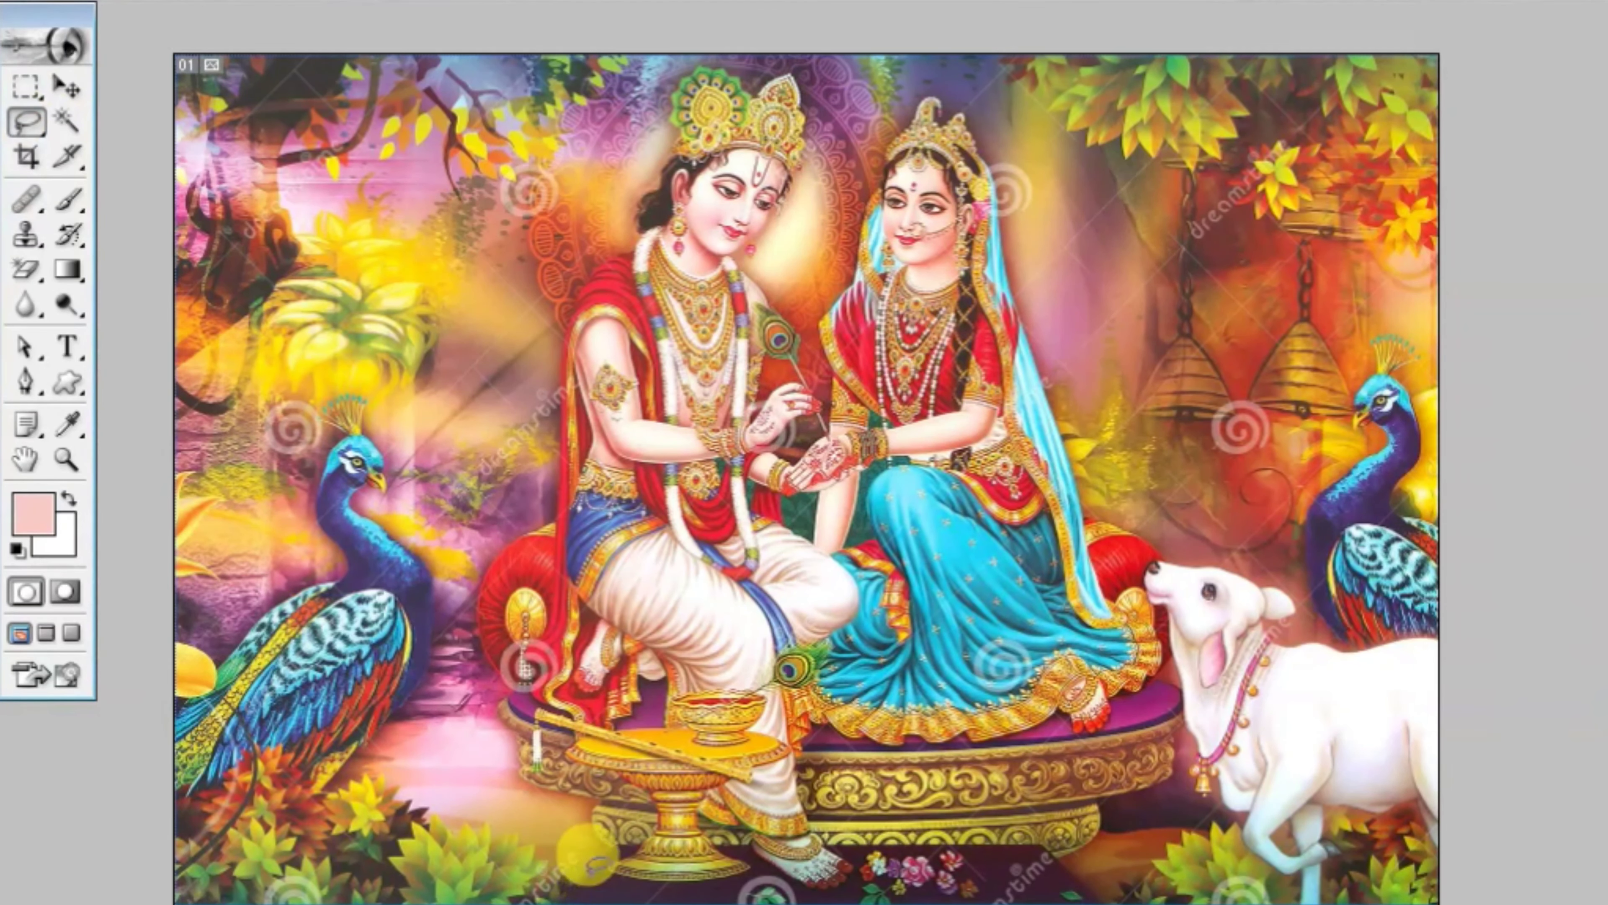
mouse_move(586, 865)
left_mouse_down()
mouse_move(479, 617)
mouse_move(545, 264)
mouse_move(795, 59)
mouse_move(986, 95)
mouse_move(1282, 548)
mouse_move(1292, 653)
mouse_move(1102, 811)
mouse_move(985, 843)
mouse_move(573, 865)
left_mouse_up()
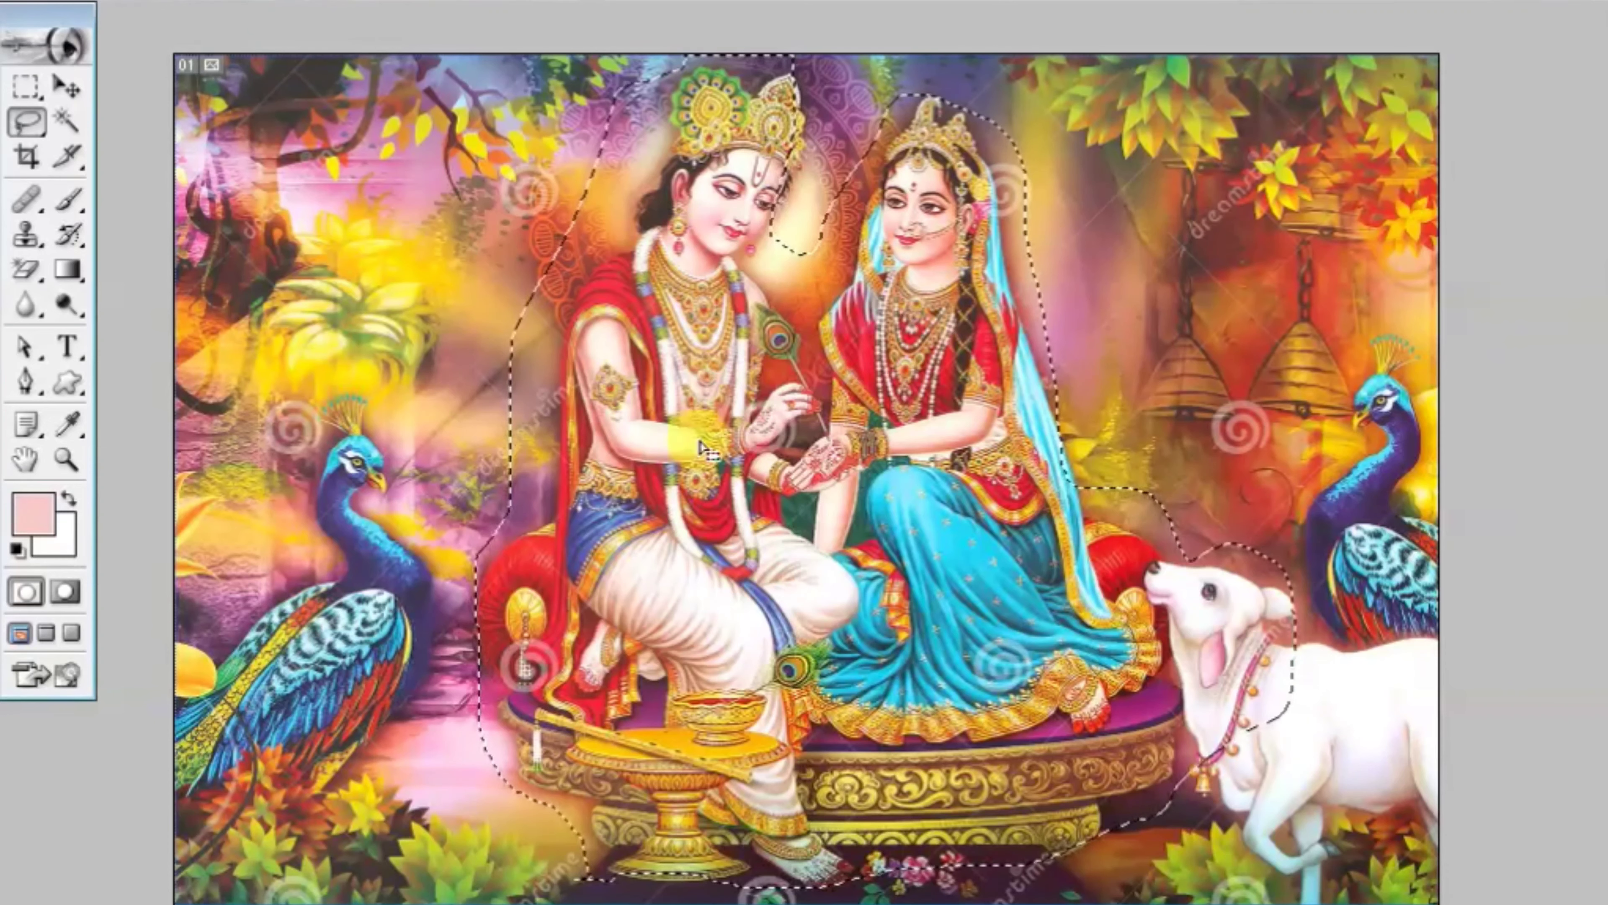
left_click(974, 873)
key("ctrl+d")
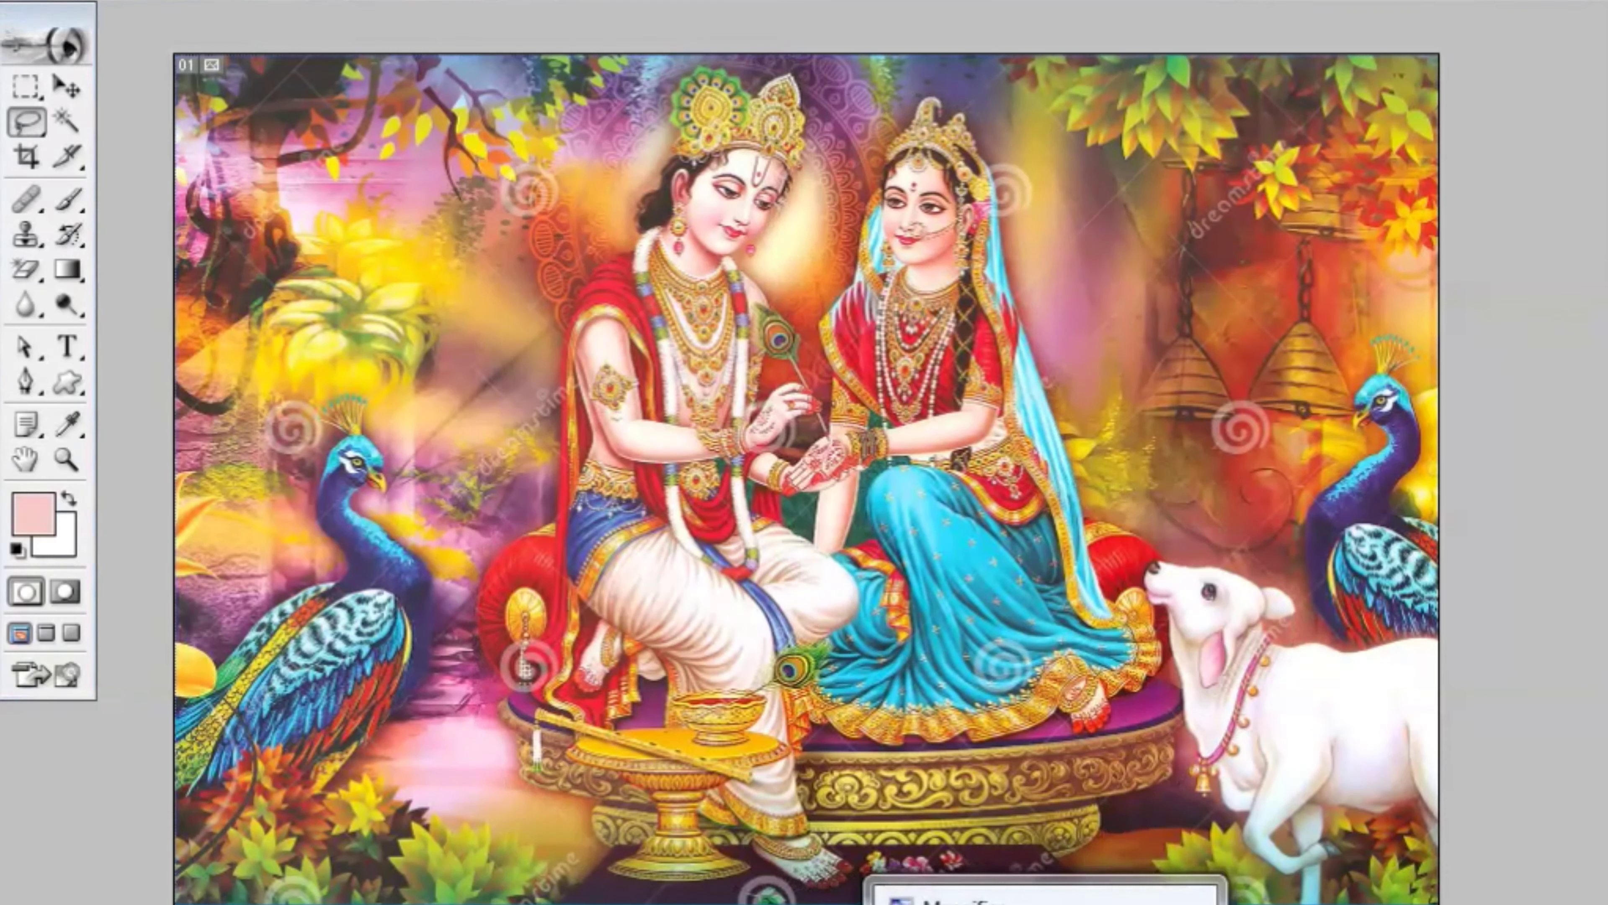
left_click(1065, 730)
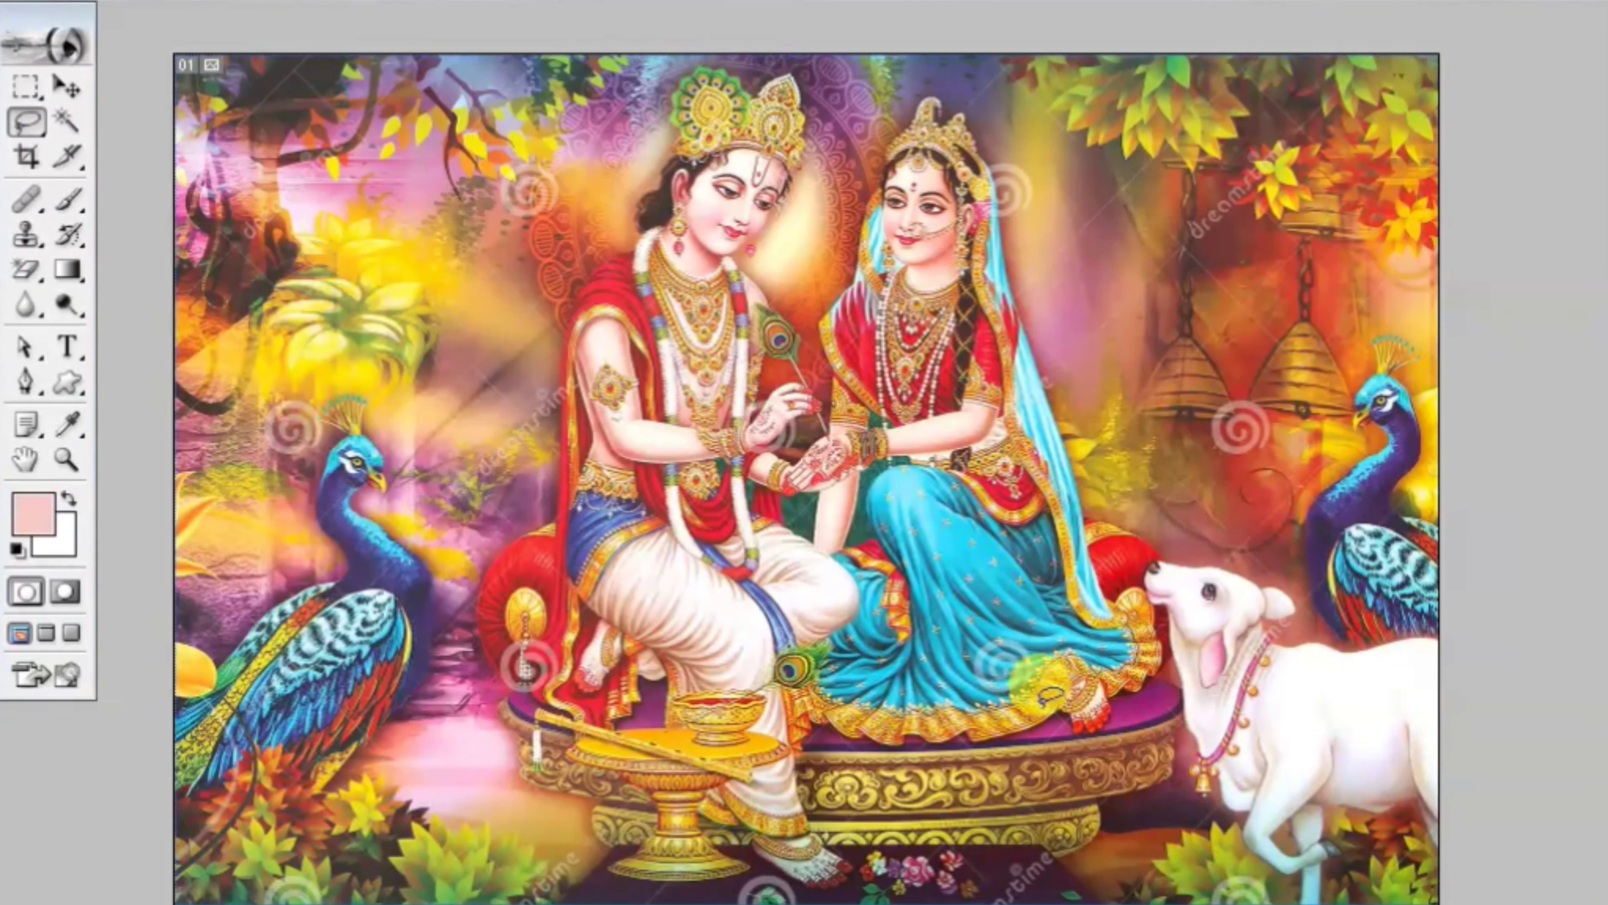
key("ctrl+shift+d")
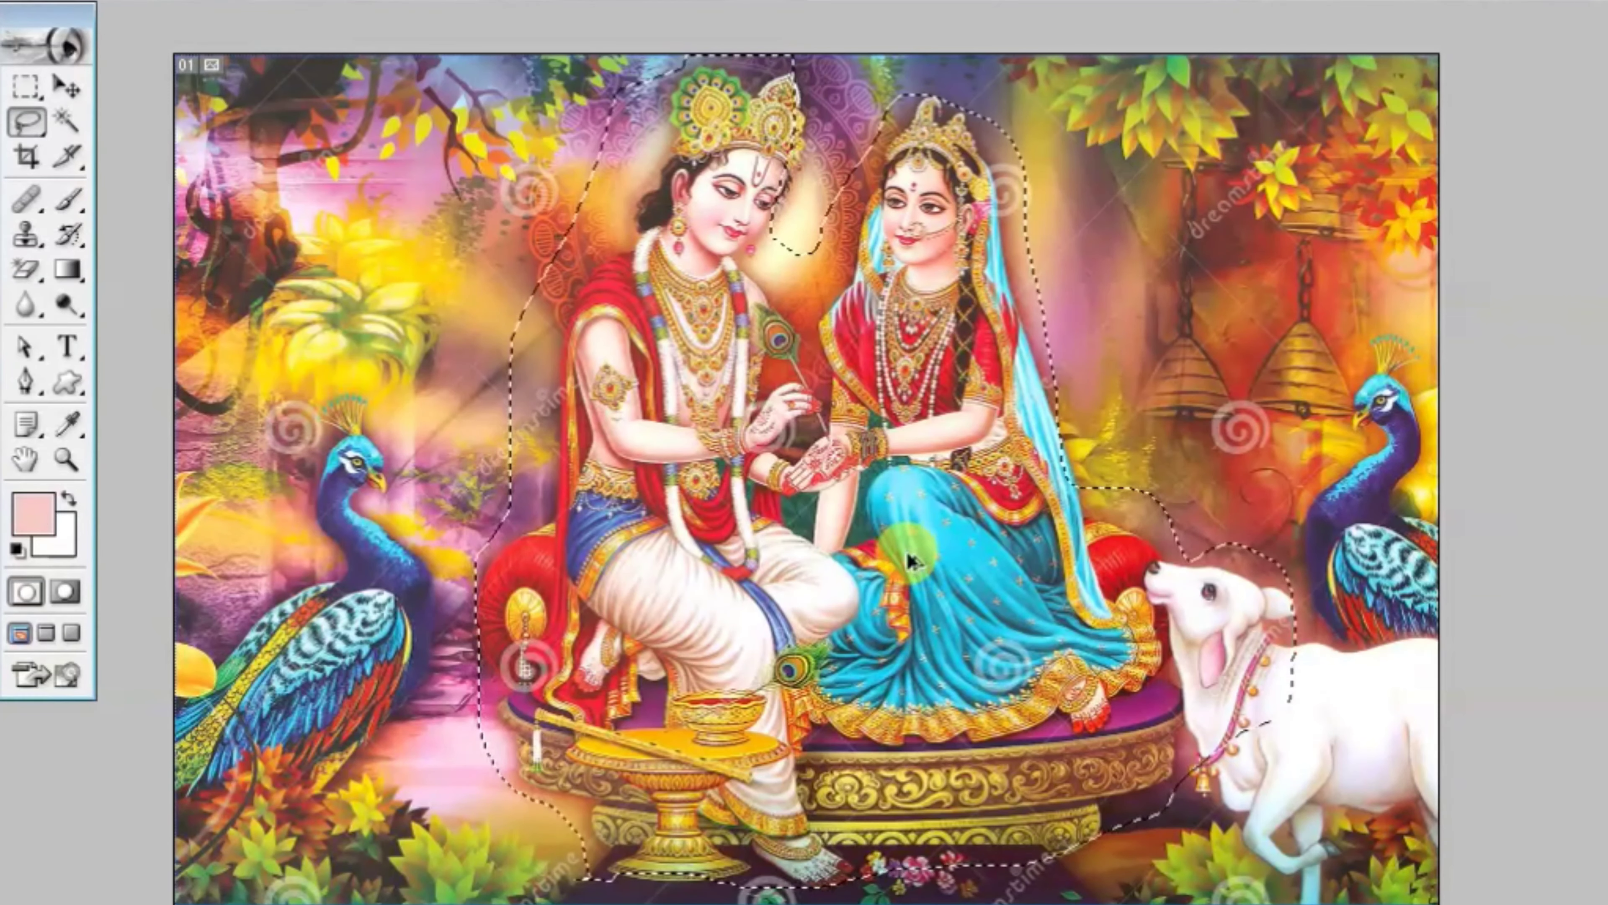
Step: Feather the selection with a 10-pixel radius
key("ctrl+alt+d")
type("1")
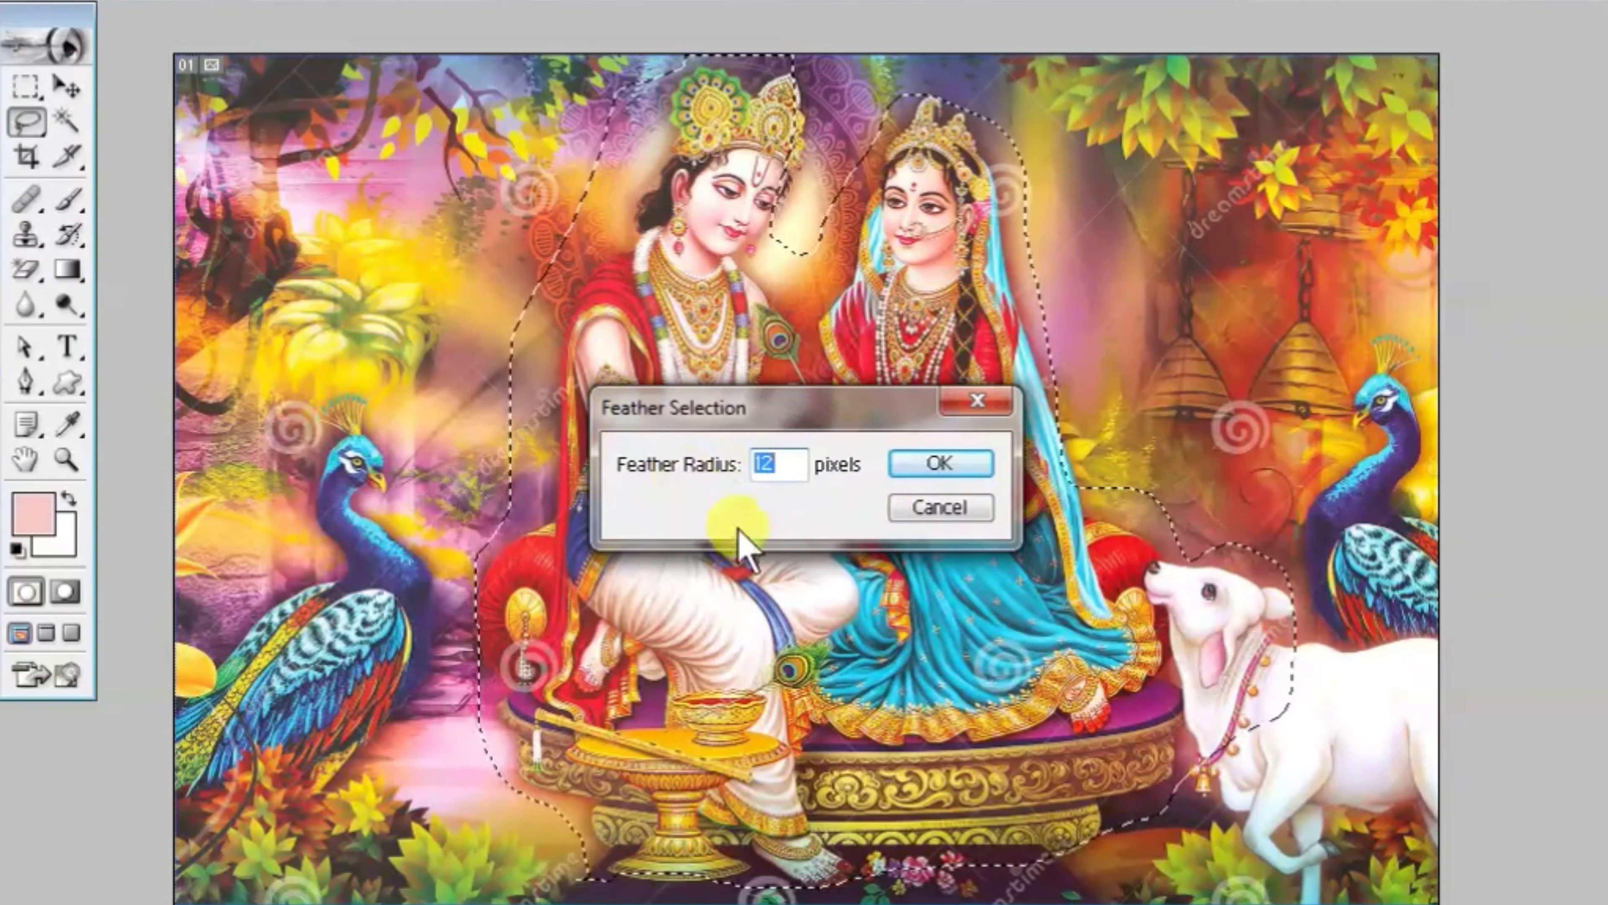
type("0")
key("Return")
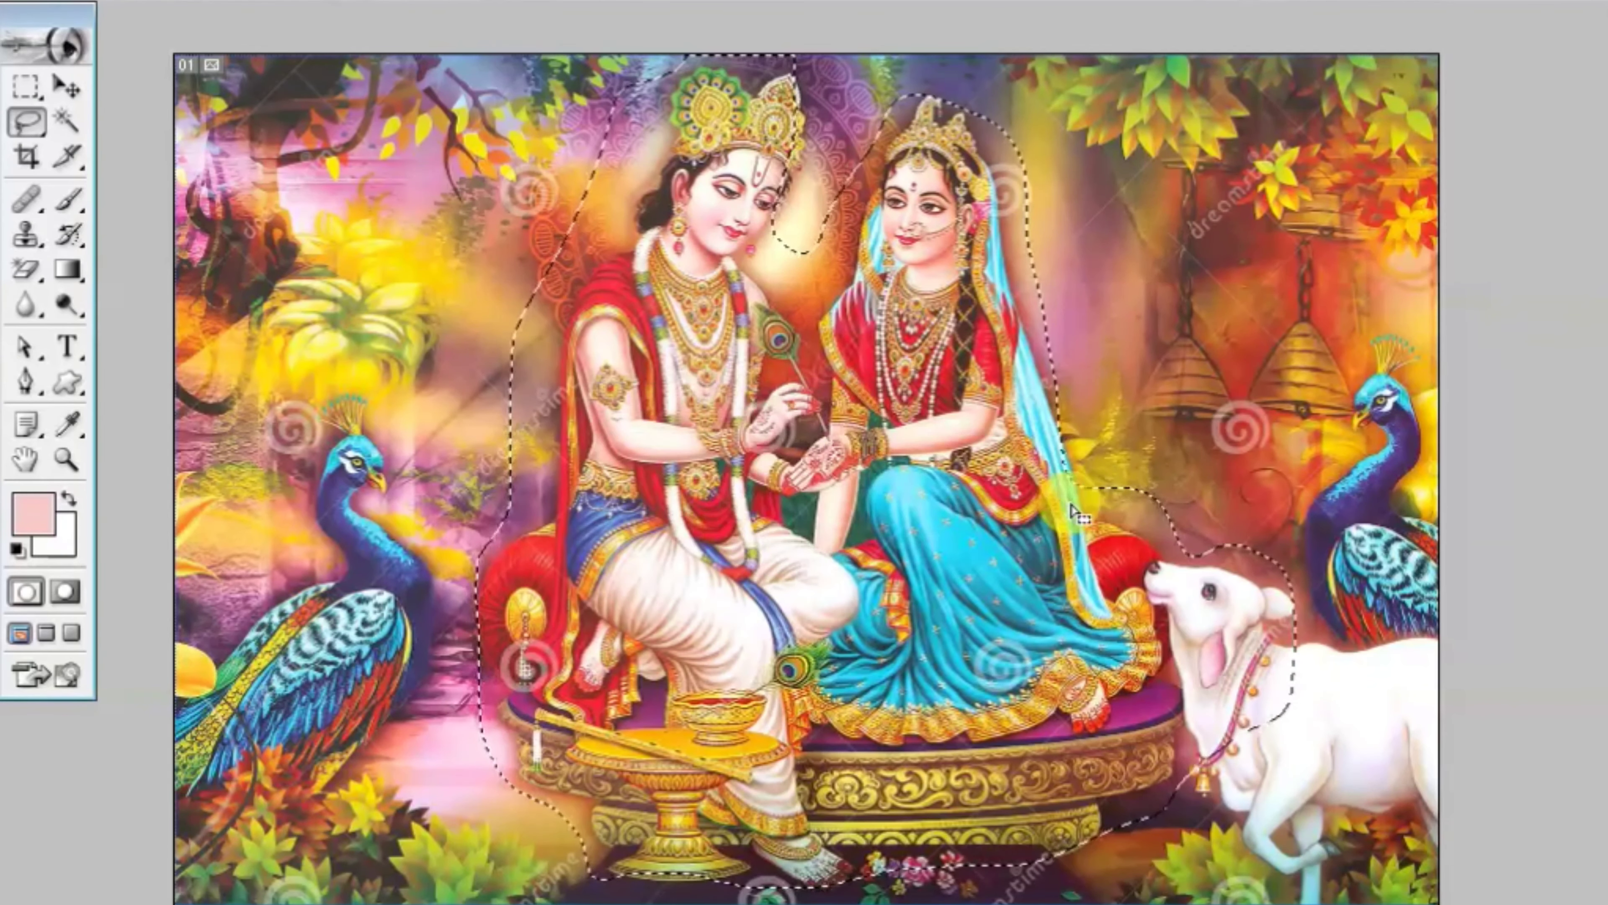
Step: Paste the Radha-Krishna figures into Untitled-1 and move them to the top right
left_click(1472, 7)
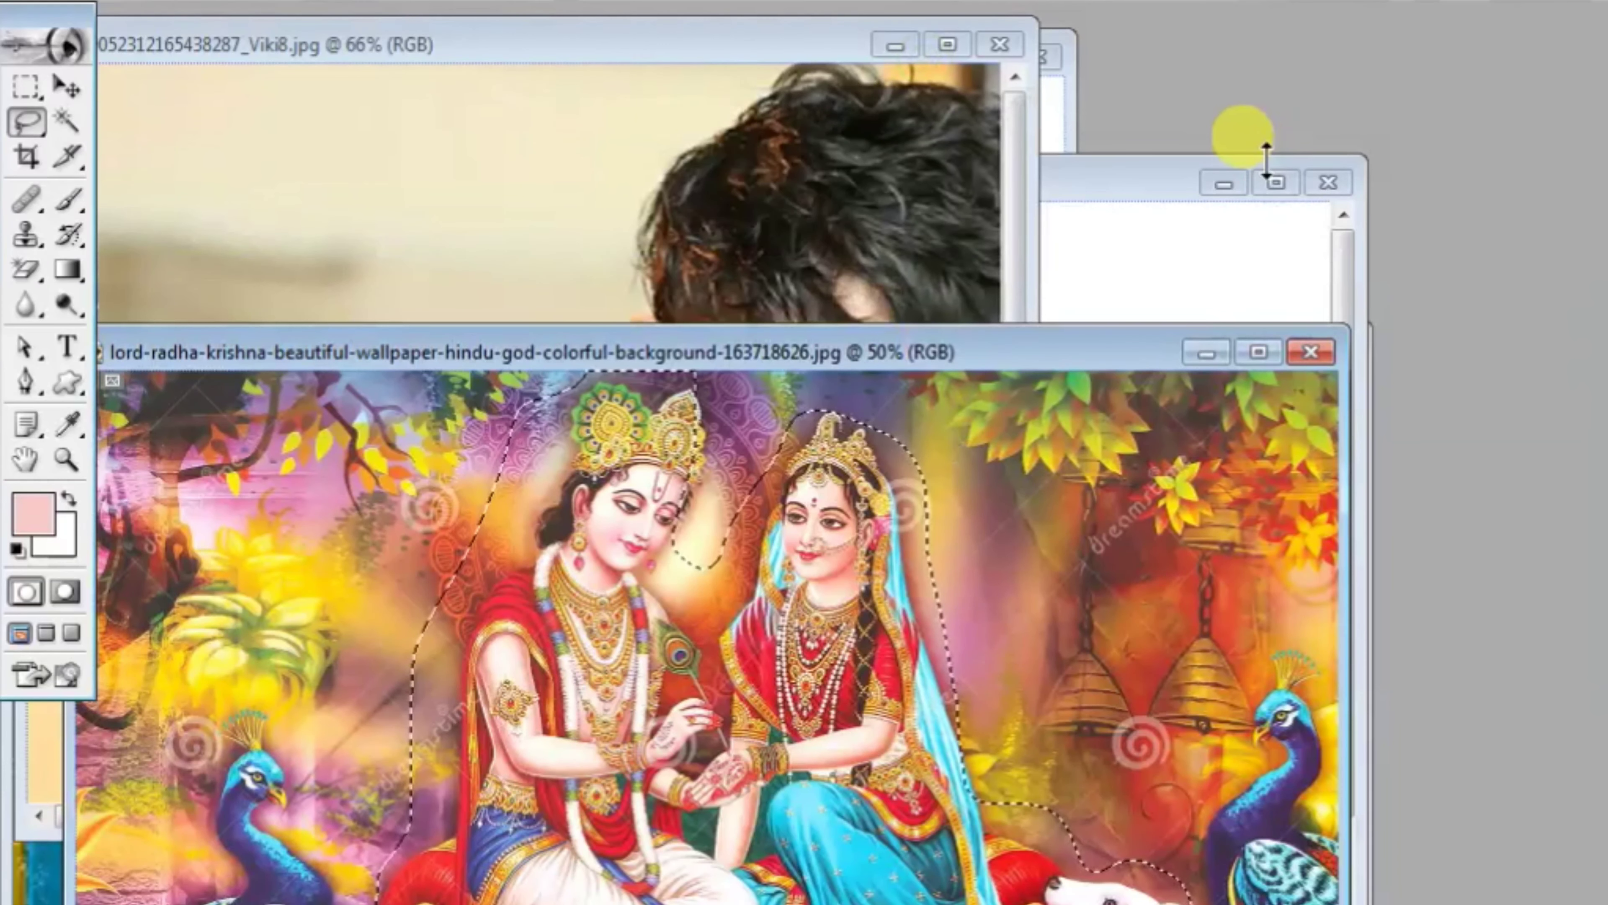
left_click(1279, 186)
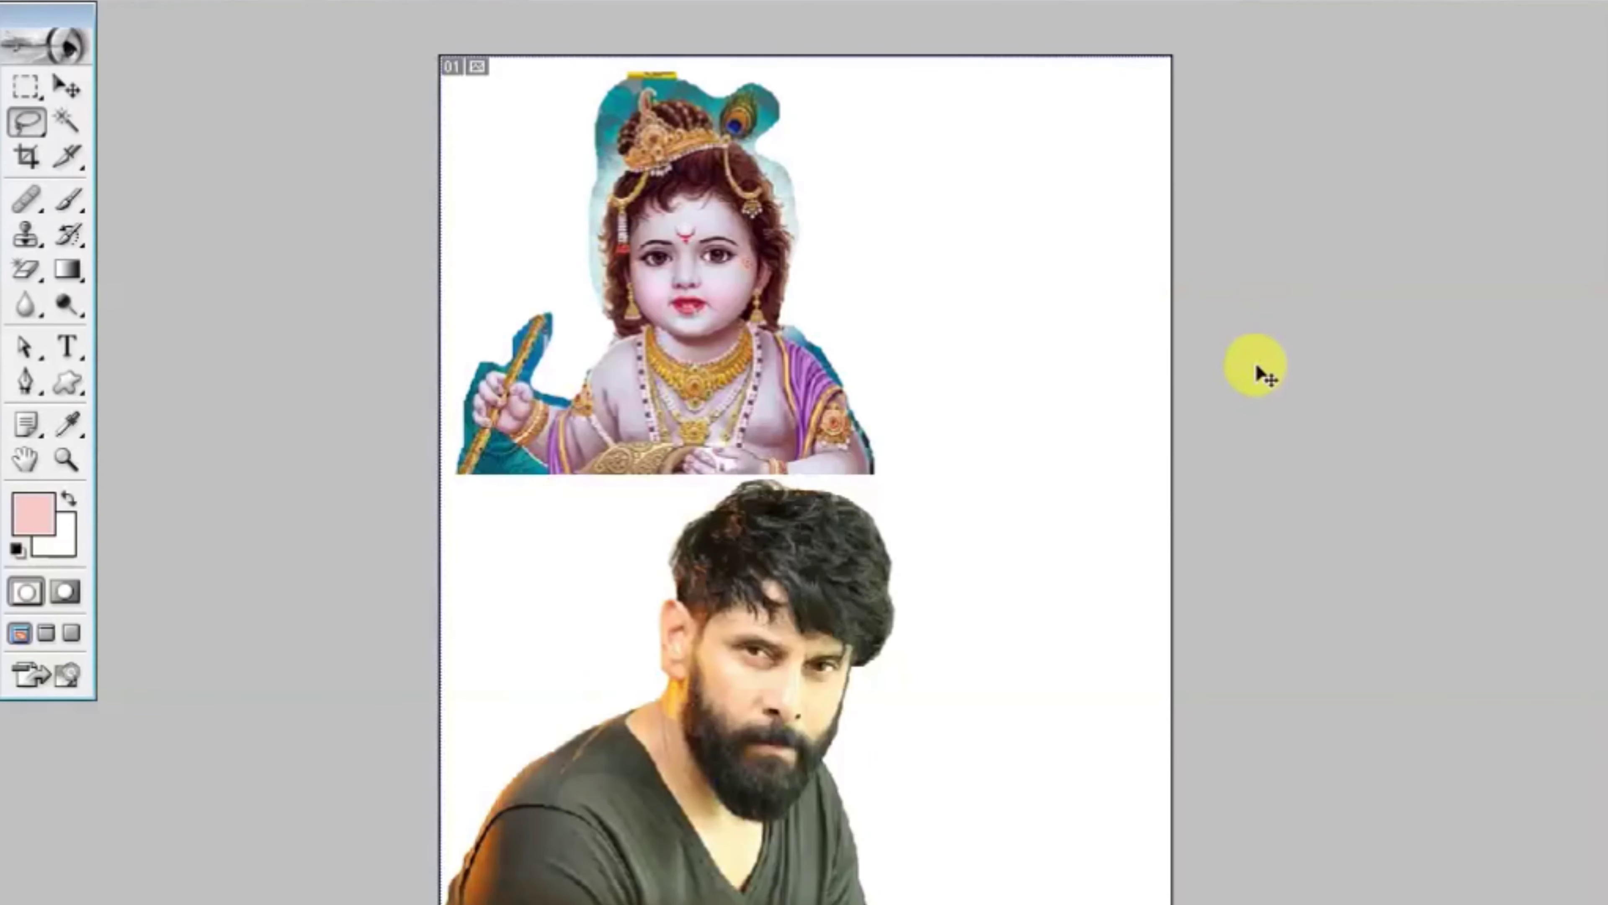
key("ctrl+v")
key("v")
left_click_drag(874, 508, 1059, 241)
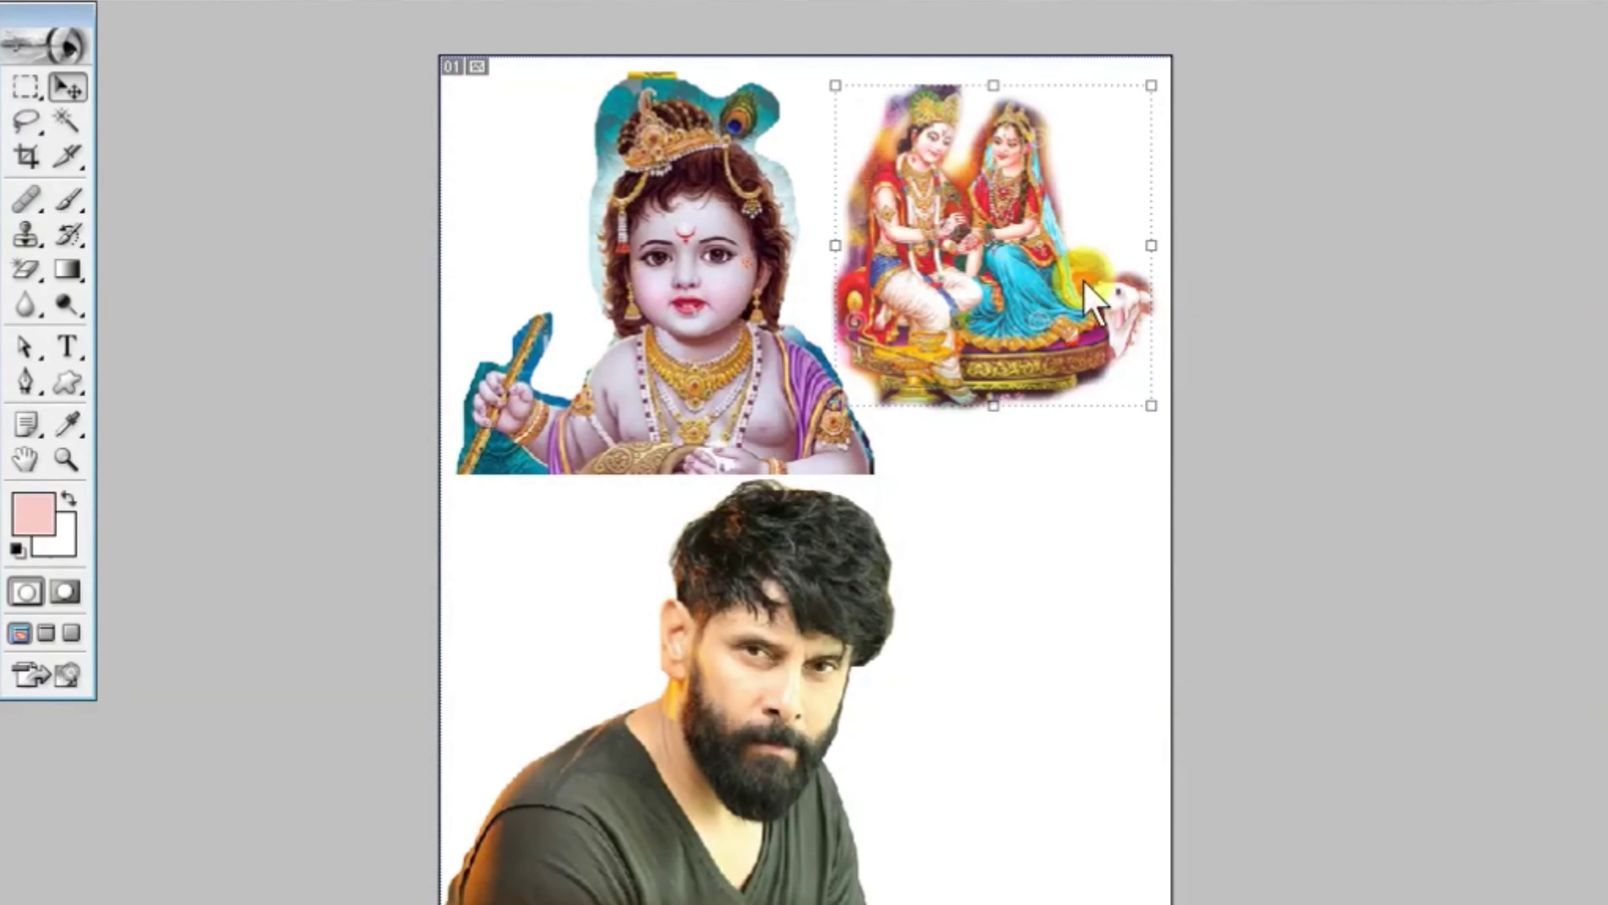
Step: Zoom and pan around the composite to view the whole Radha-Krishna cutout
mouse_move(800, 71)
left_mouse_down()
mouse_move(1069, 404)
mouse_move(1159, 472)
left_mouse_up()
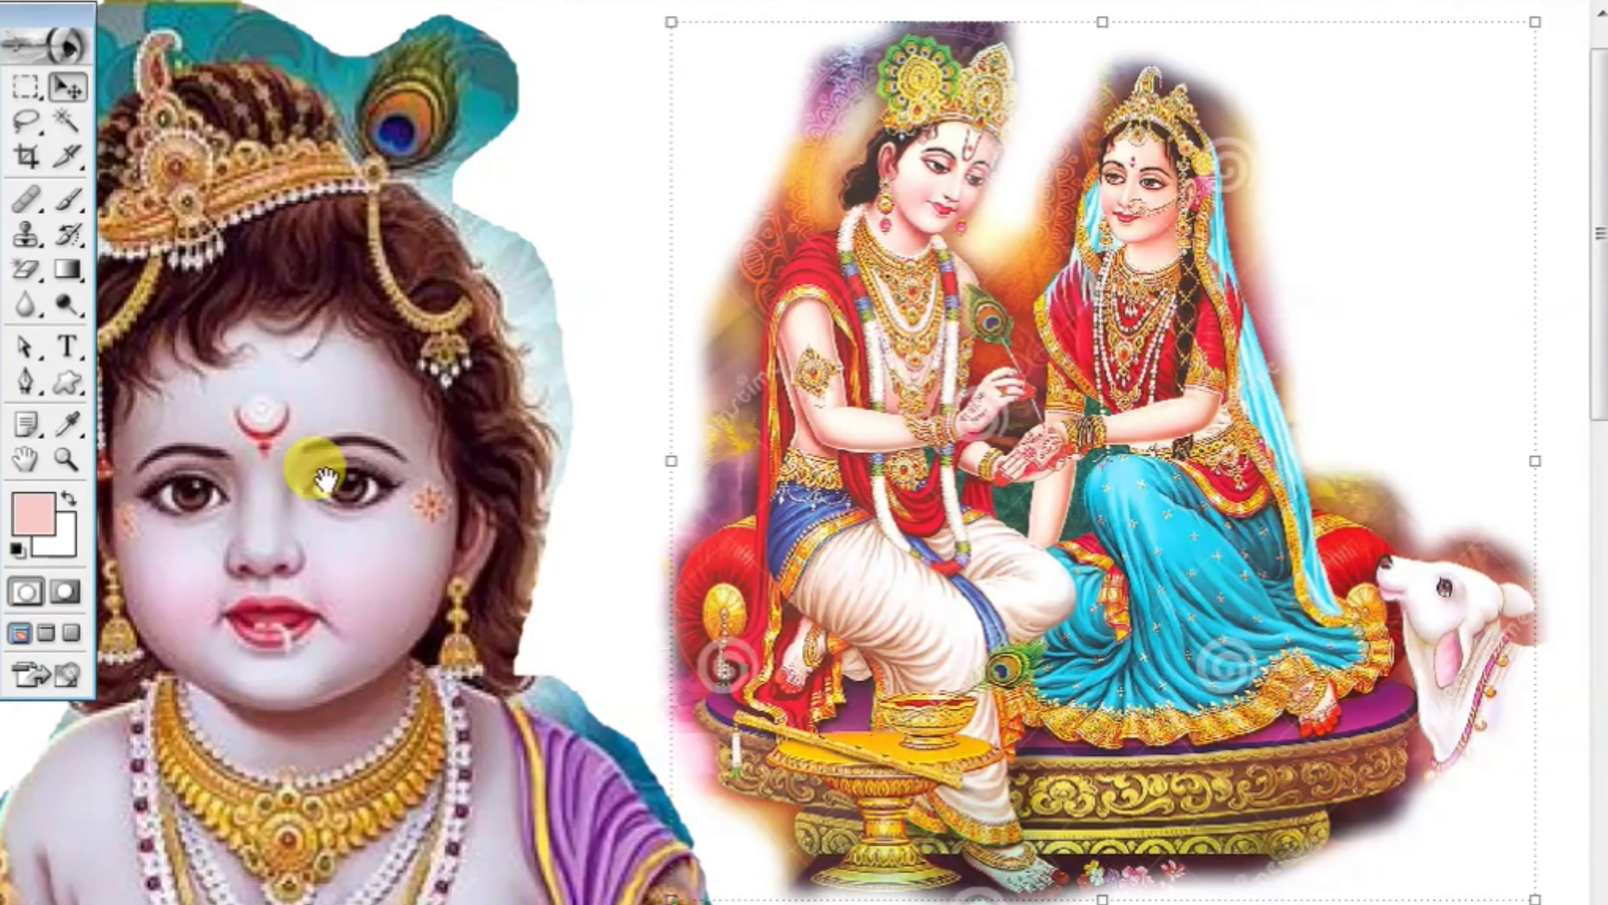
left_click_drag(323, 467, 664, 449)
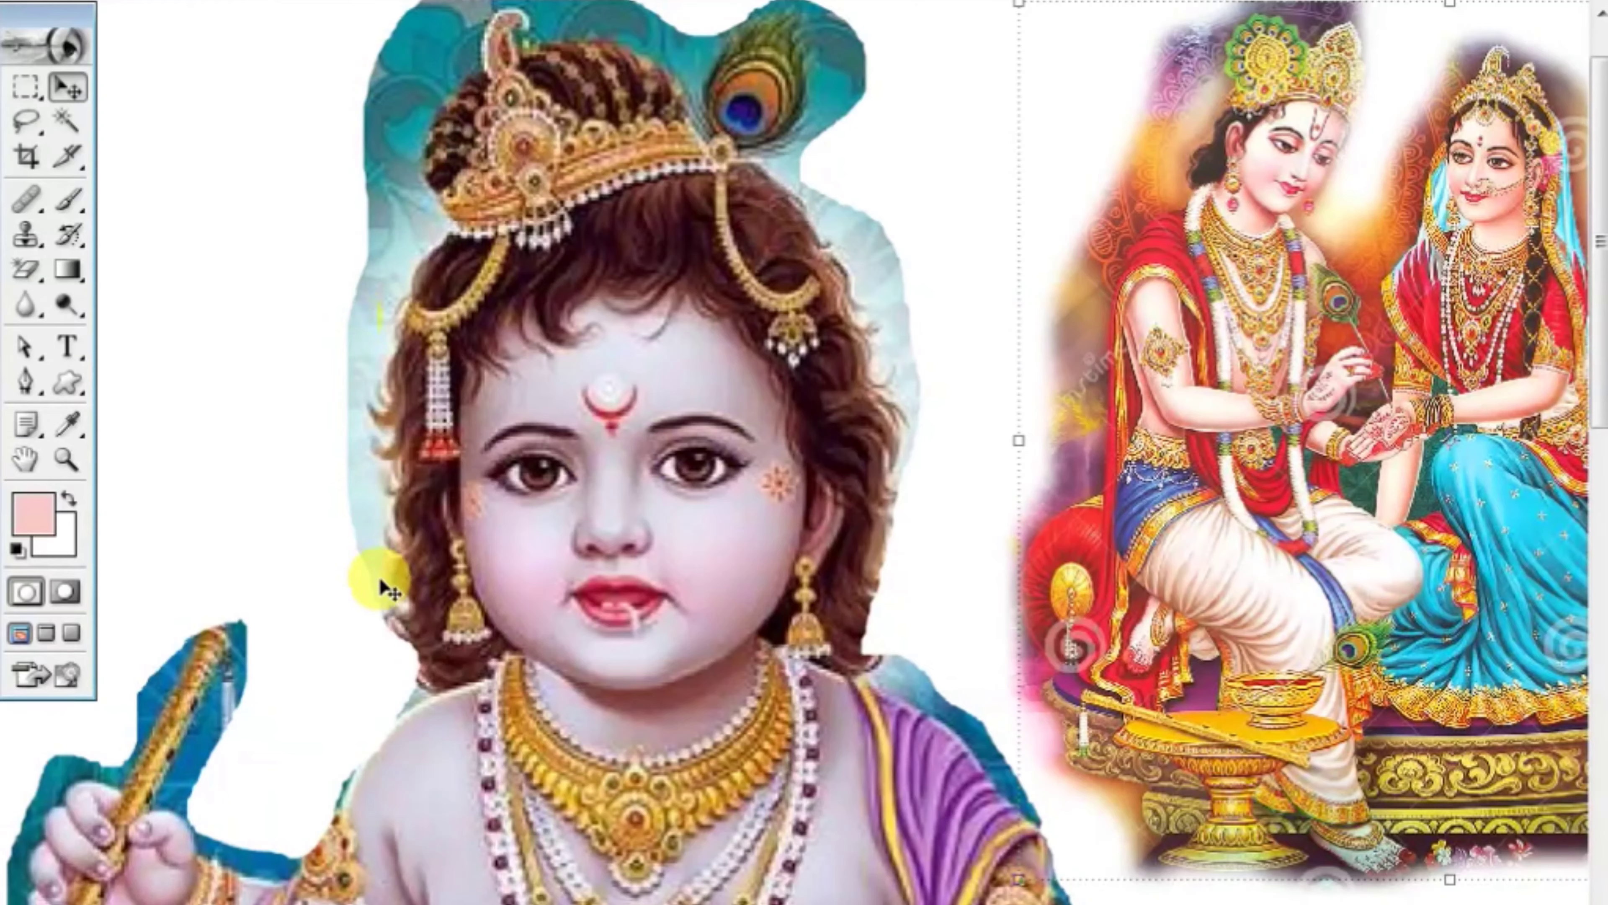
left_click_drag(607, 279, 269, 151)
scroll(785, 380, "up", 5)
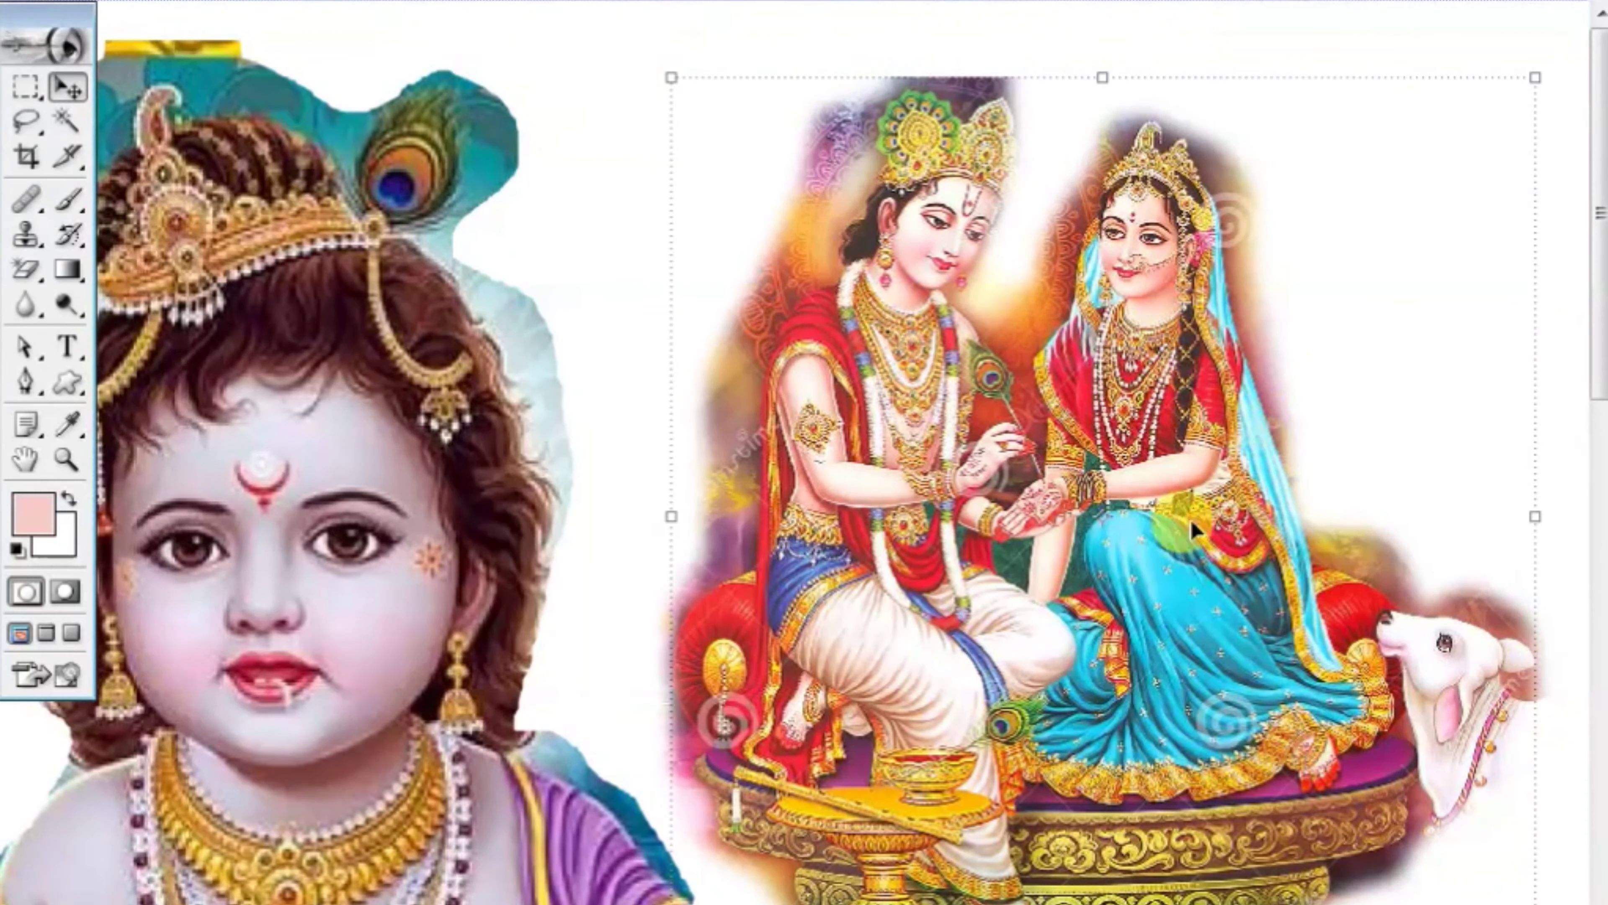
scroll(1188, 564, "down", 3)
scroll(1188, 564, "left", 8)
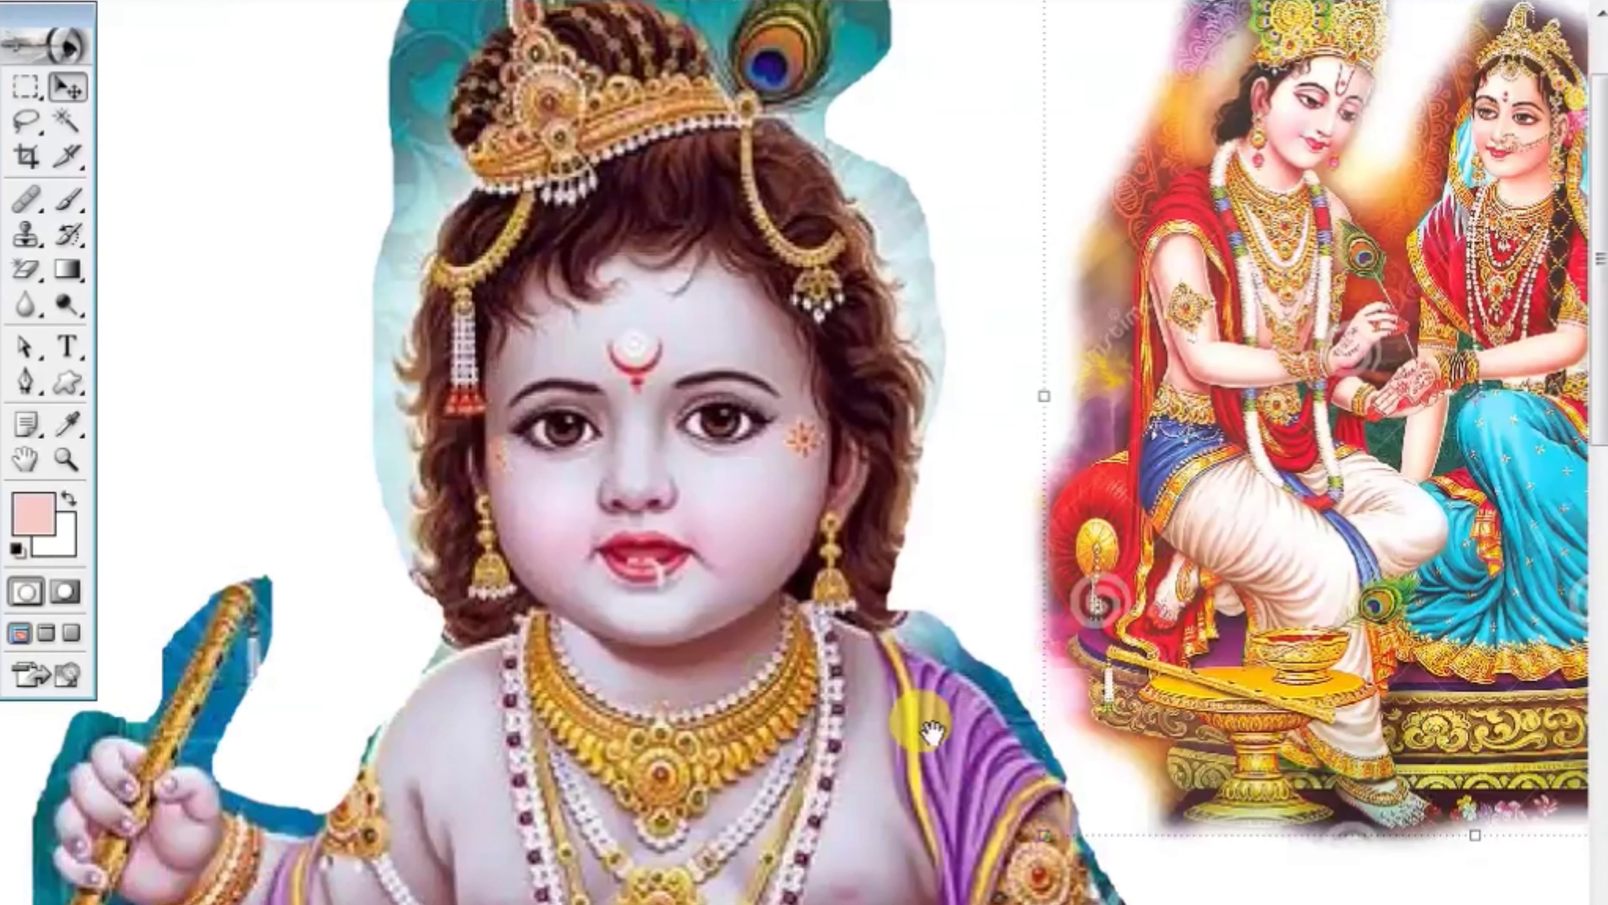
scroll(930, 732, "down", 4)
scroll(323, 574, "down", 2)
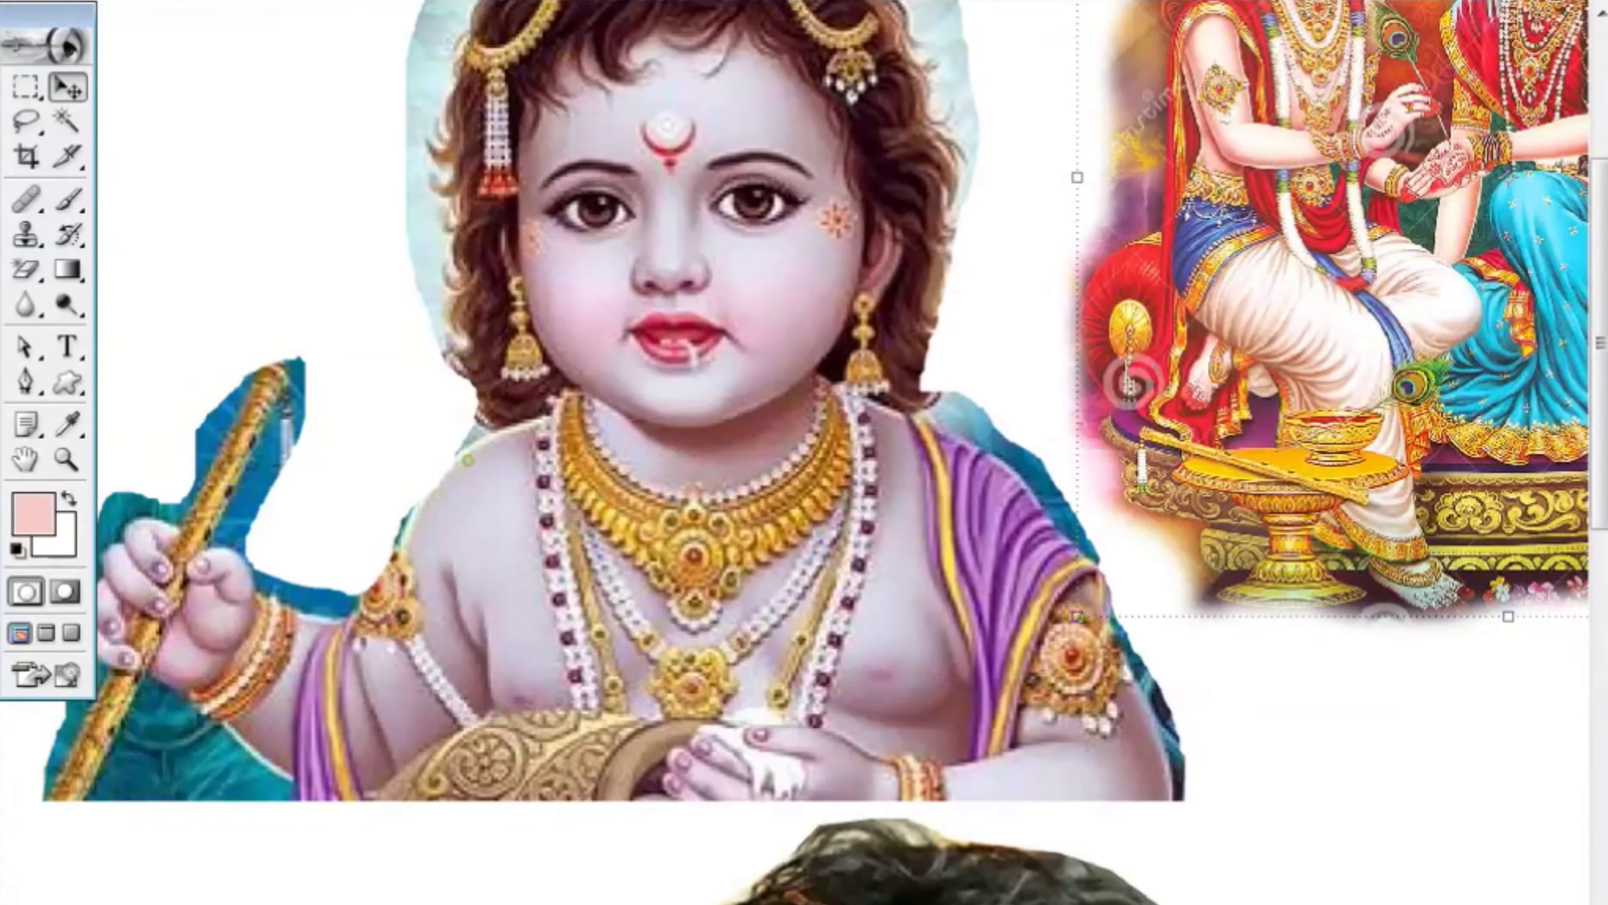
scroll(542, 393, "up", 5)
scroll(541, 393, "right", 2)
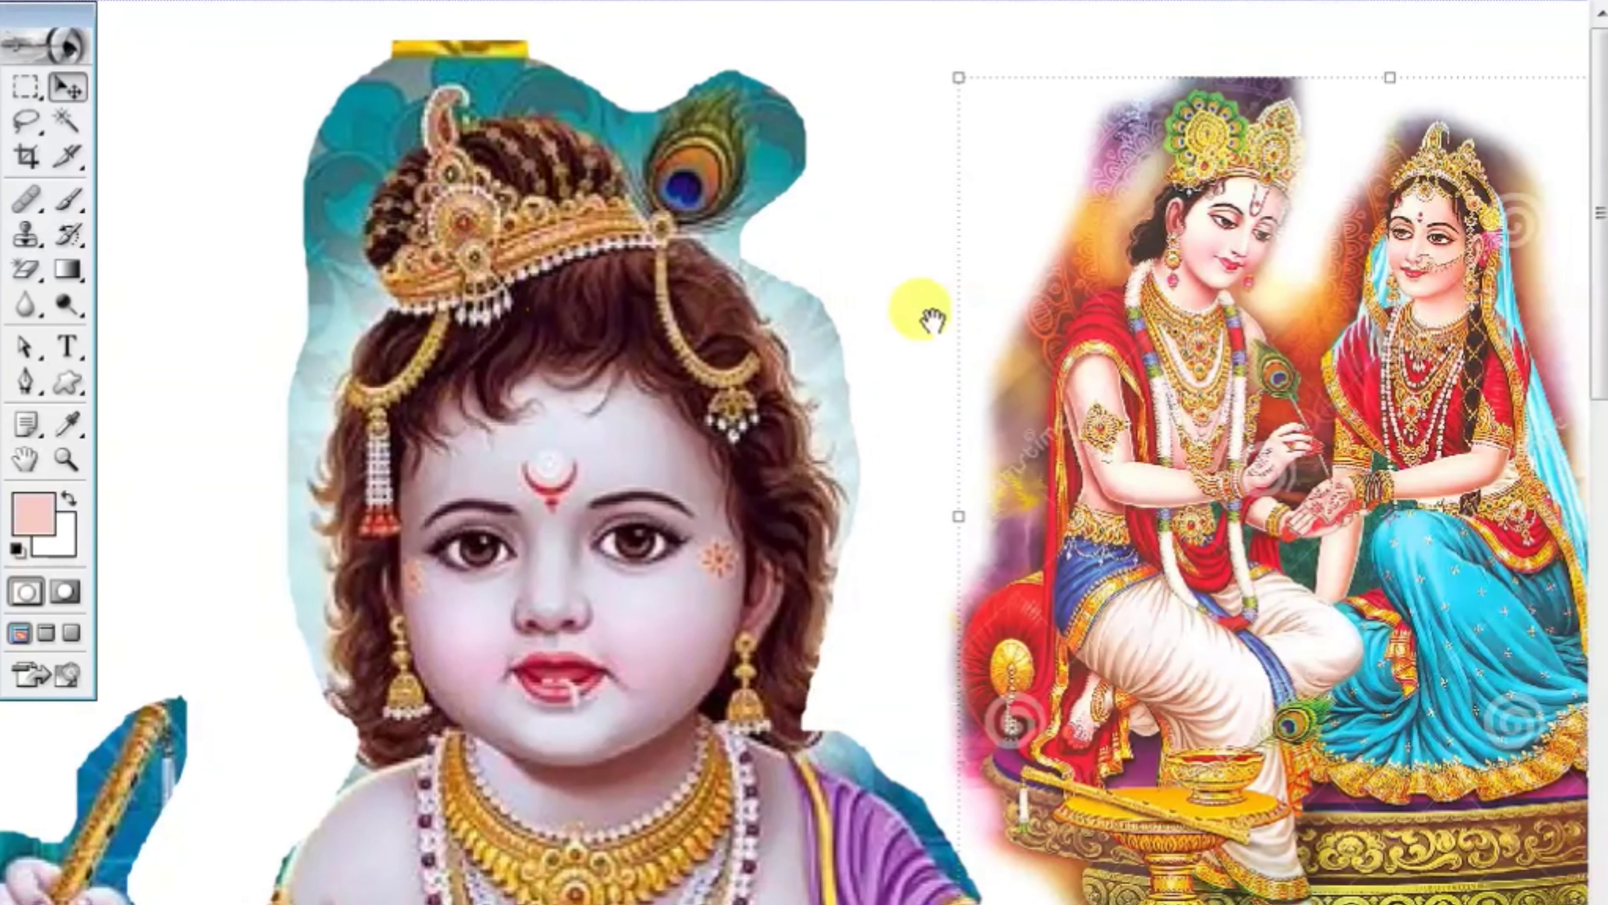
left_click_drag(931, 320, 642, 298)
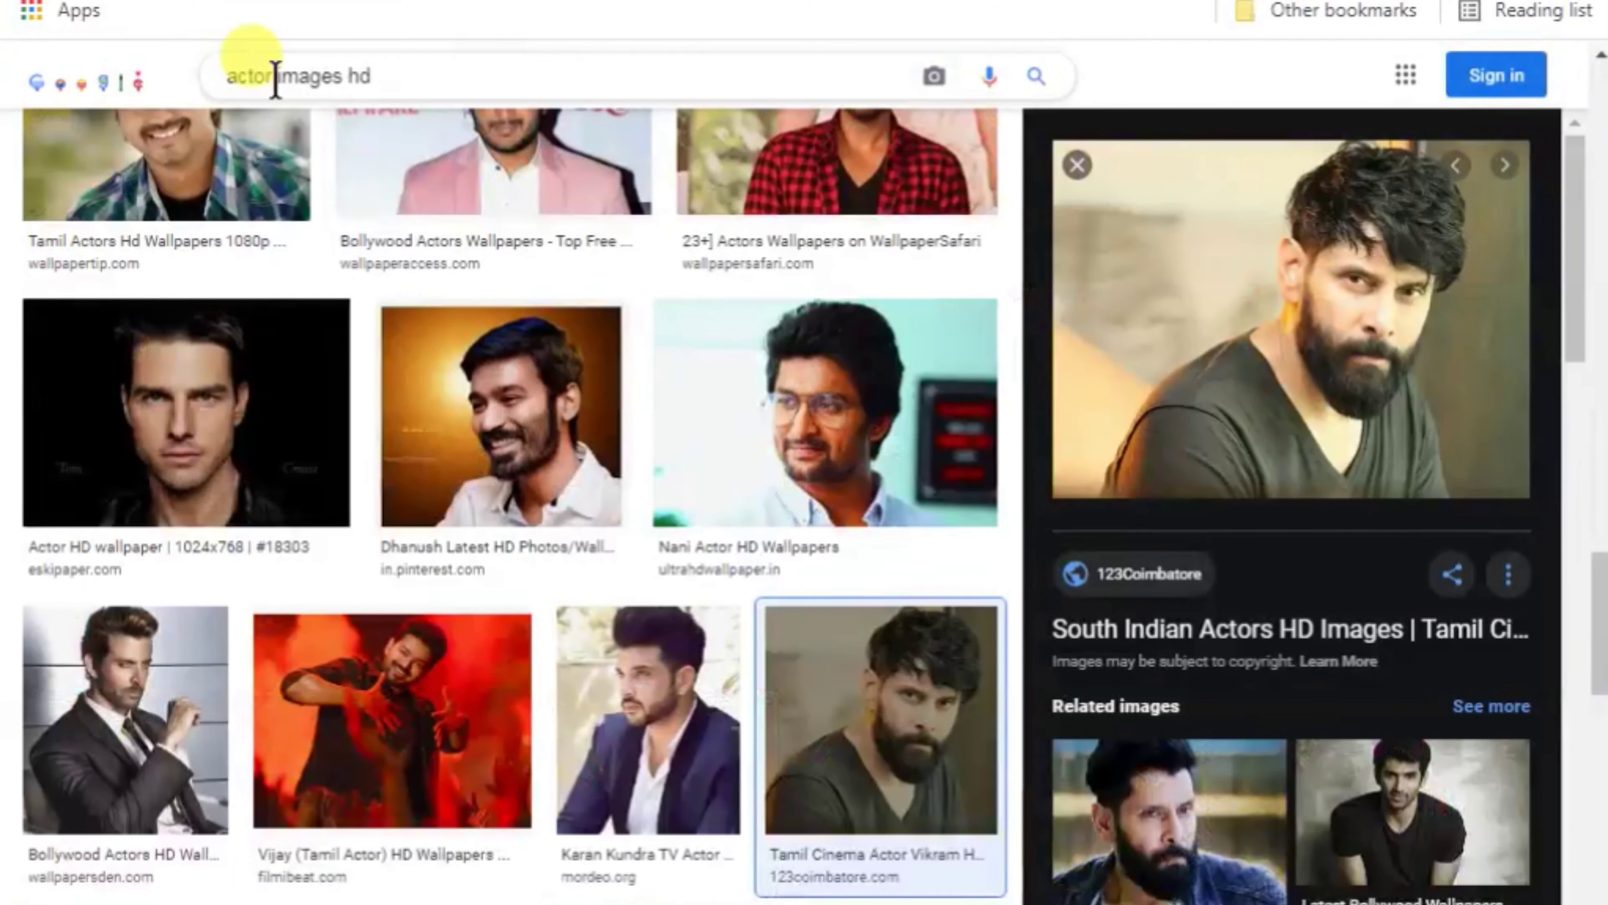
Step: Search Google Images for "background images"
triple_click(406, 79)
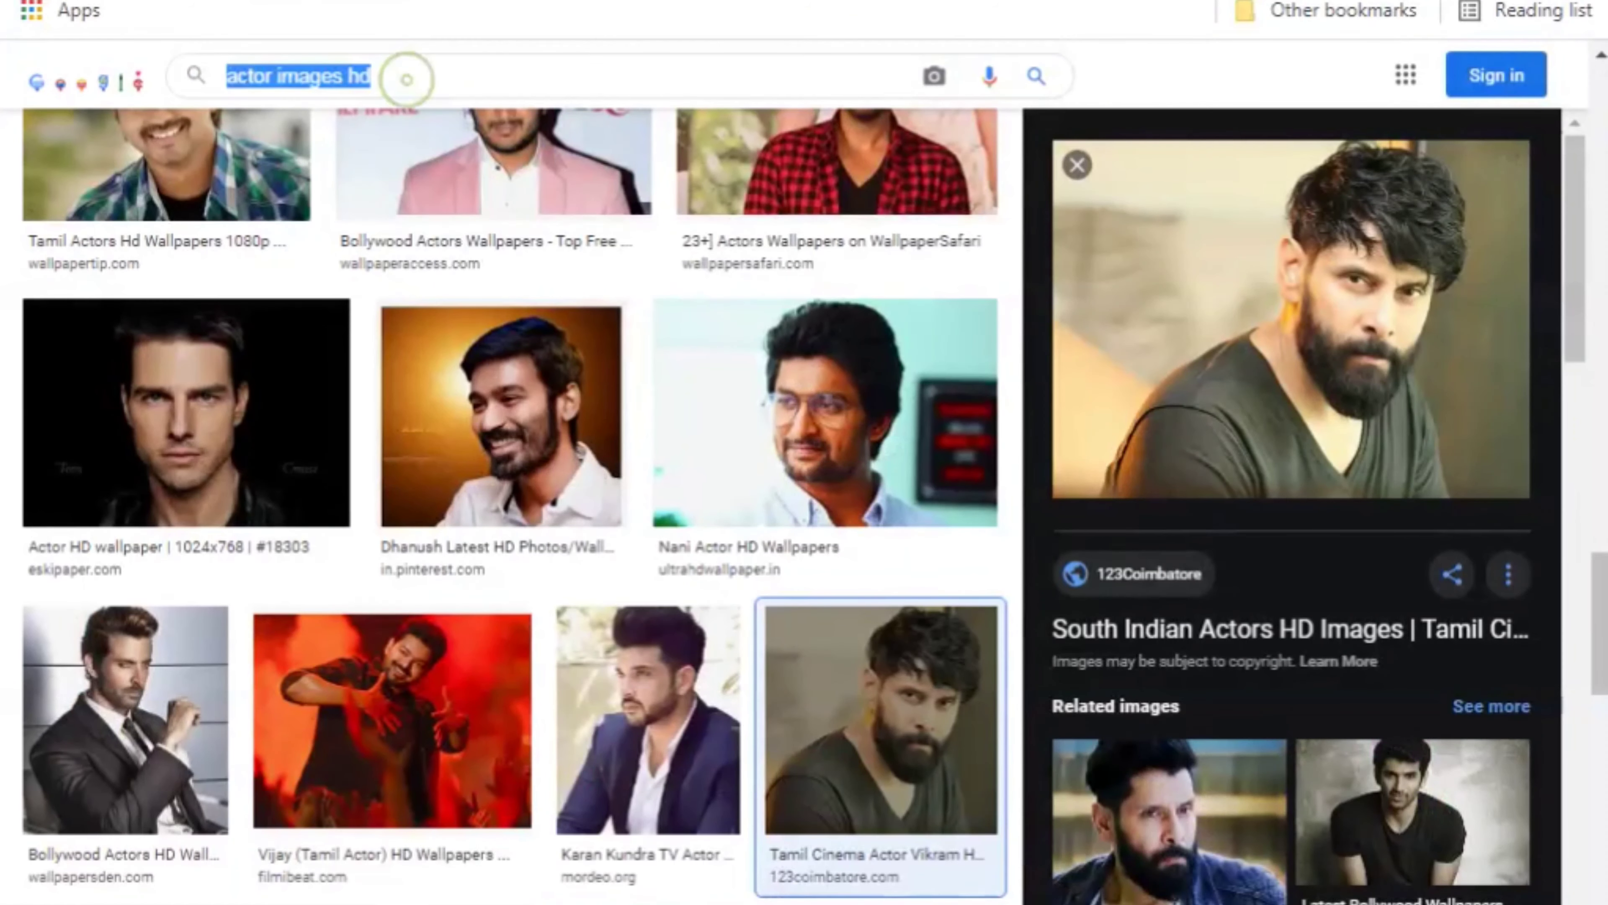
type("bacgk")
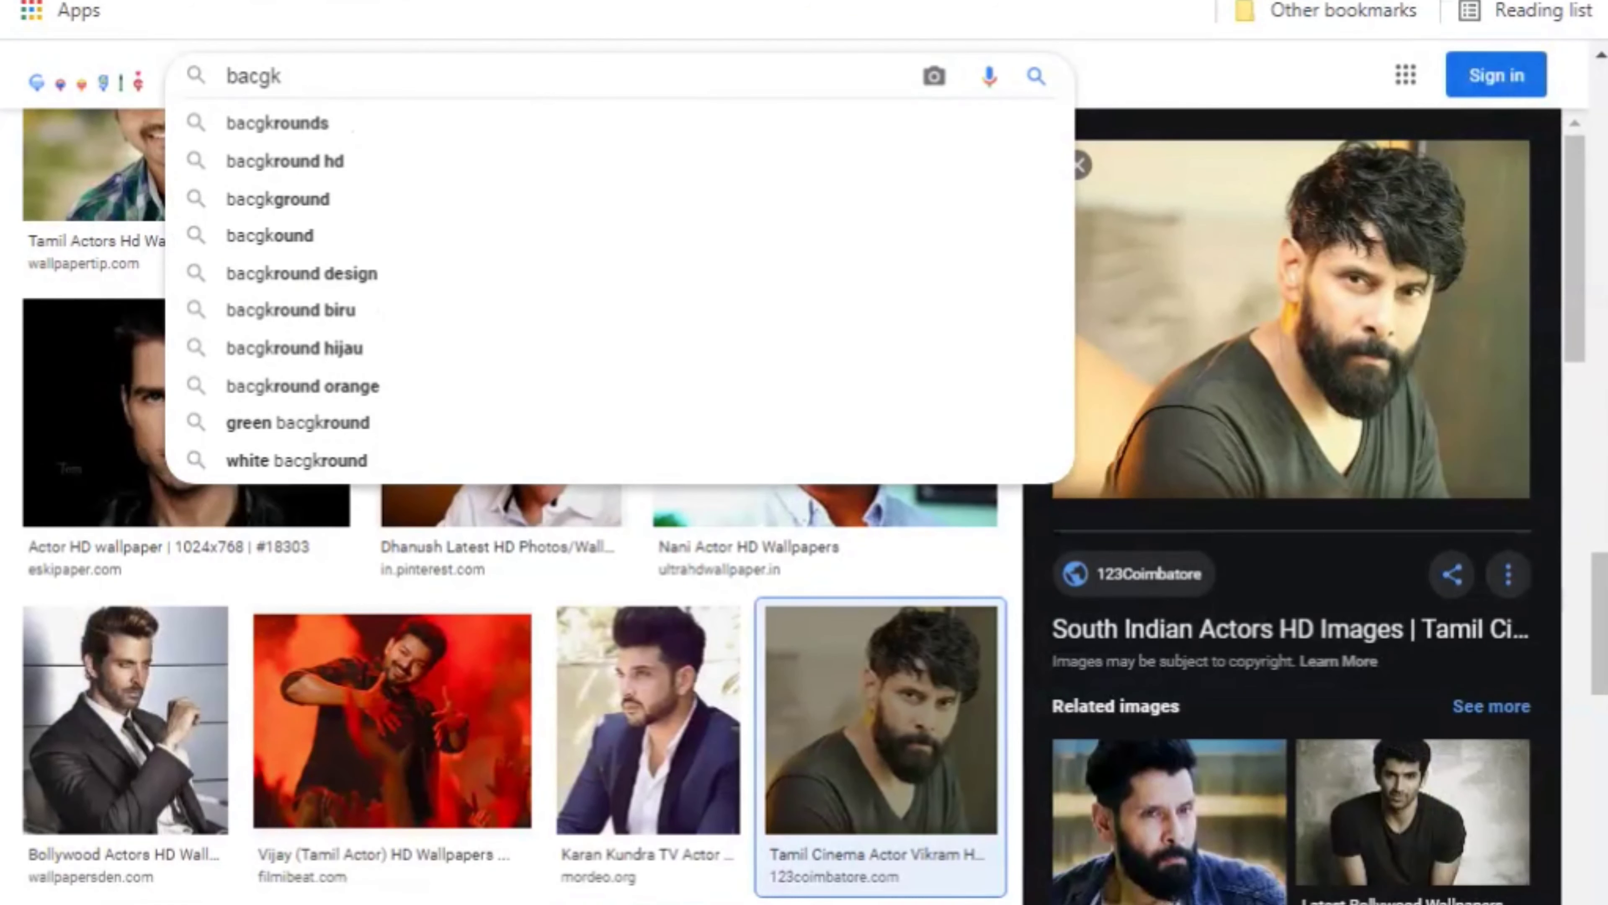
key("BackSpace")
key("BackSpace")
type("kgroun")
key("Down")
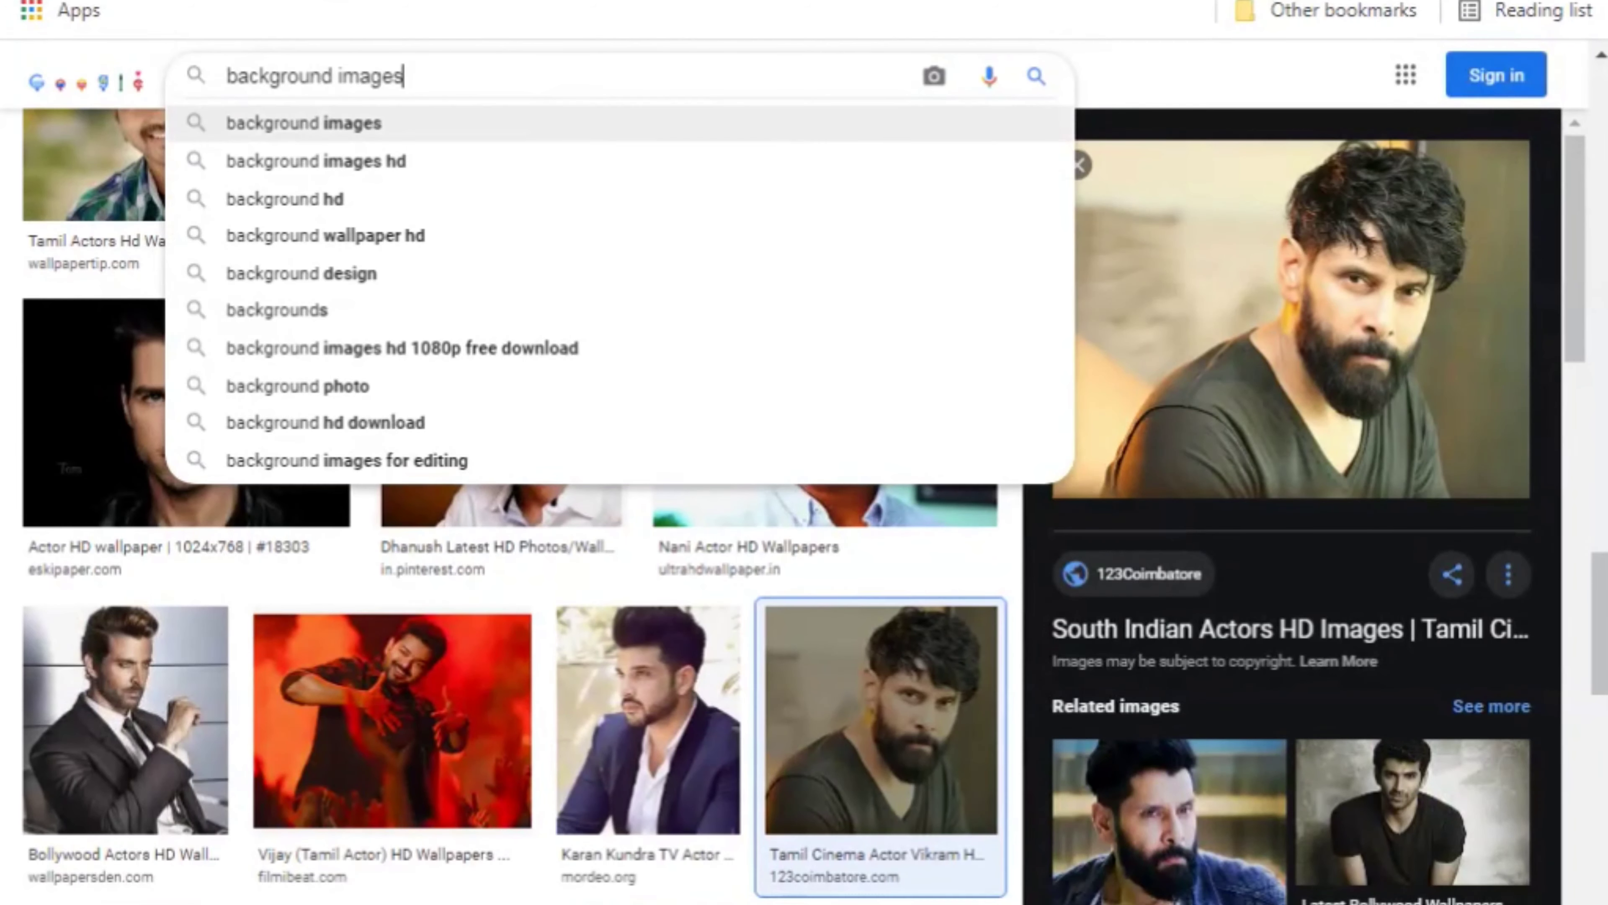
key("Return")
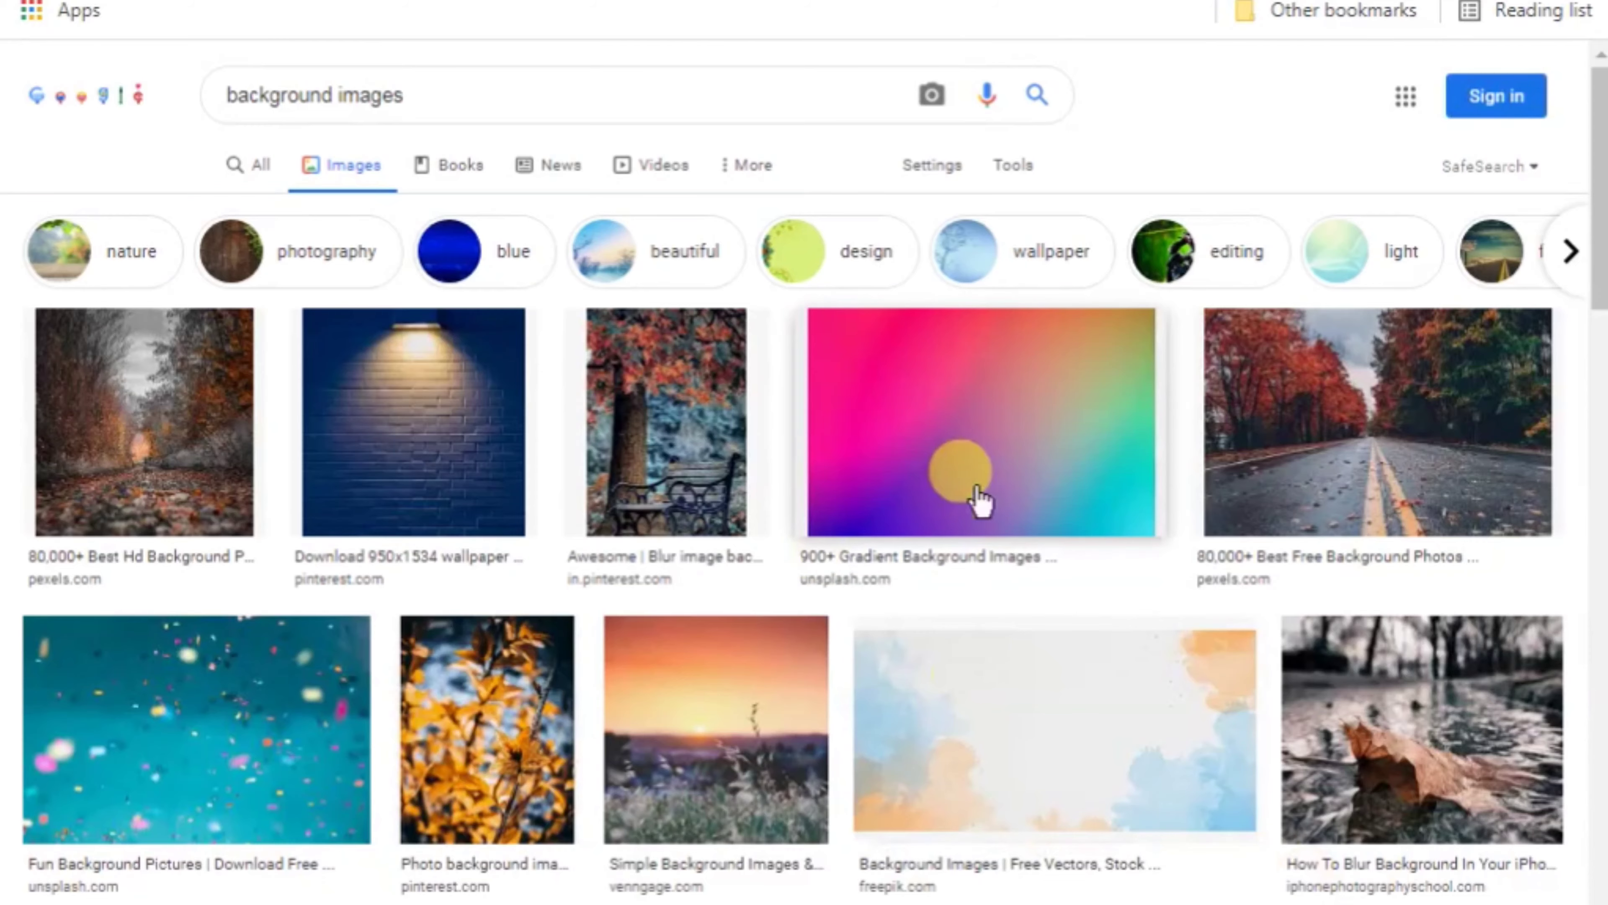
Step: Save the teal confetti background image to the Desktop
left_click(980, 500)
left_click(531, 557)
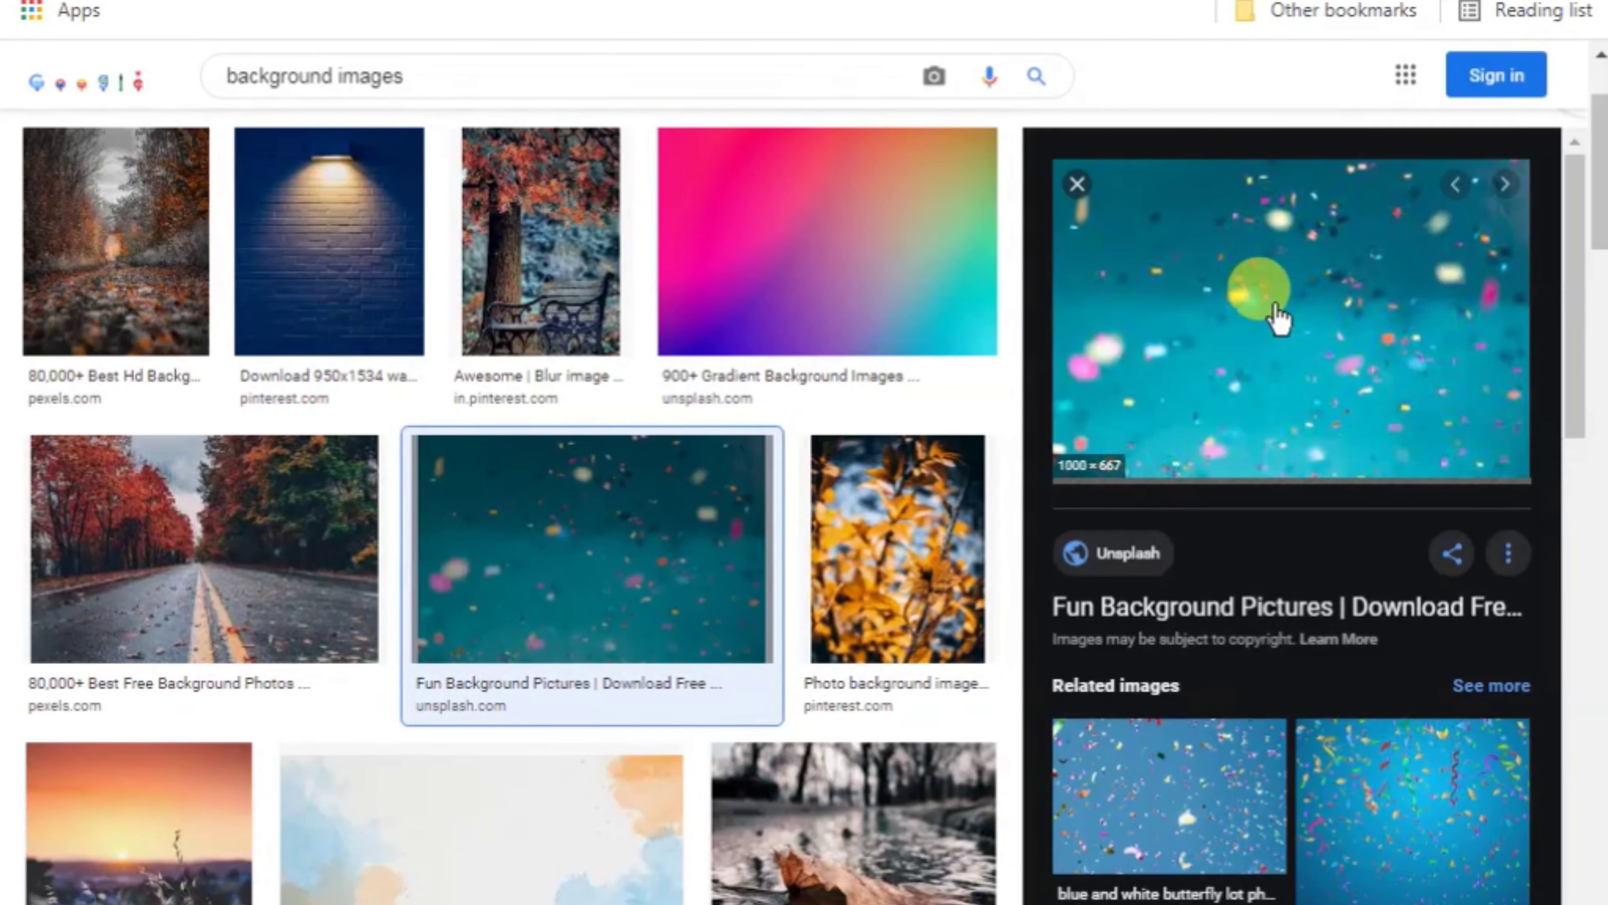
right_click(1279, 320)
left_click(1275, 641)
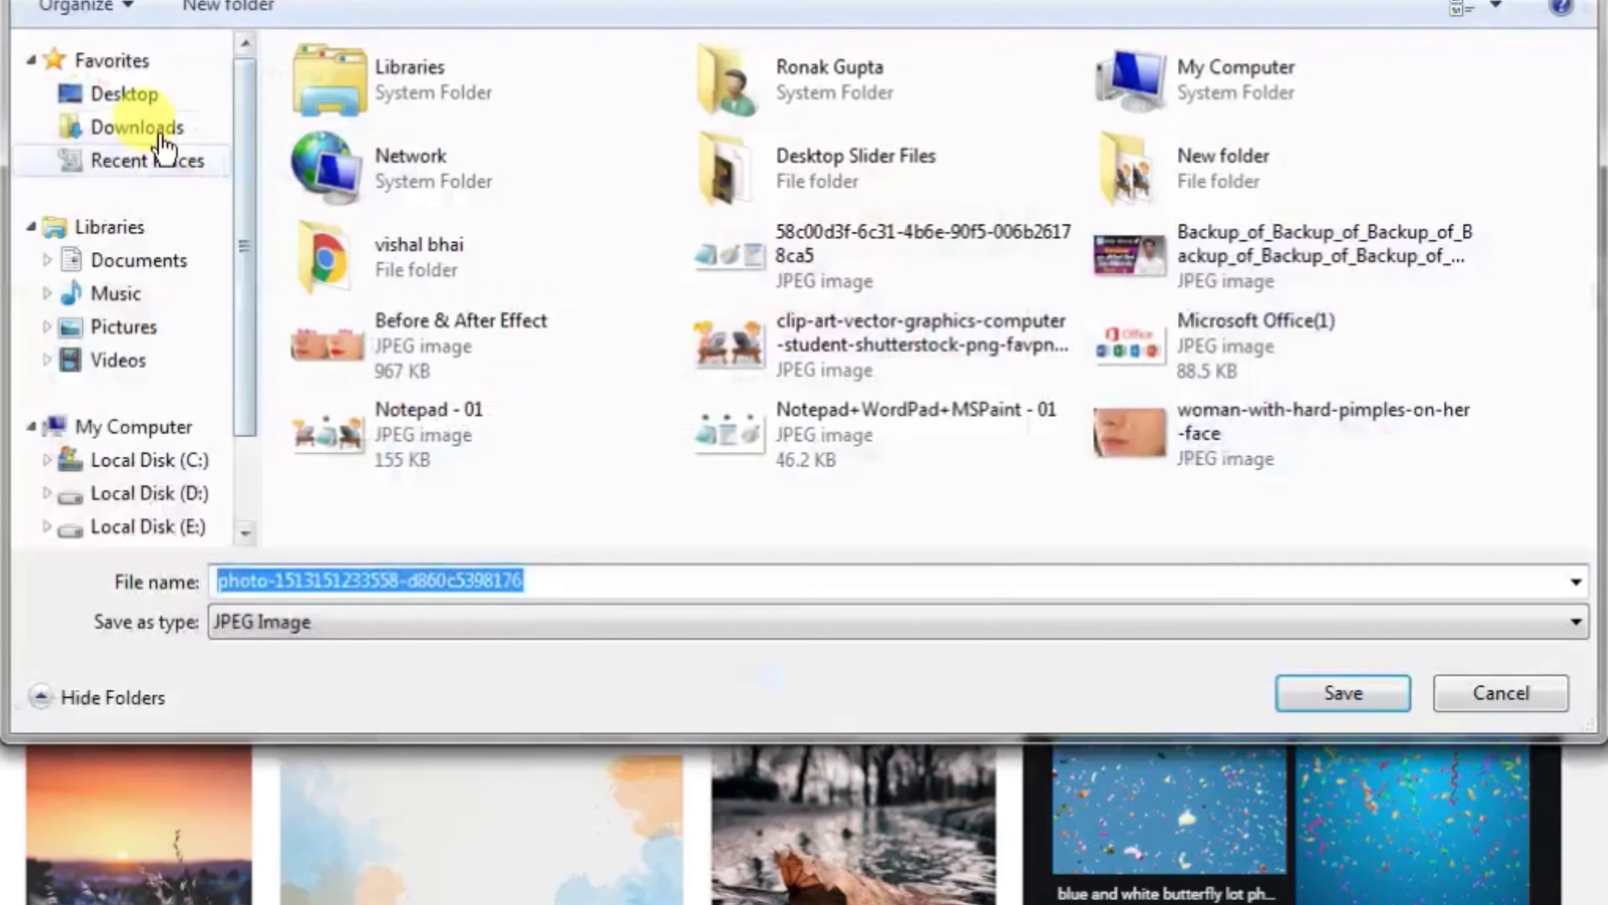
left_click(130, 96)
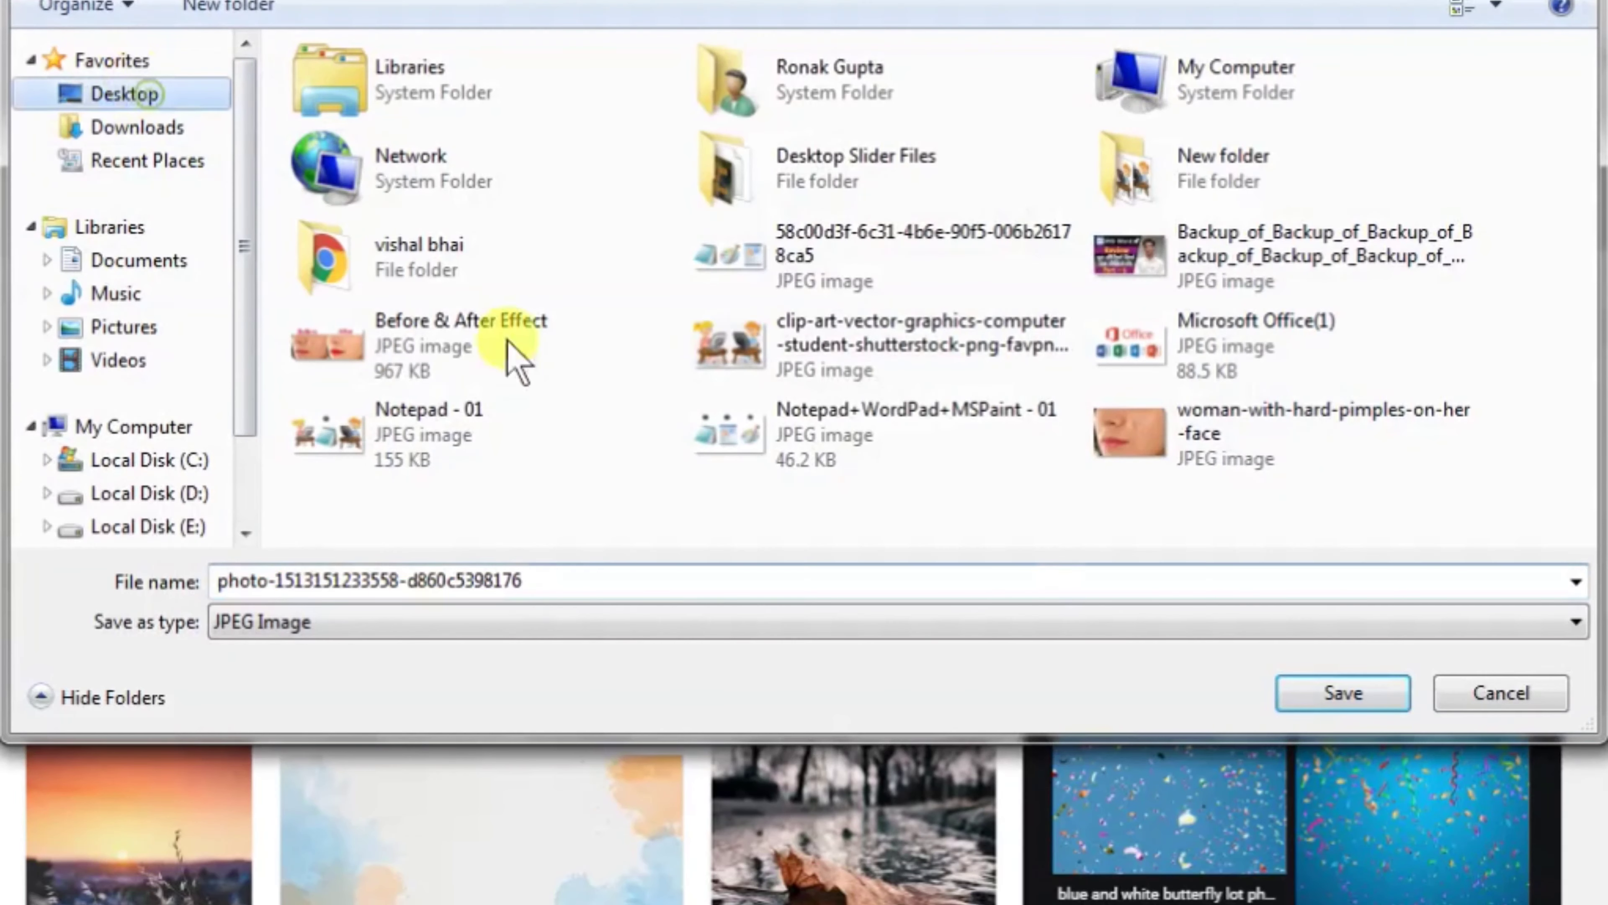
left_click(1294, 691)
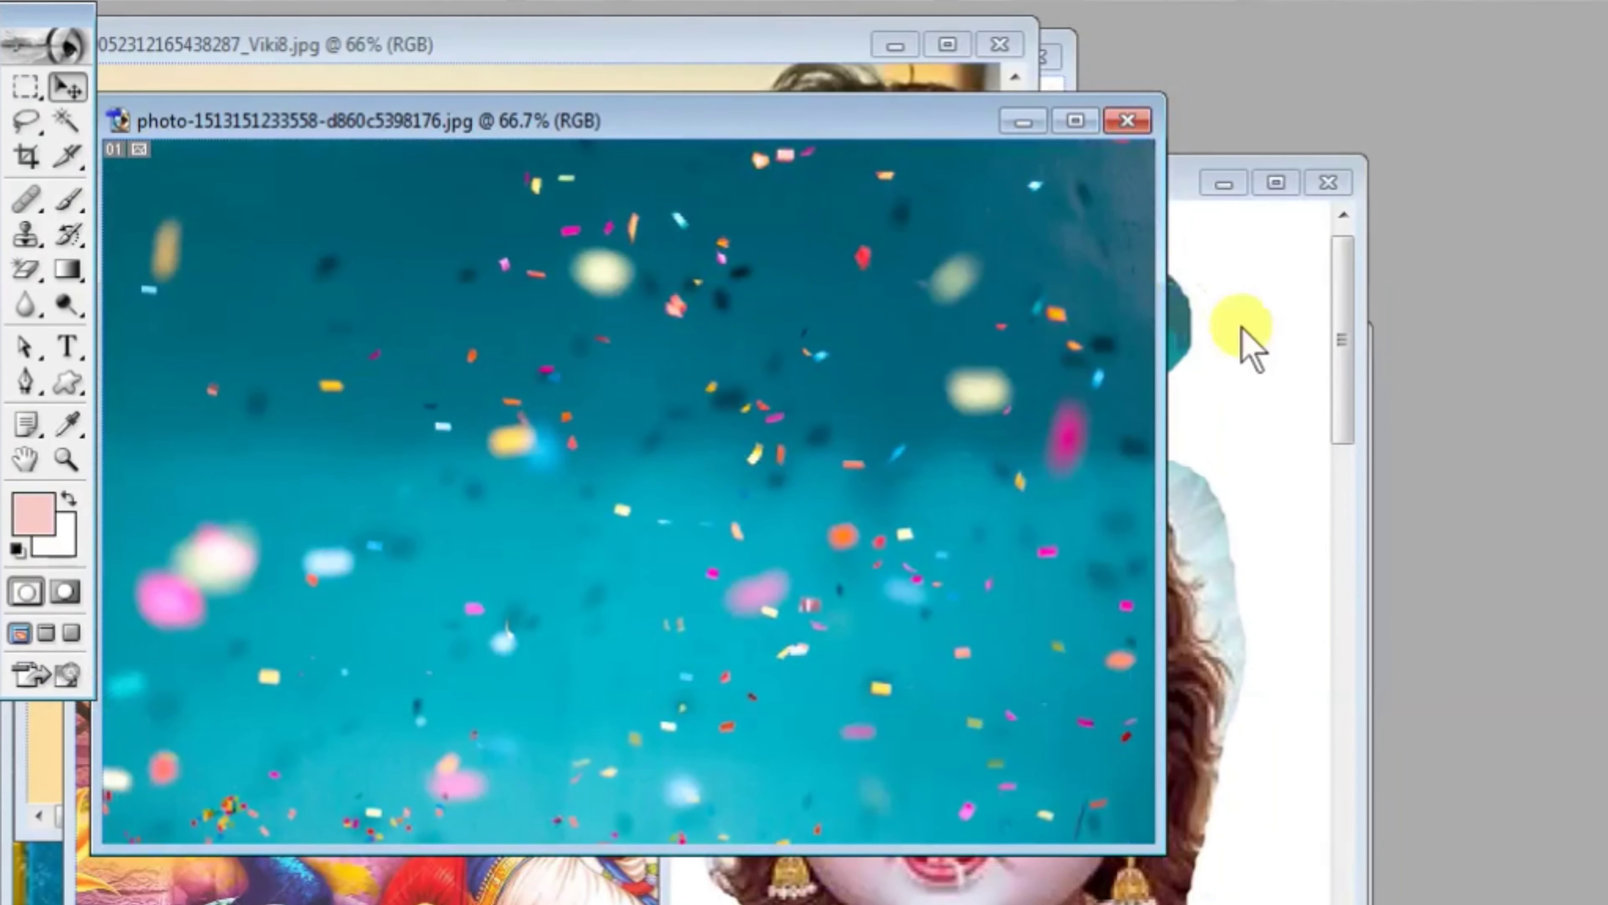
Step: Bring the Radha-Krishna wallpaper forward and maximize it
left_click(1242, 329)
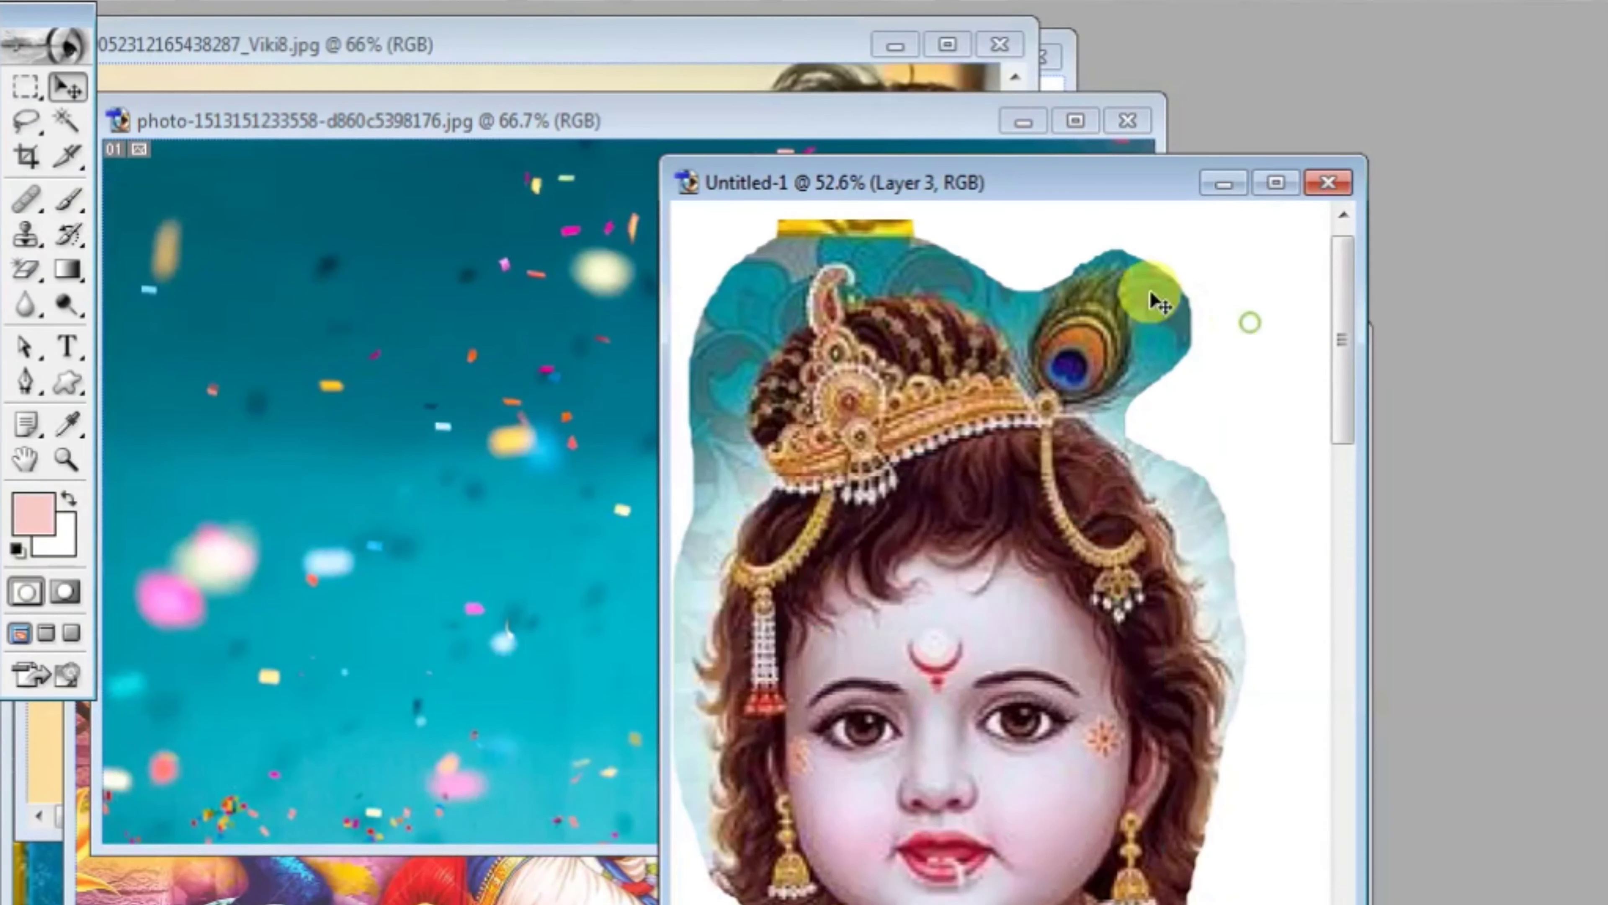
left_click(807, 91)
double_click(1092, 131)
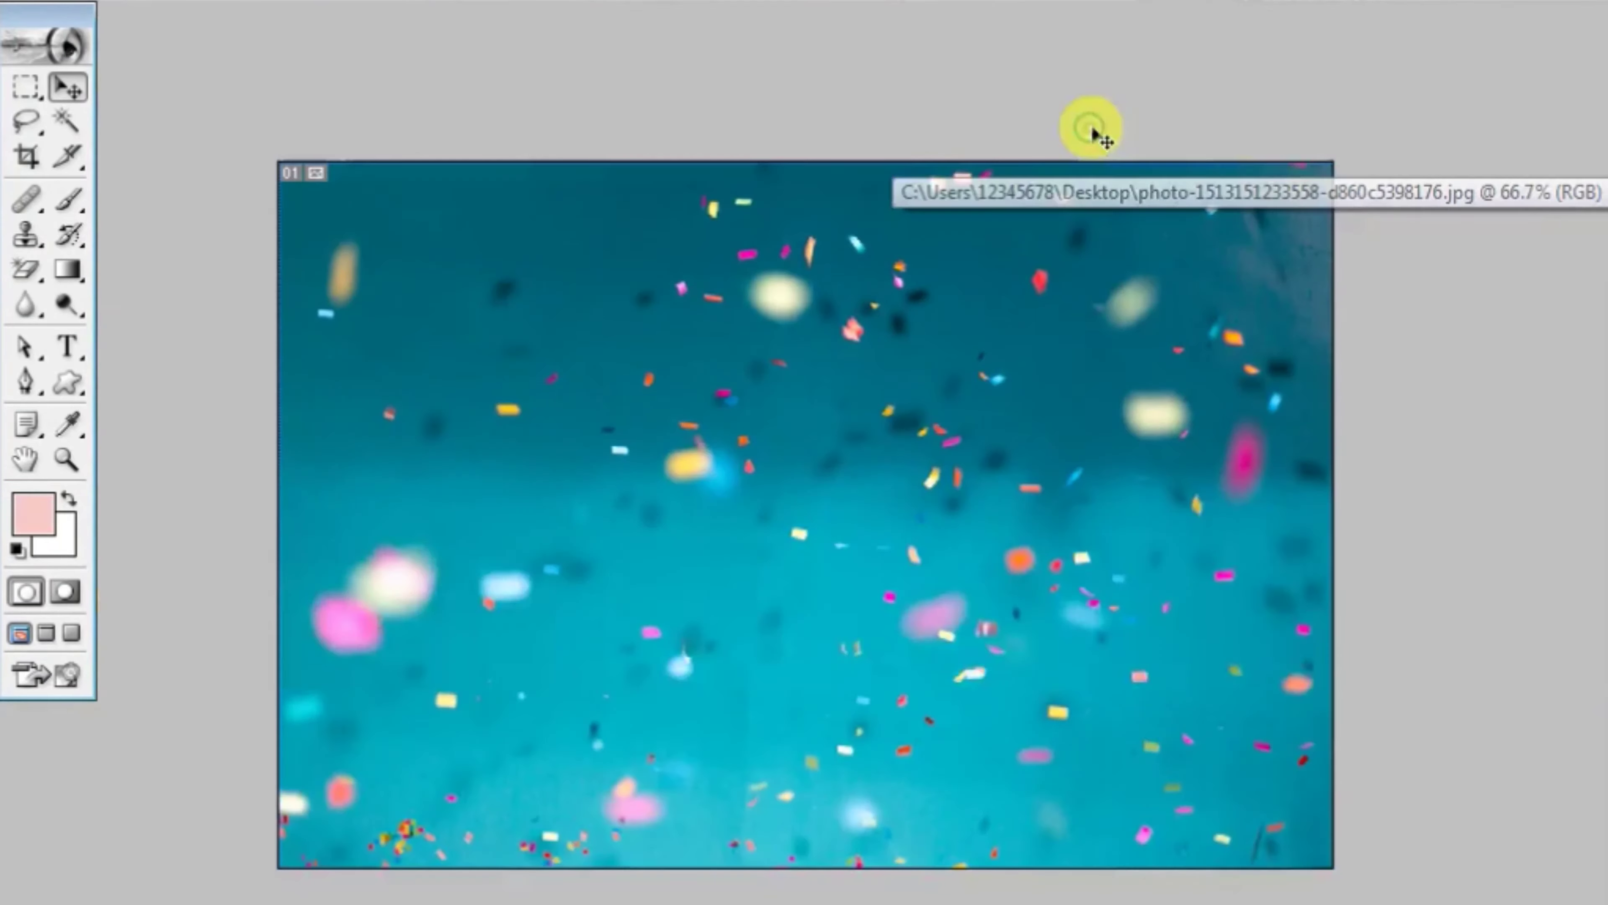
left_click(1482, 16)
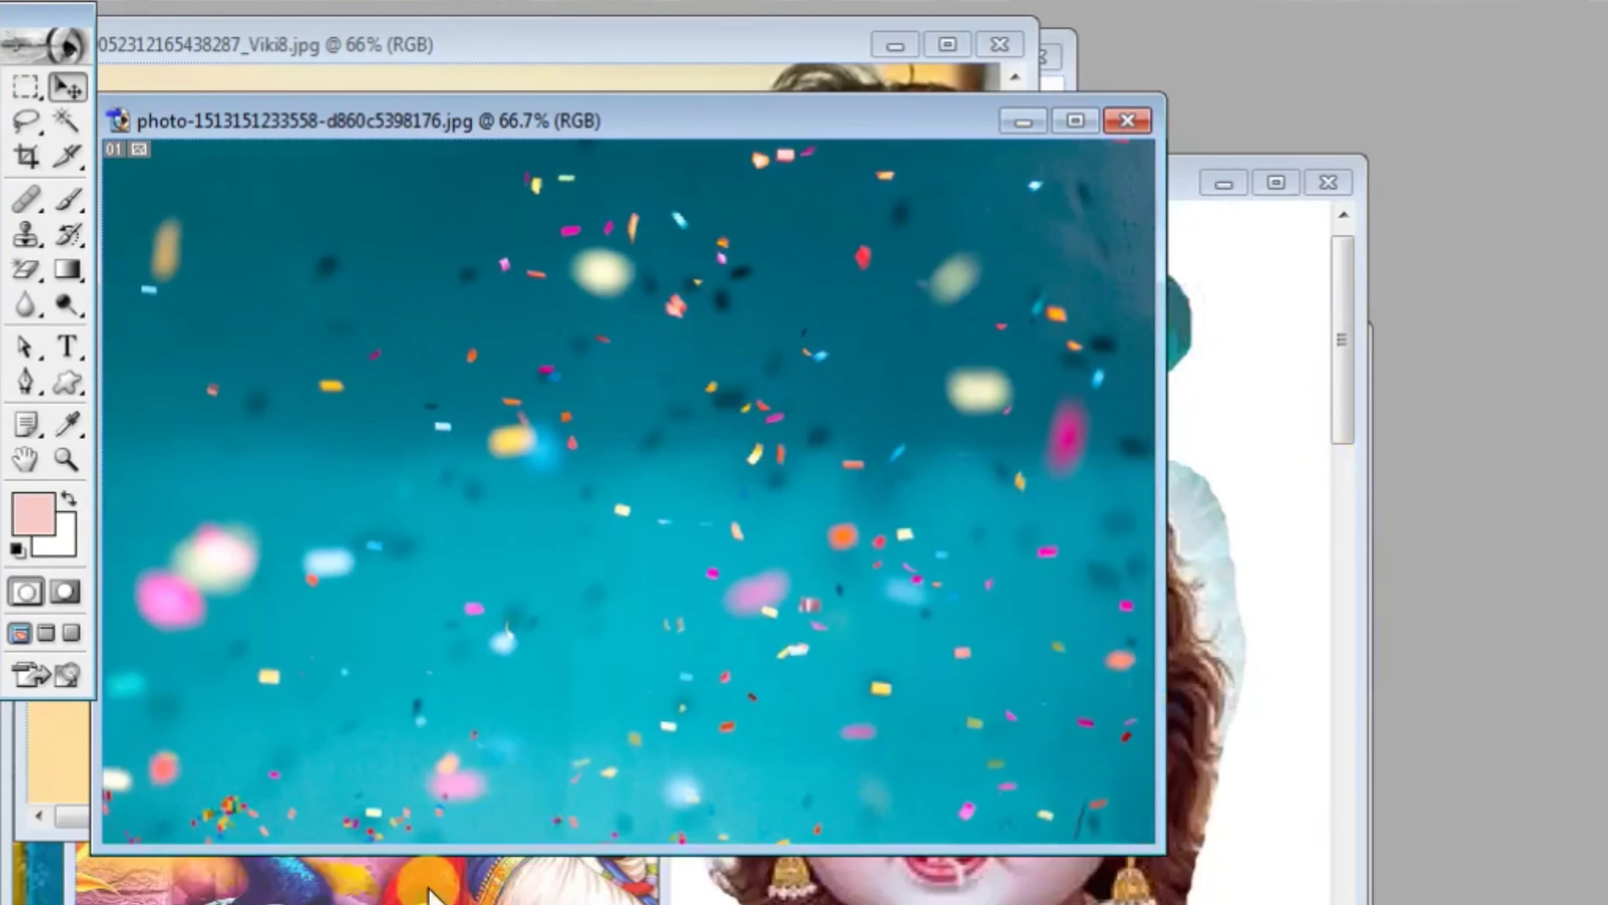
left_click(428, 890)
left_click(1263, 350)
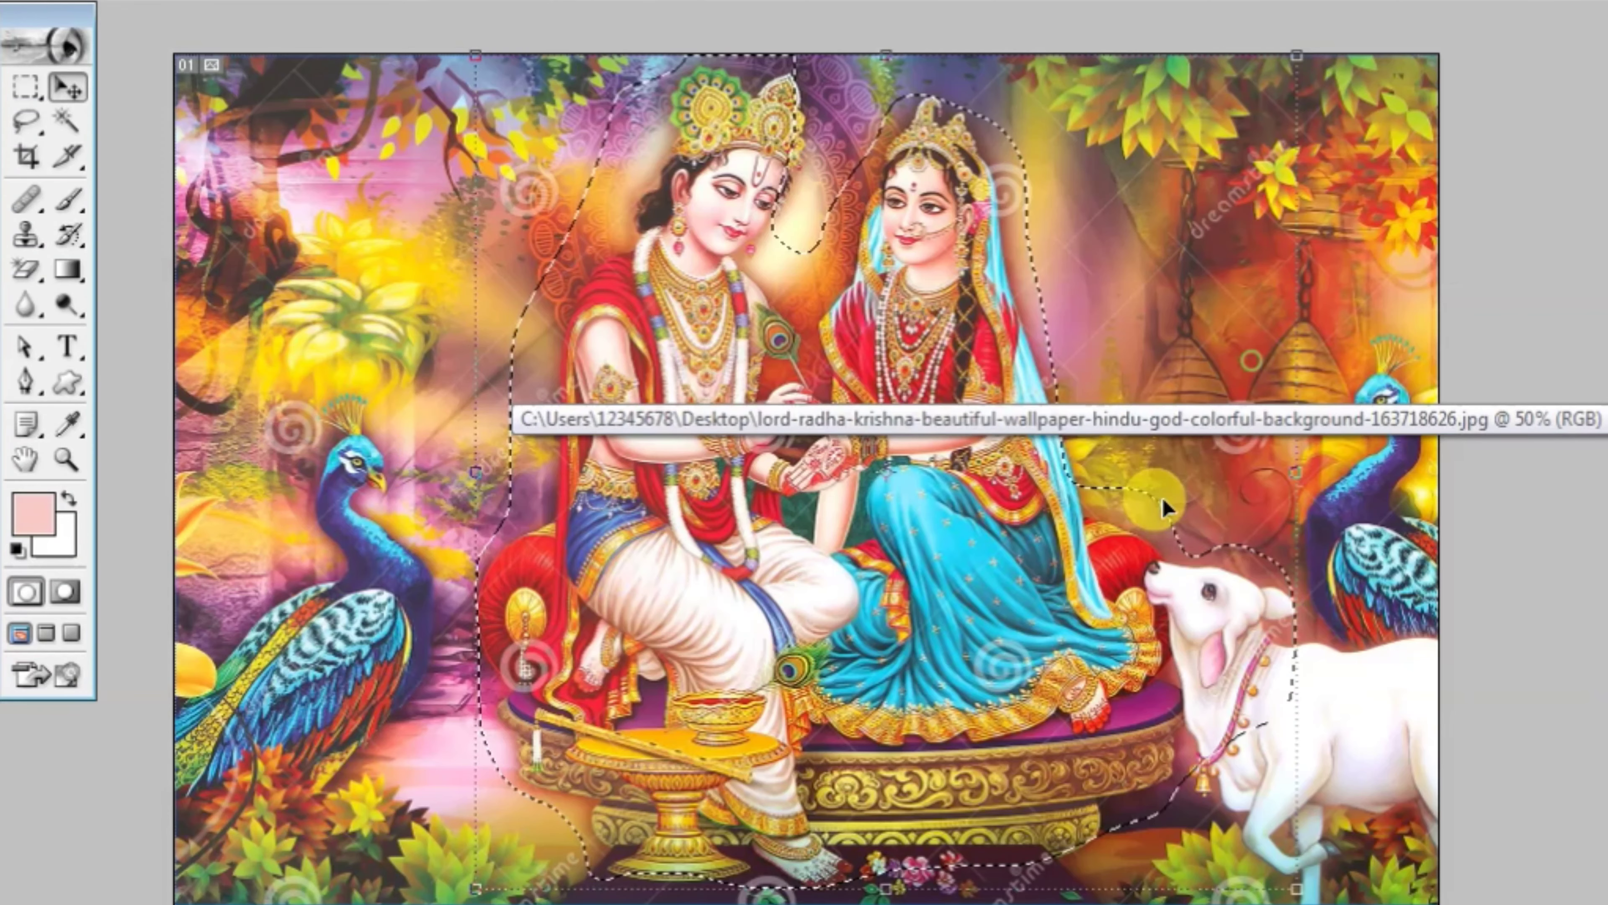
Step: Clear the selection, switch to the Lasso Tool, and fit the whole image after a discarded attempt
key("ctrl+d")
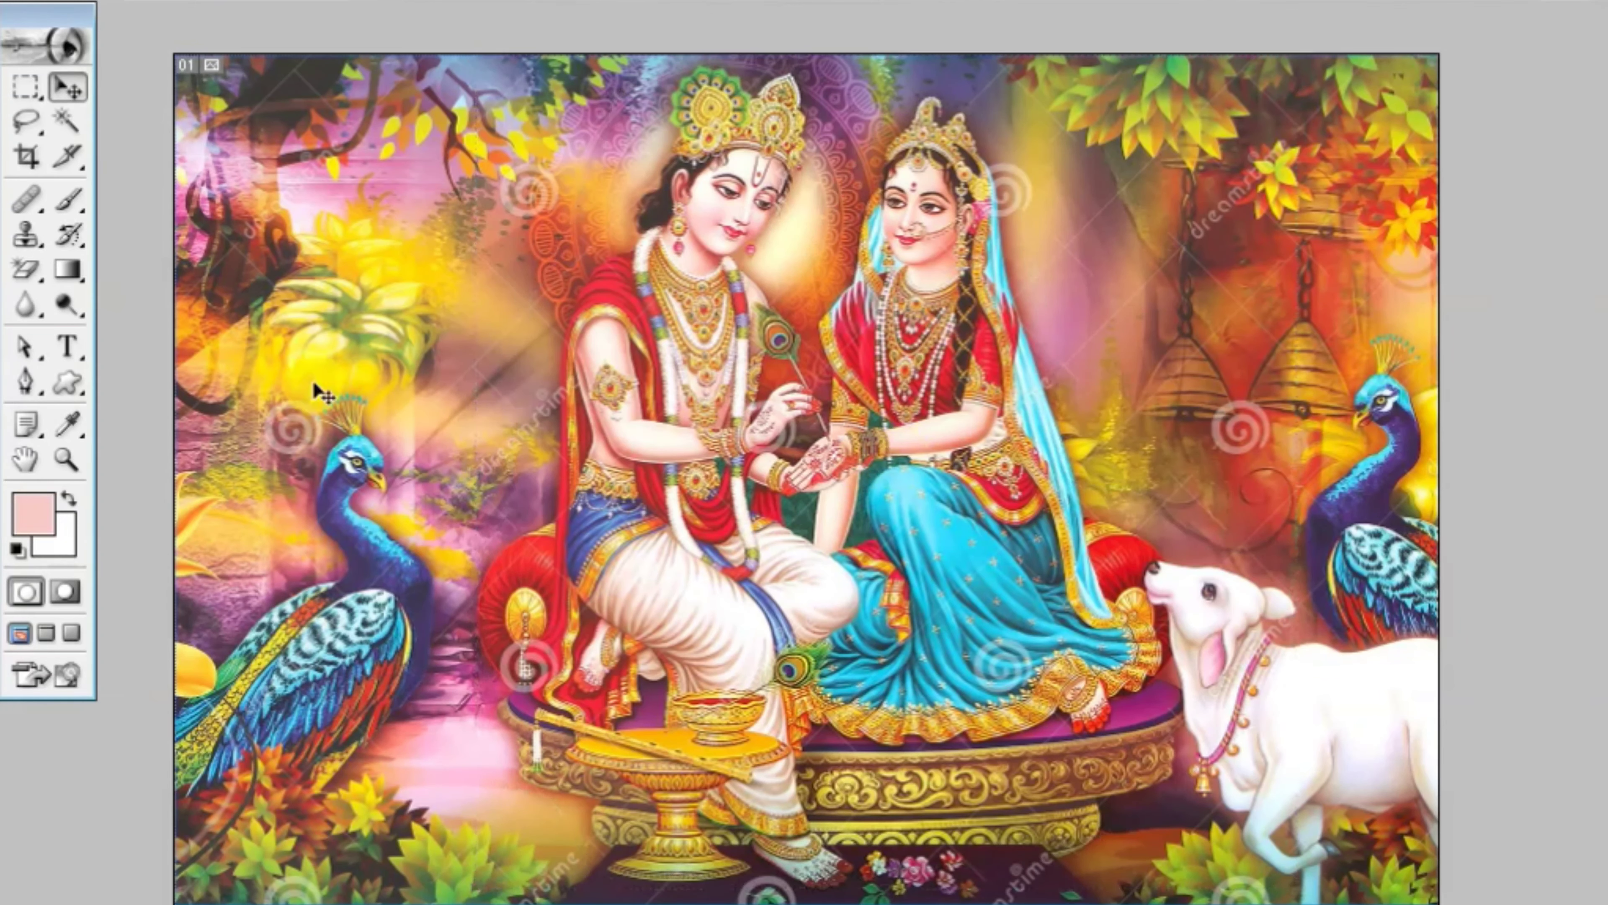
left_click_drag(31, 130, 100, 131)
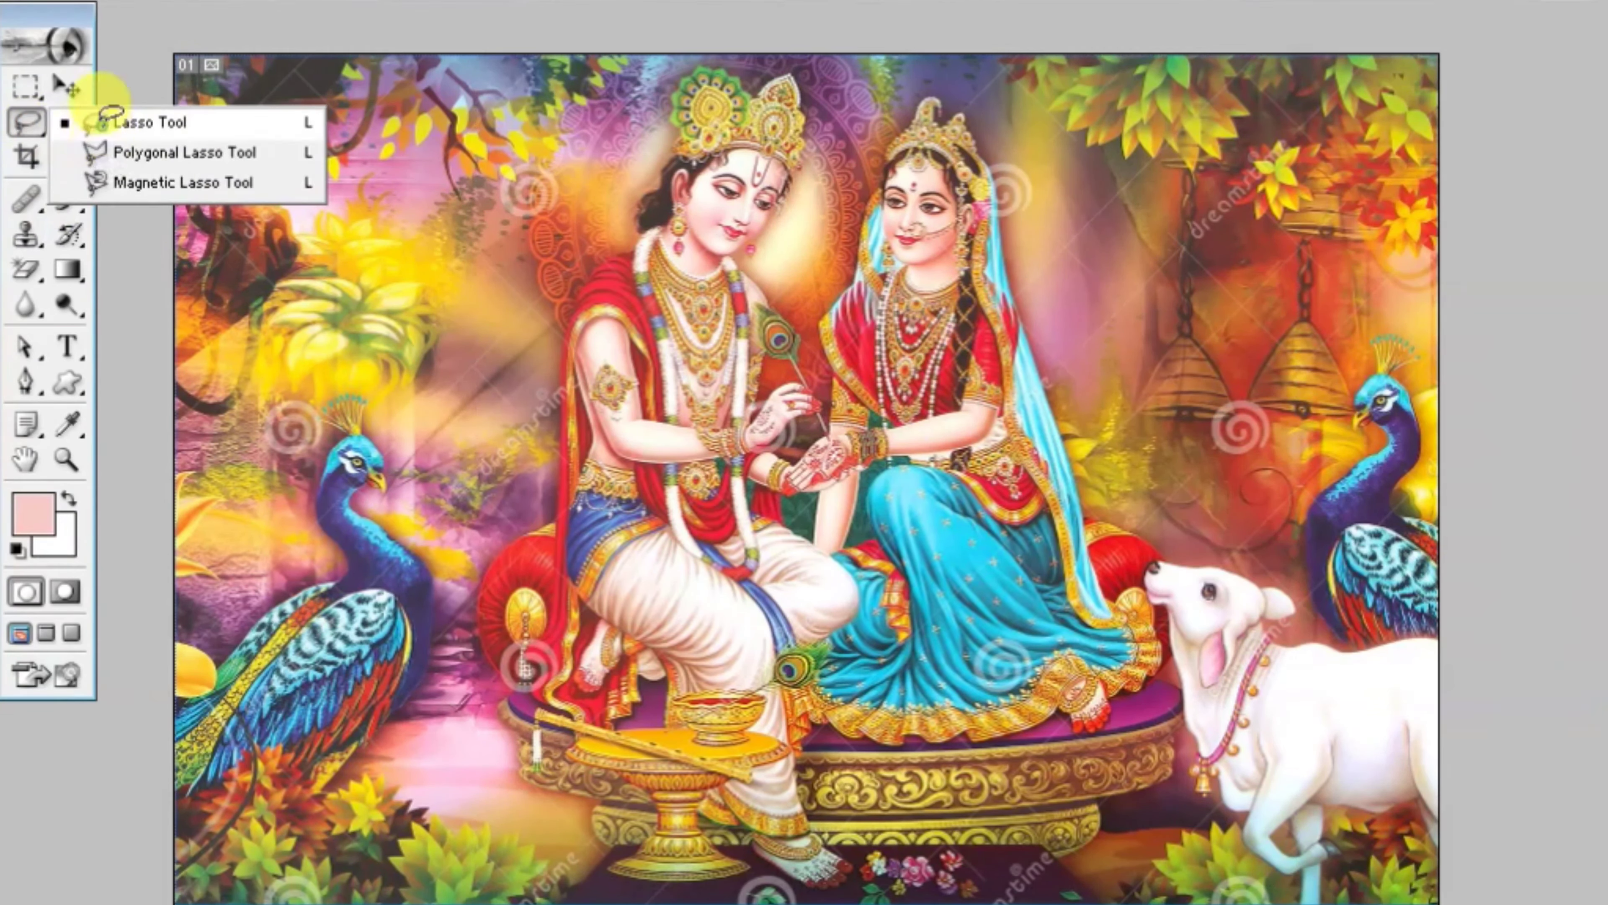
left_click(100, 122)
left_click_drag(589, 868, 548, 791)
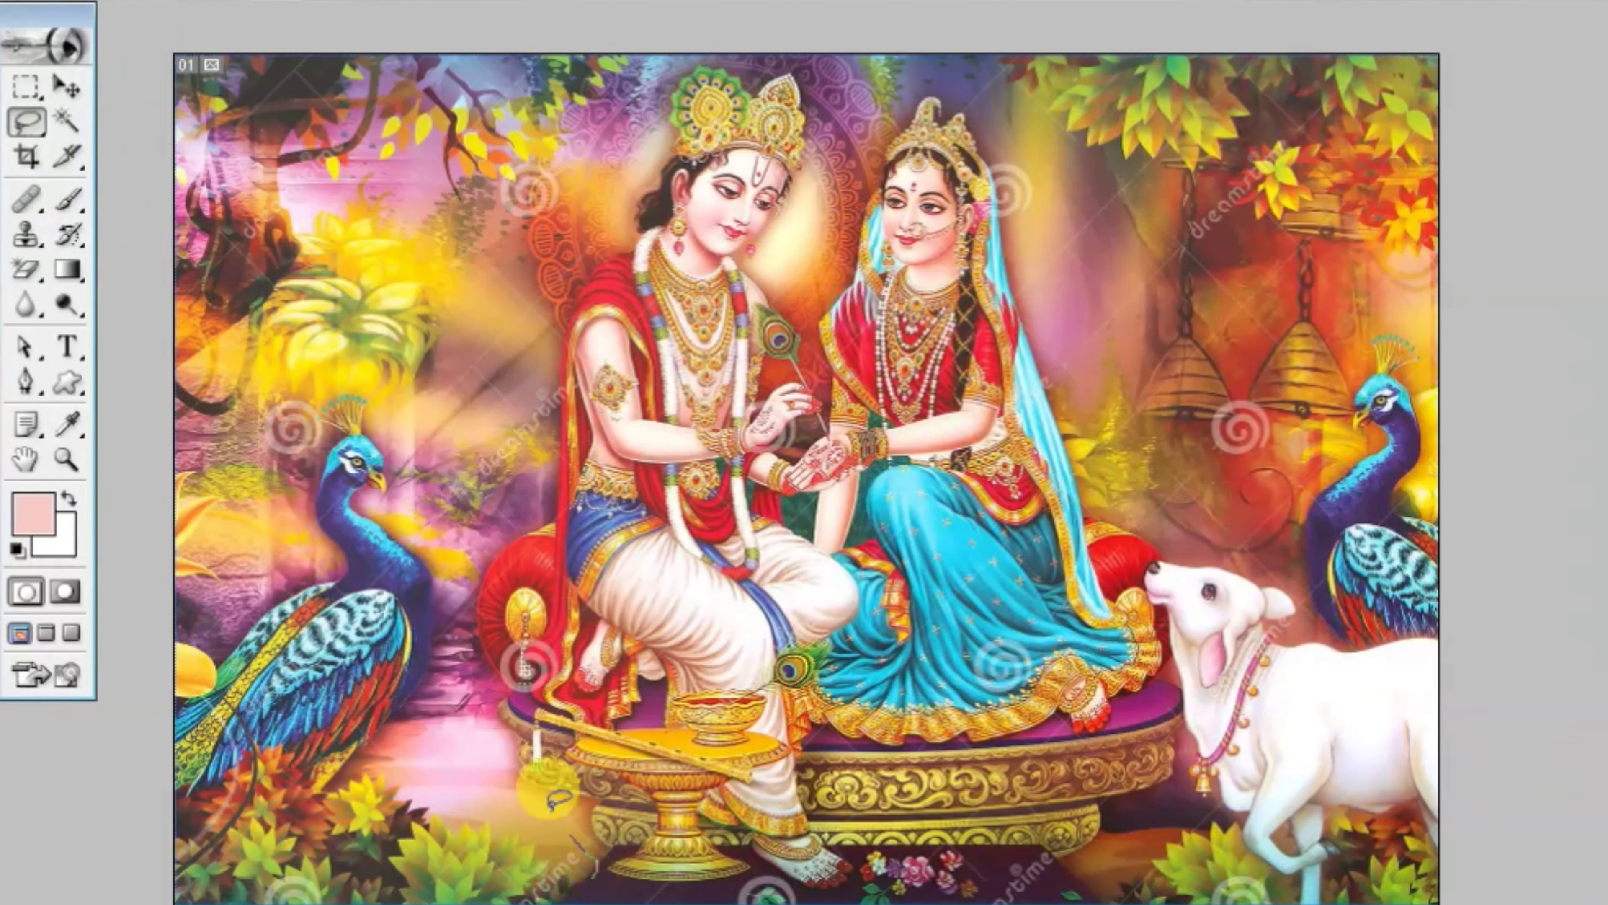
mouse_move(468, 665)
left_mouse_down()
mouse_move(635, 120)
mouse_move(841, 130)
mouse_move(880, 248)
left_mouse_up()
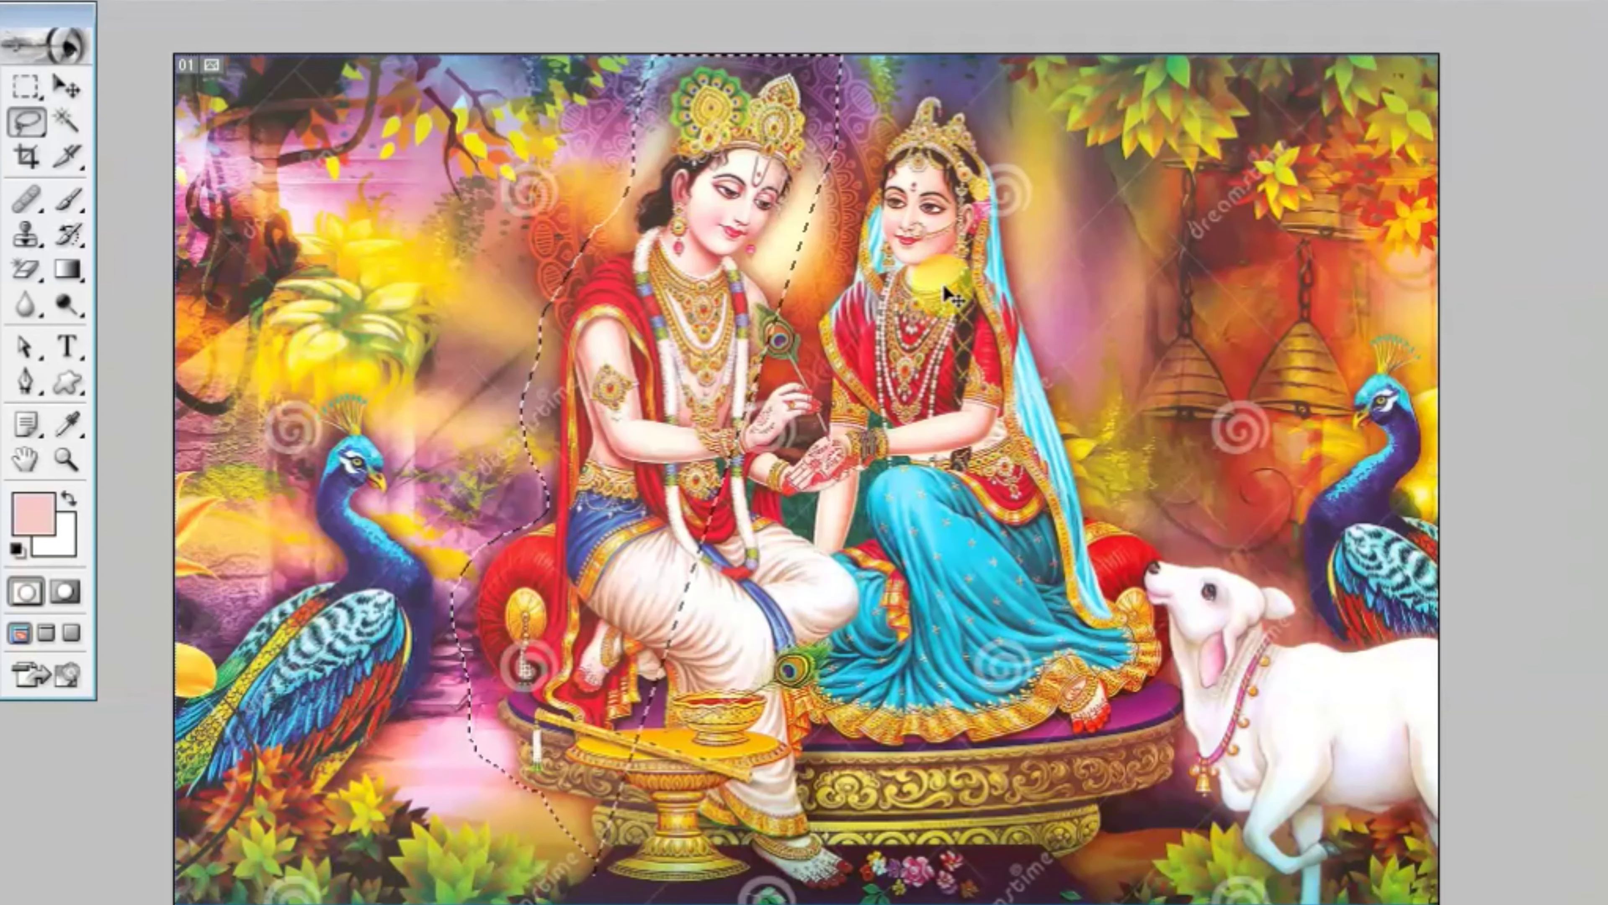
left_click(930, 330)
left_click(777, 421, "ctrl")
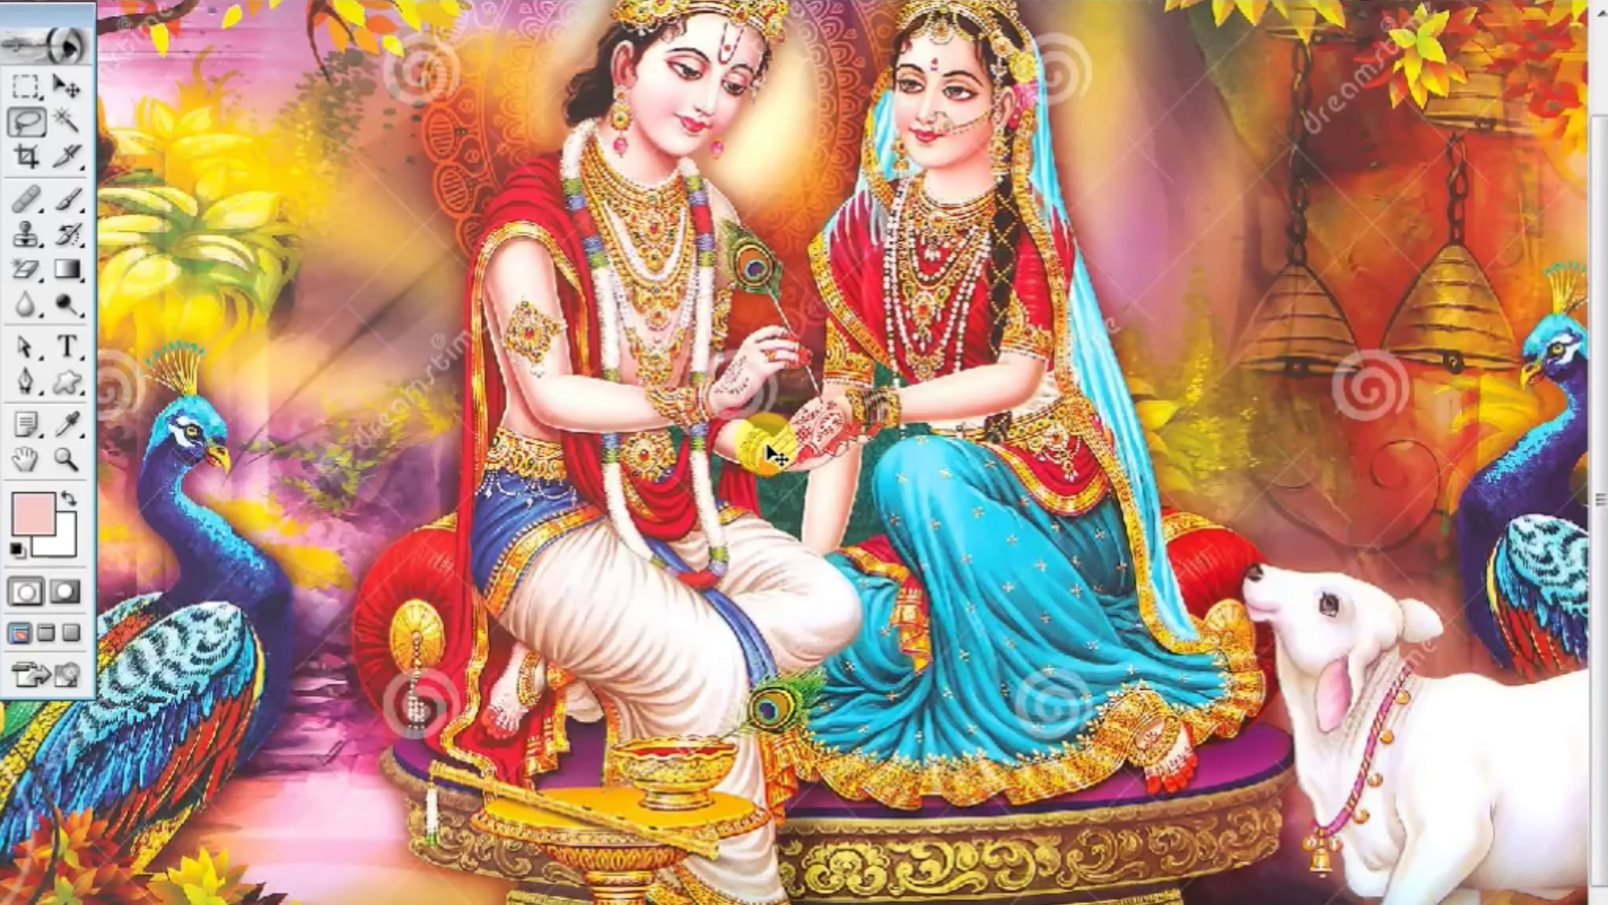
left_click_drag(776, 420, 898, 560)
scroll(898, 561, "up", 2)
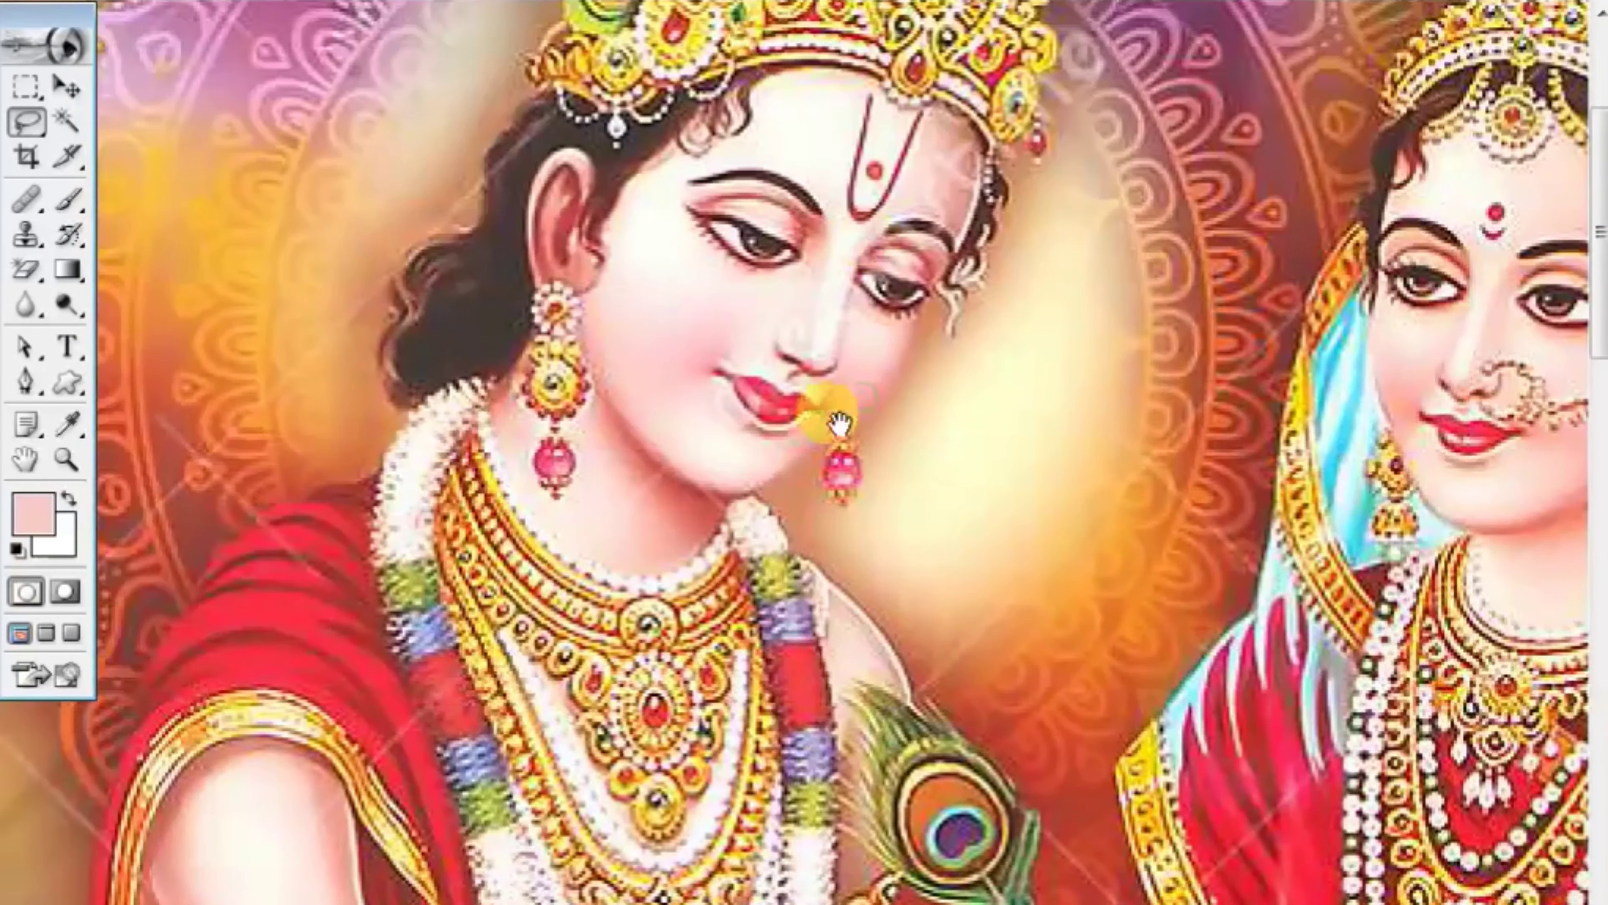
scroll(898, 561, "up", 3)
scroll(898, 560, "up", 2)
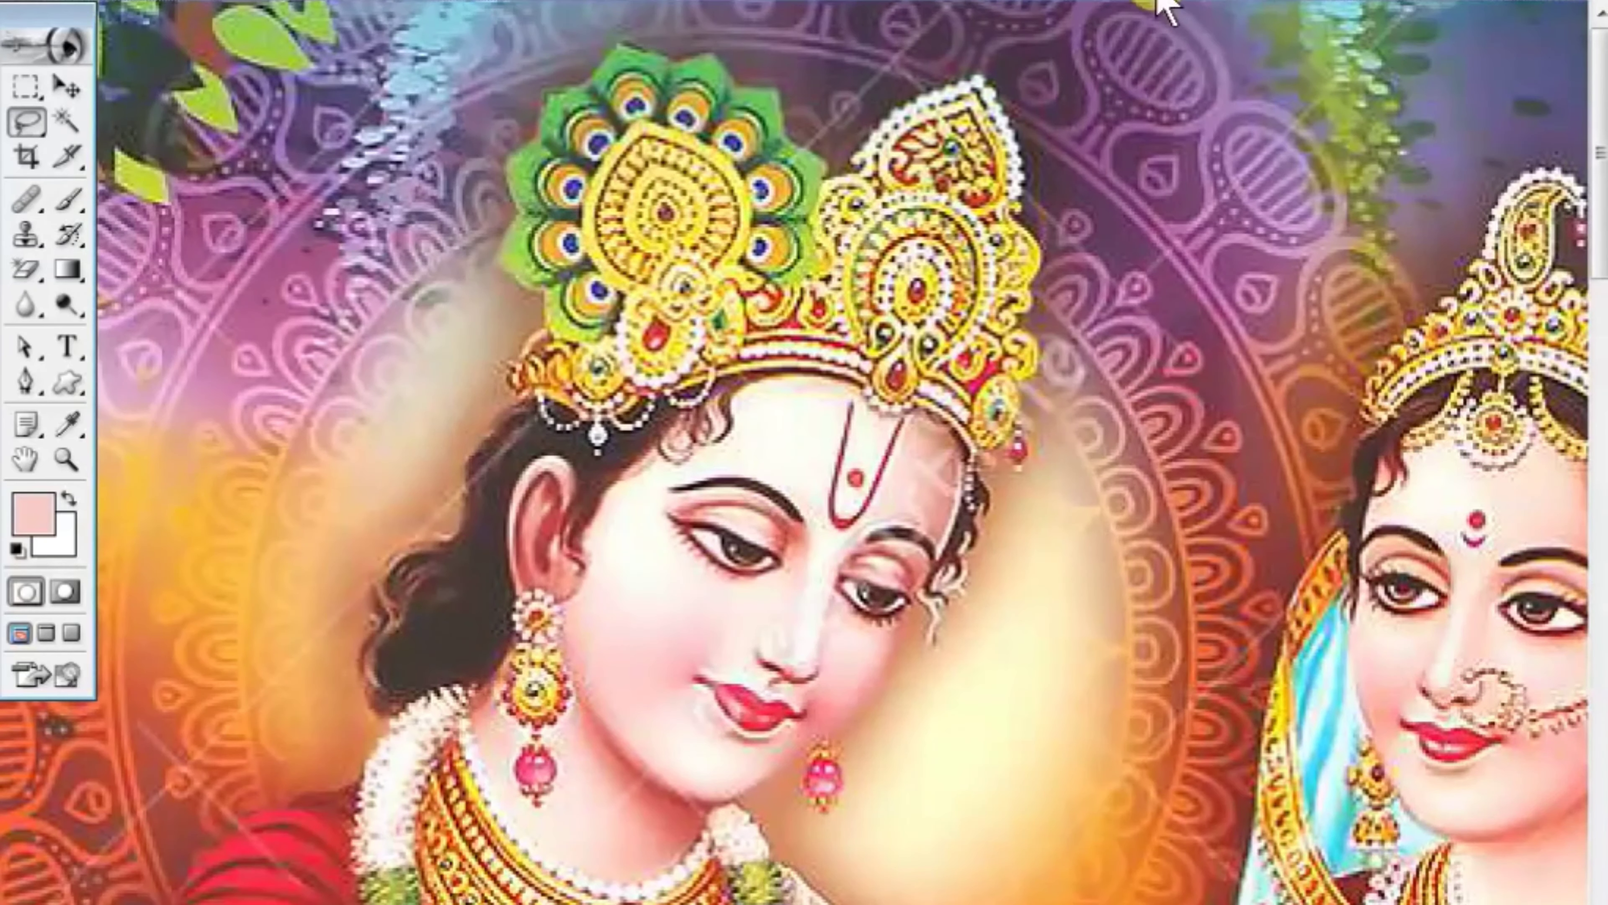
key("ctrl+0")
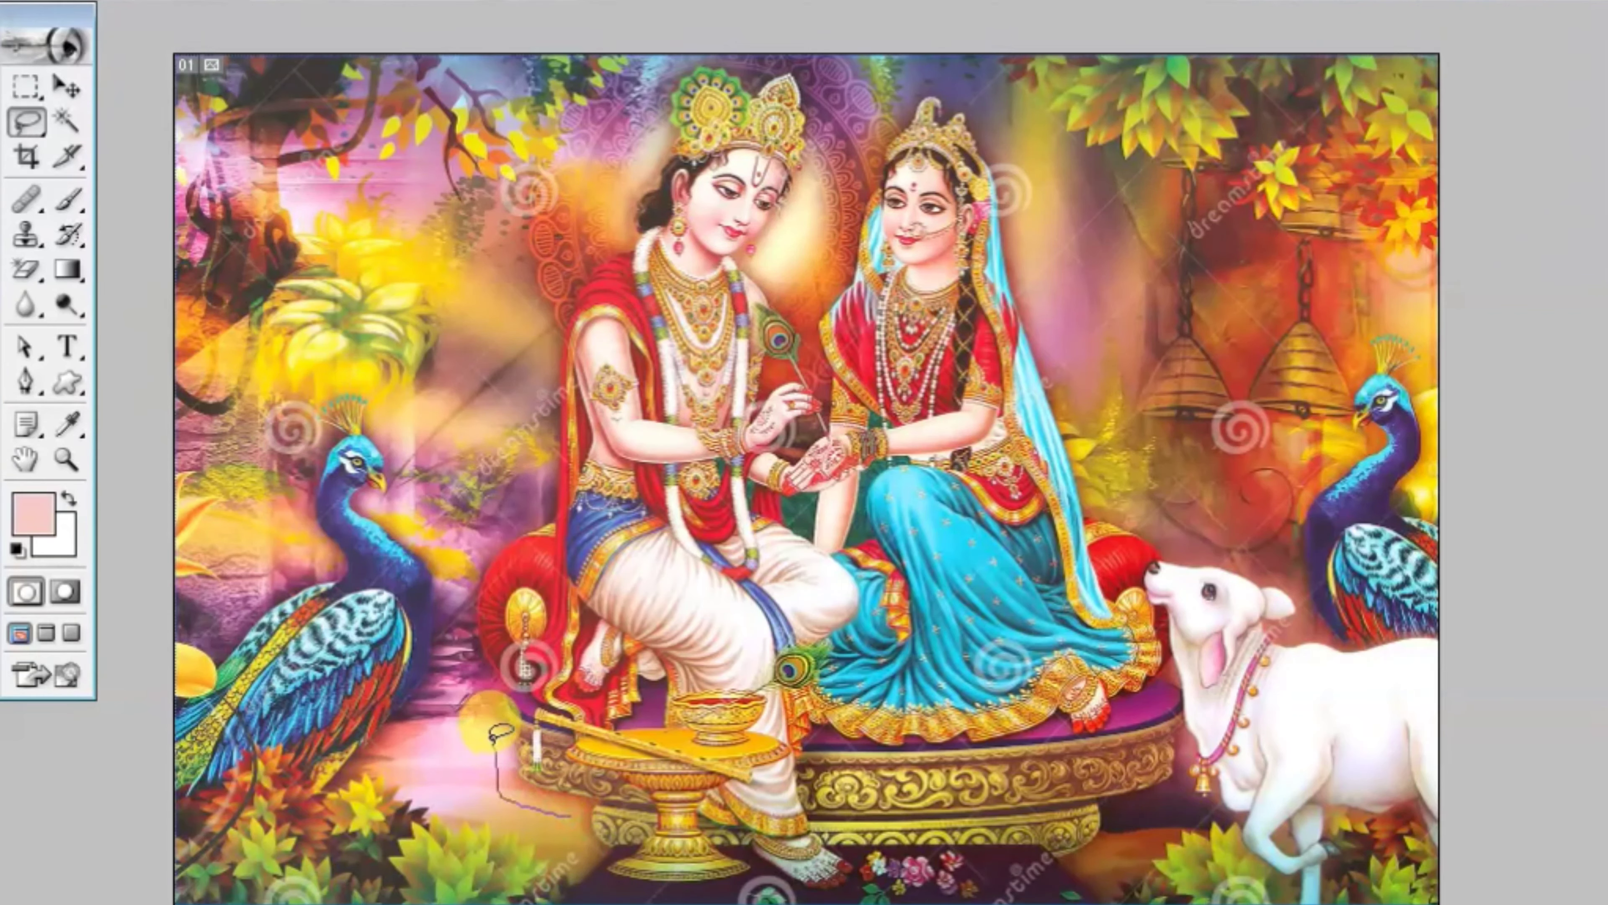
Step: Draw a freehand loop enclosing Radha, Krishna and the calf
left_click_drag(497, 738, 543, 456)
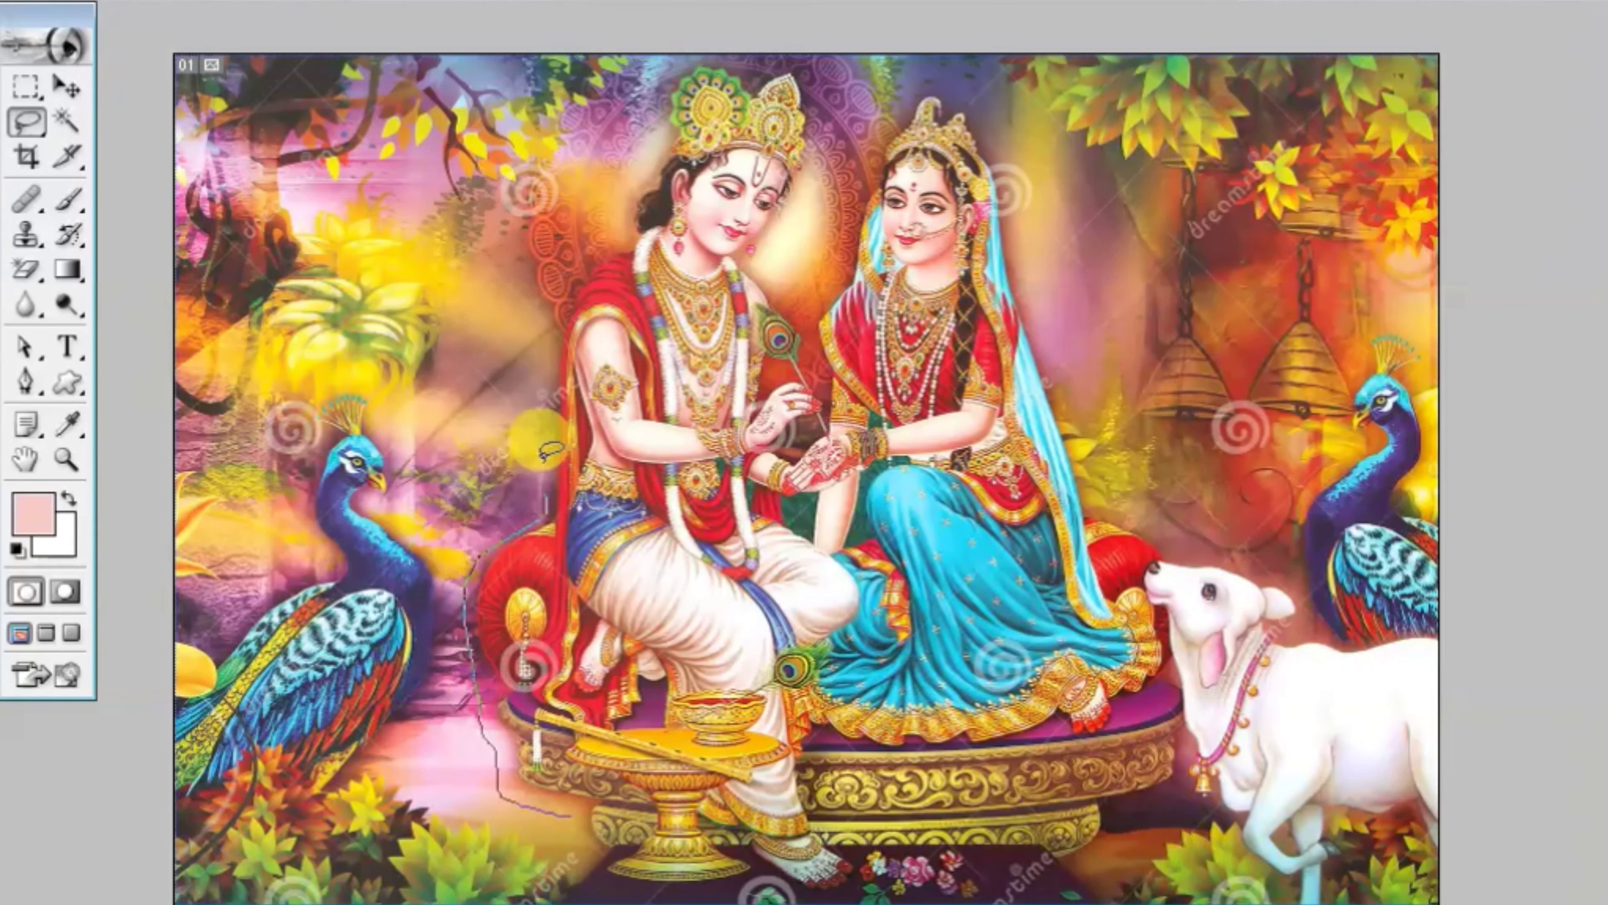
left_click_drag(543, 456, 568, 296)
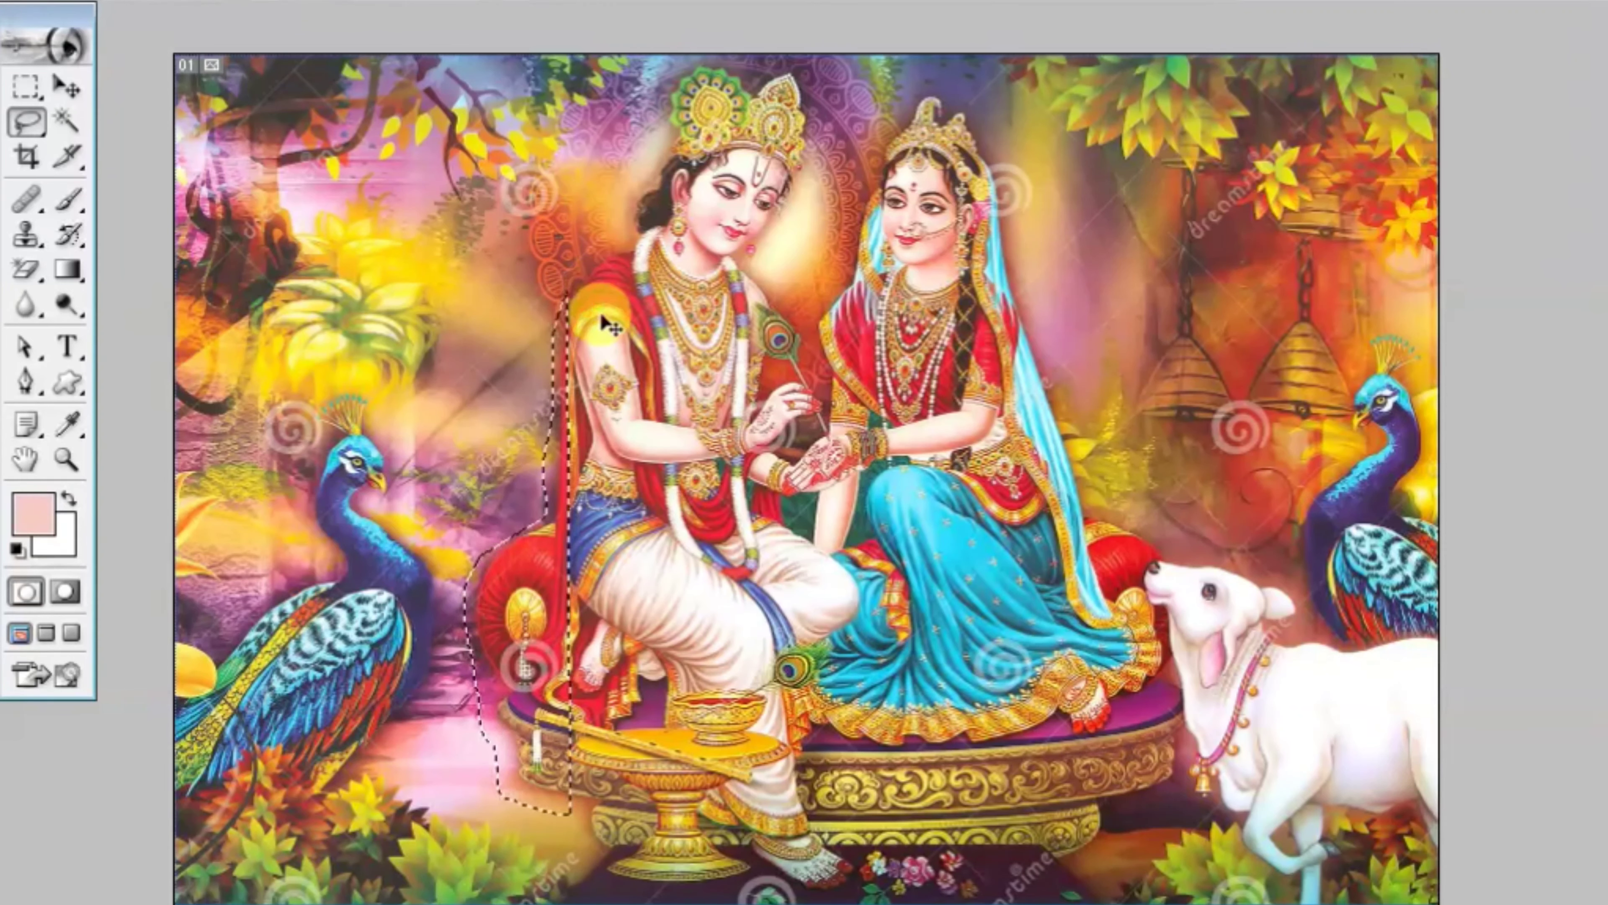
left_click(532, 556)
mouse_move(537, 816)
left_mouse_down()
mouse_move(504, 507)
mouse_move(573, 209)
mouse_move(620, 141)
left_mouse_up()
mouse_move(684, 54)
left_mouse_down()
mouse_move(772, 36)
mouse_move(814, 162)
mouse_move(887, 95)
mouse_move(969, 102)
mouse_move(1026, 203)
mouse_move(1089, 500)
mouse_move(1211, 555)
left_mouse_up()
mouse_move(1259, 770)
left_mouse_down()
mouse_move(1026, 874)
mouse_move(720, 878)
mouse_move(561, 849)
mouse_move(548, 823)
left_mouse_up()
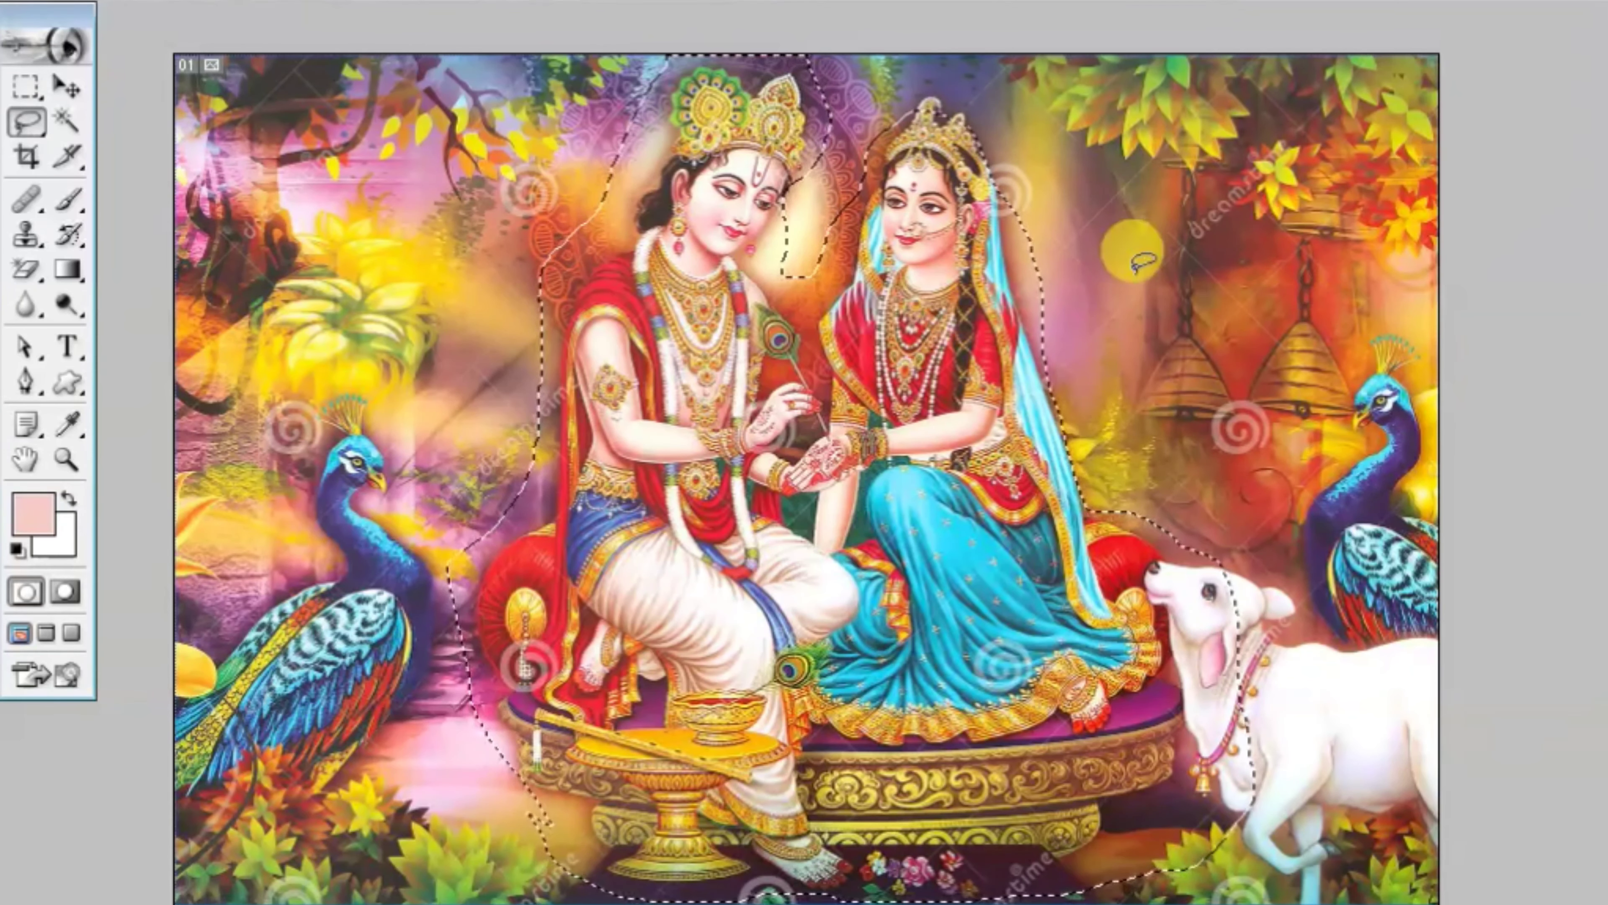
Step: Feather the selection by 1, then place it scaled down on the confetti photo's left
key("ctrl+alt+d")
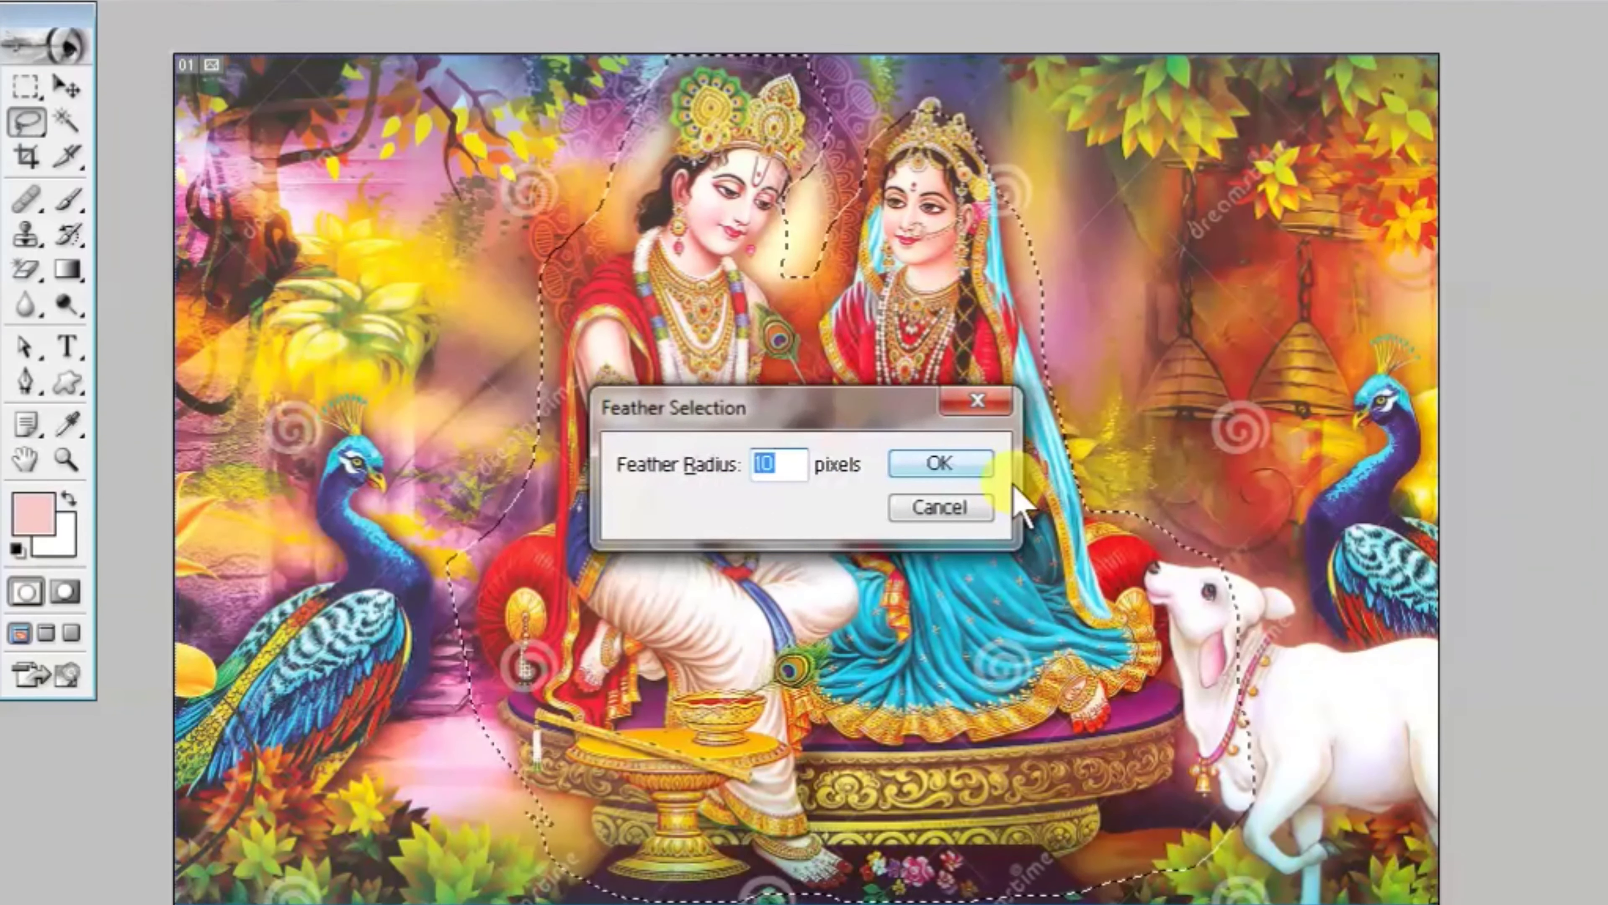
type("1")
key("Return")
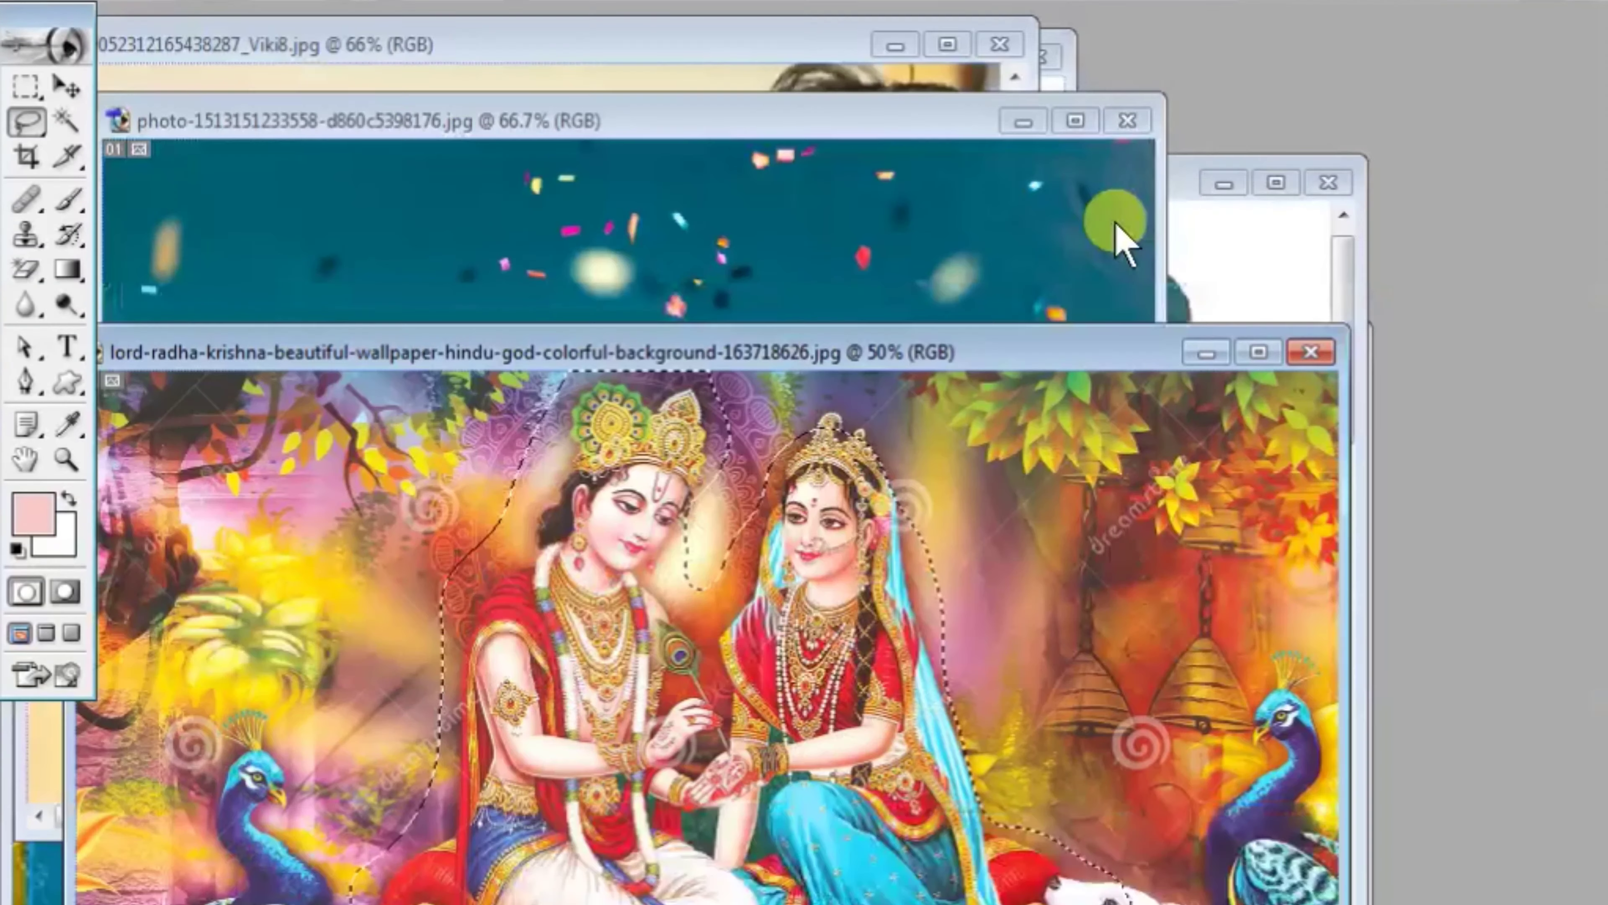
left_click_drag(1077, 125, 1120, 226)
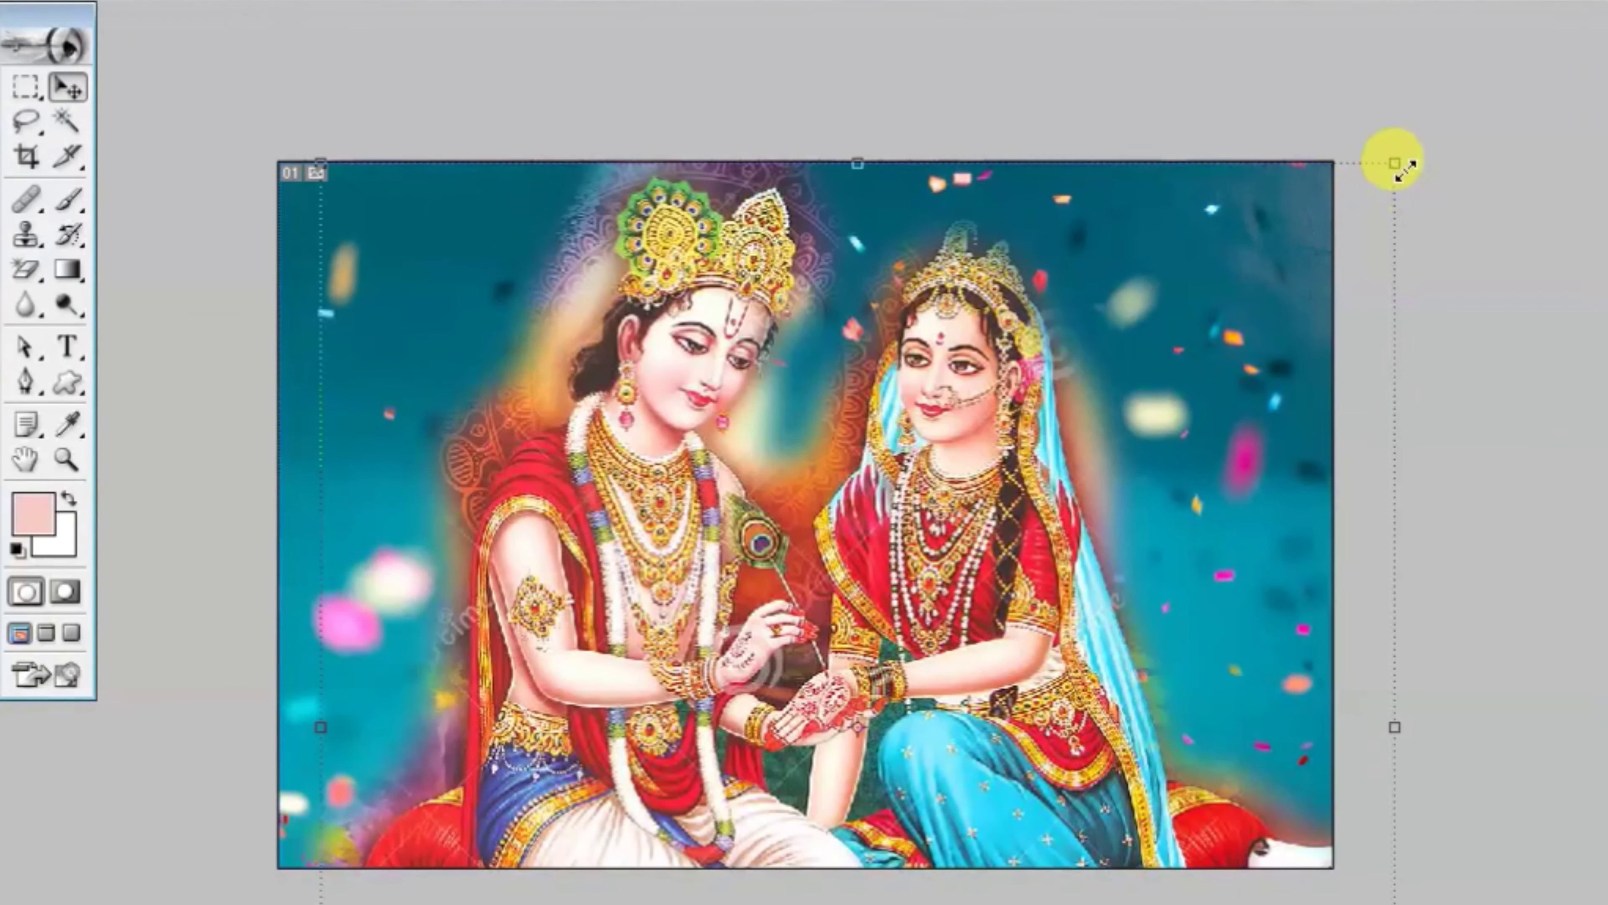
mouse_move(1405, 165)
left_mouse_down()
mouse_move(1206, 244)
mouse_move(1131, 360)
left_mouse_up()
left_click_drag(1015, 592, 986, 409)
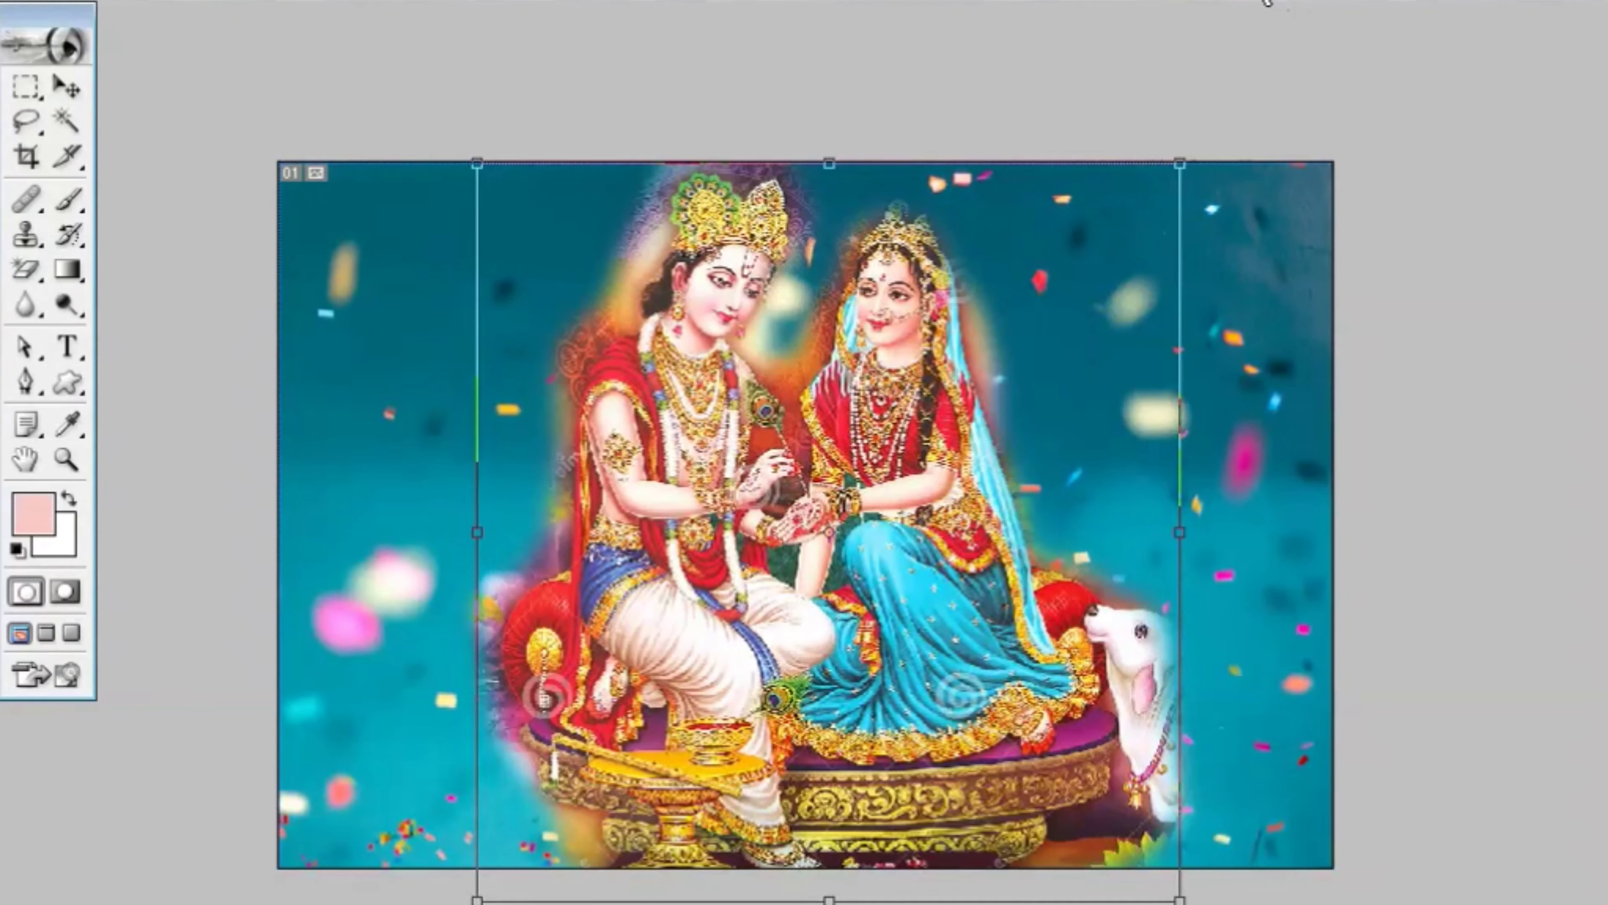
left_click(1123, 572)
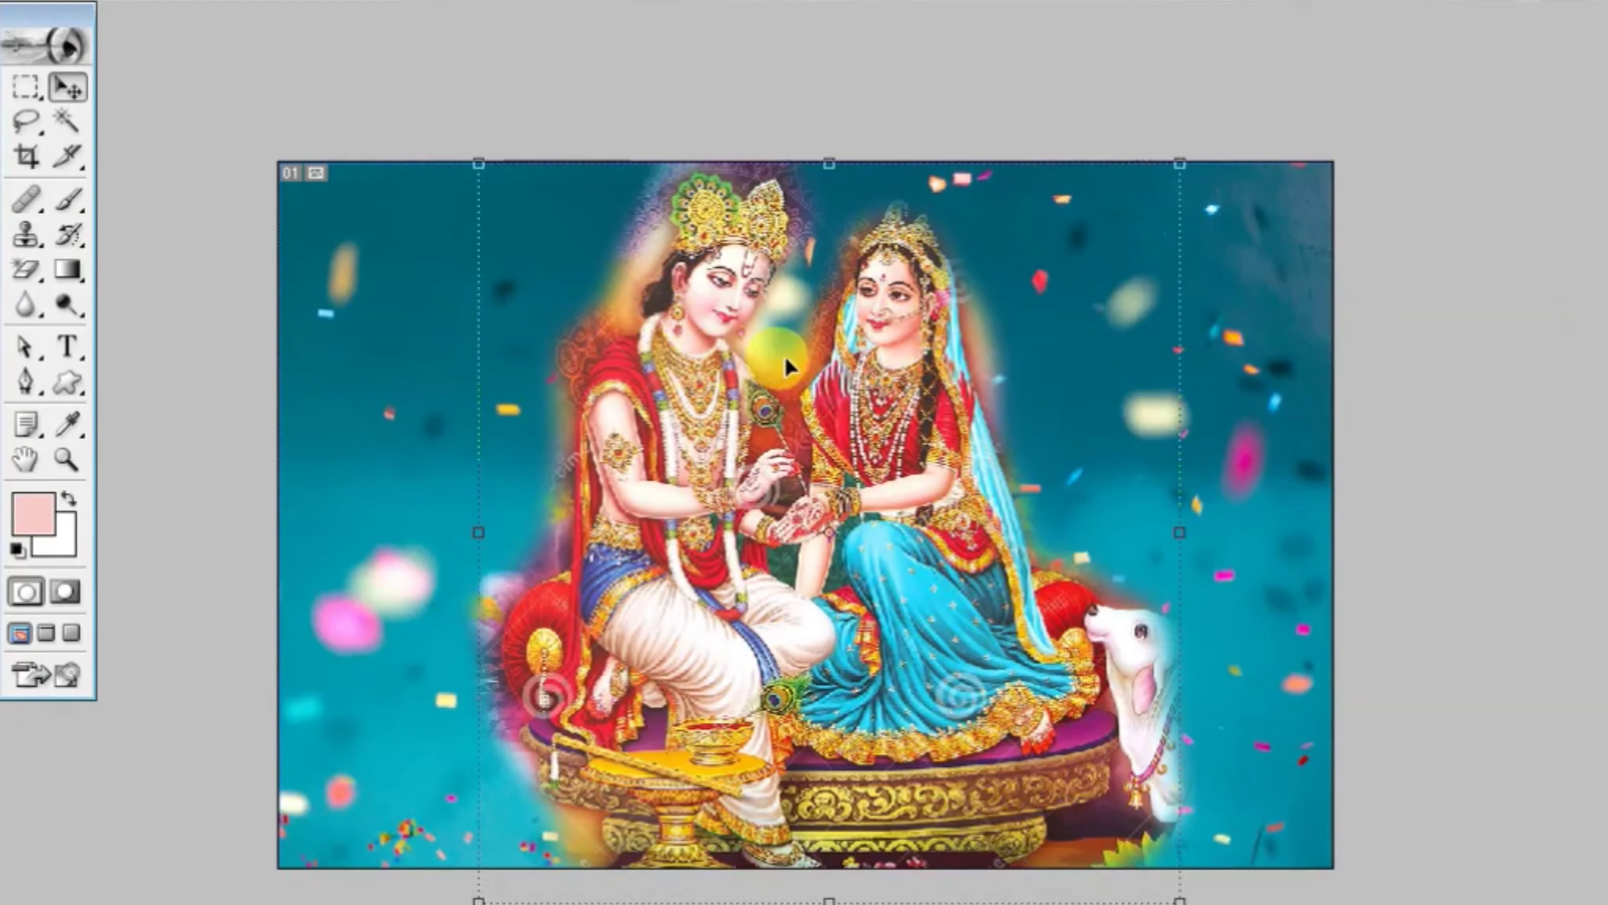
left_click_drag(785, 358, 591, 359)
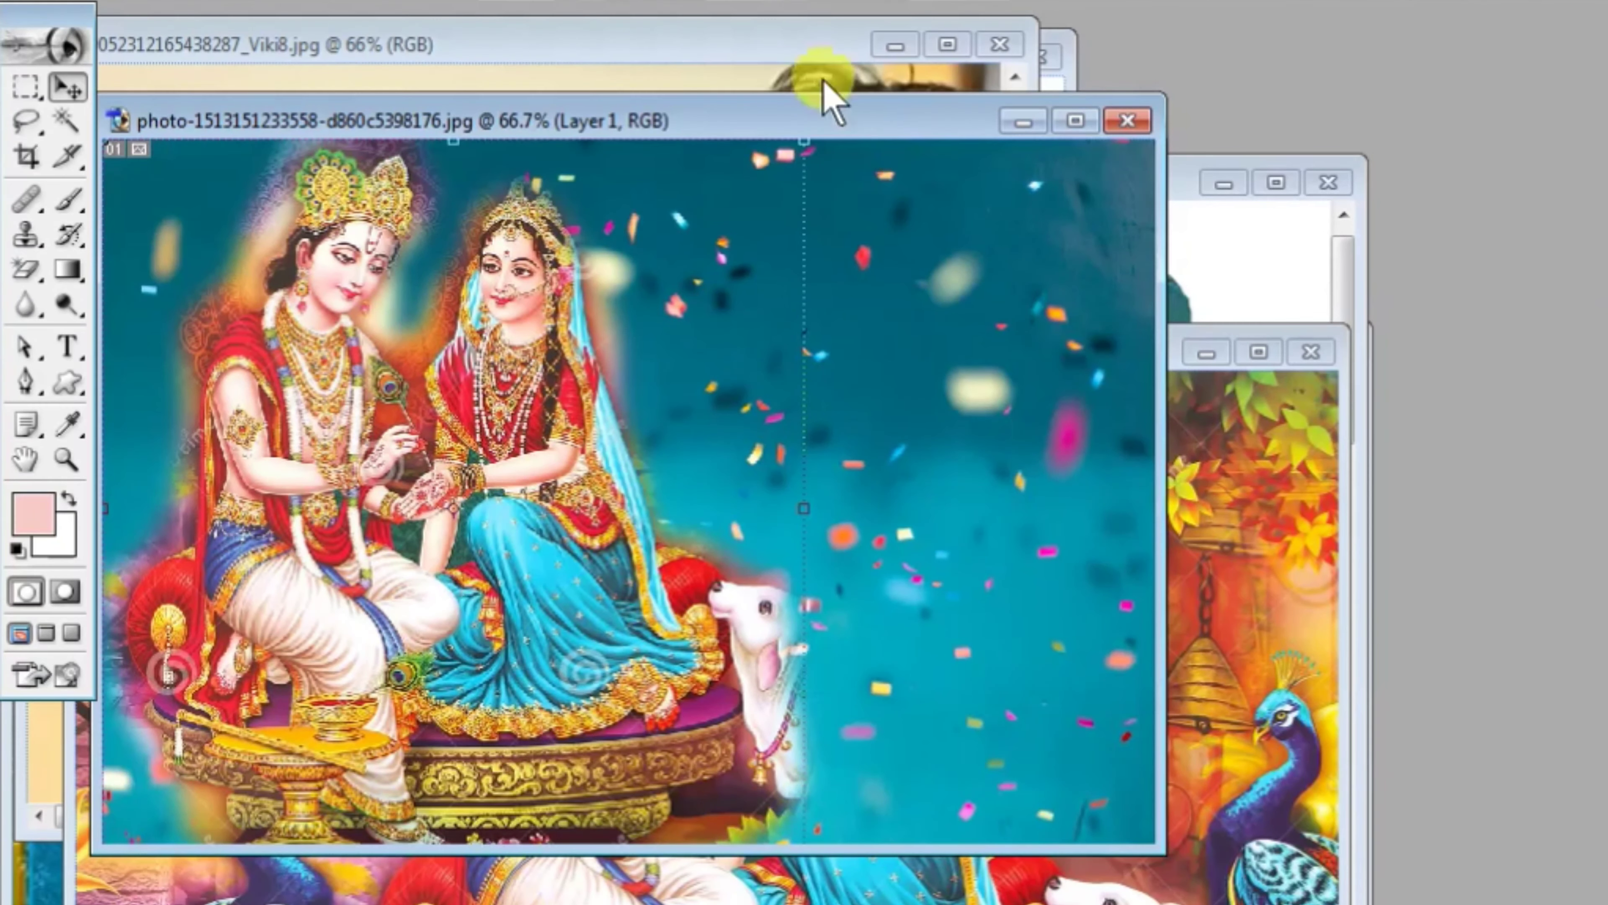
Step: Move aside the man's portrait window and maximize the flute-playing Krishna illustration
left_click(823, 81)
left_click_drag(783, 51, 1481, 266)
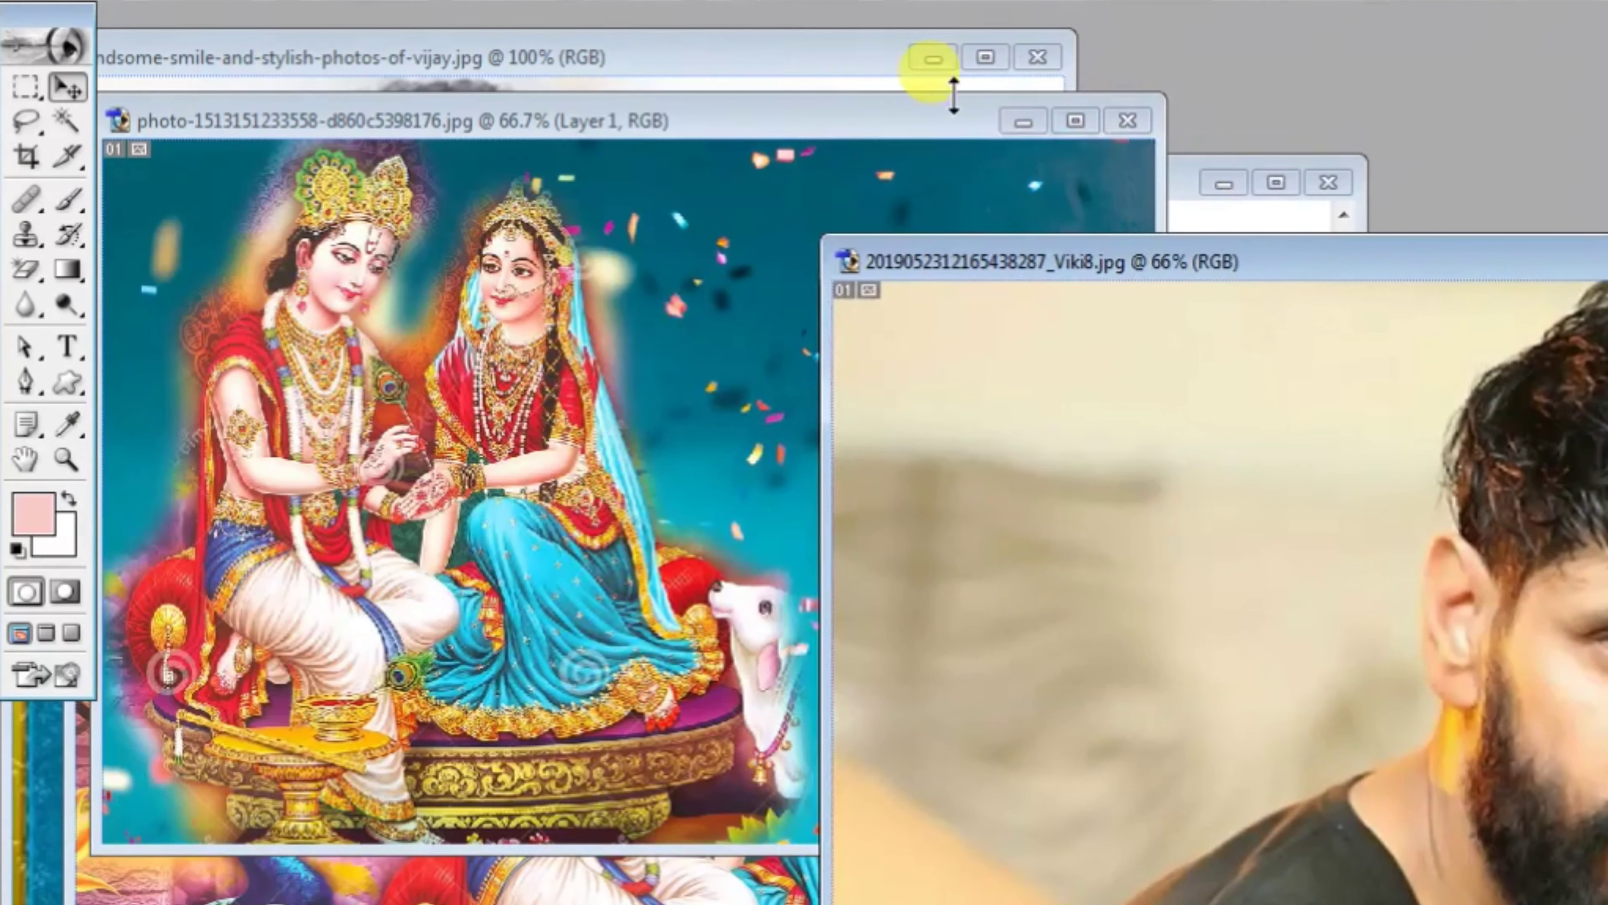
left_click(932, 58)
left_click(465, 66)
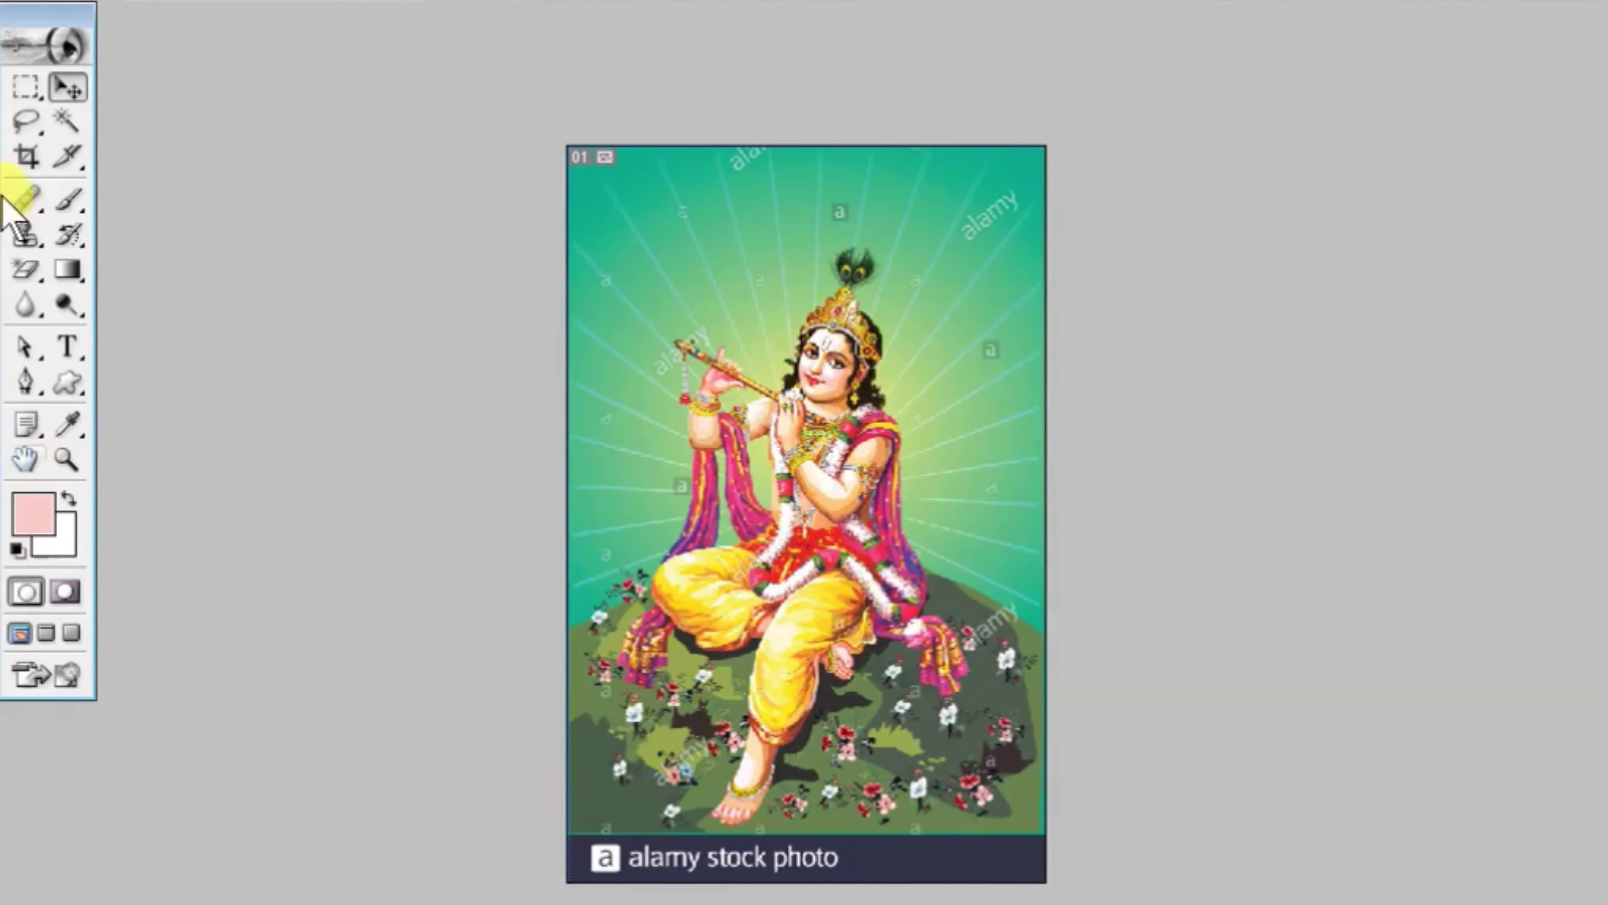
Step: Lasso around the flute-playing Krishna and apply a feather to the selection
left_click(43, 135)
left_click(668, 690)
mouse_move(624, 617)
left_mouse_down()
mouse_move(828, 233)
mouse_move(922, 341)
mouse_move(962, 585)
mouse_move(785, 760)
mouse_move(646, 772)
mouse_move(646, 665)
left_mouse_up()
left_click(599, 884)
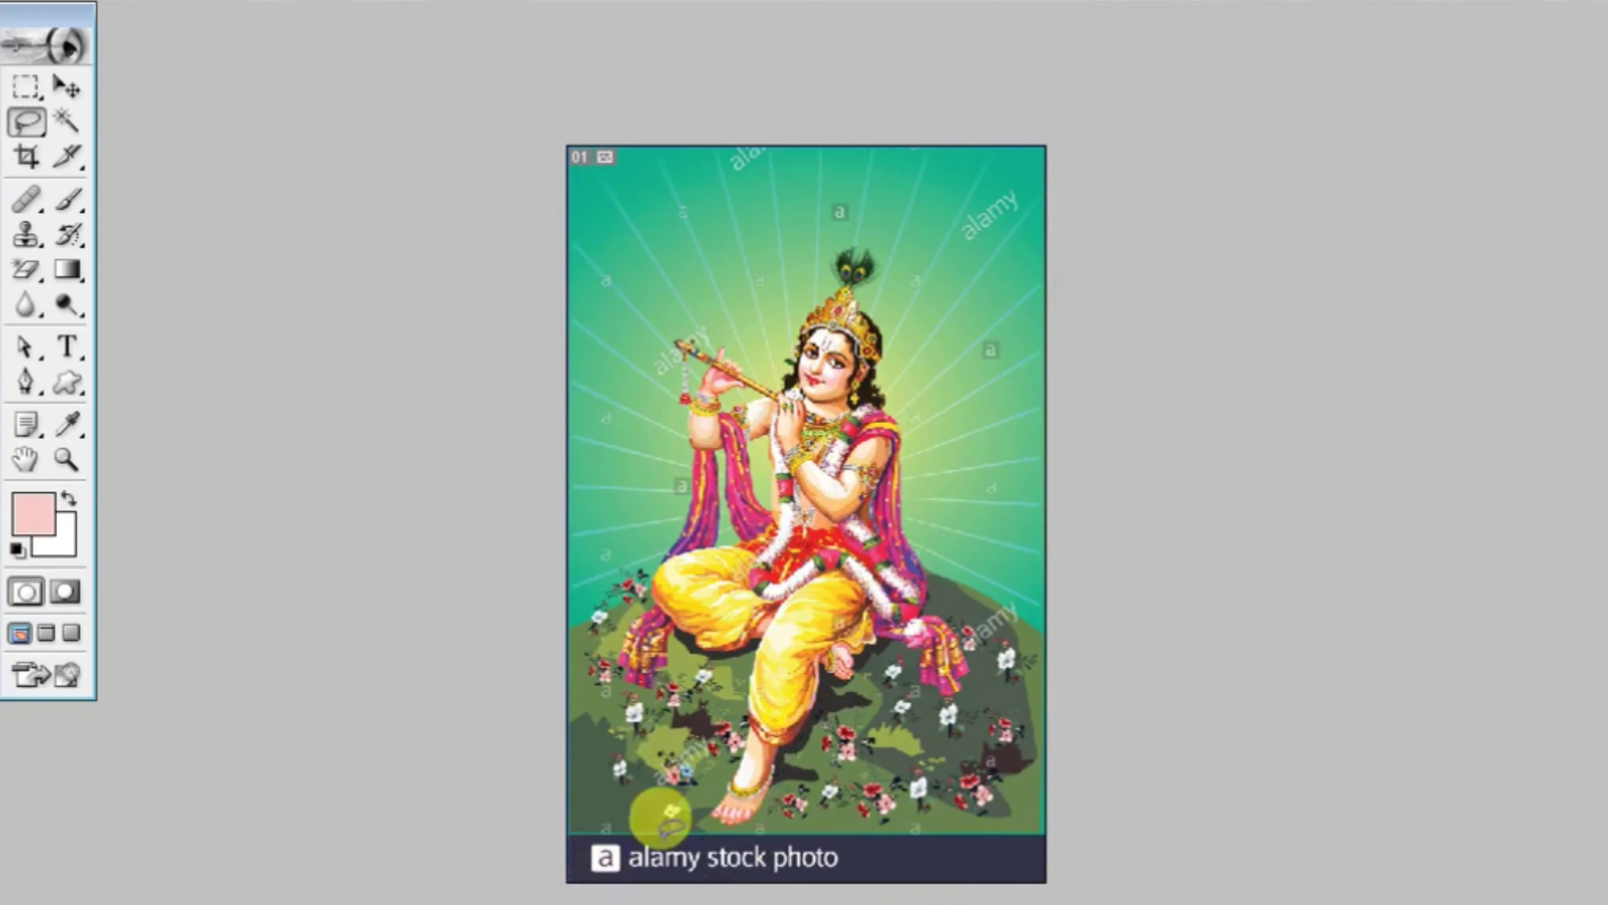
mouse_move(654, 534)
left_mouse_down()
mouse_move(656, 380)
mouse_move(762, 336)
mouse_move(808, 209)
mouse_move(927, 377)
mouse_move(950, 612)
mouse_move(828, 795)
mouse_move(760, 827)
mouse_move(687, 811)
mouse_move(627, 629)
mouse_move(629, 507)
left_mouse_up()
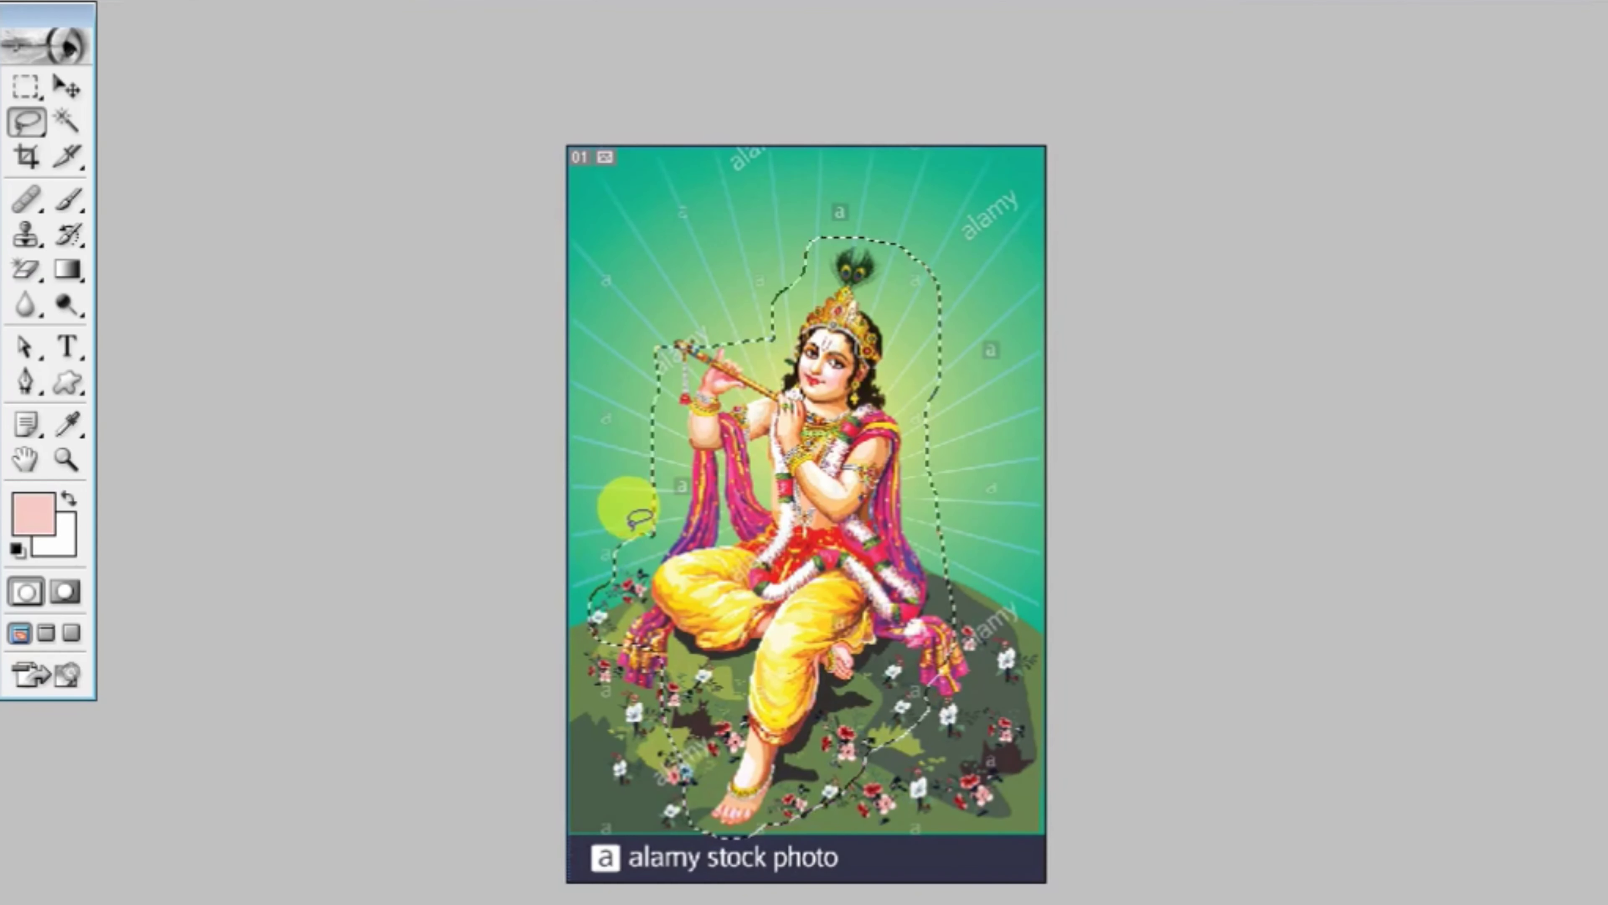
key("ctrl+alt+d")
key("Return")
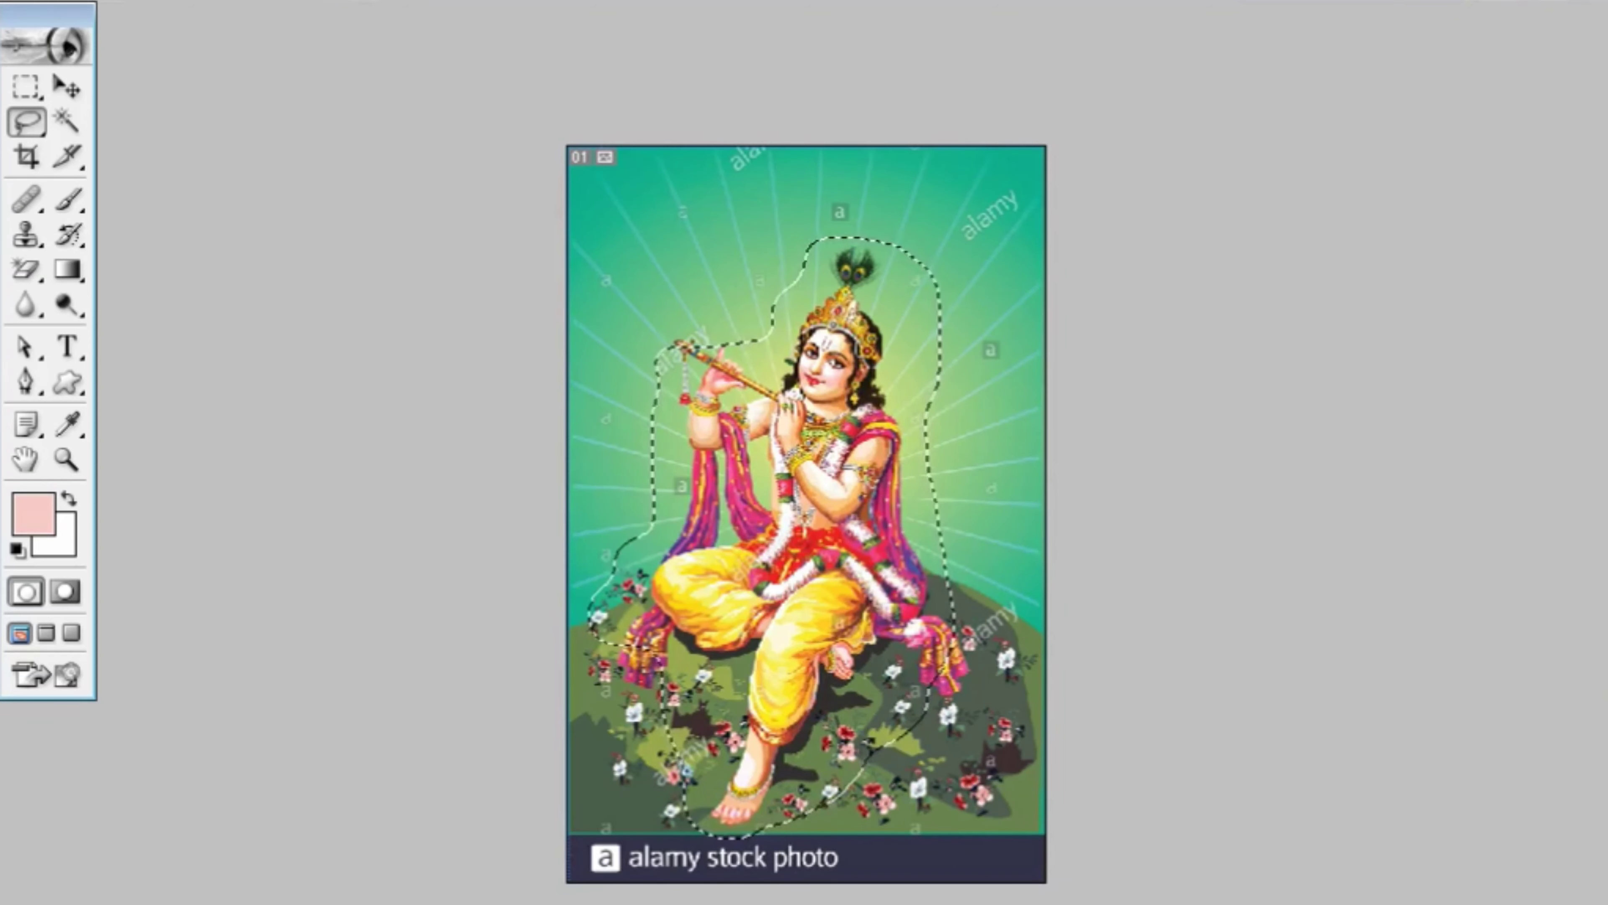
Step: Return to standard screen mode and bring the teal confetti composite to the front
key("f")
left_click(1206, 182)
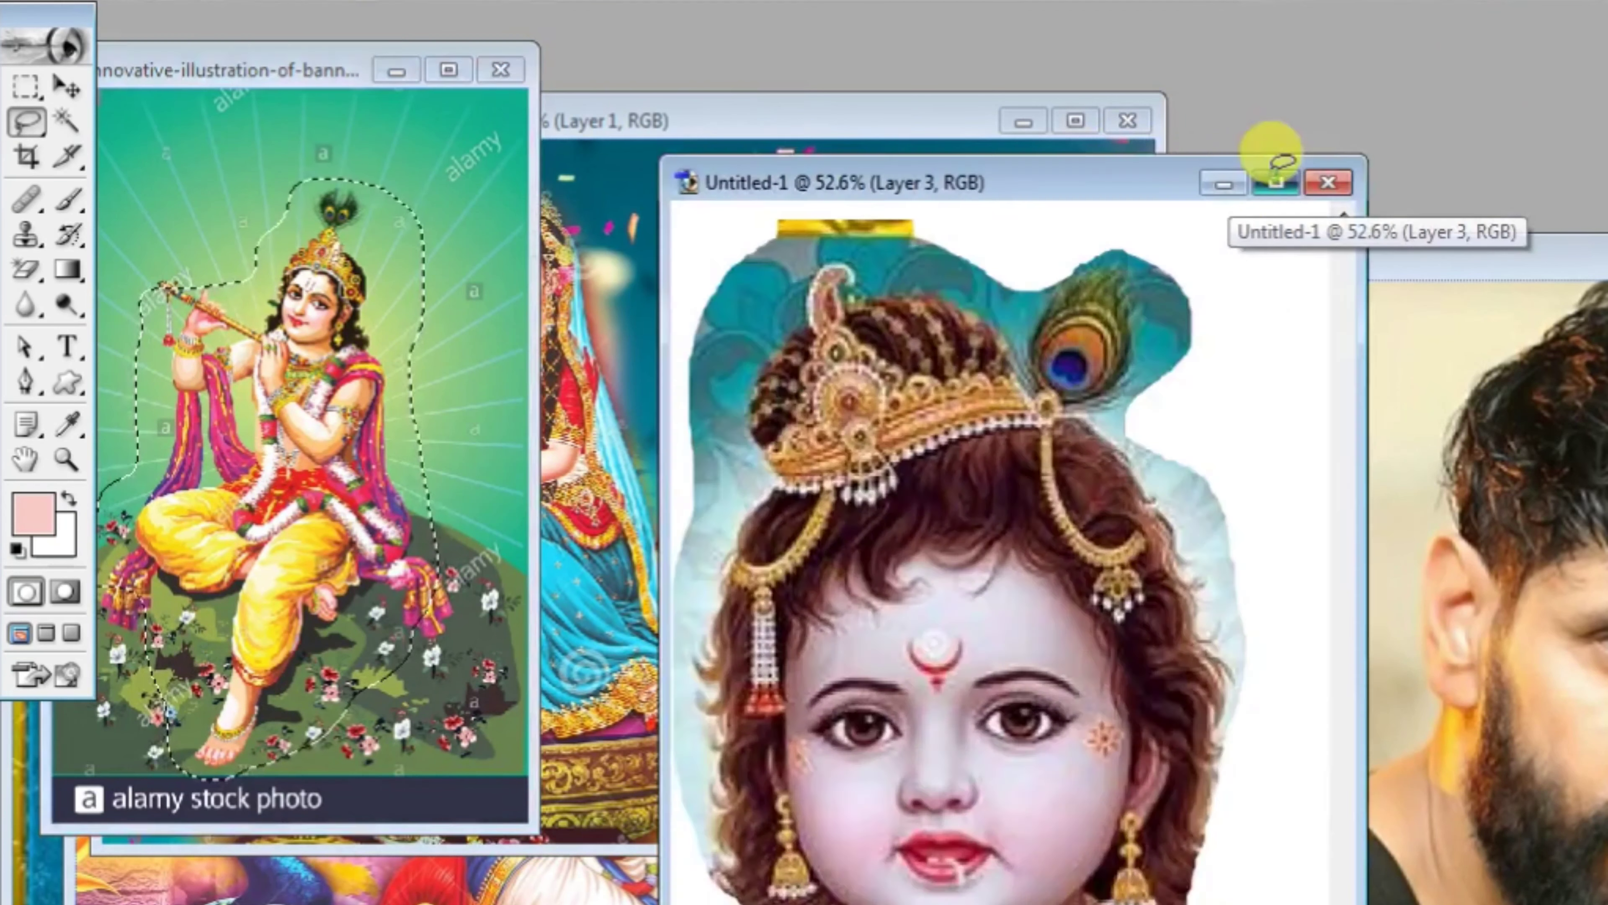
left_click(1276, 182)
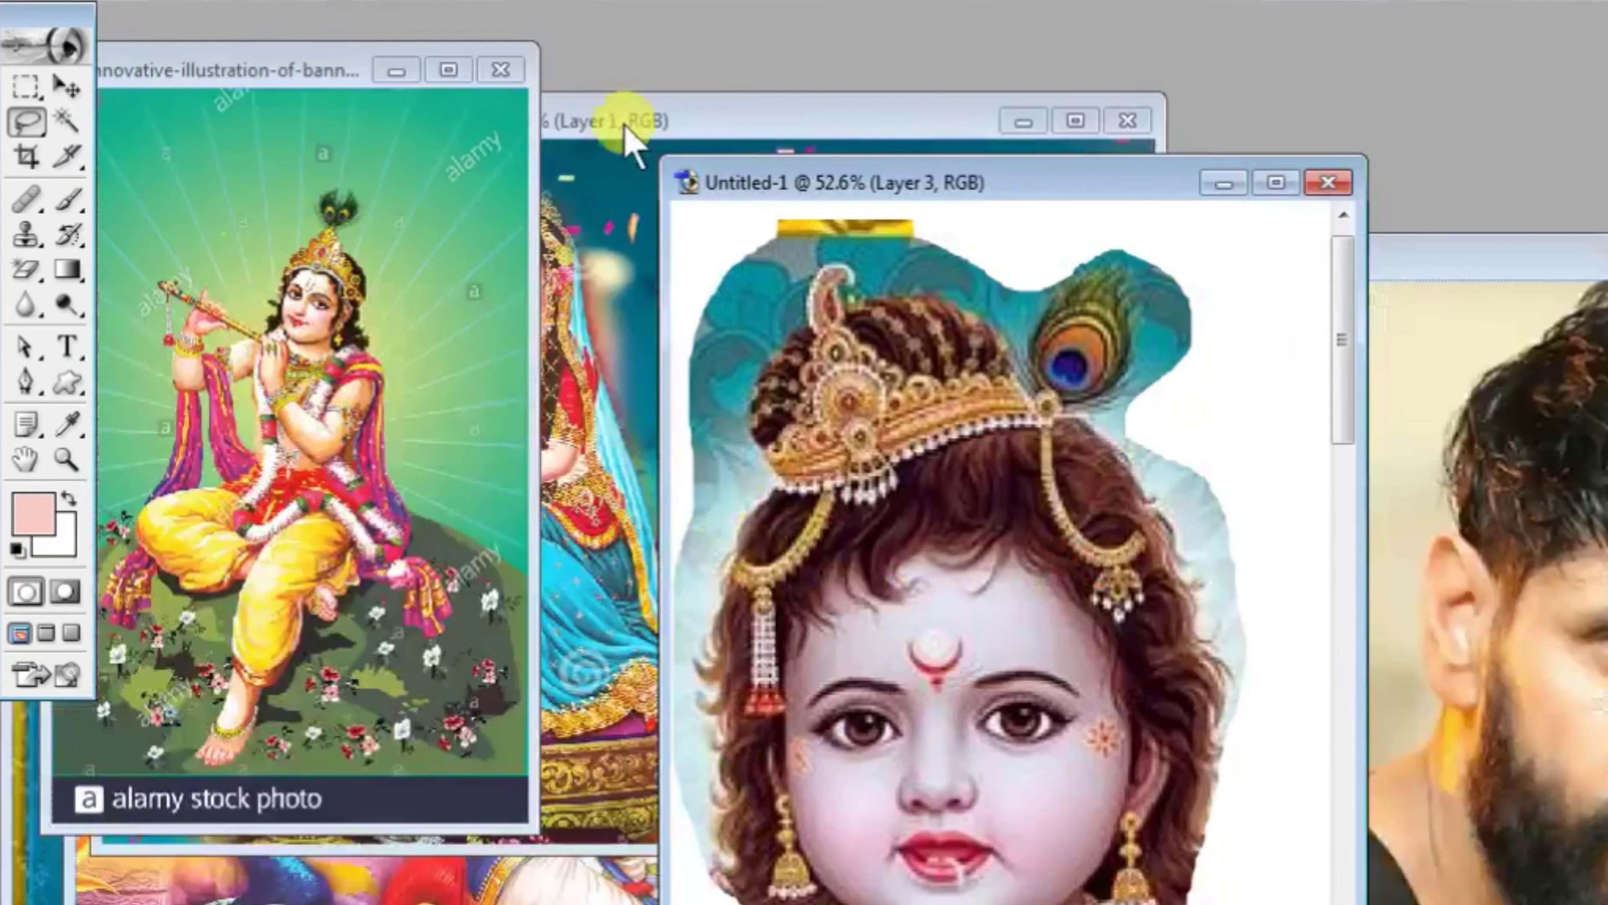
left_click(1076, 120)
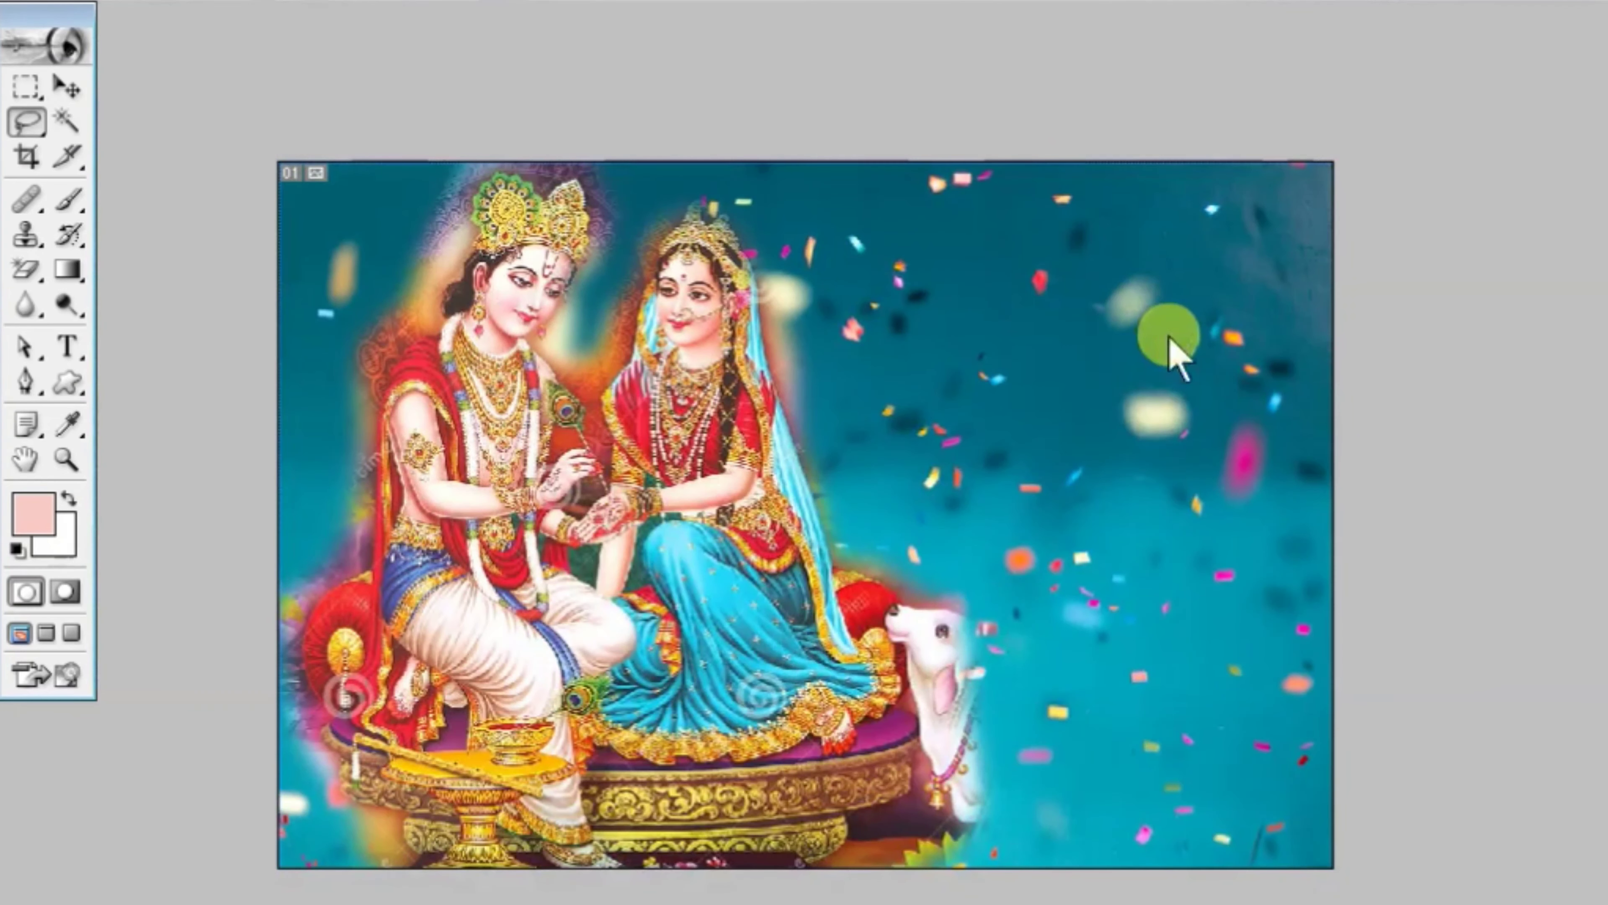
Step: Scale the flute Krishna down along the composite's right edge, then nudge the Radha-Krishna pair left
key("ctrl+t")
left_click_drag(1293, 101, 1174, 293)
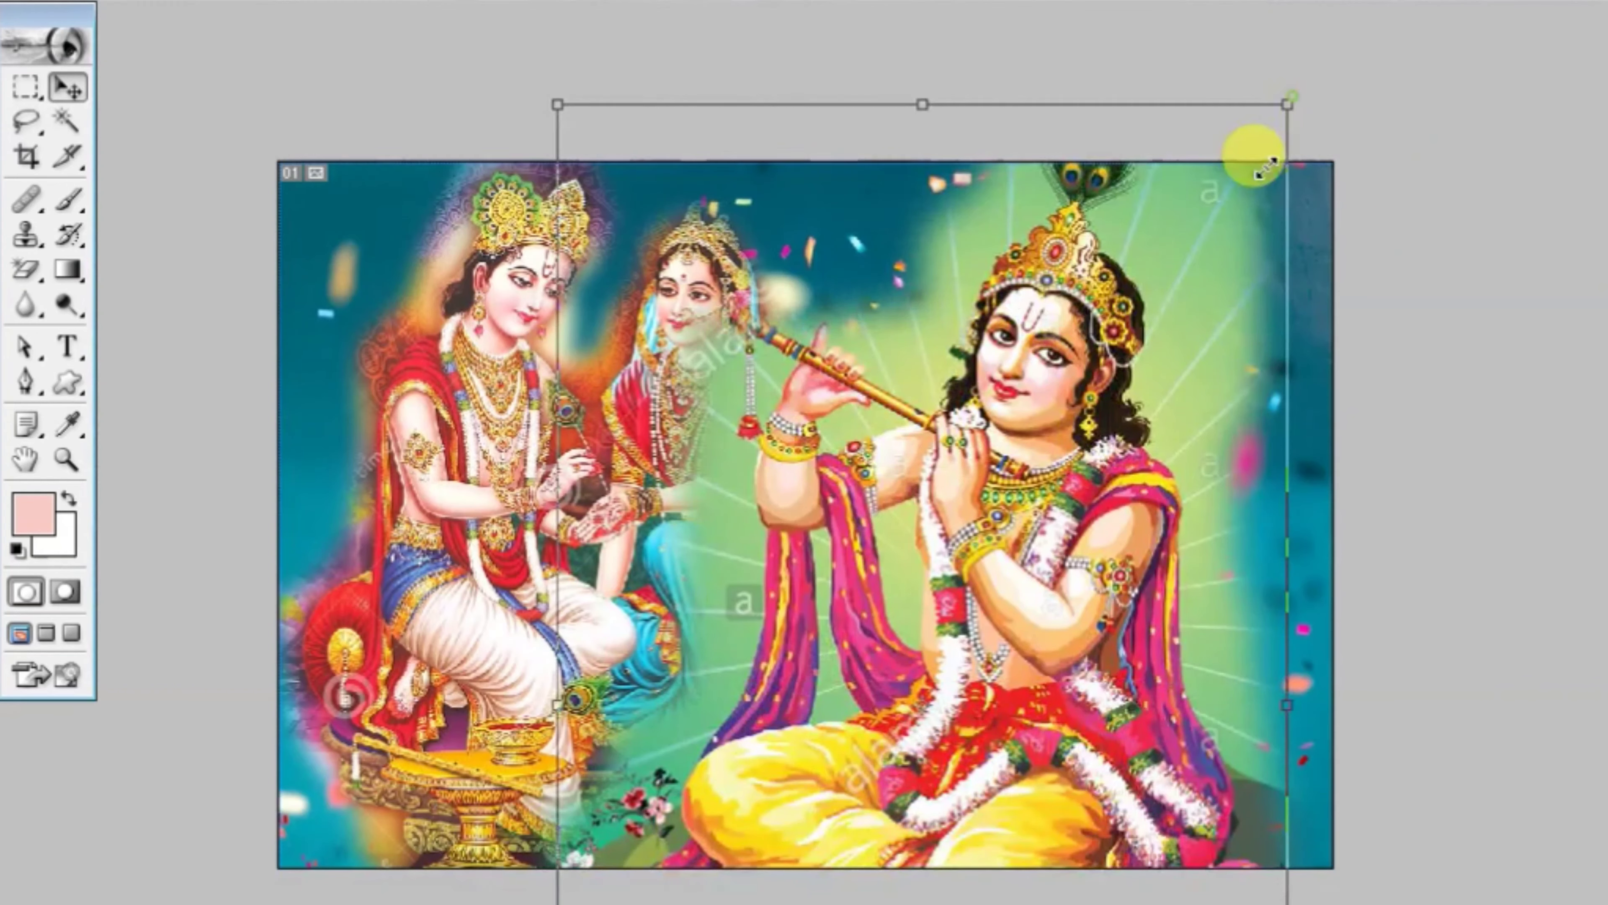
left_click_drag(1041, 521, 1278, 334)
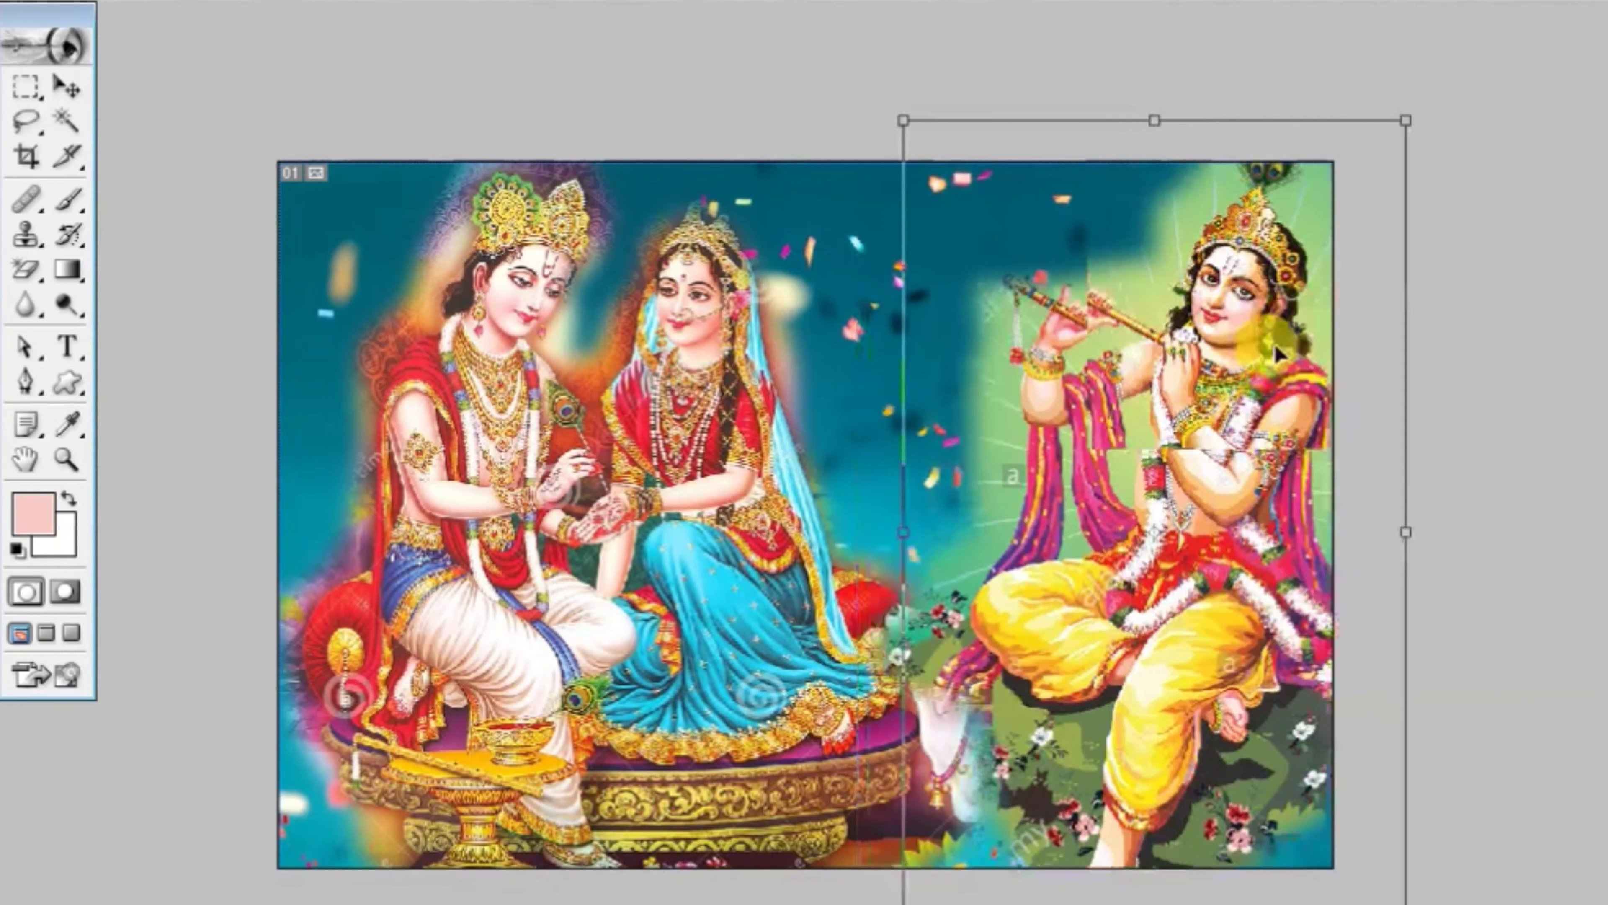
left_click_drag(1305, 253, 1320, 237)
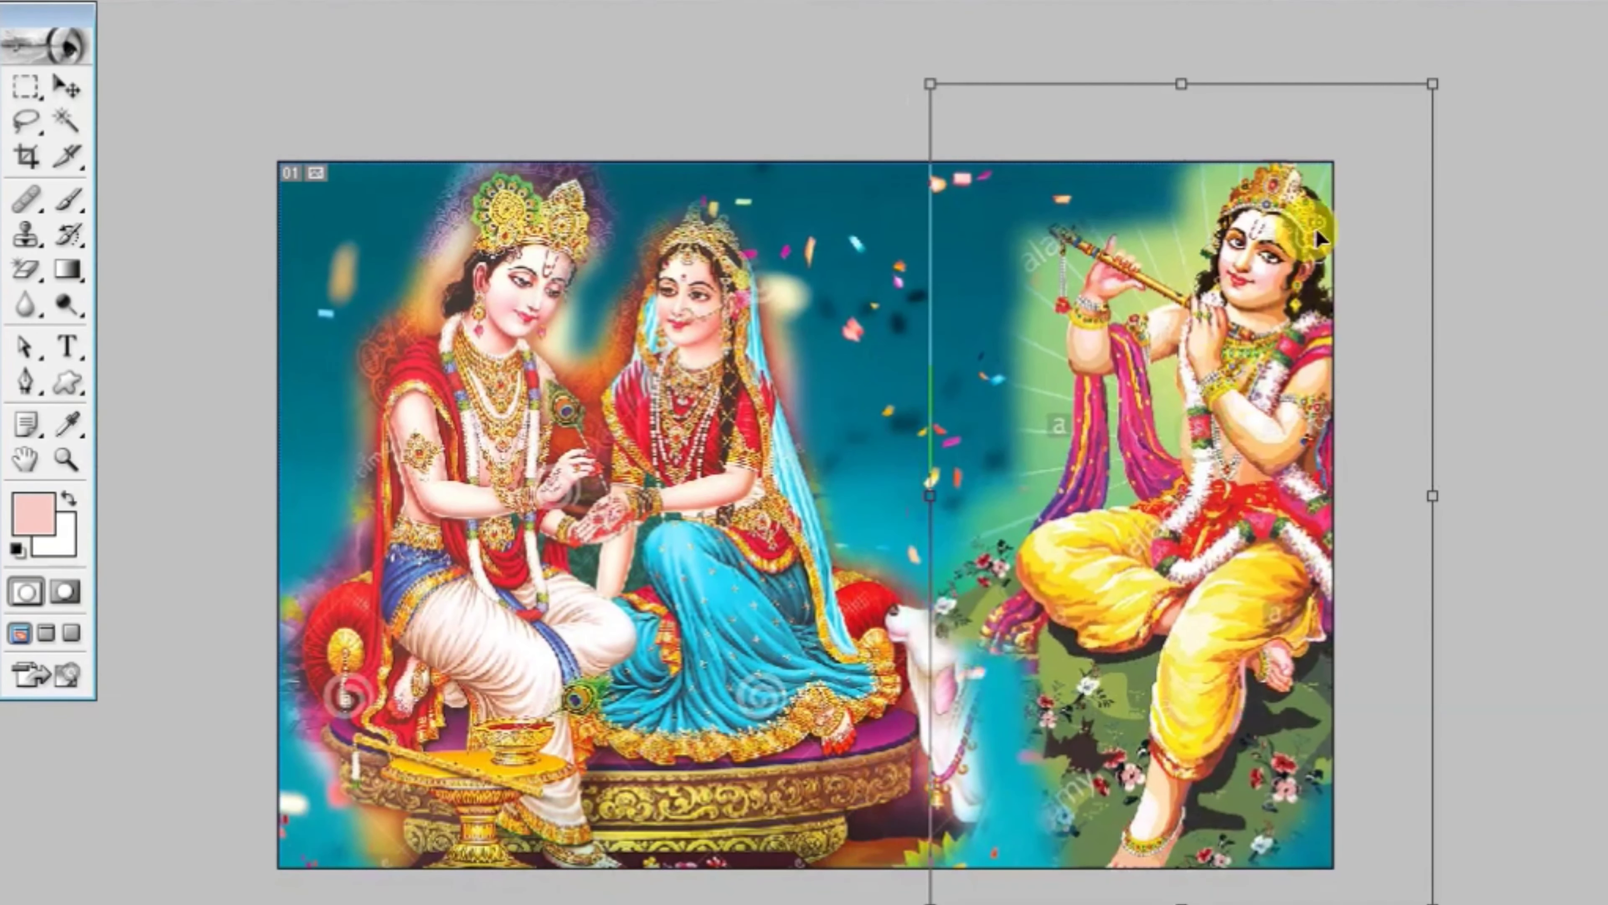
left_click_drag(1450, 76, 1407, 111)
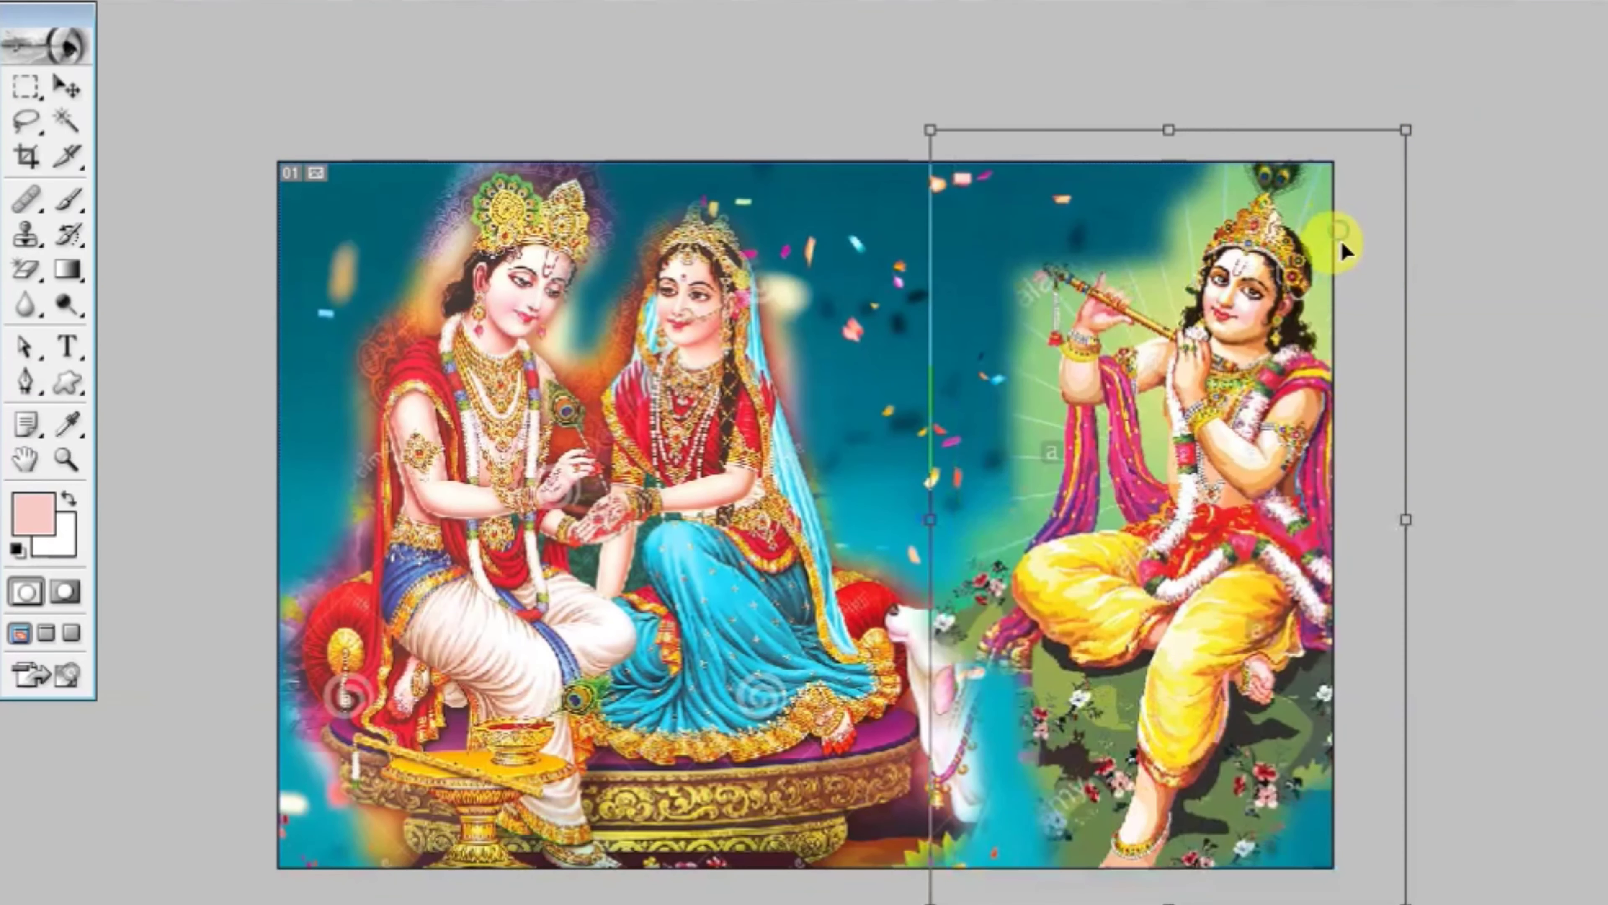
left_click_drag(1335, 241, 1349, 256)
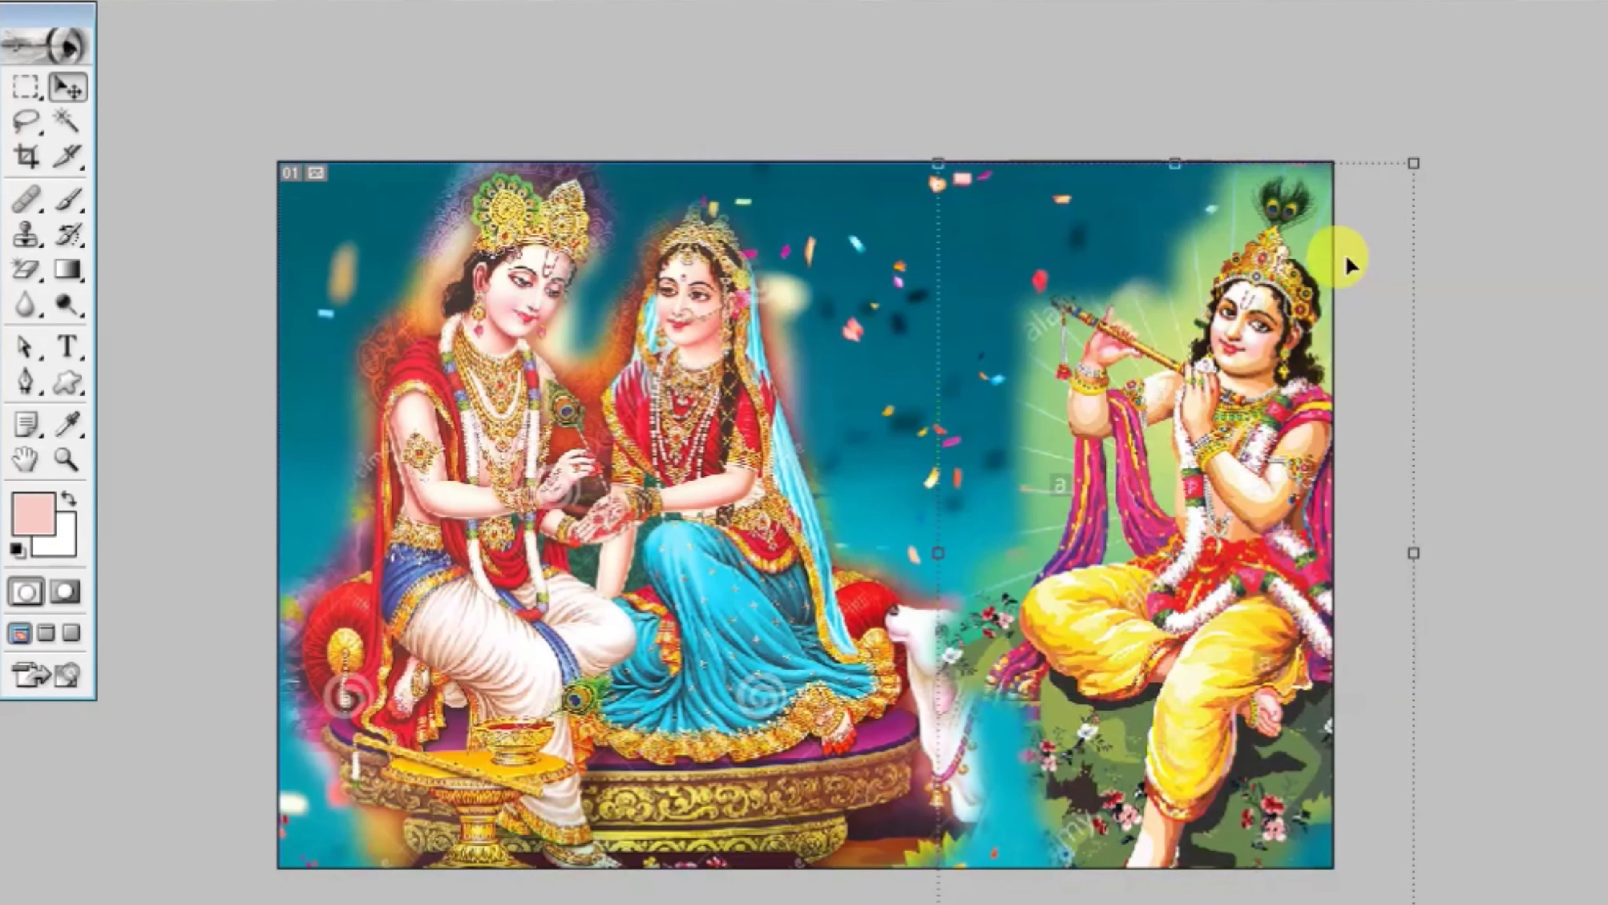
key("Return")
left_click_drag(939, 598, 895, 650)
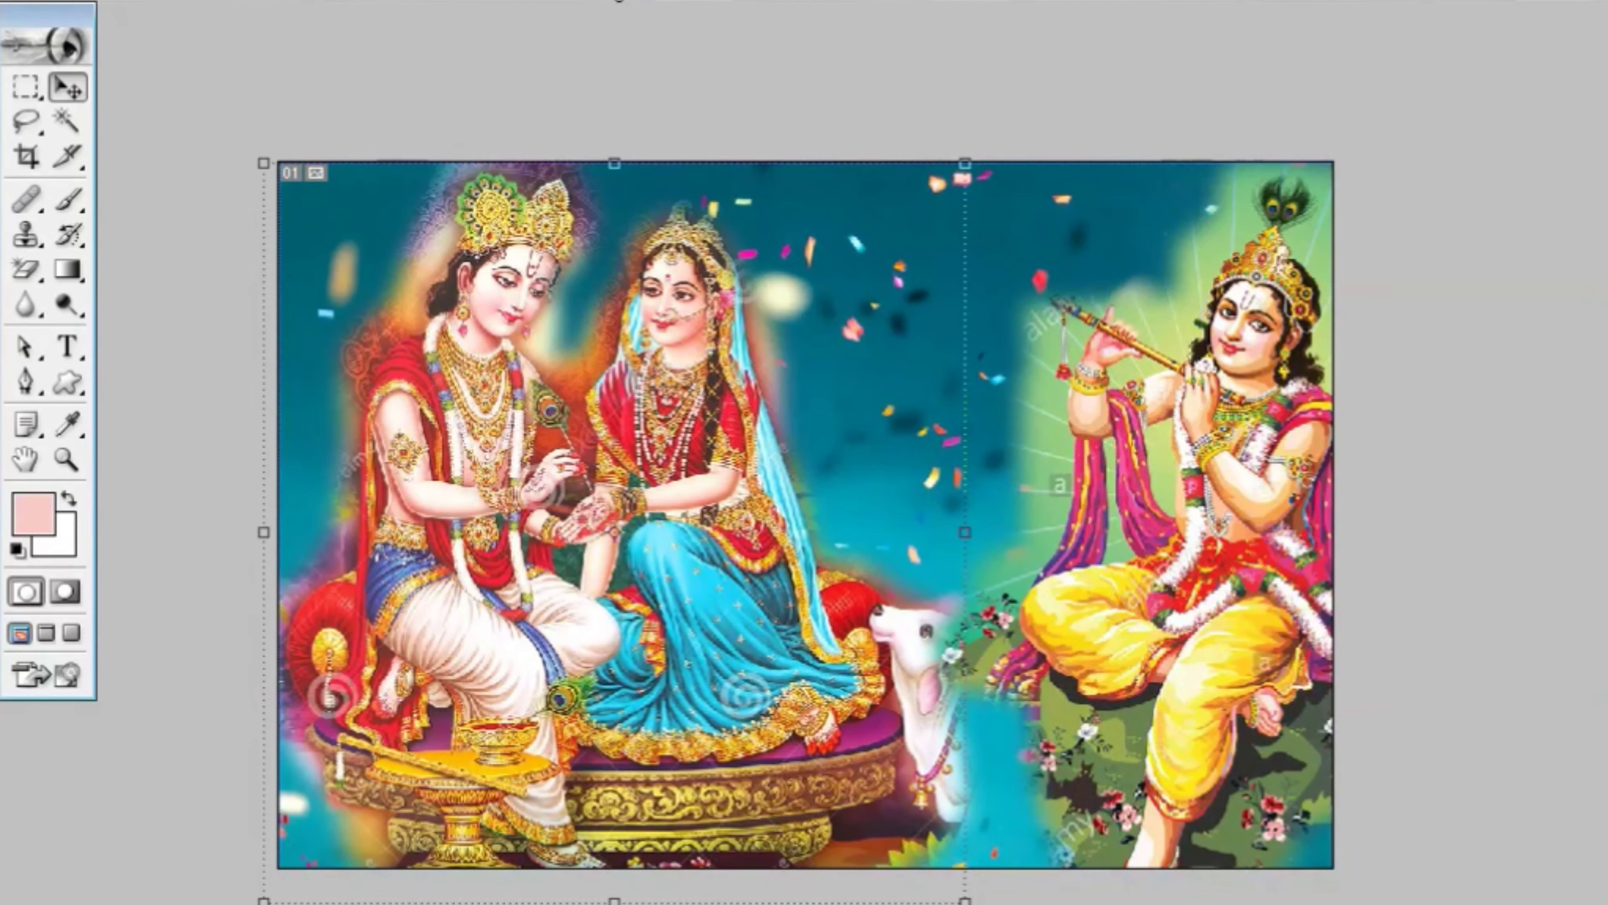
left_click(619, 1)
Step: Show the Layers panel and drag the Radha-Krishna pair to the right
left_click(557, 498)
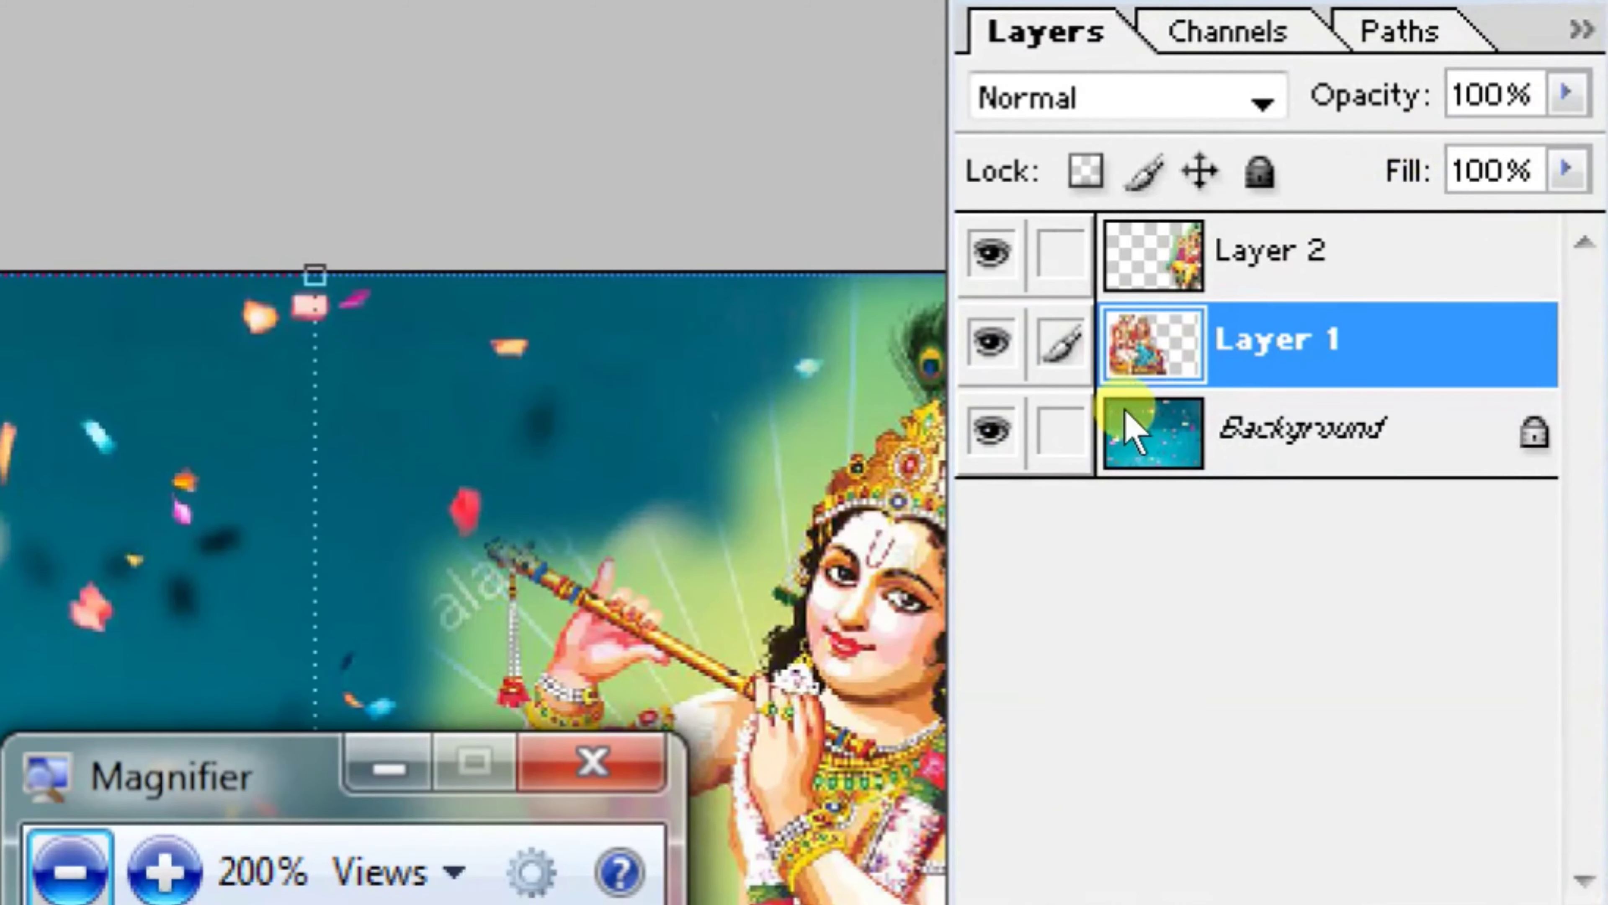
key("super+minus")
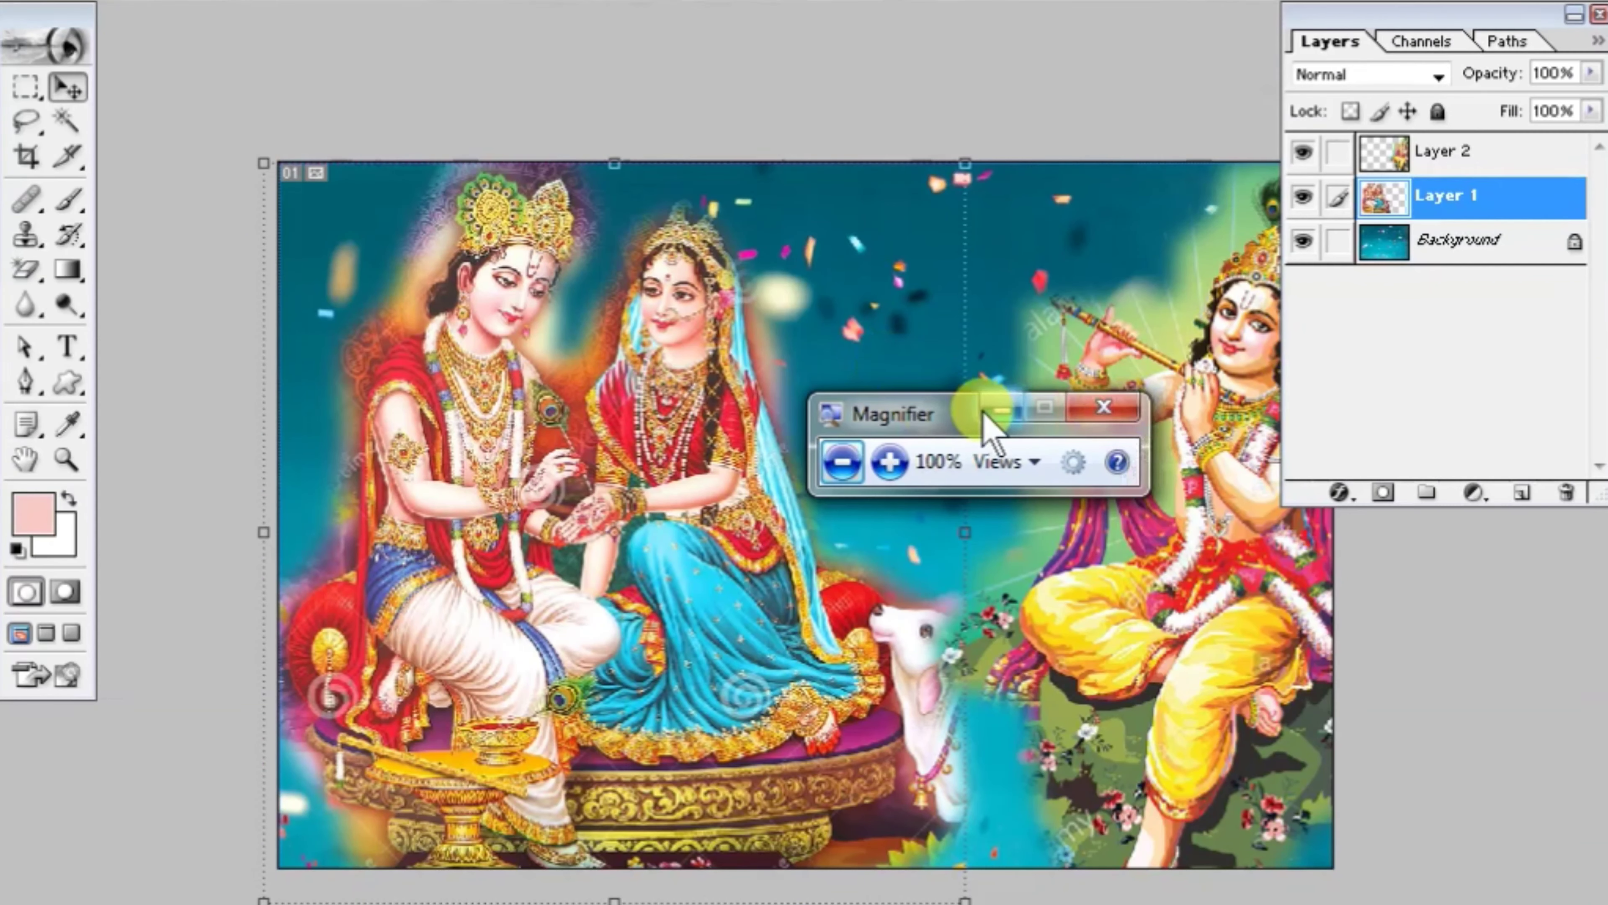
left_click(985, 412)
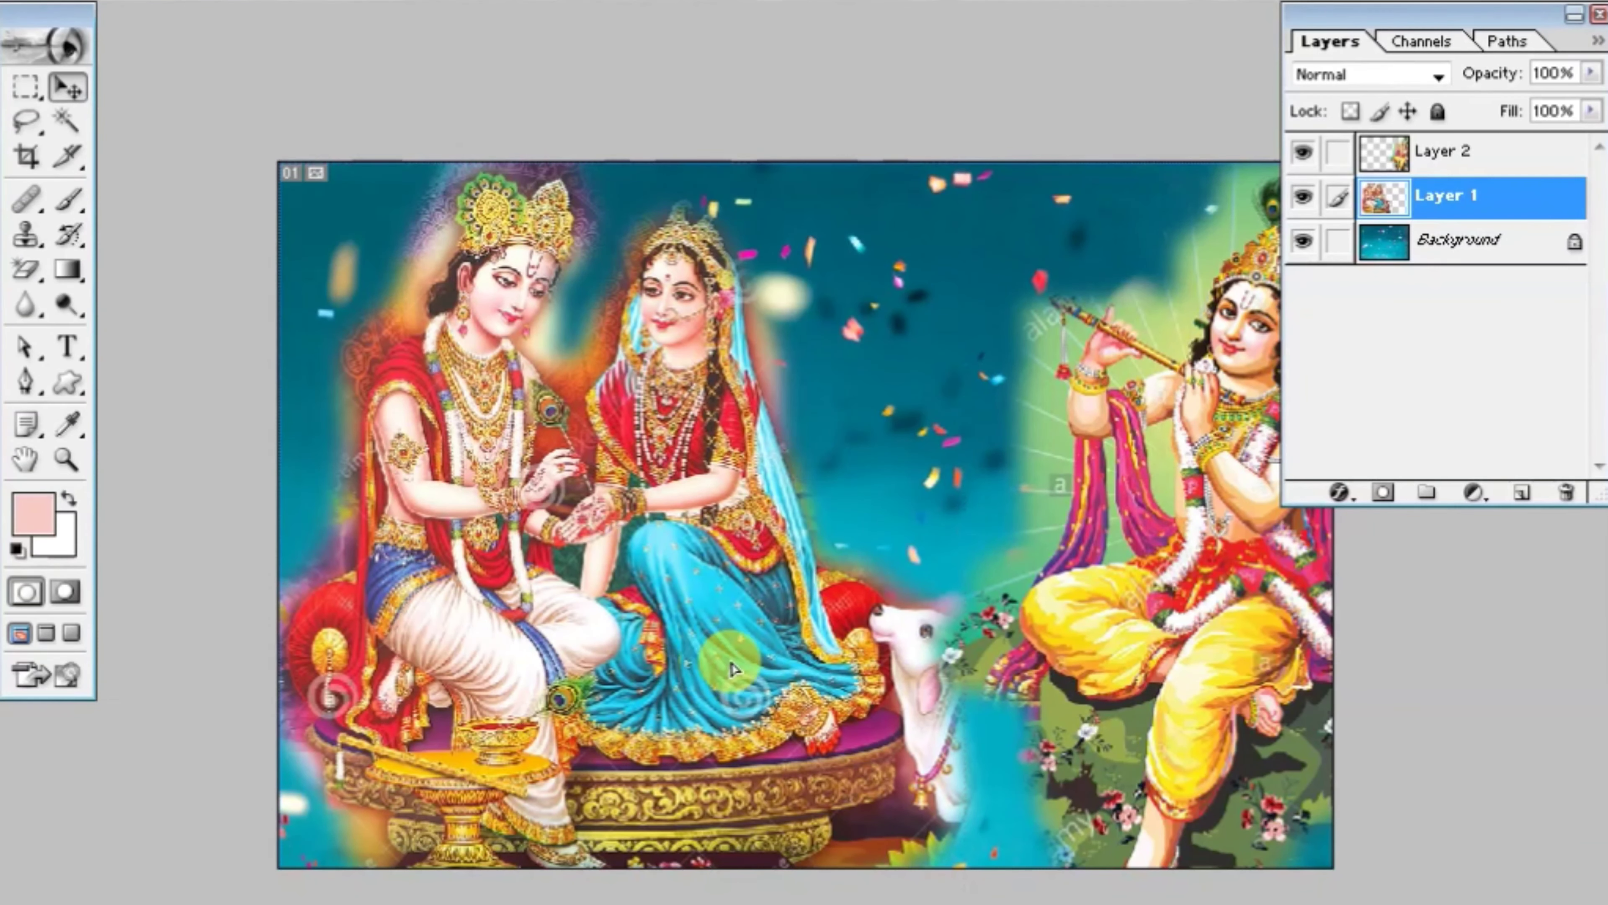
left_click_drag(733, 669, 1083, 646)
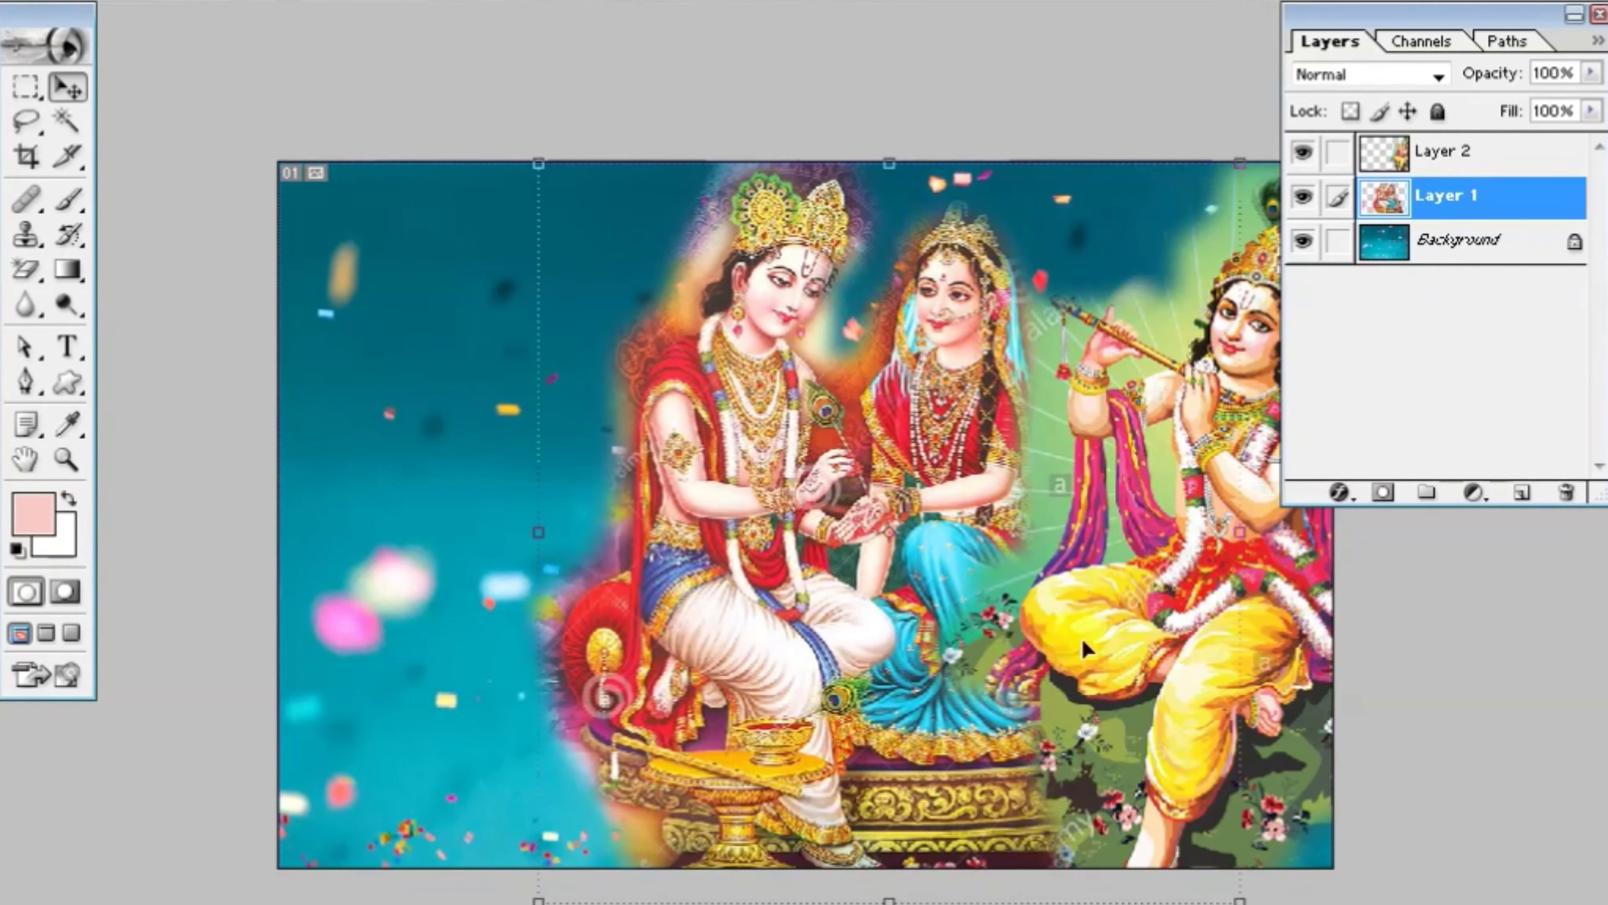
key("super+plus")
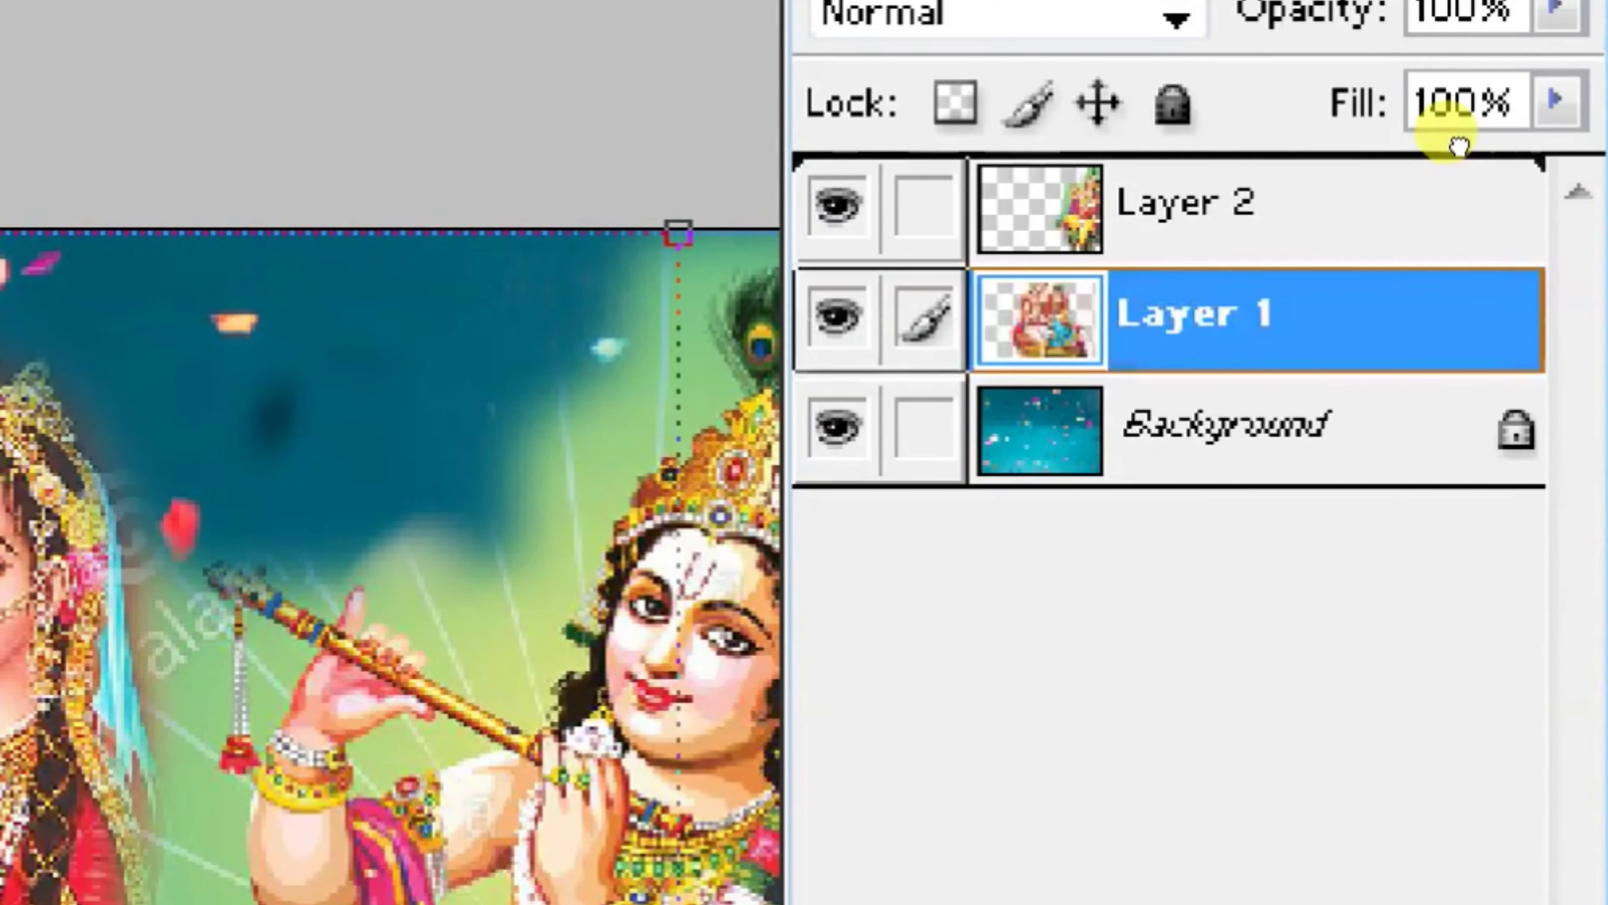
Step: Stack Layer 1 above Layer 2 and shift the Radha-Krishna pair up and left
left_click_drag(1458, 147, 1459, 157)
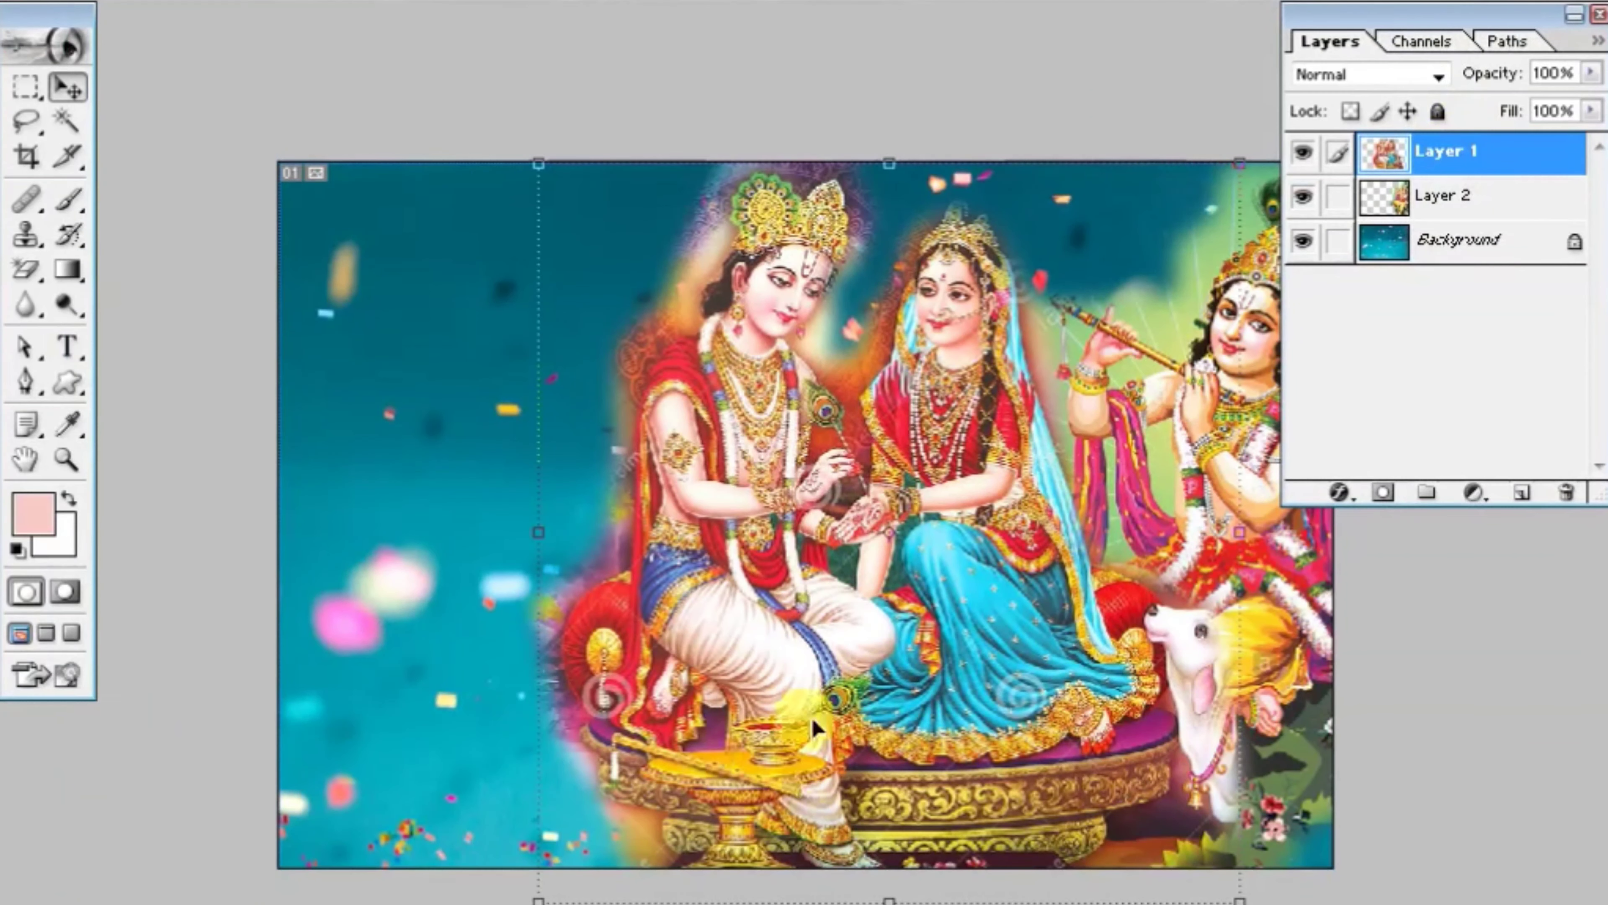
left_click_drag(883, 707, 787, 703)
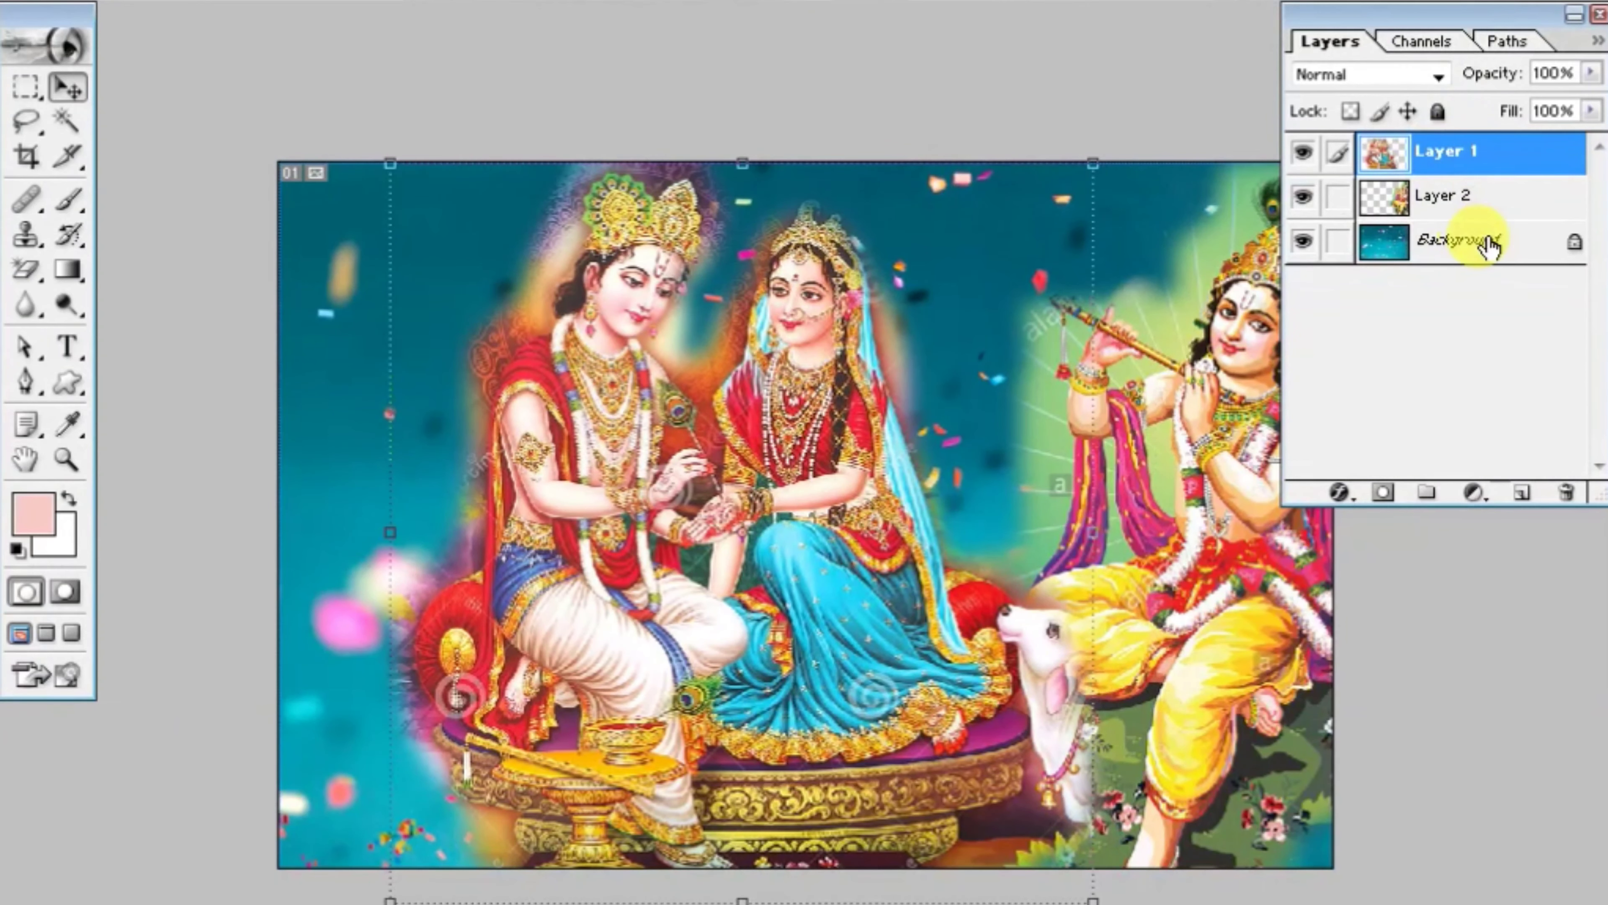
left_click_drag(1483, 201, 1482, 180)
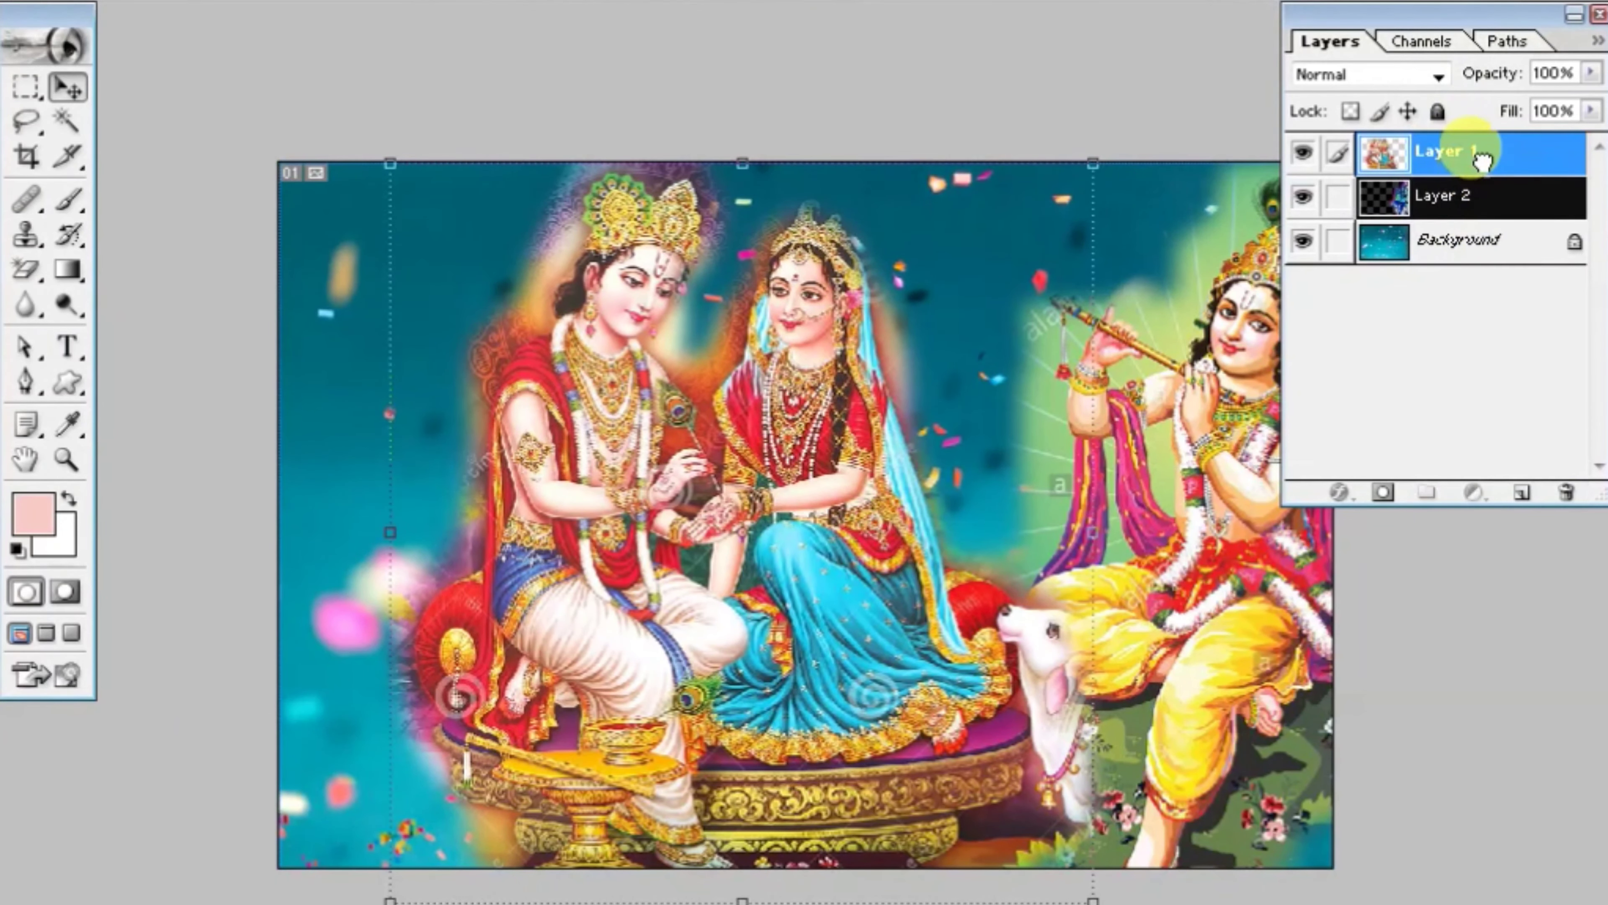
left_click_drag(1476, 151, 1438, 197)
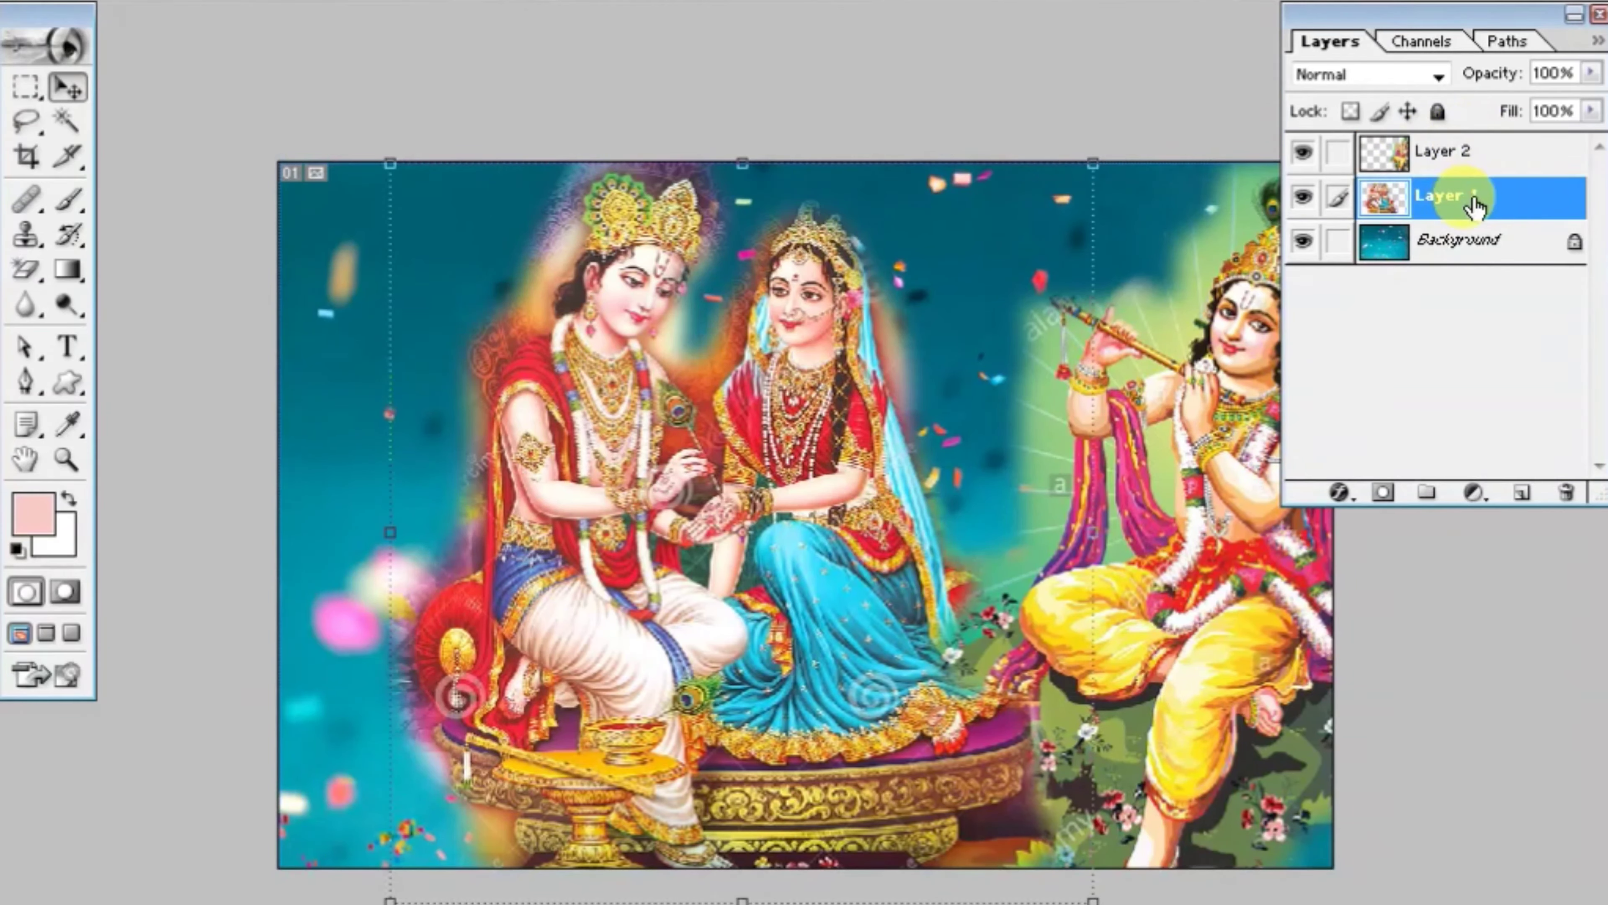
left_click_drag(1467, 212, 1470, 150)
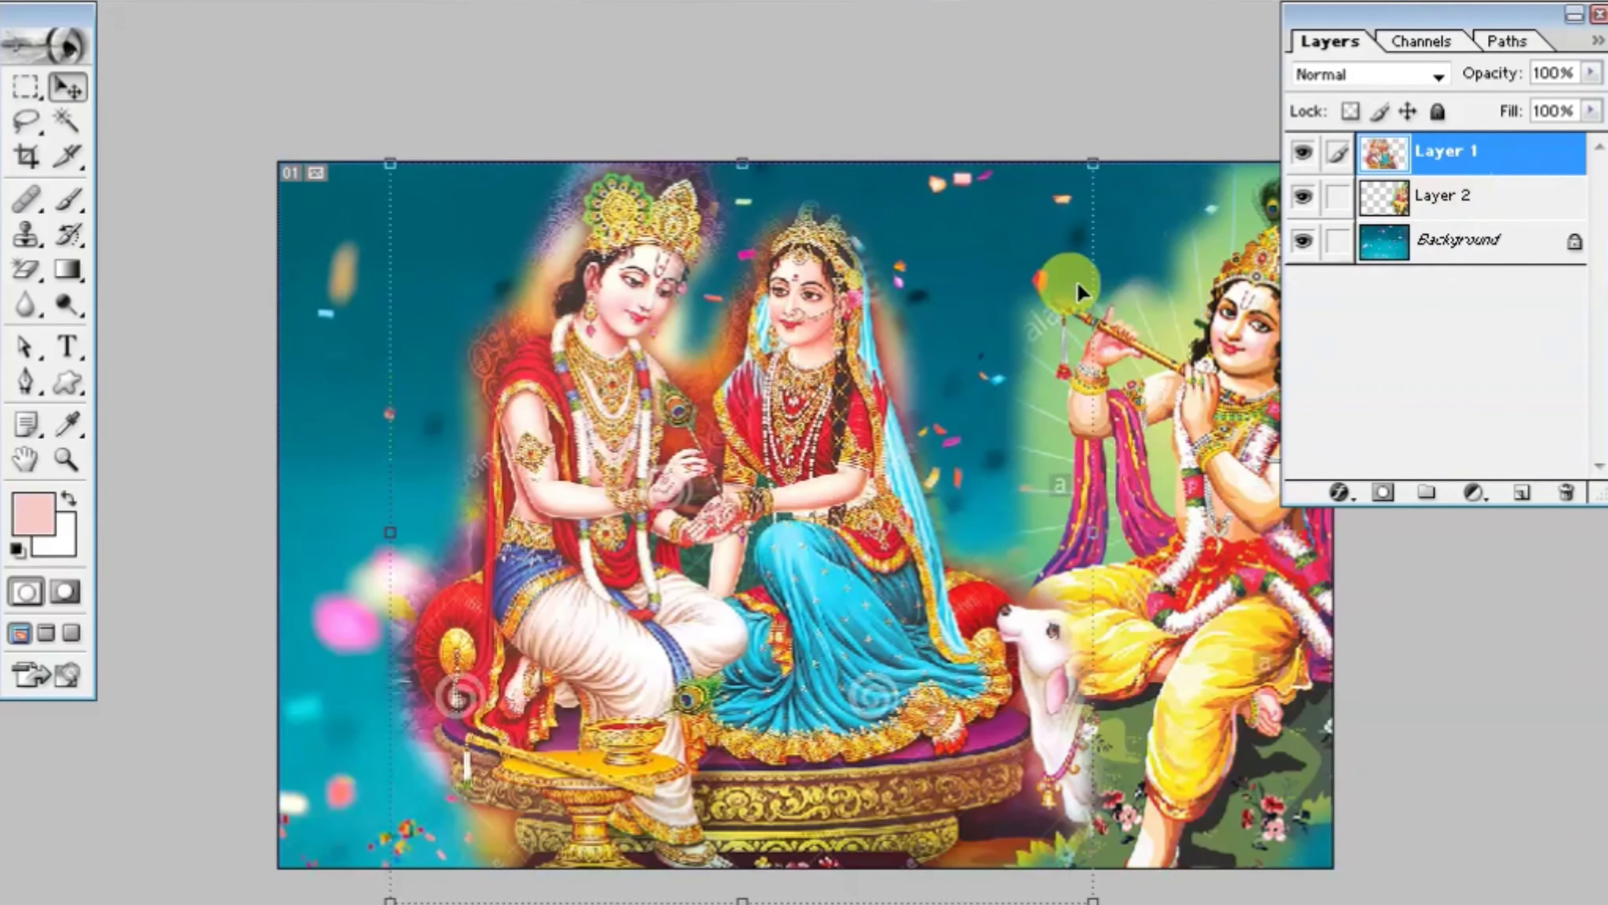
left_click_drag(887, 681, 699, 627)
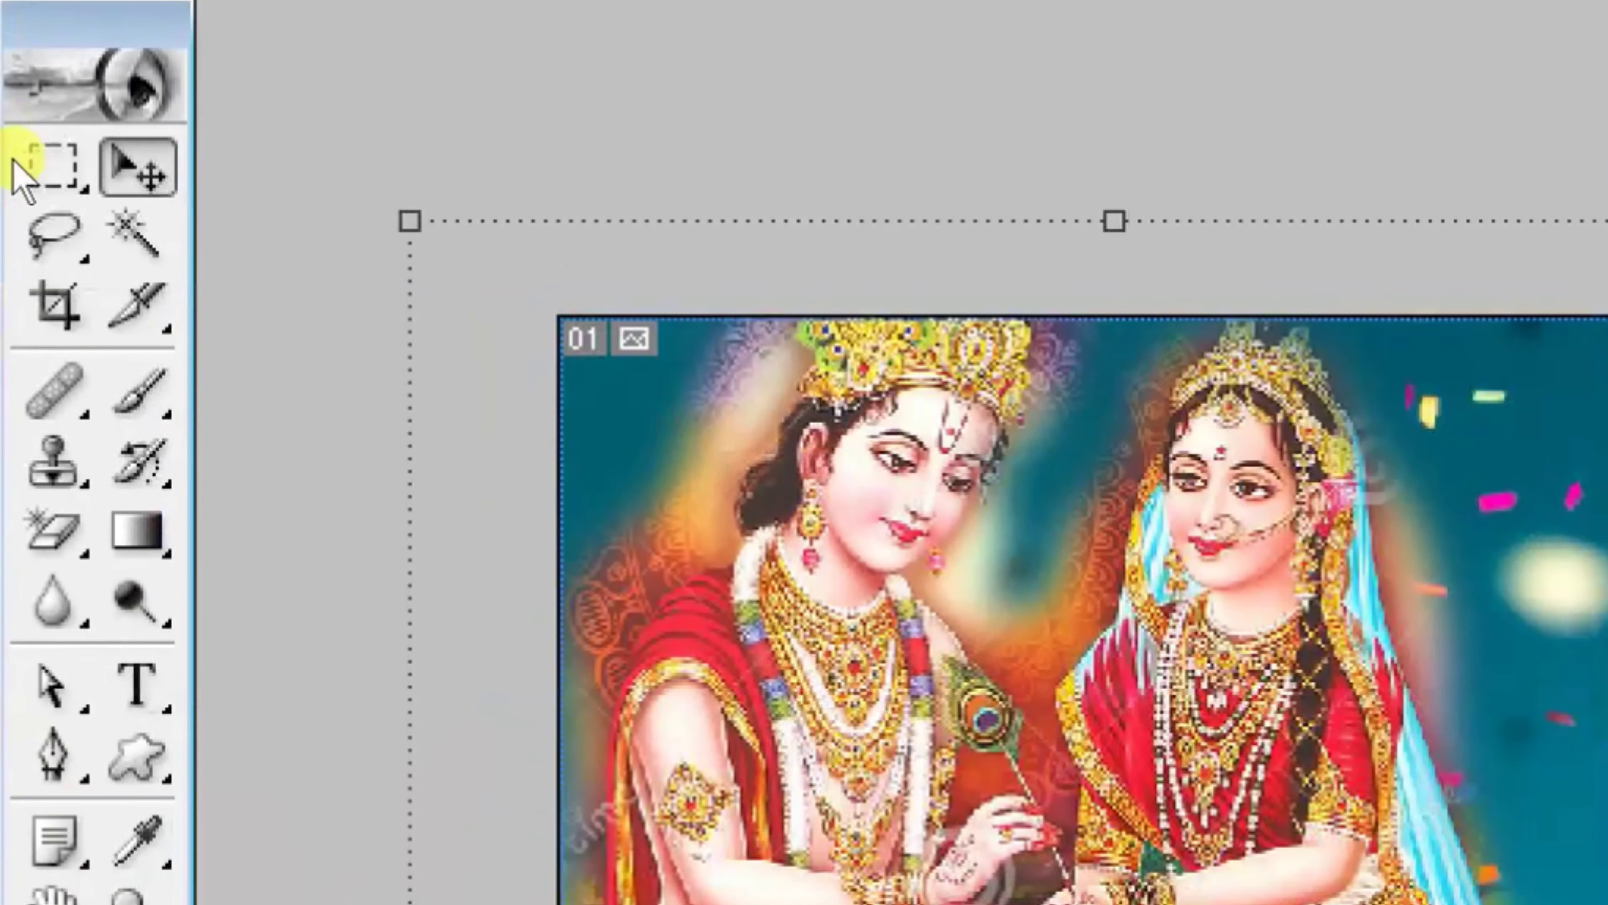
Step: Switch the lasso flyout from the Lasso to the Polygonal Lasso Tool
left_click(56, 236)
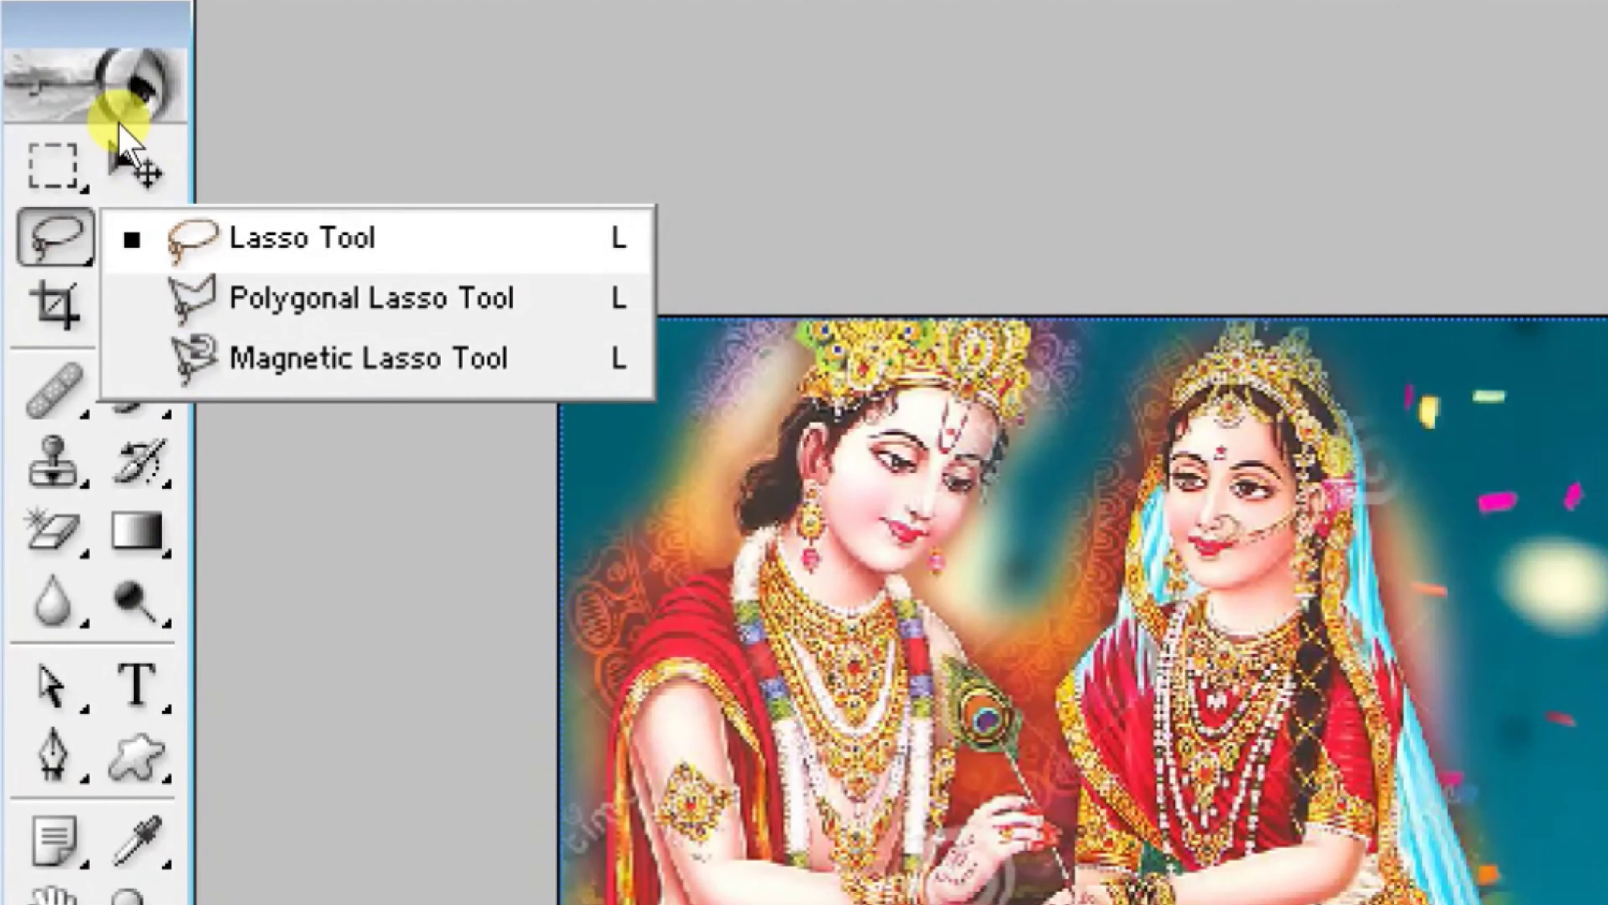
key("Up")
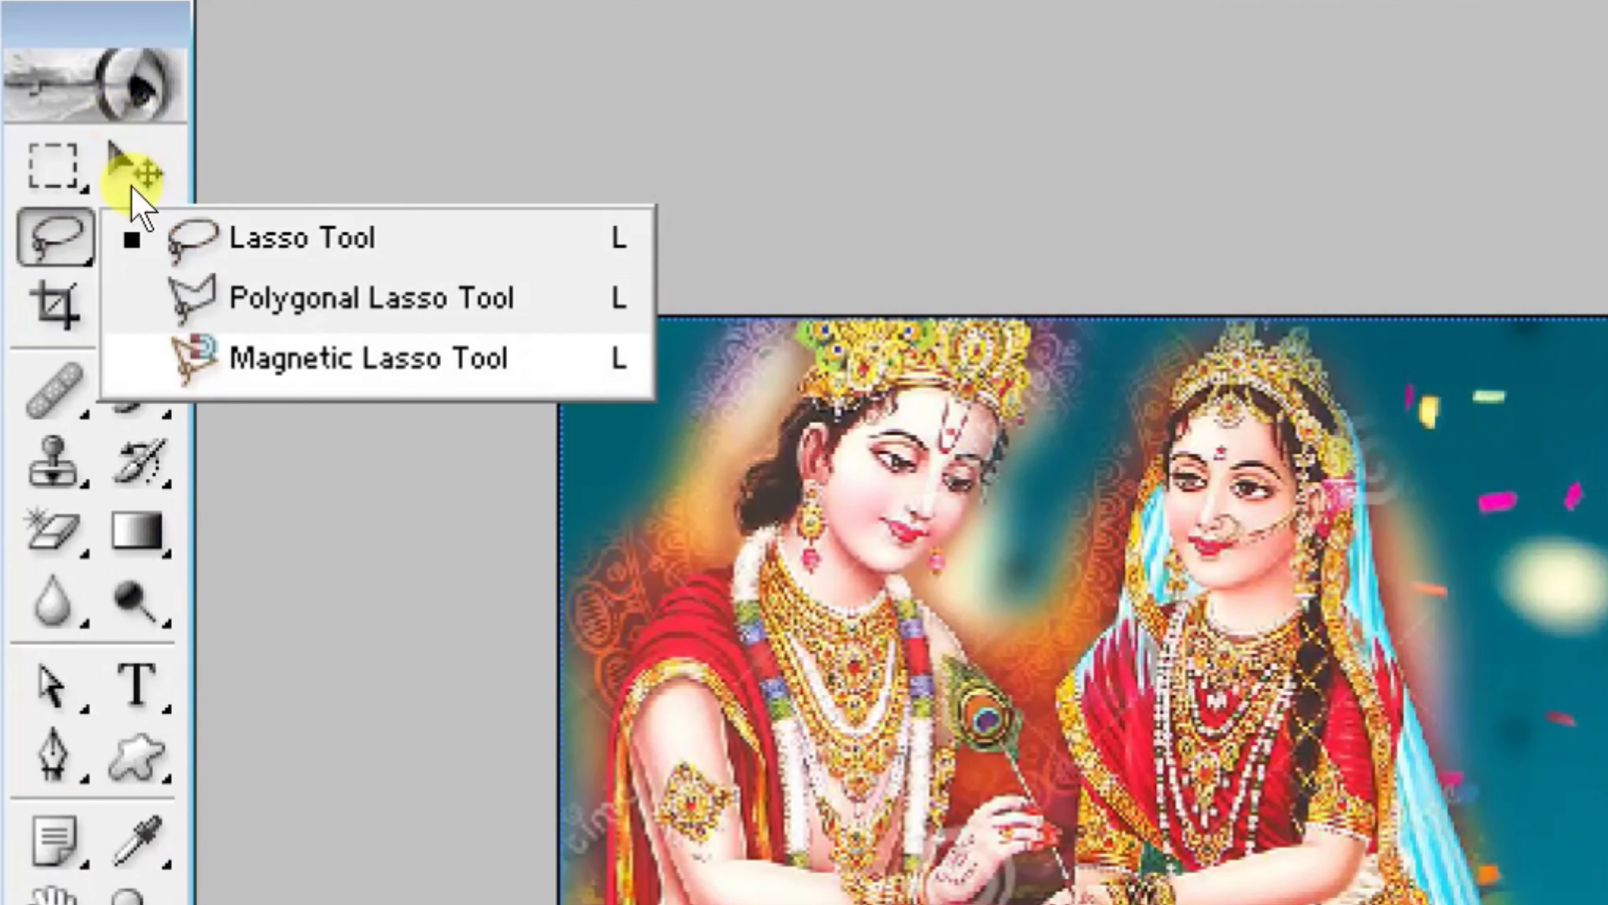
key("Up")
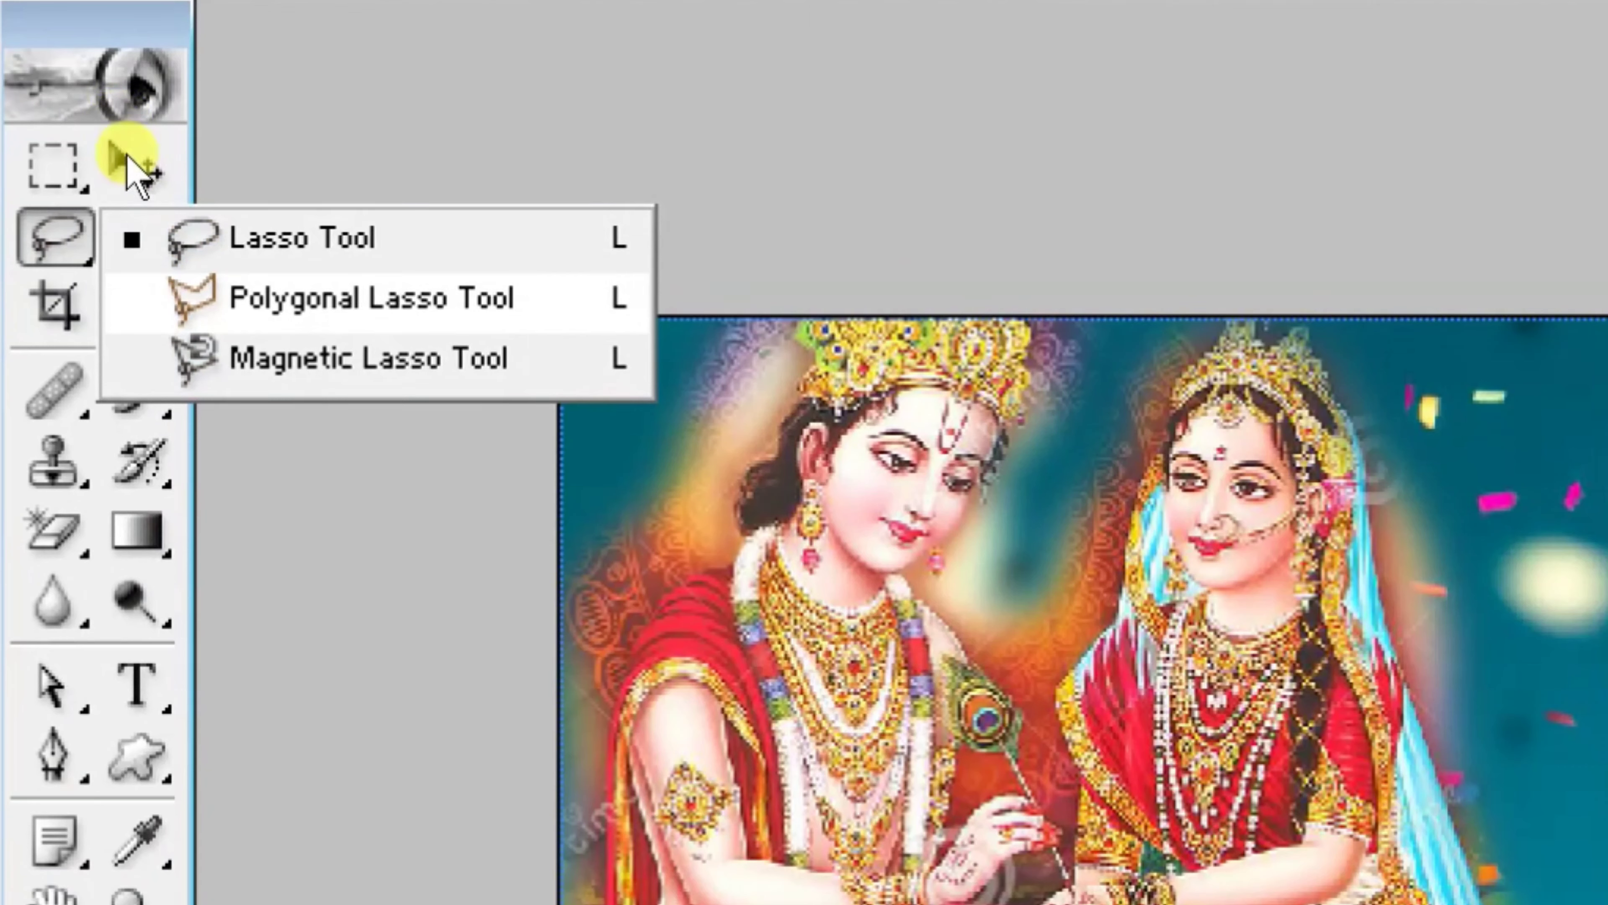
key("Down")
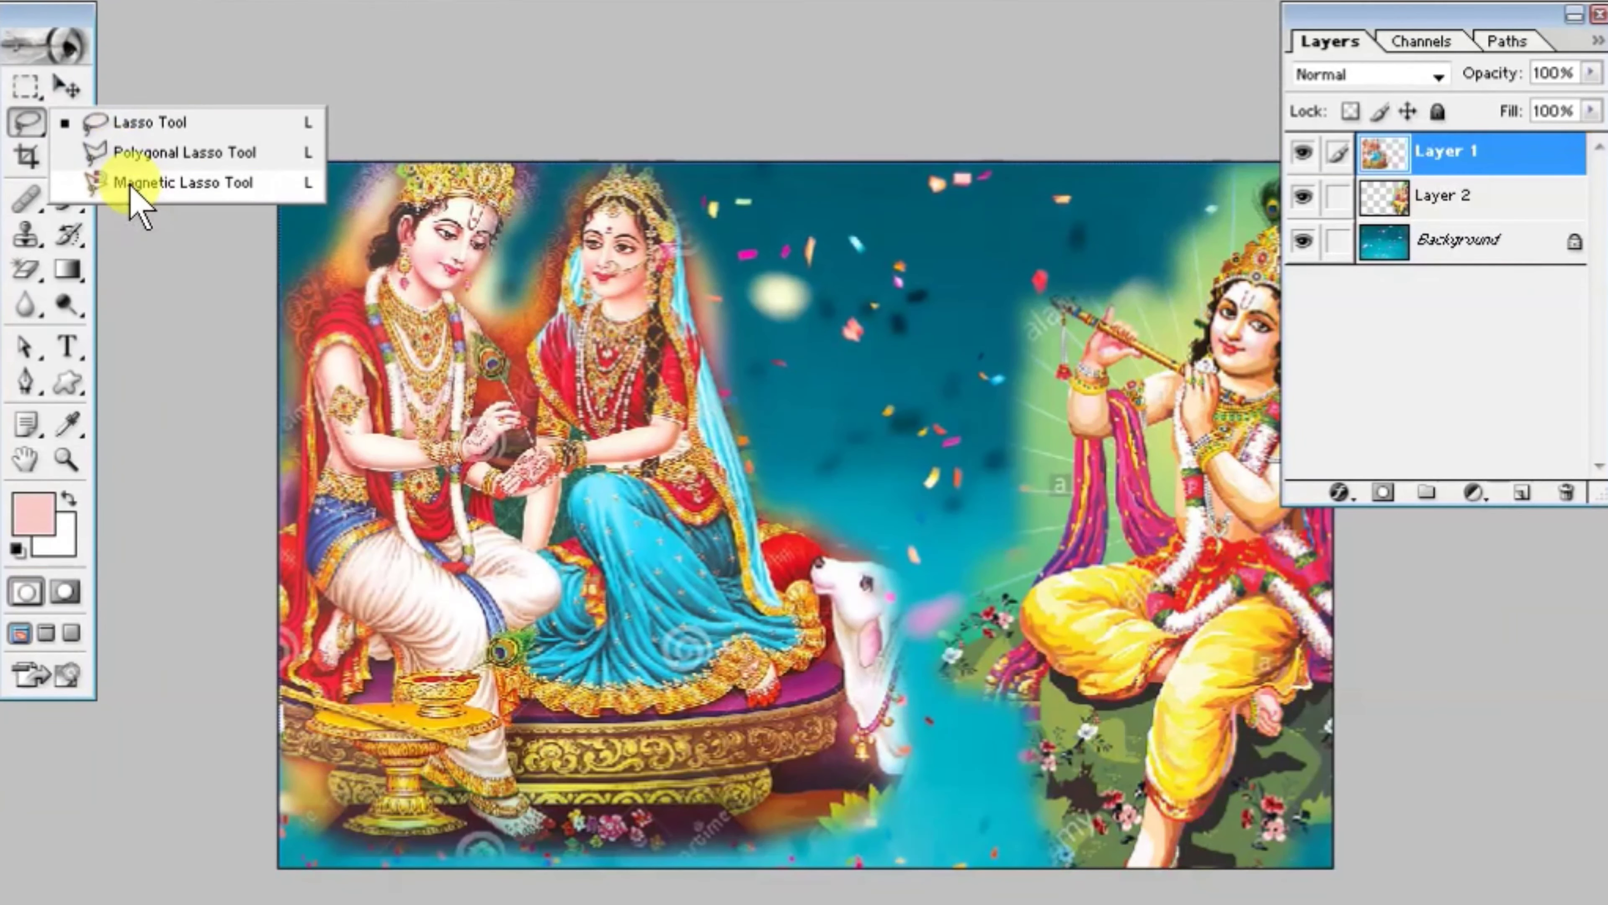
left_click(137, 157)
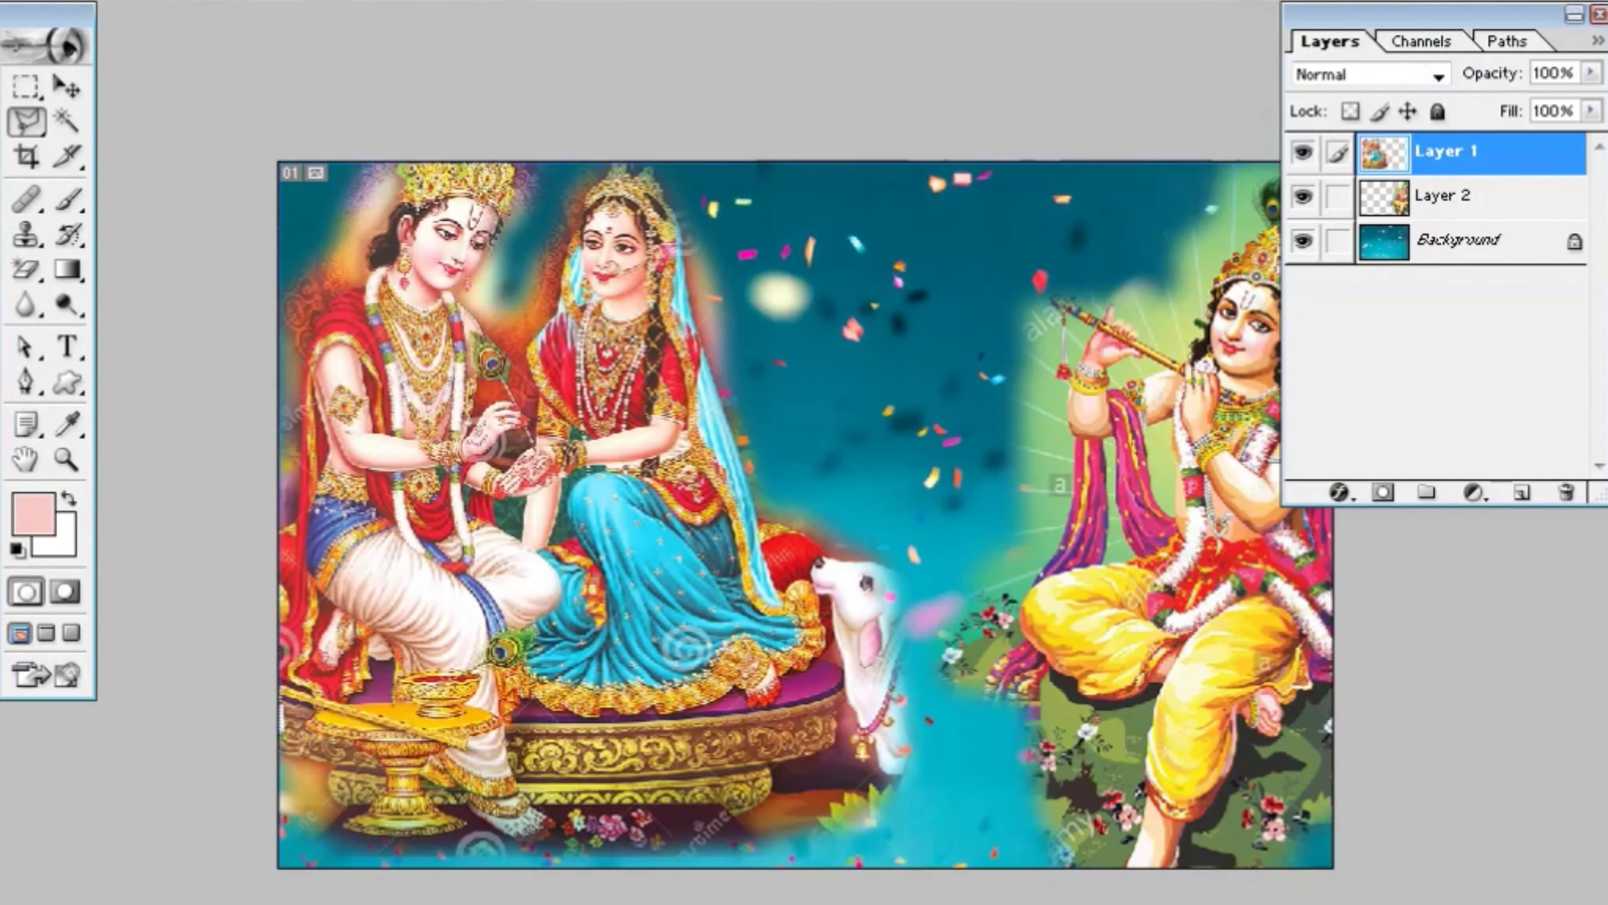
Step: Toggle screen modes while bringing Untitled-1 and then the flute Krishna photo forward
key("f")
left_click(1200, 182)
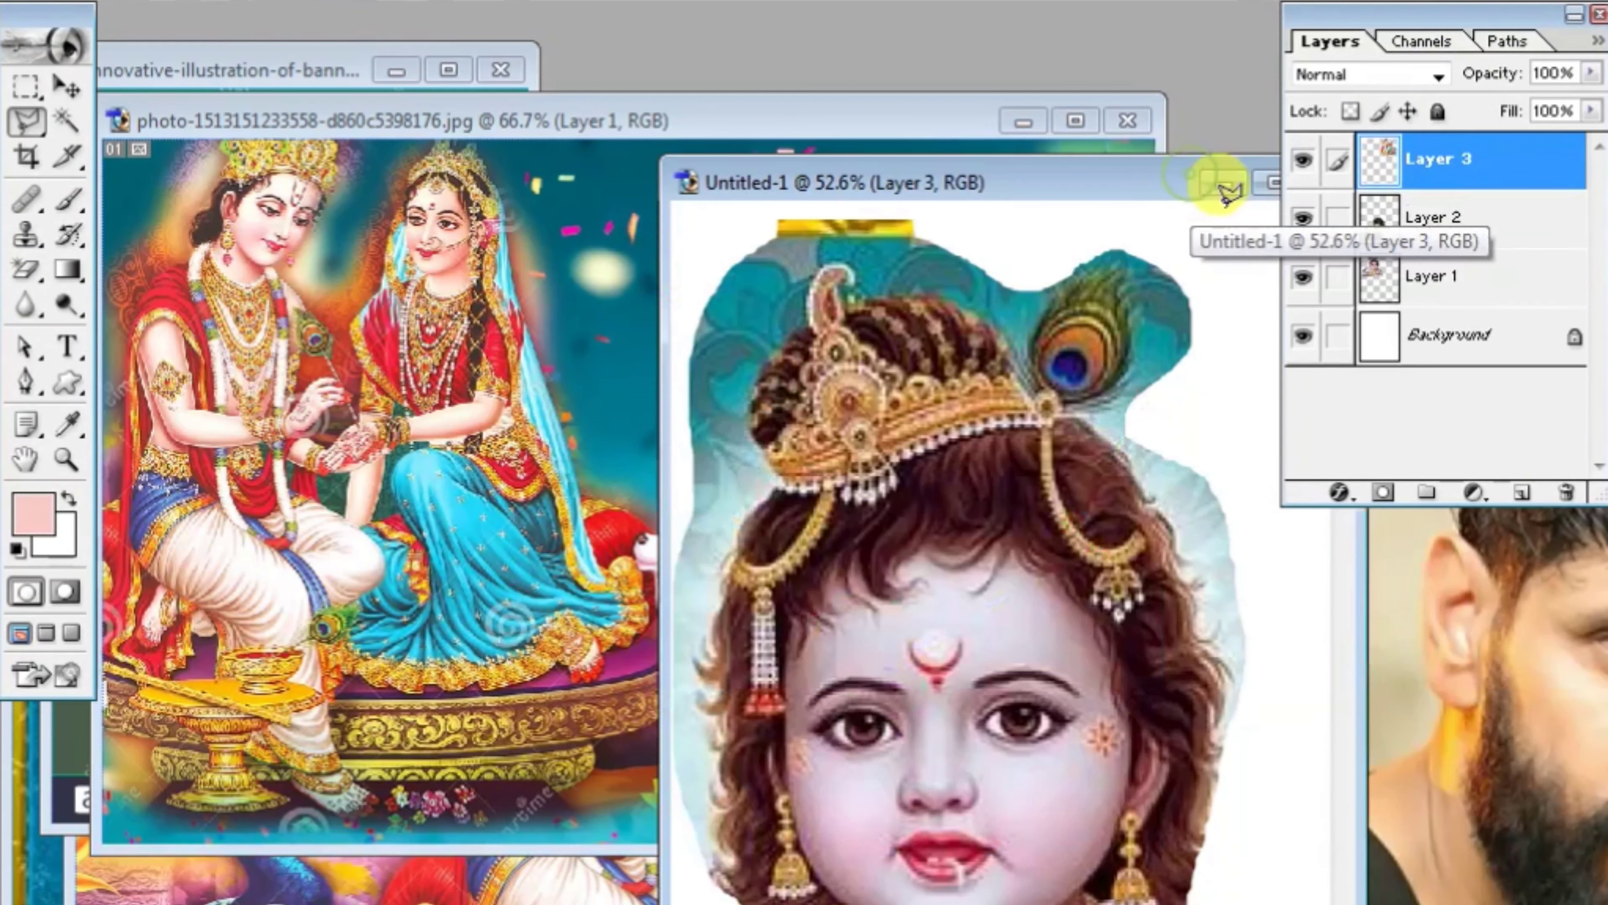
key("f")
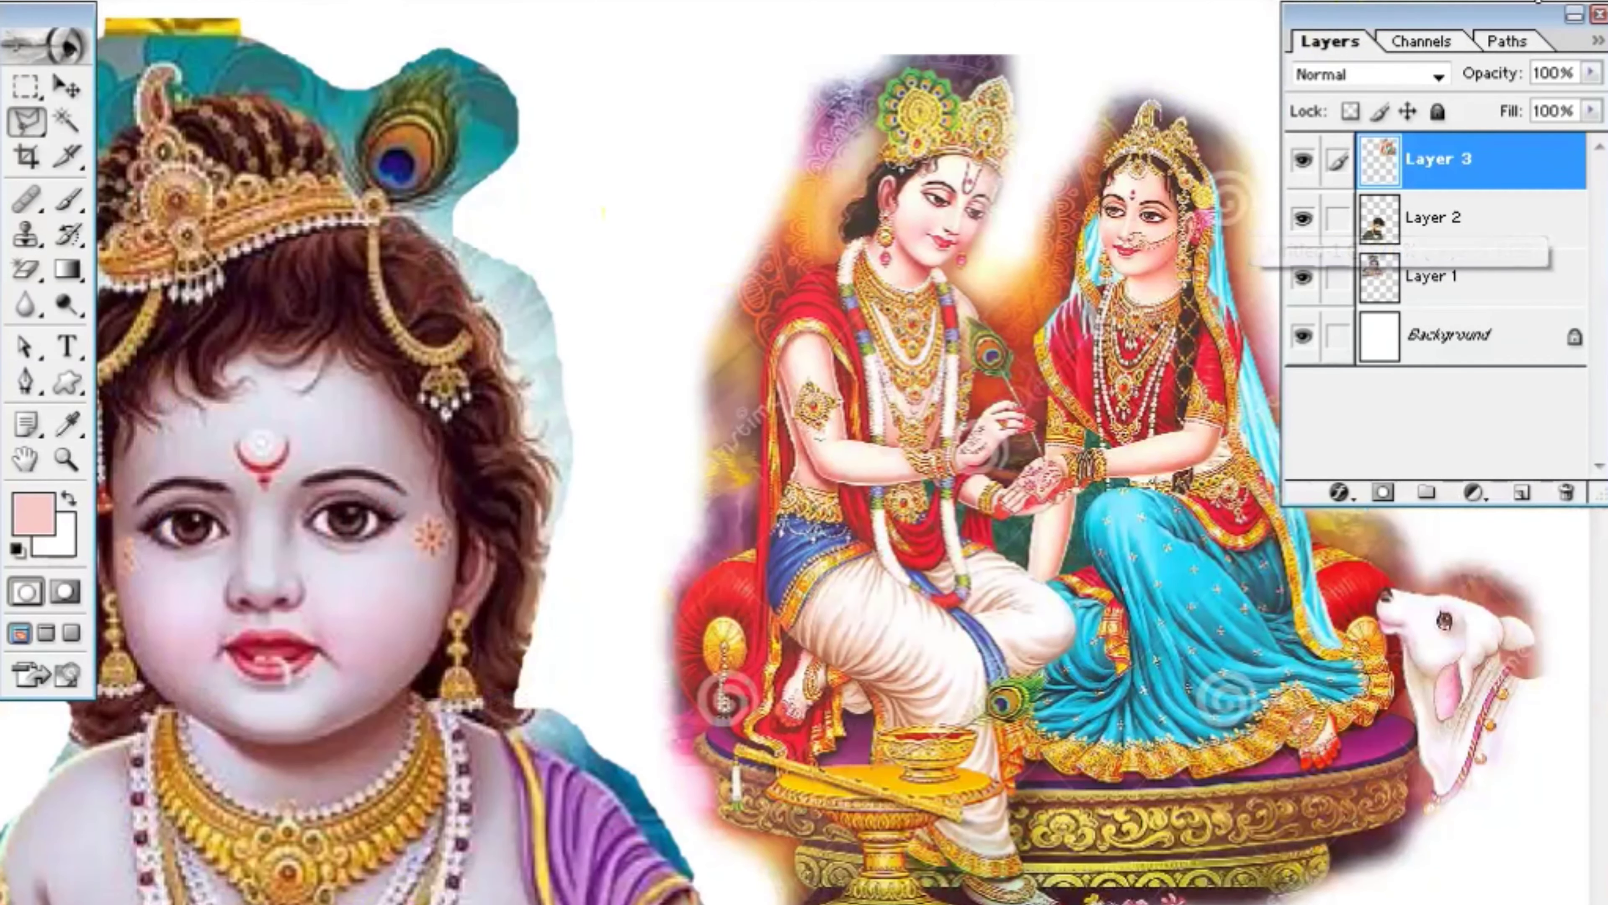
key("f")
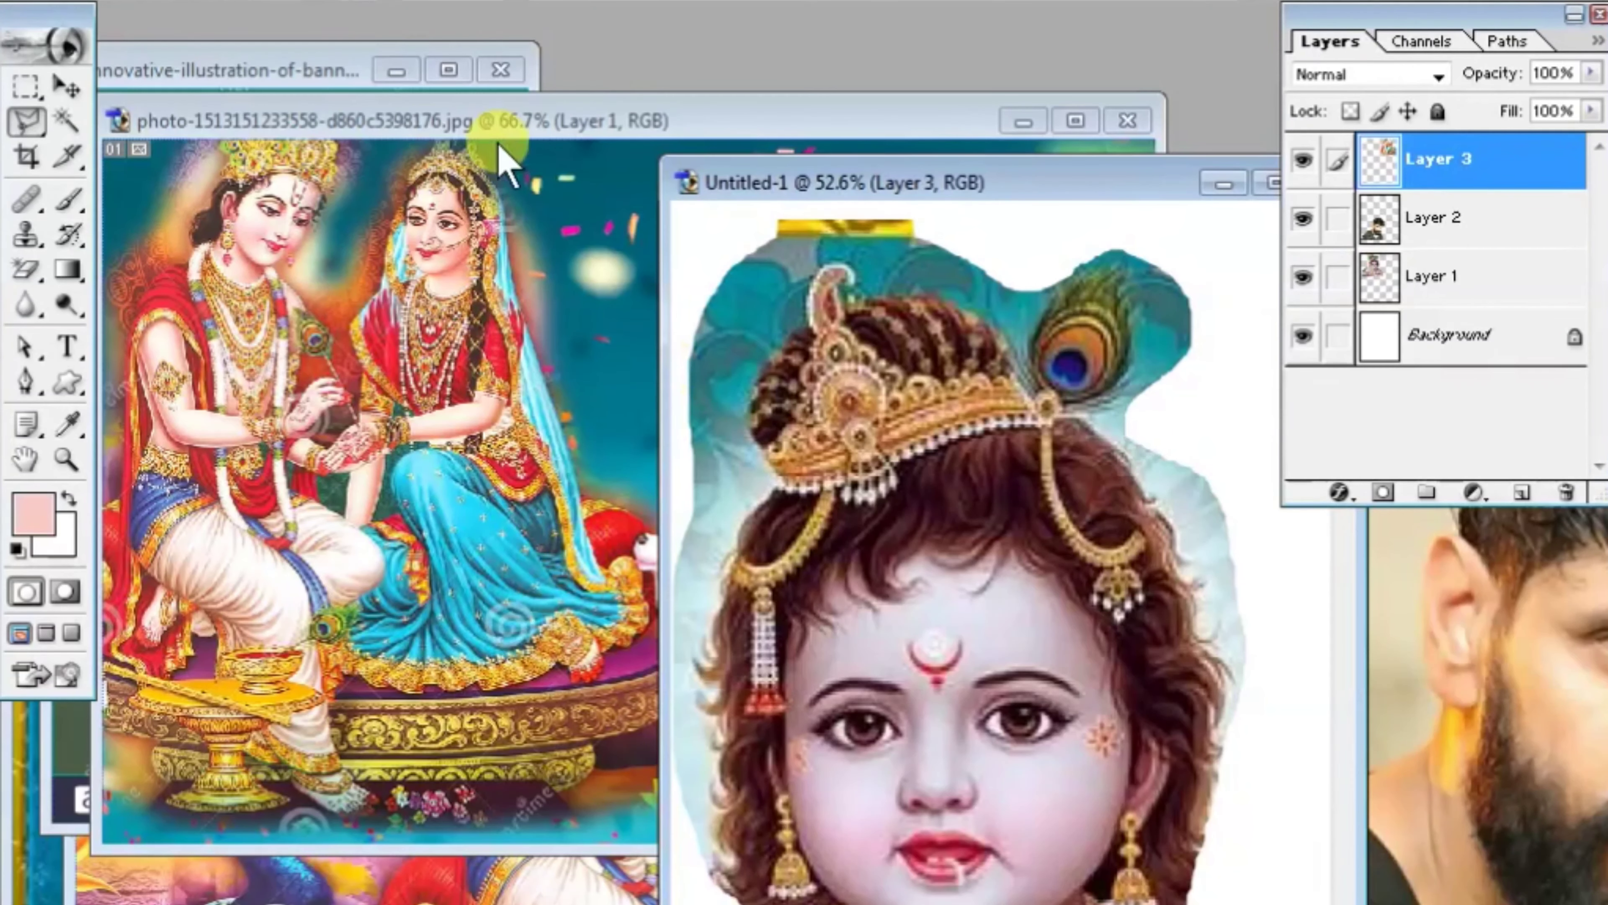
left_click(449, 72)
key("f")
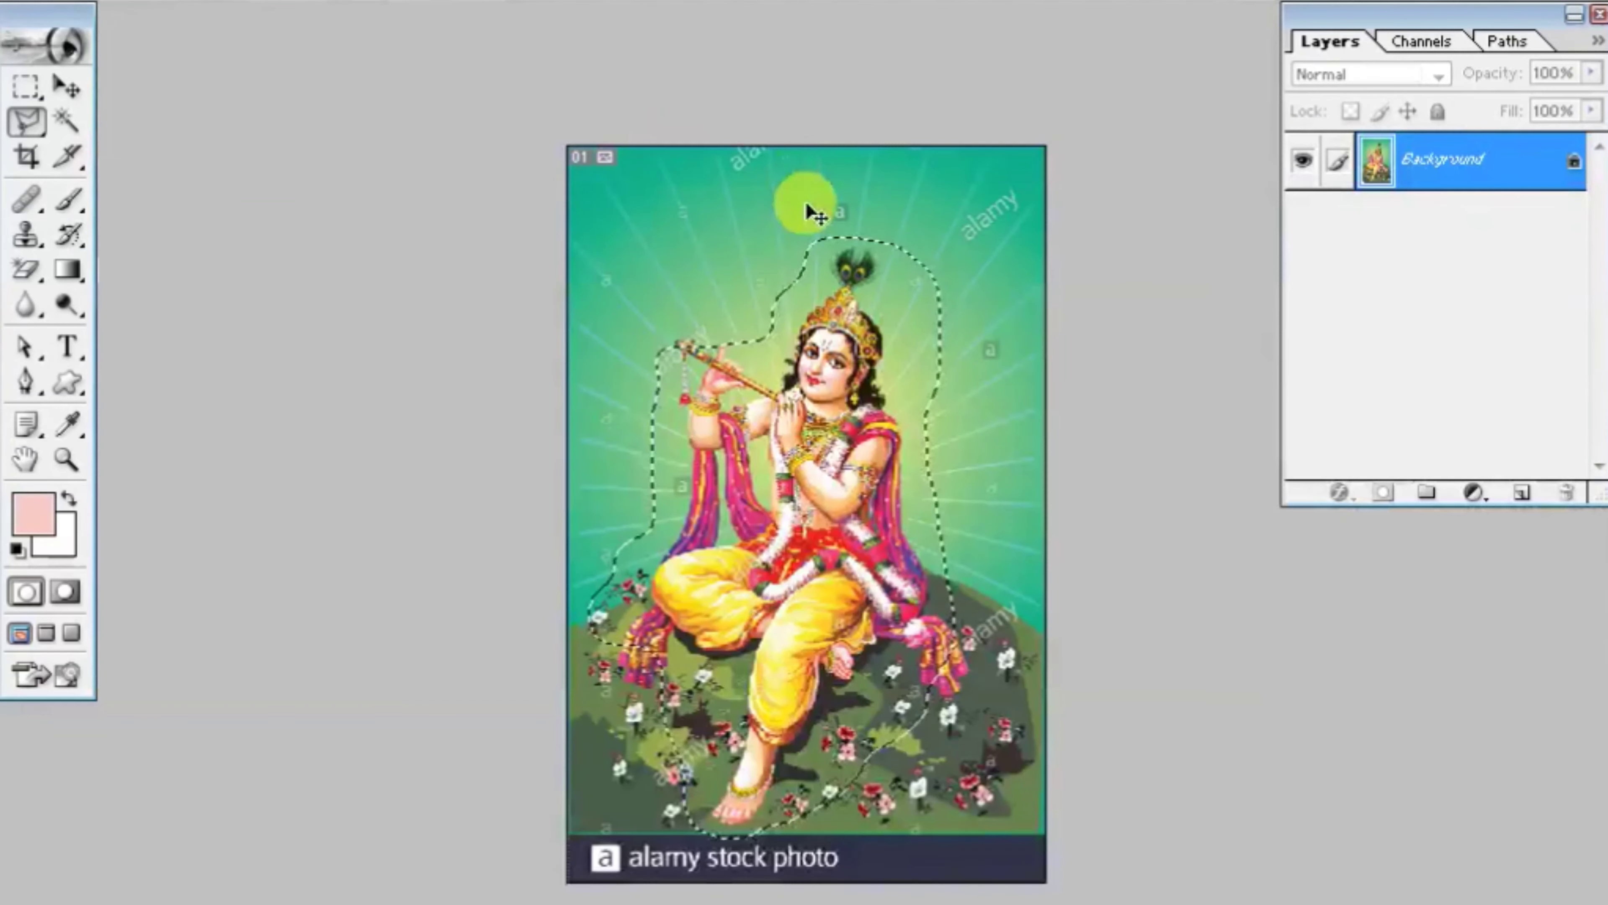
key("f")
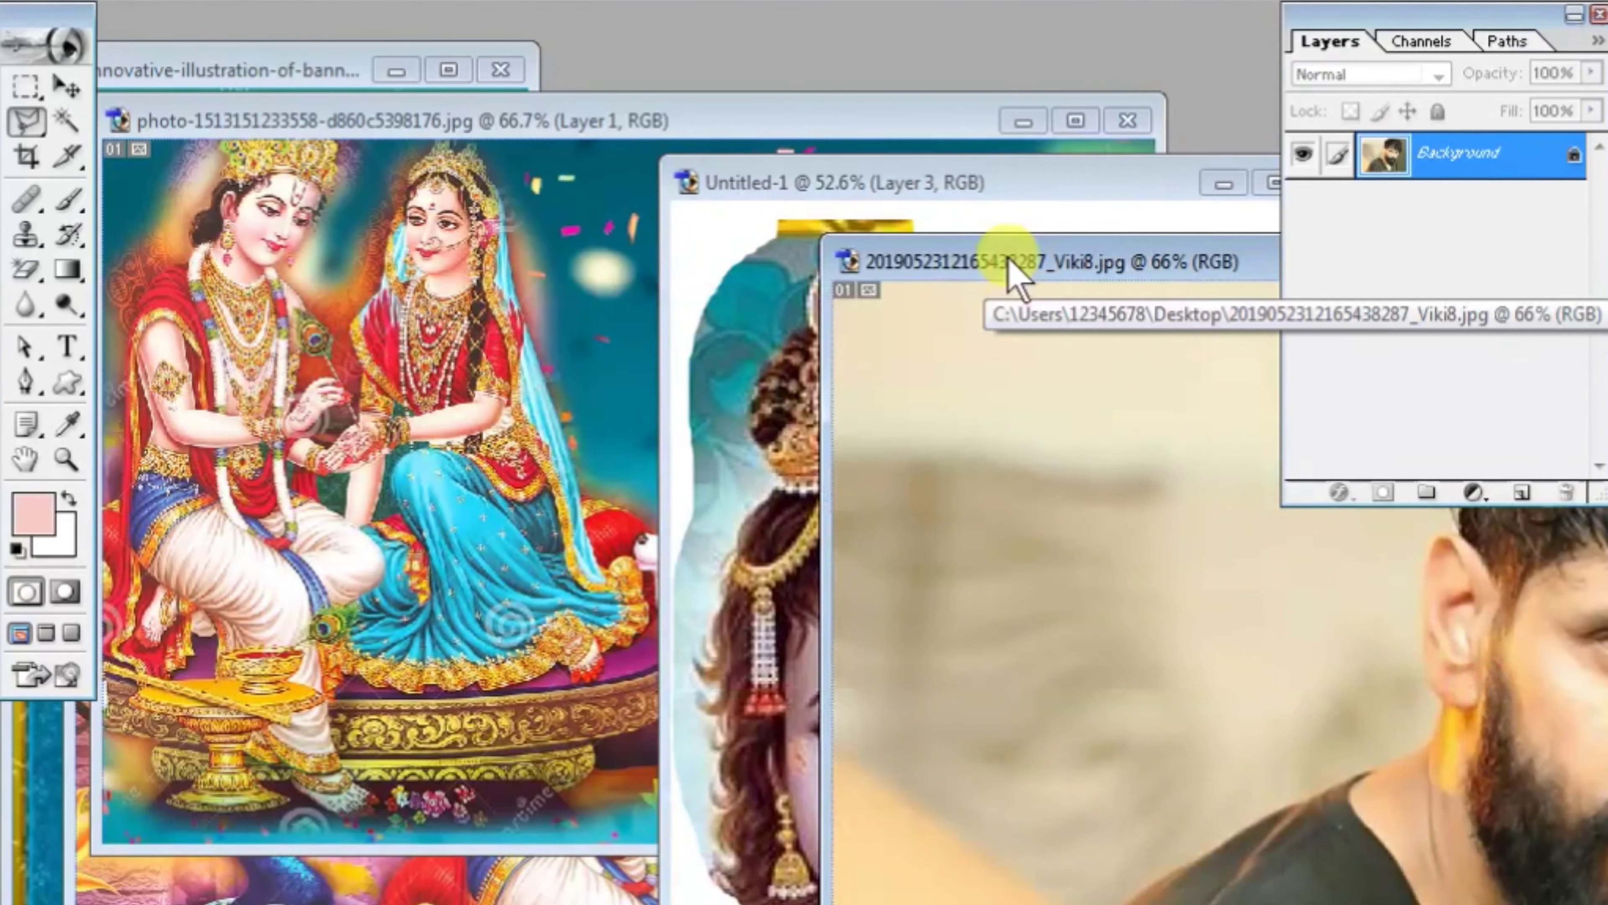
Step: Maximize the Viki8.jpg portrait window and close a straight-edged selection at the shoulder
left_click_drag(1013, 270, 279, 46)
left_click(1002, 40)
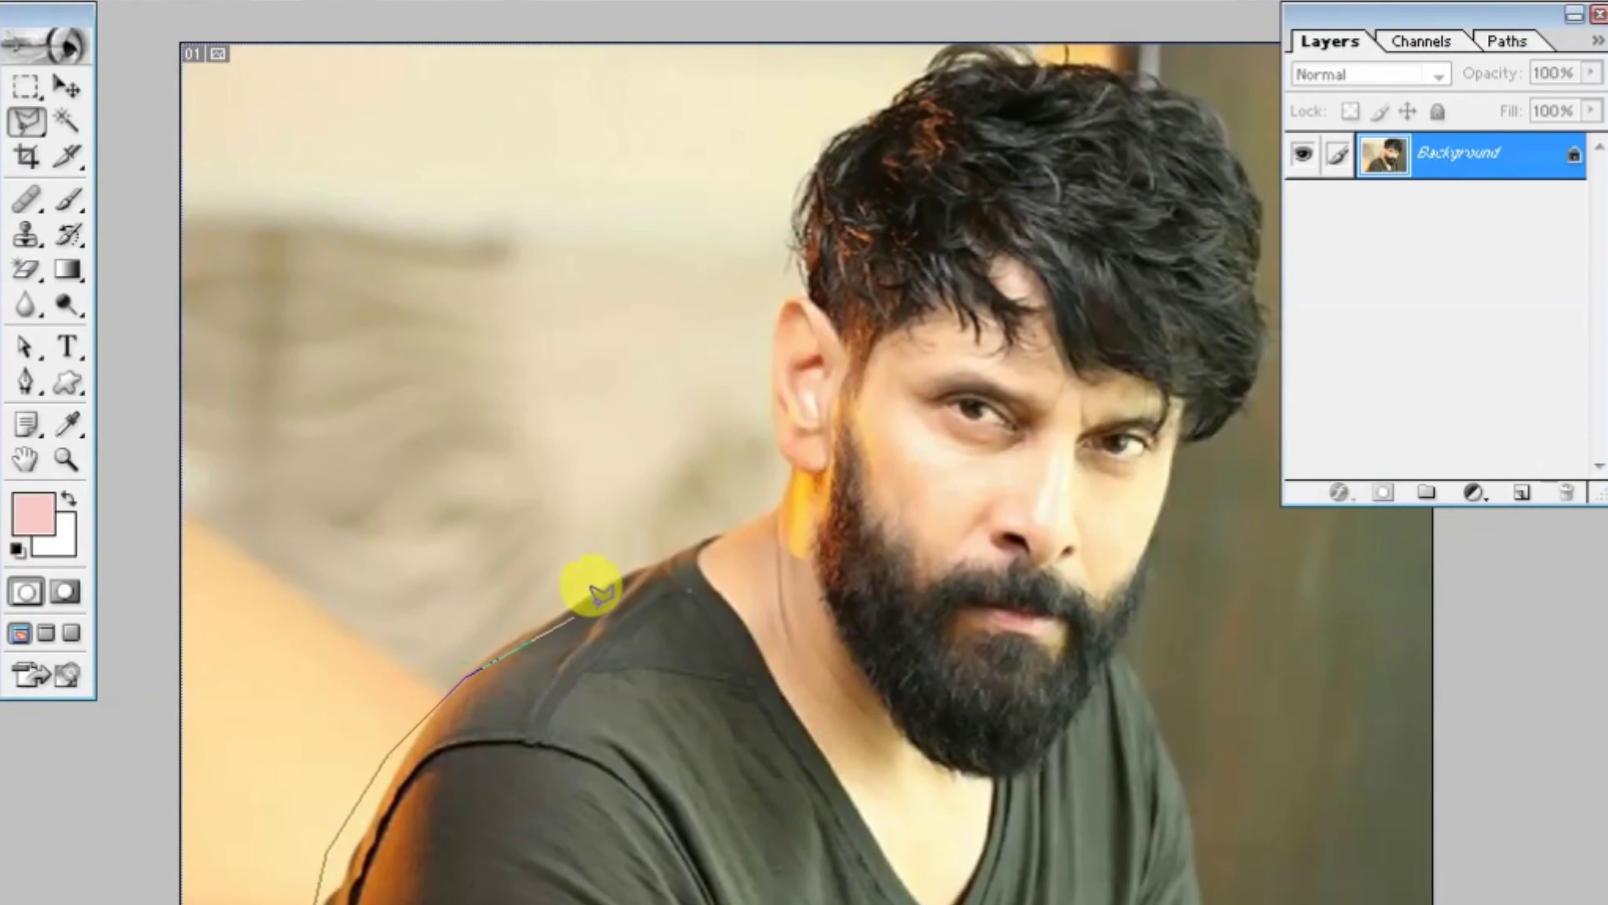
left_click(684, 561)
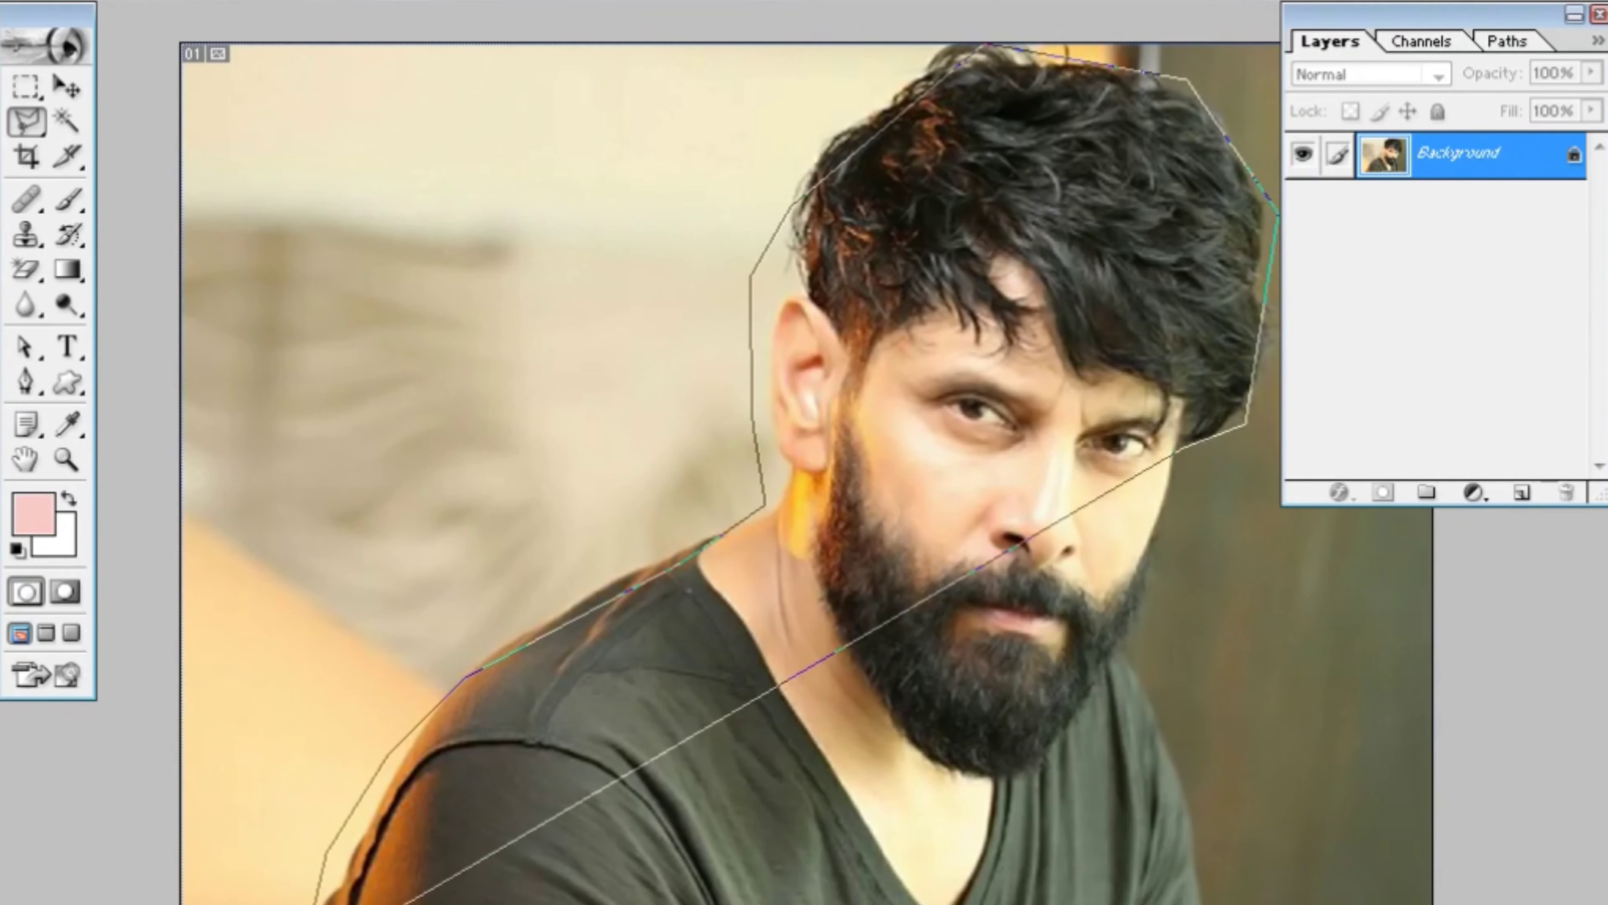
key("Return")
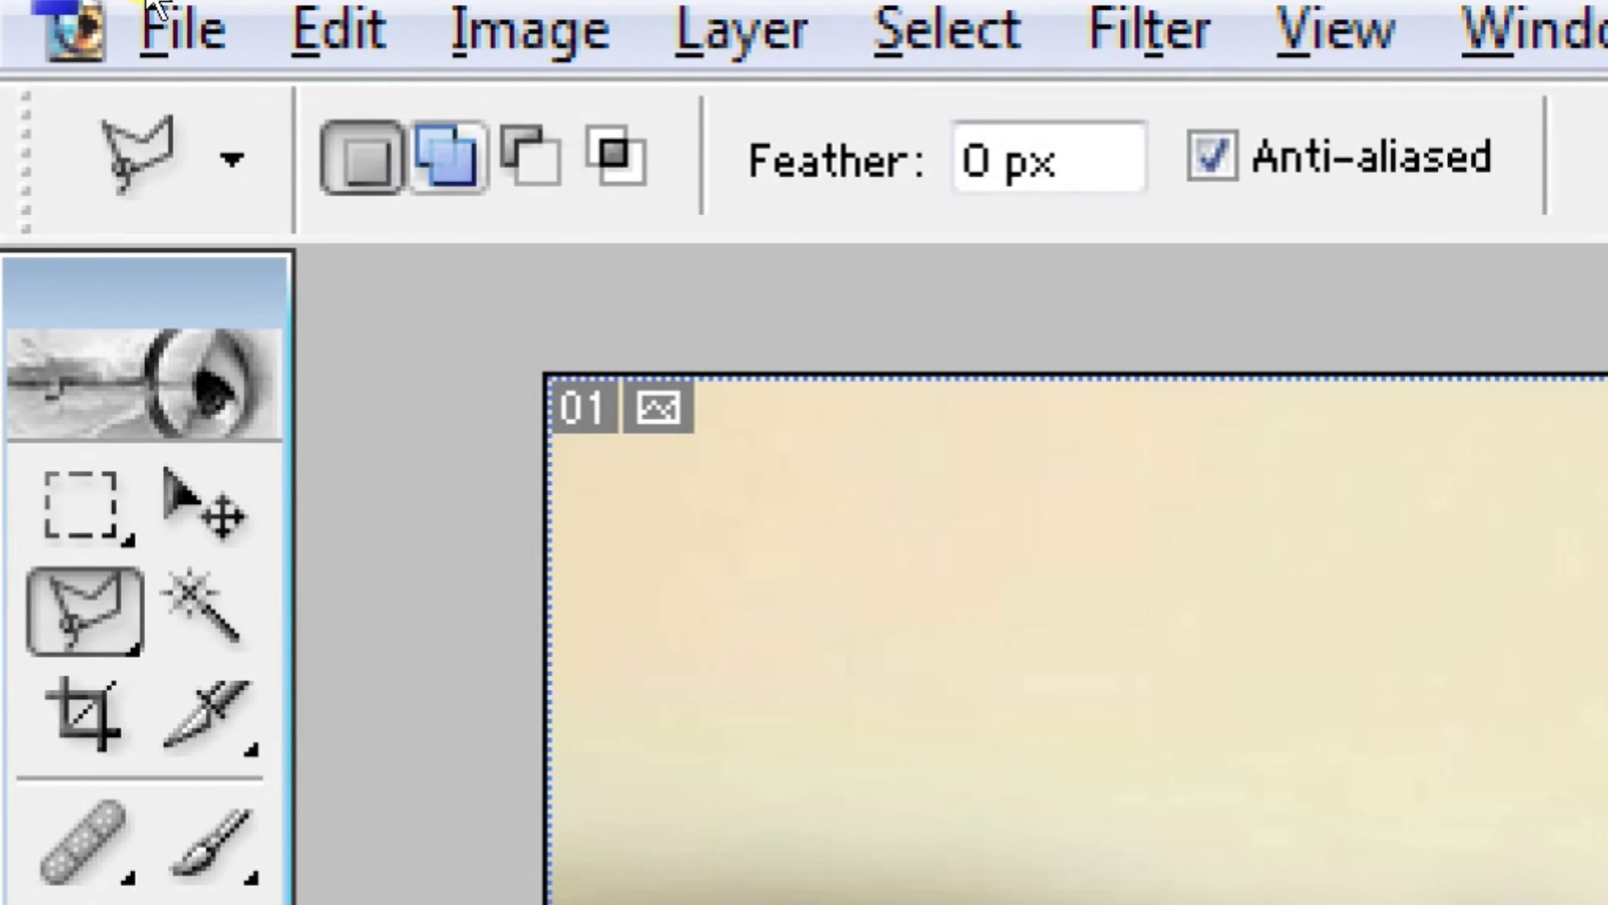
Step: Switch to Add to selection, hide the Layers panel, and outline the right hair, cheek and shirt bottom
key("shift")
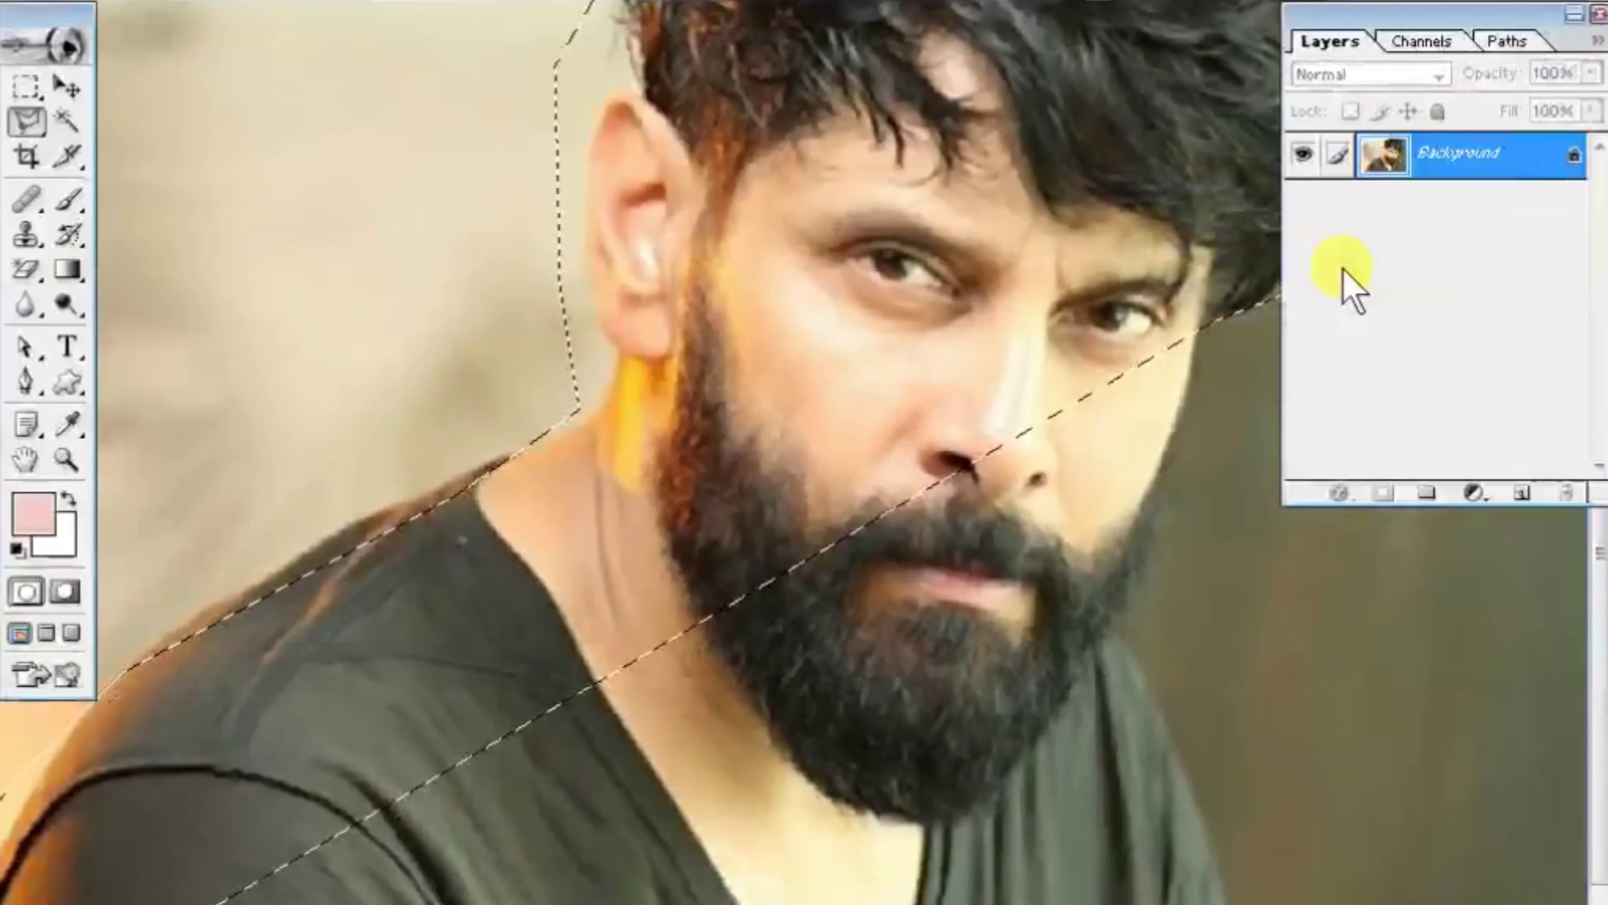
left_click(1598, 14)
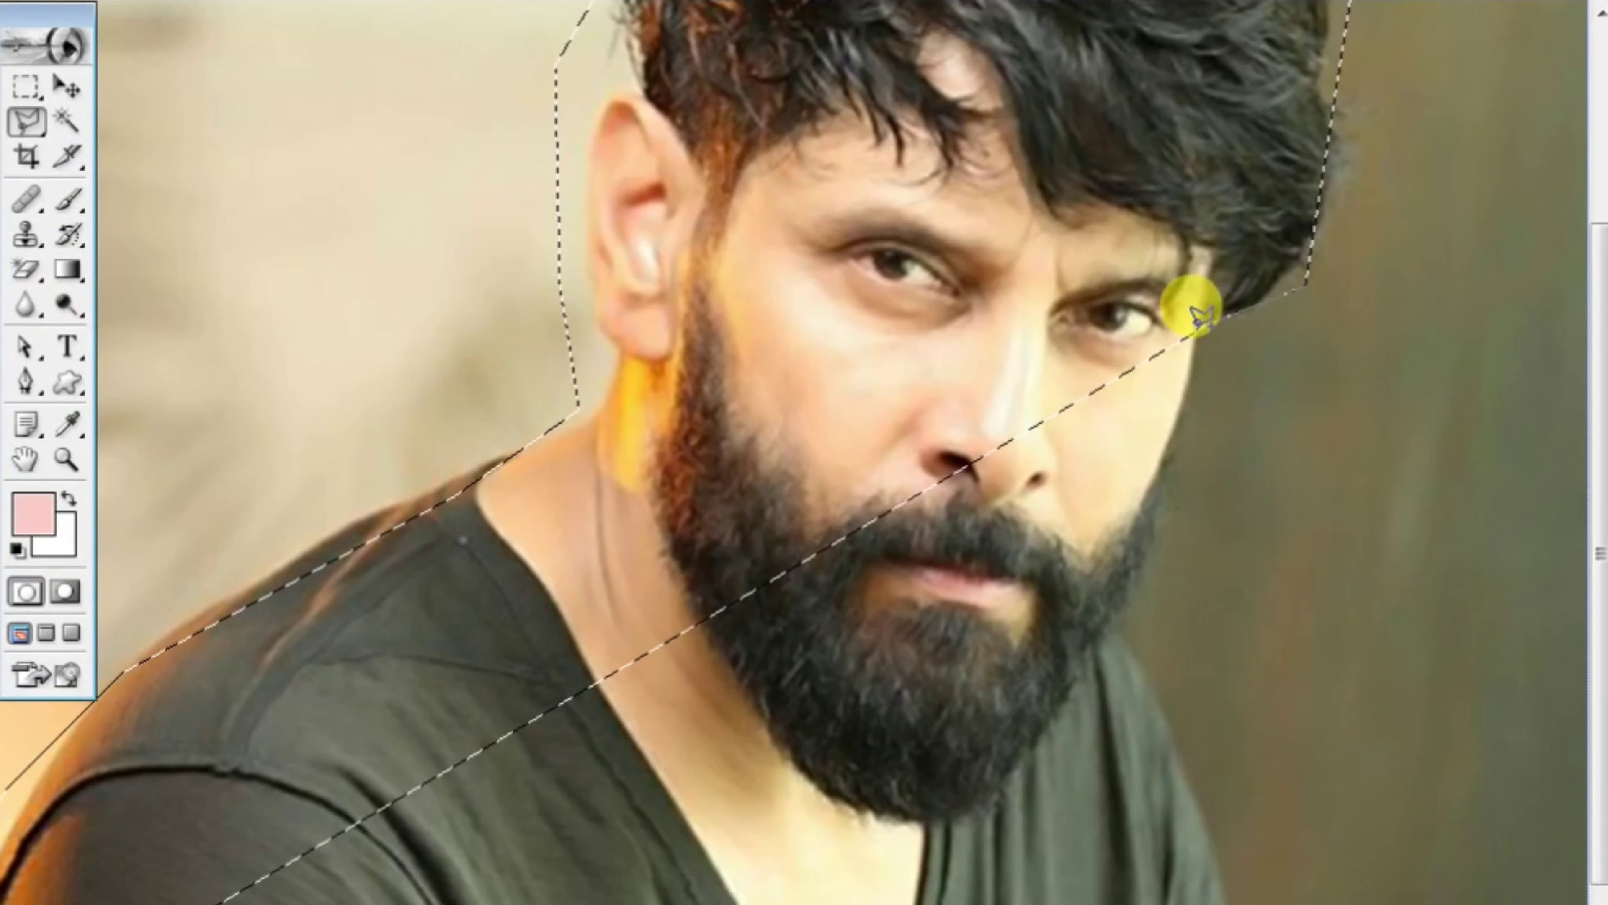
left_click(1196, 329)
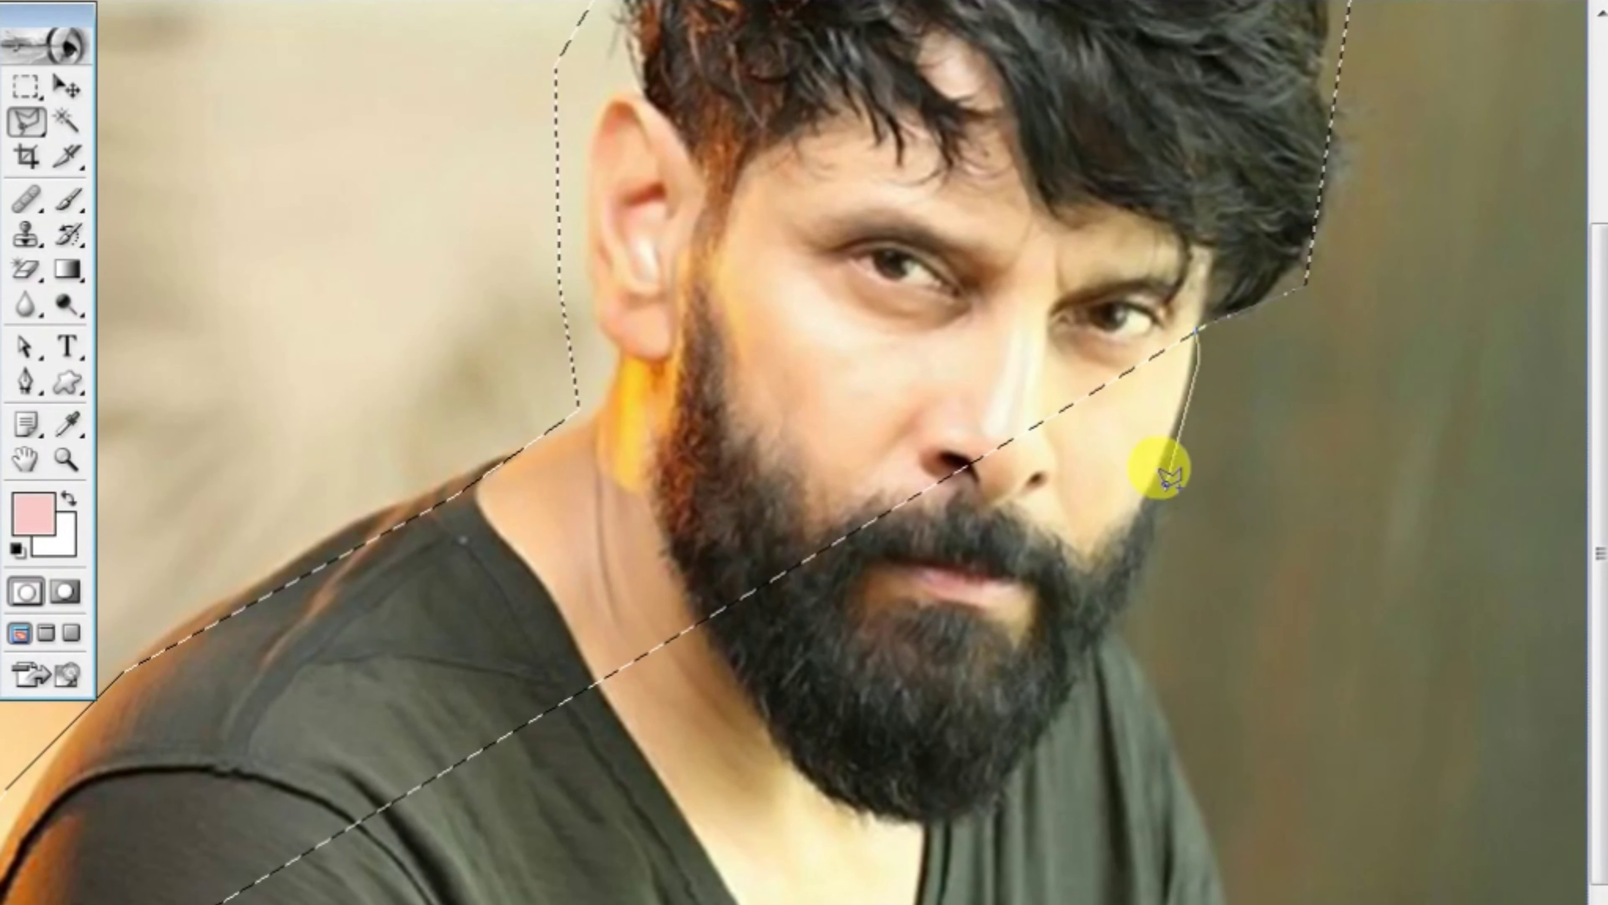
left_click(1166, 491)
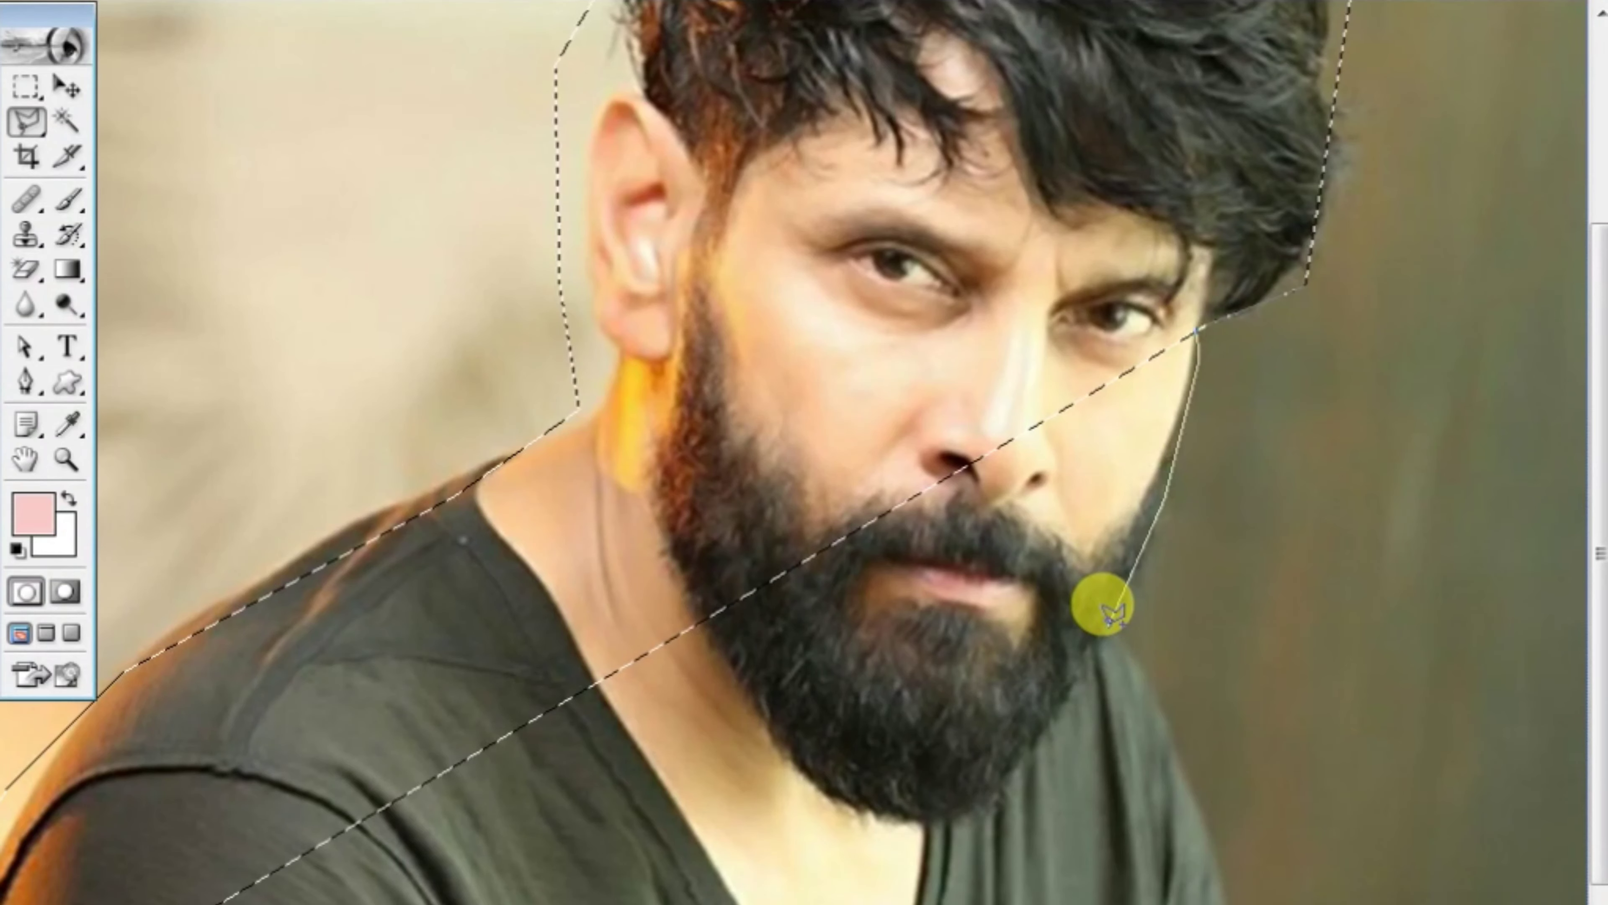
left_click(1108, 612, "ctrl+alt")
left_click(1113, 625, "ctrl+alt")
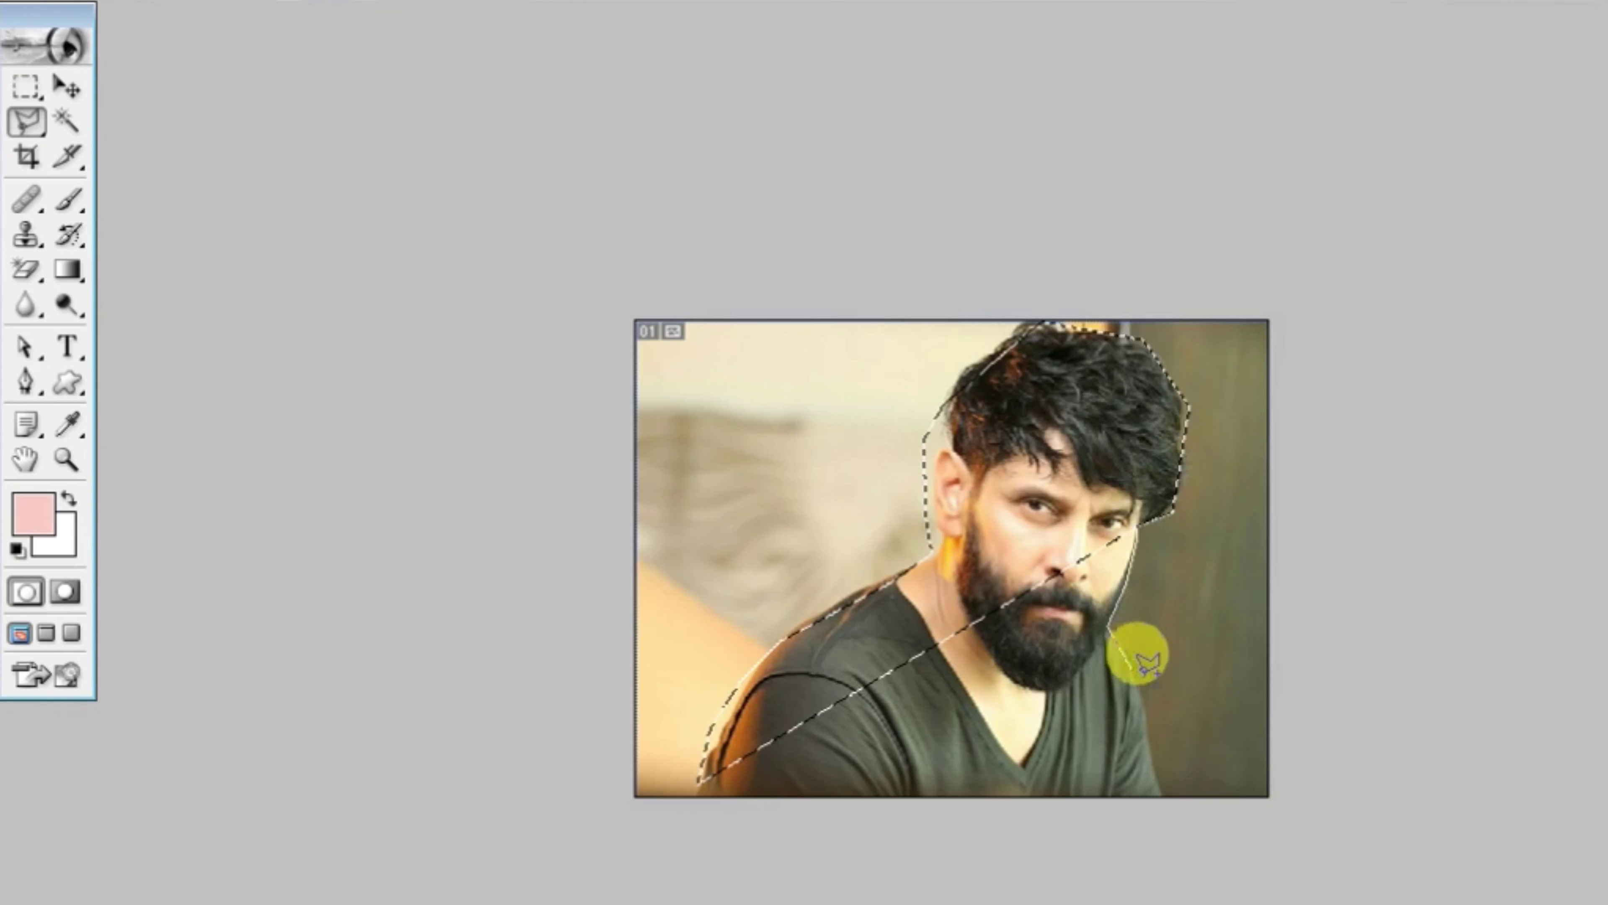
left_click(1147, 697, "ctrl")
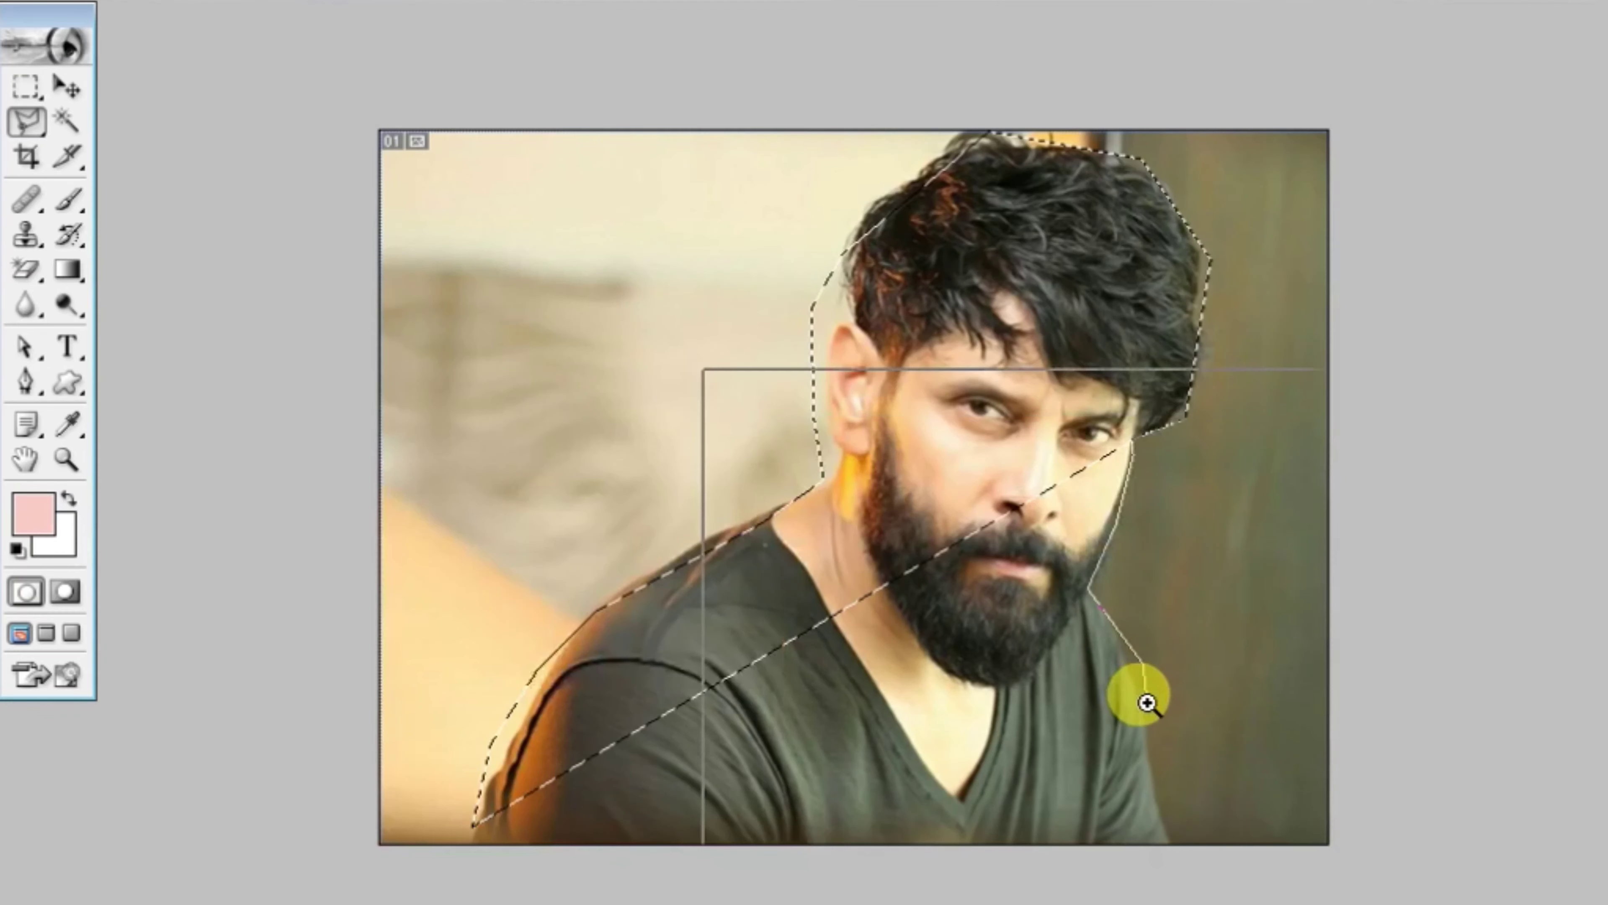
left_click(1147, 703, "ctrl")
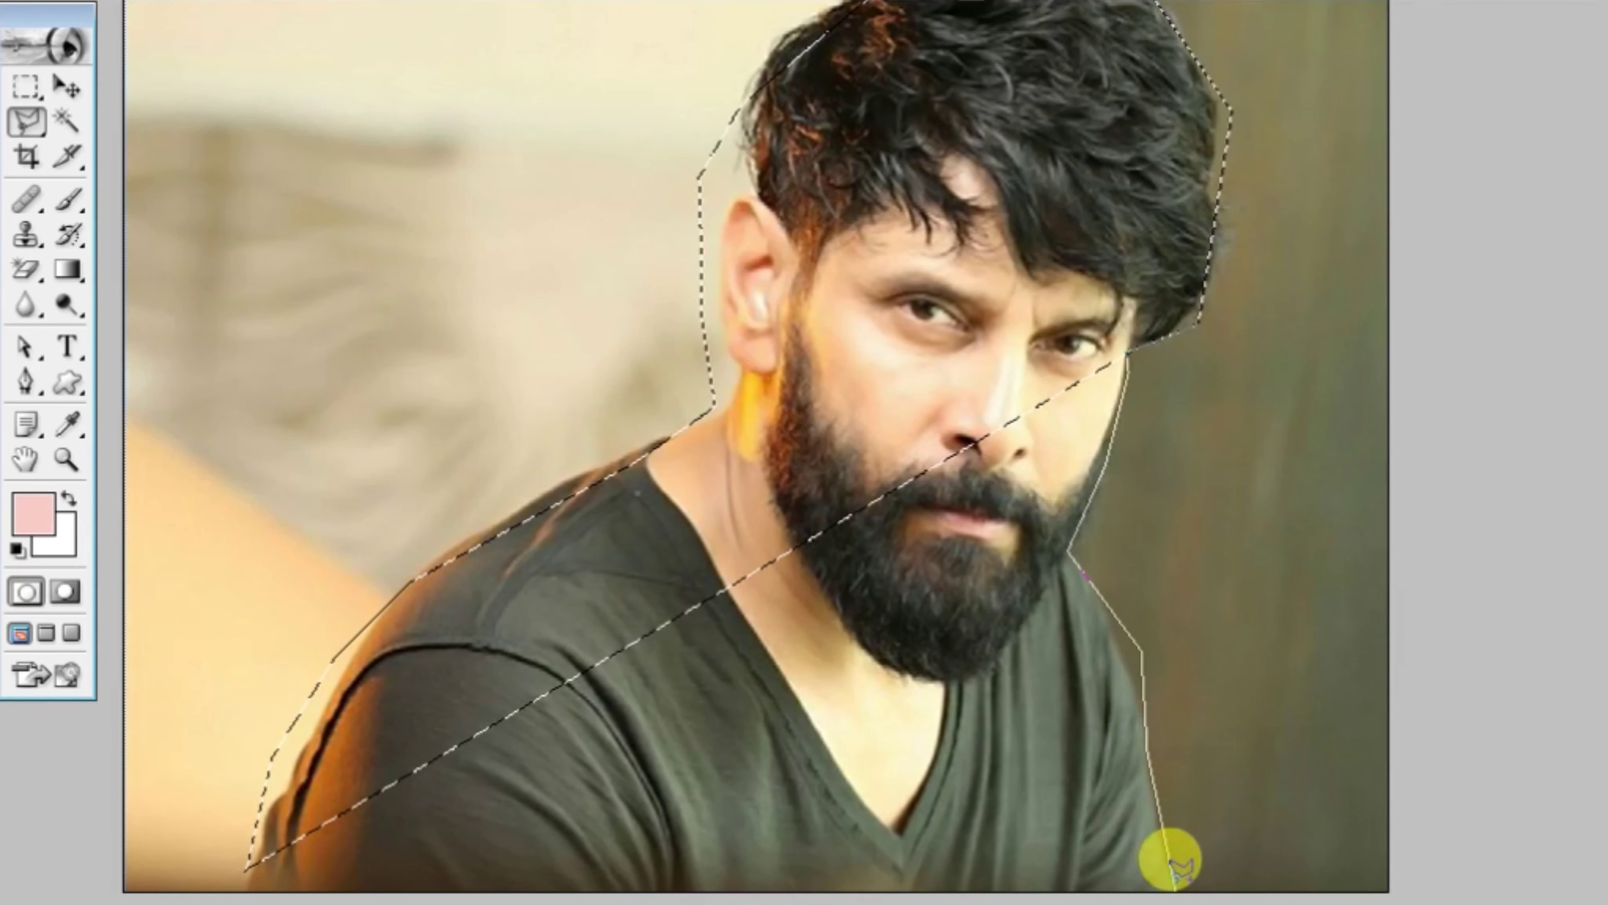
left_click(1174, 887)
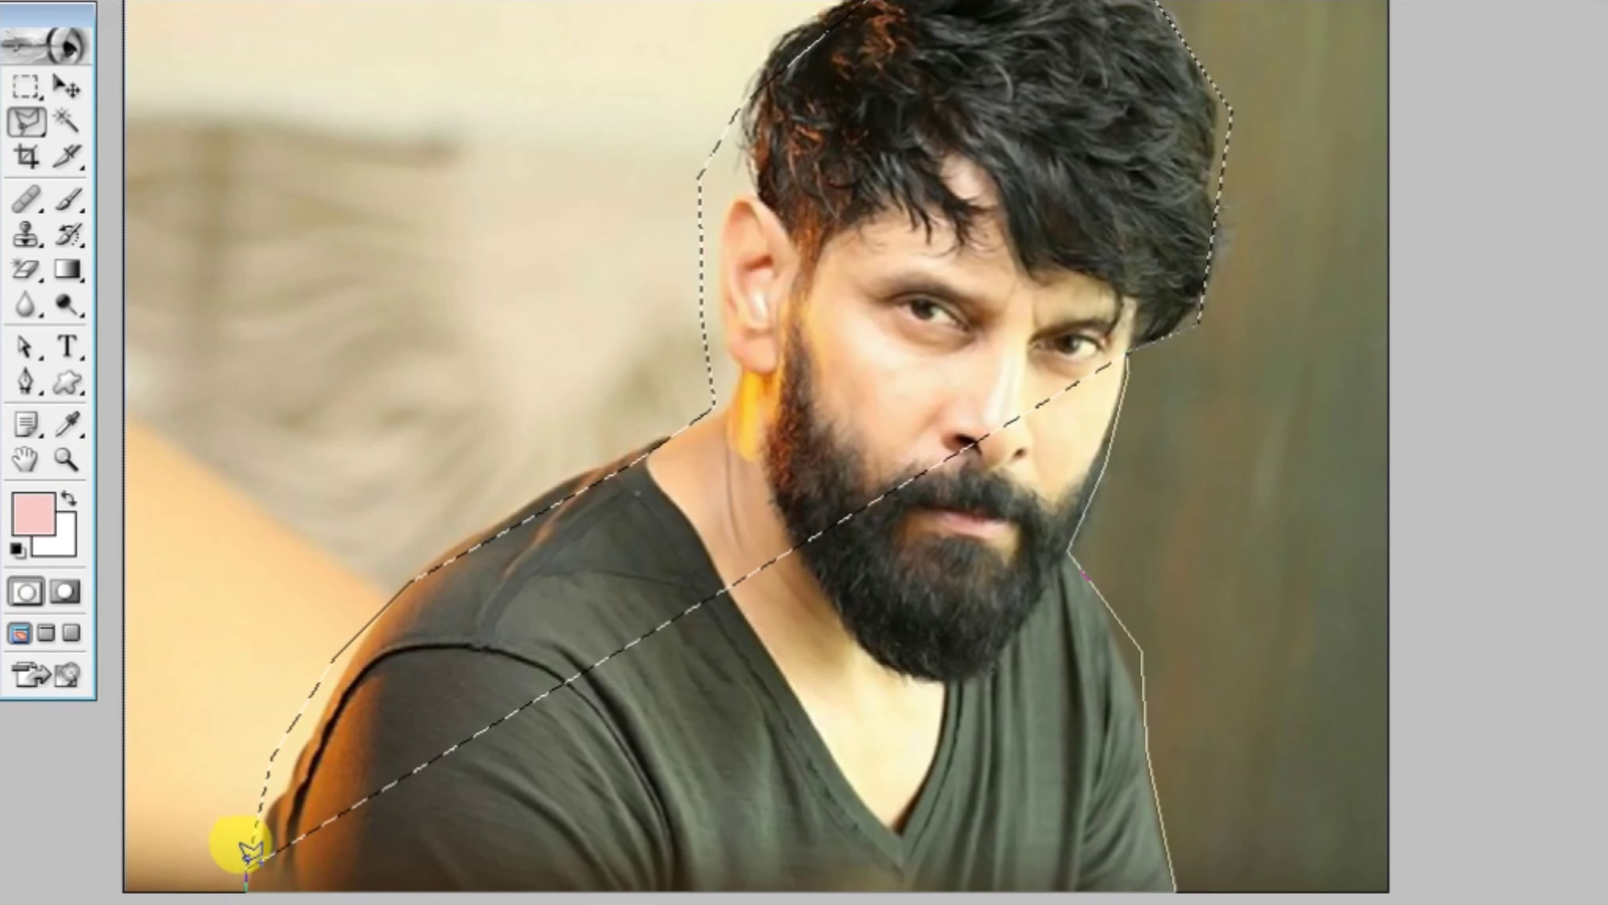
left_click(249, 857)
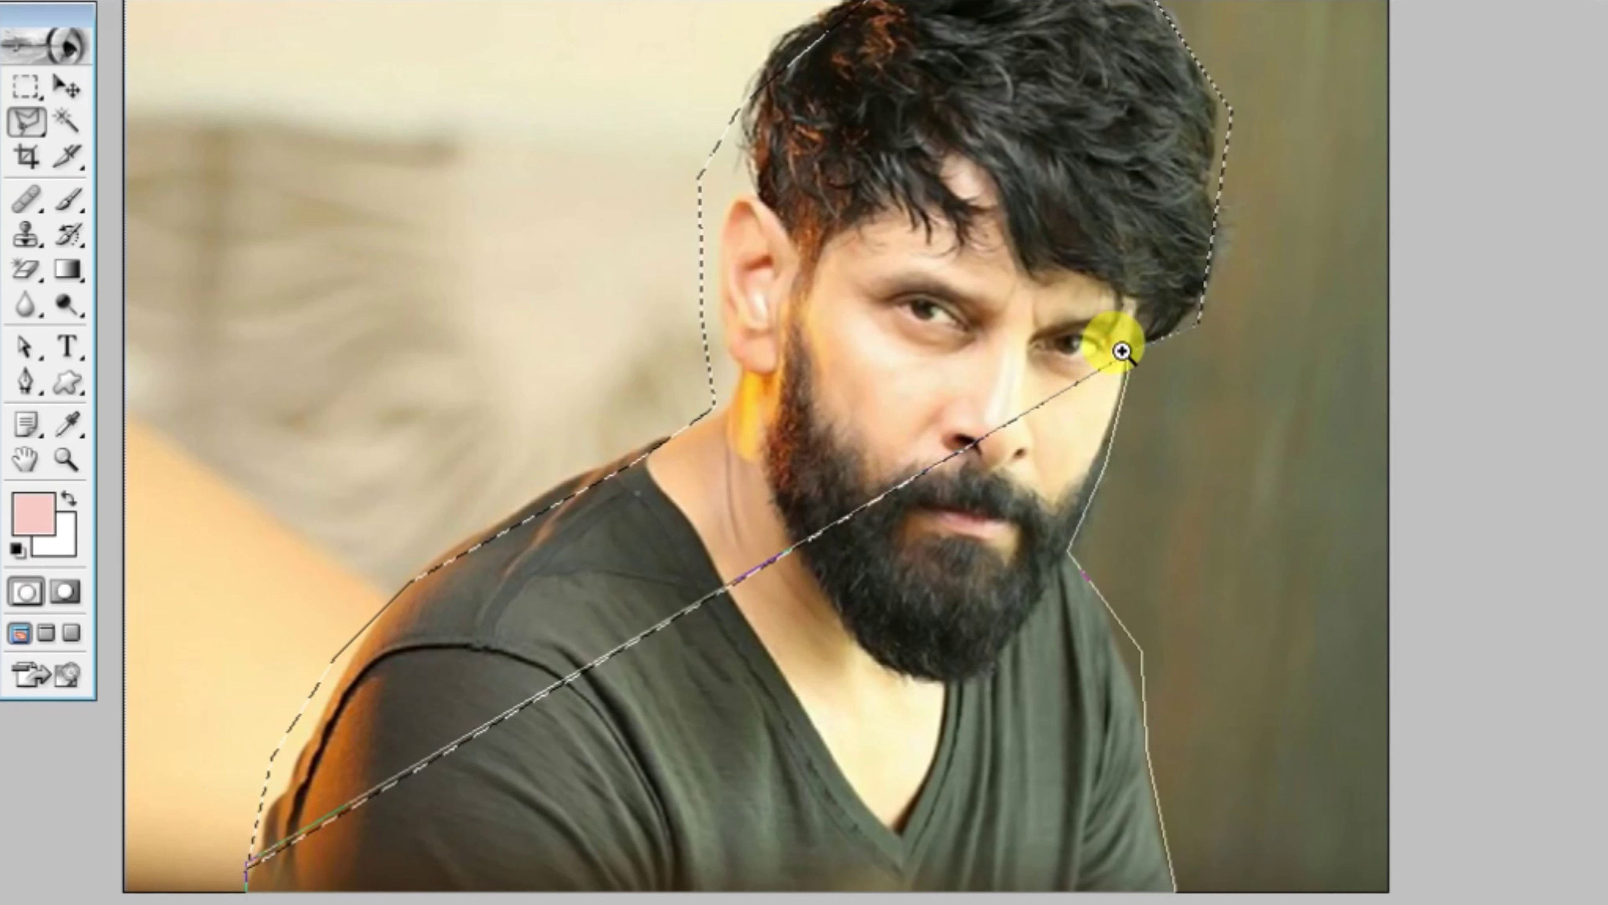
Step: Add outline points at the shoulder and hairline corner, then fit the whole photo on screen
left_click(1121, 350)
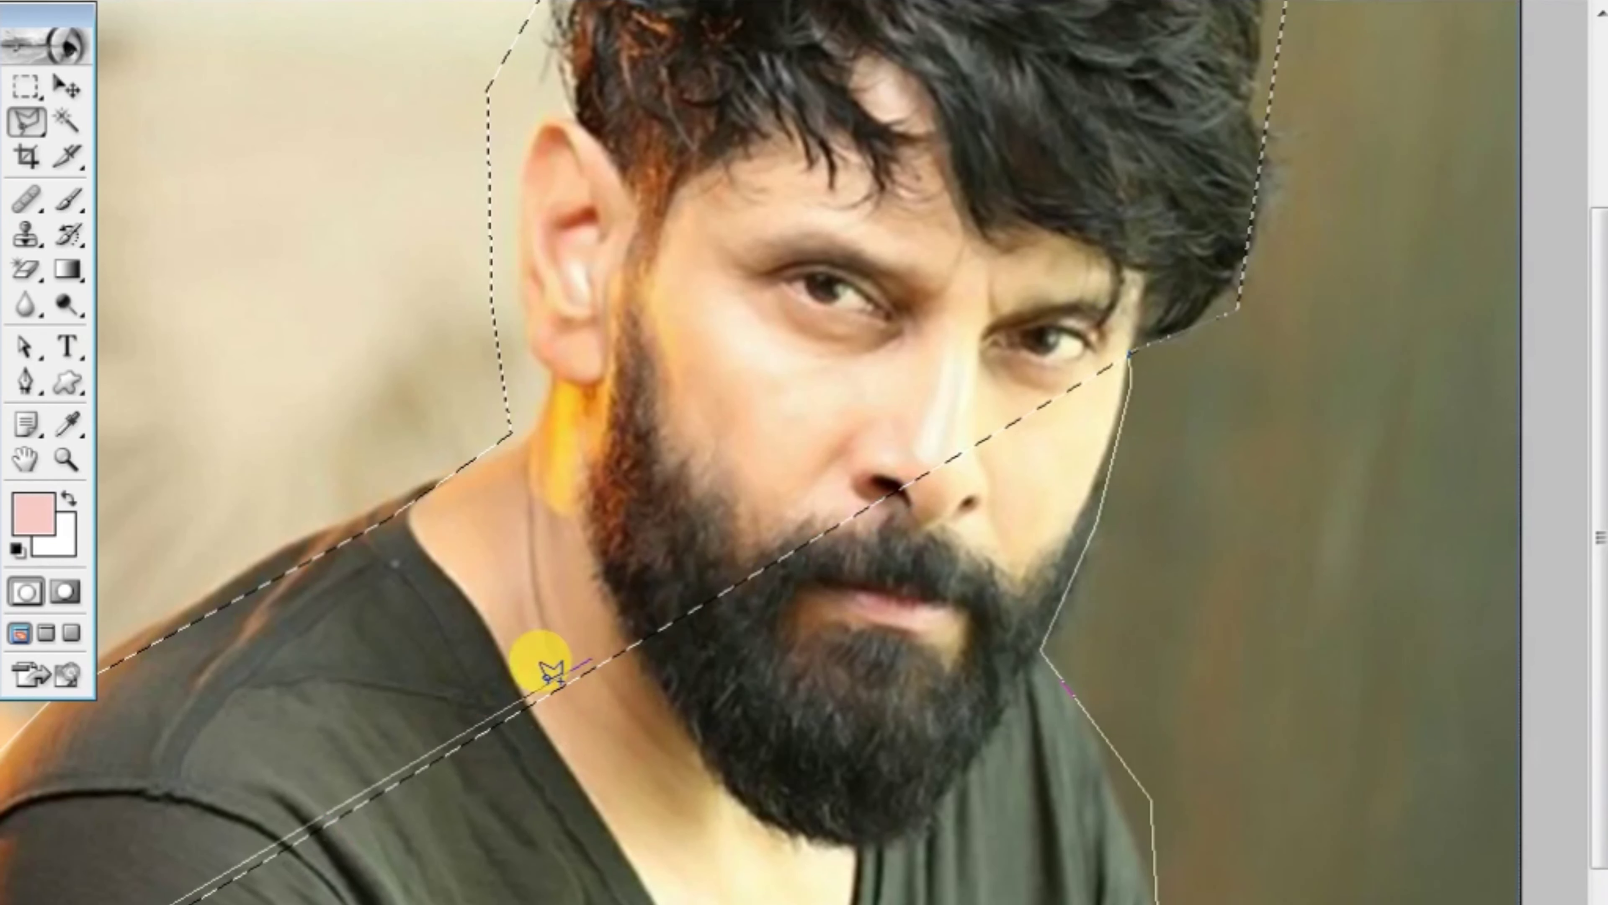
left_click_drag(551, 668, 927, 496)
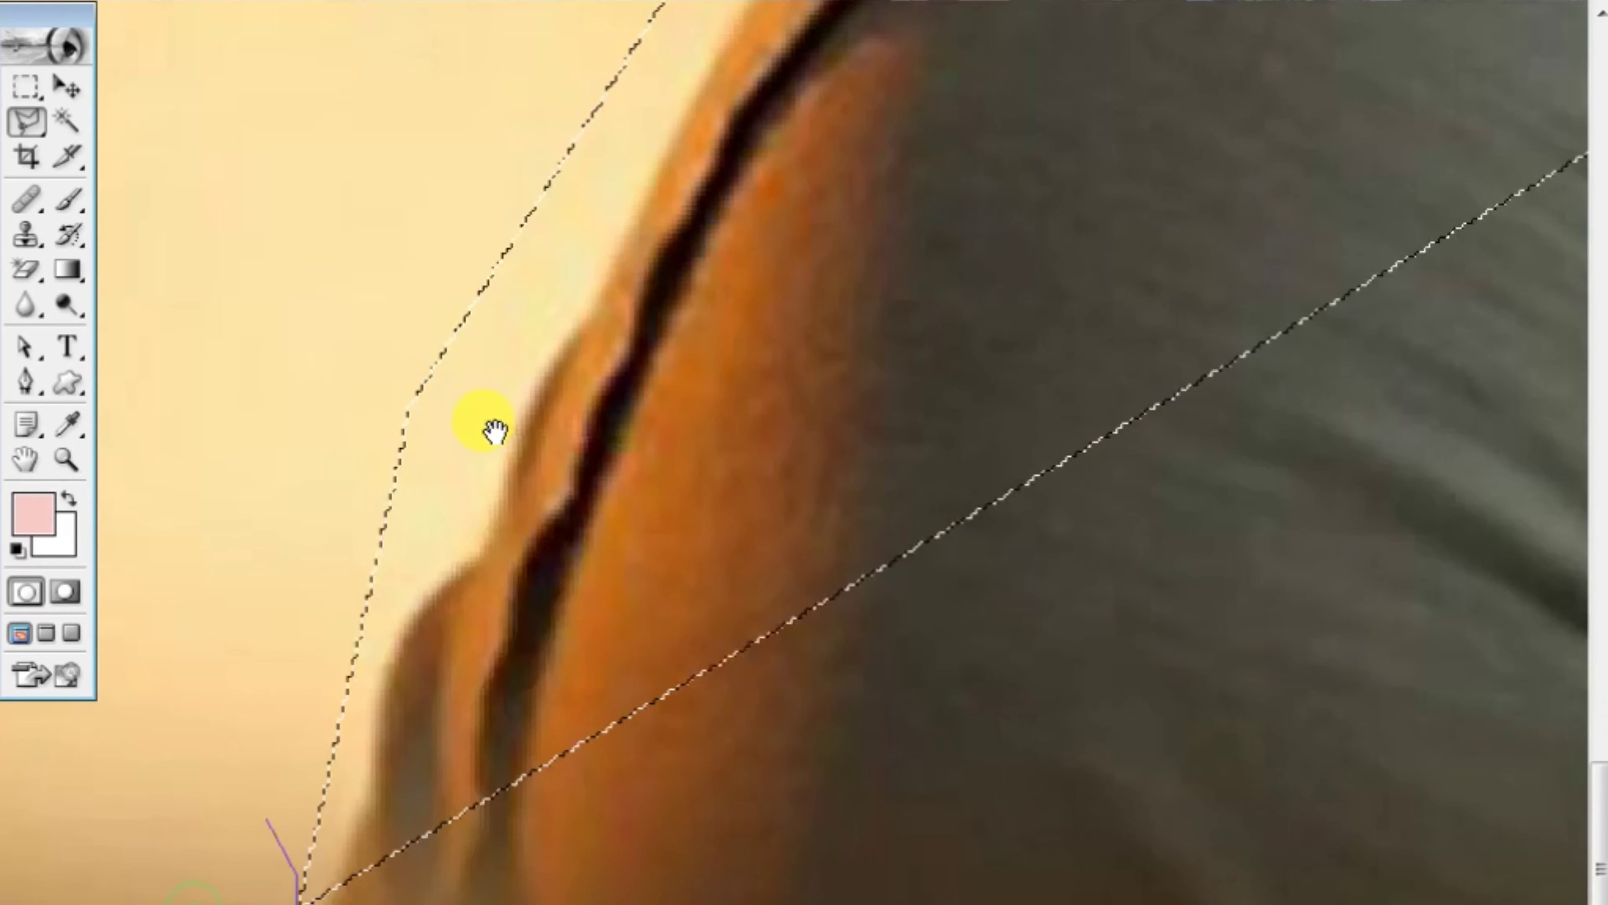
left_click_drag(485, 431, 593, 437)
left_click(499, 882)
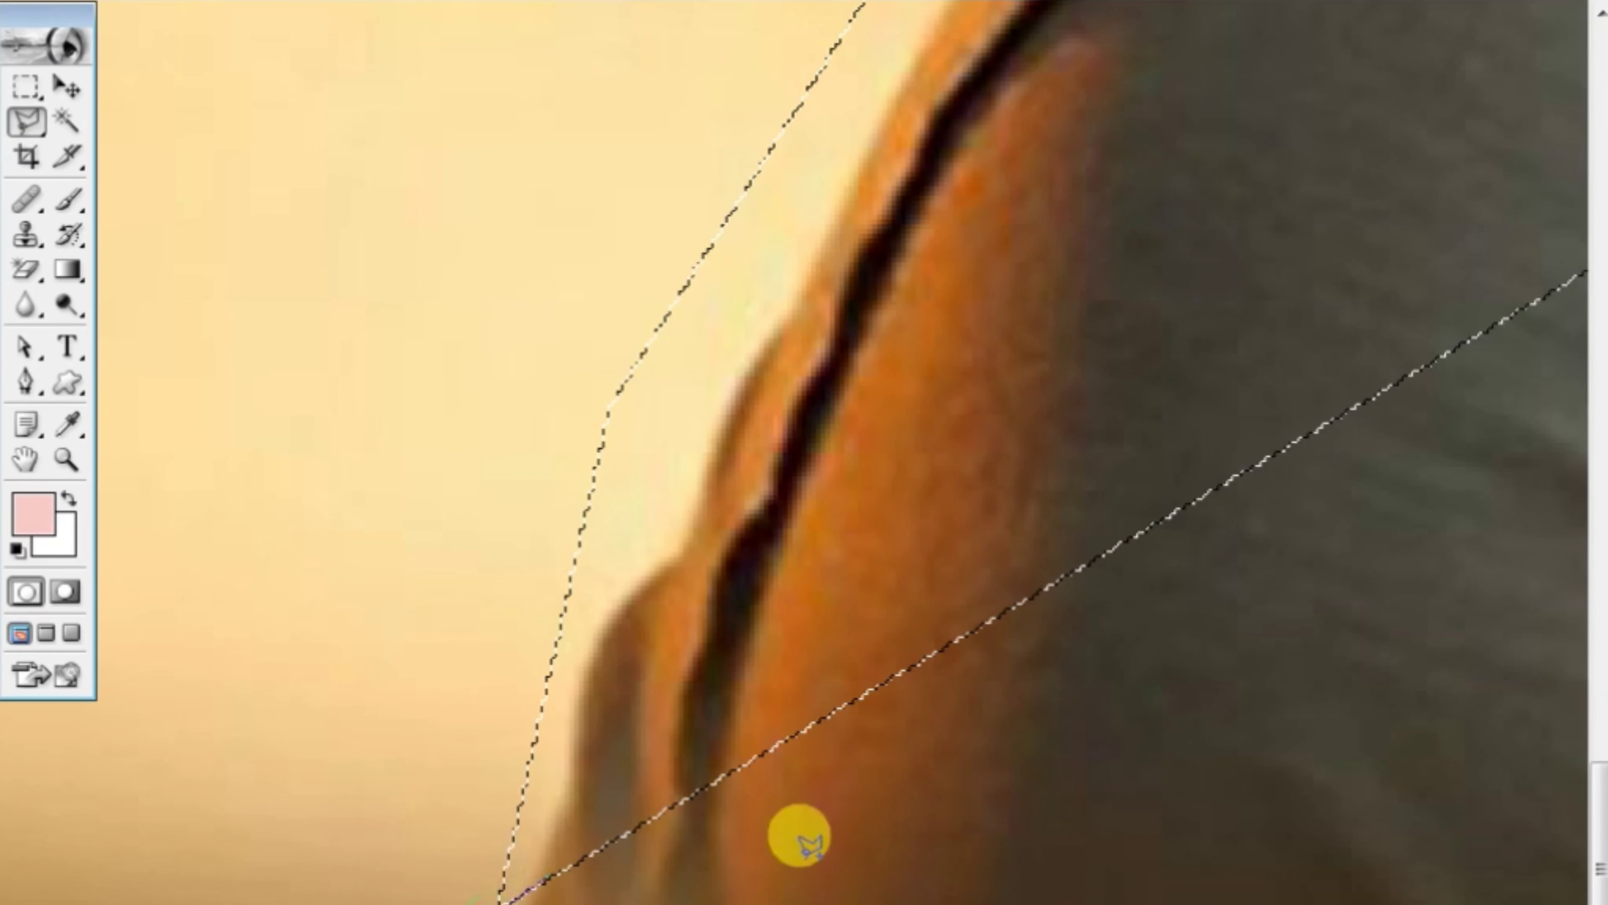
mouse_move(1456, 443)
left_mouse_down()
mouse_move(988, 398)
mouse_move(556, 757)
left_mouse_up()
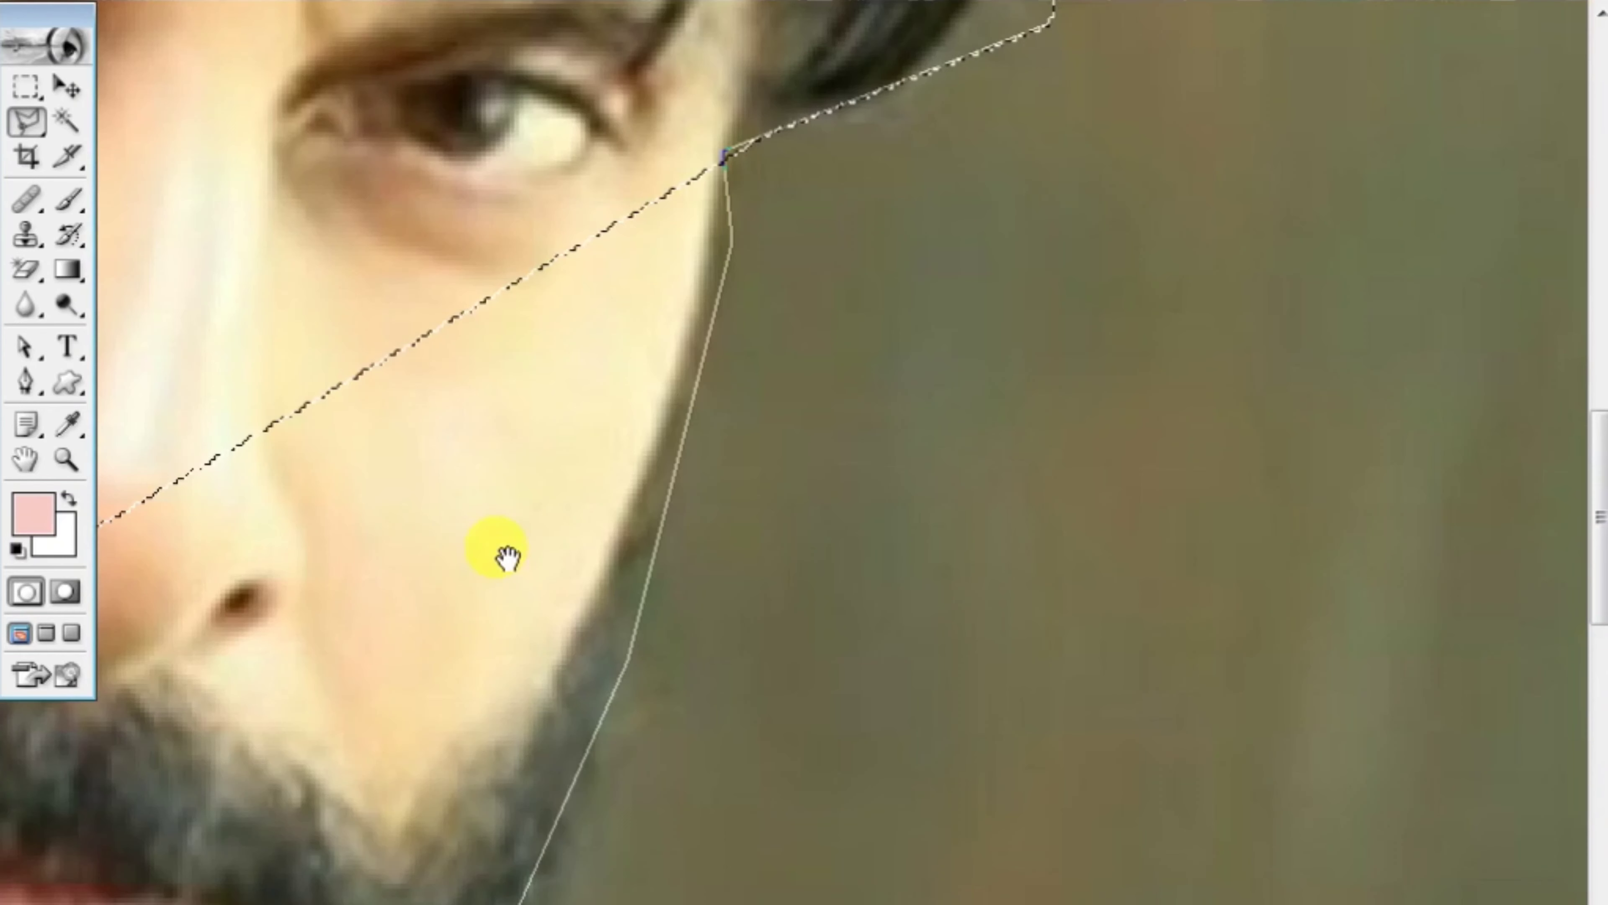
left_click_drag(556, 757, 520, 776)
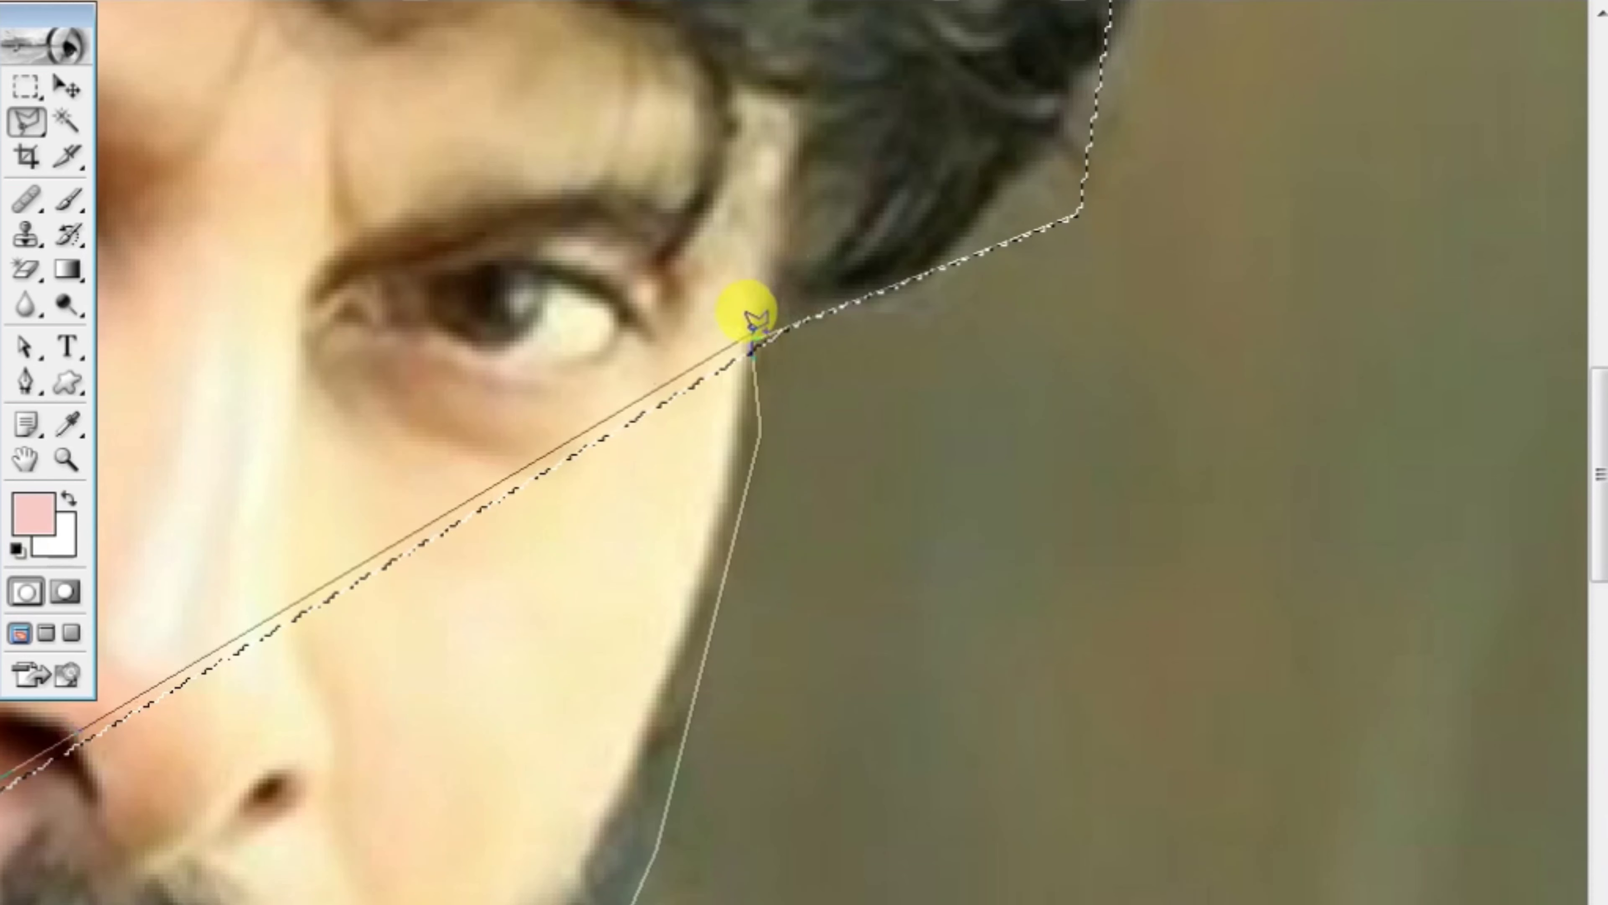
key("Tab")
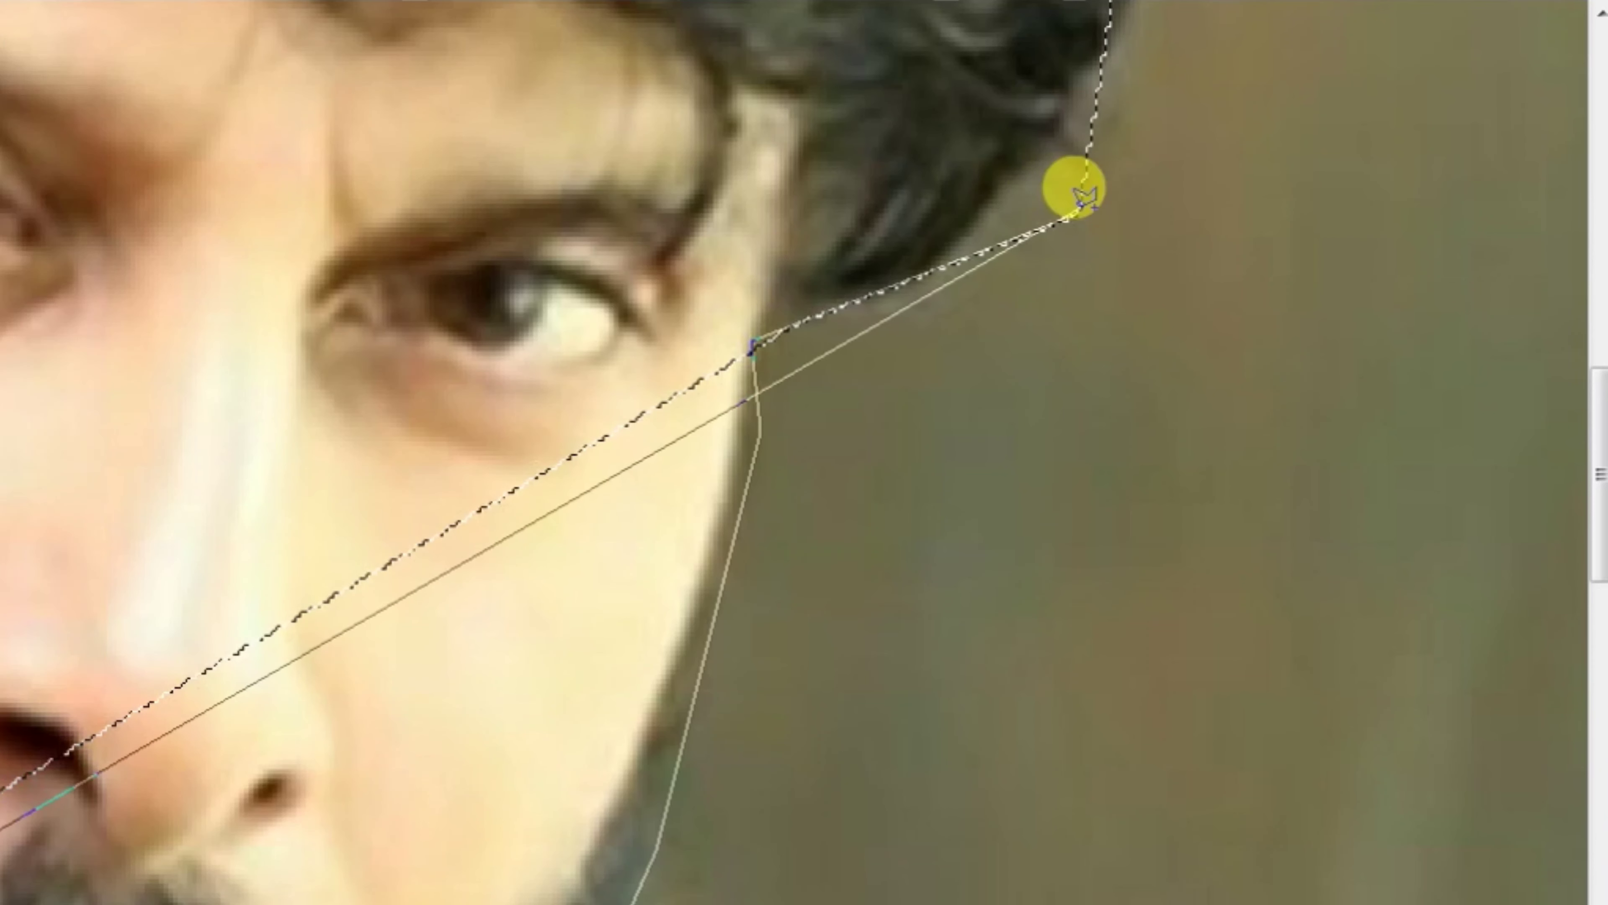
left_click(1075, 214)
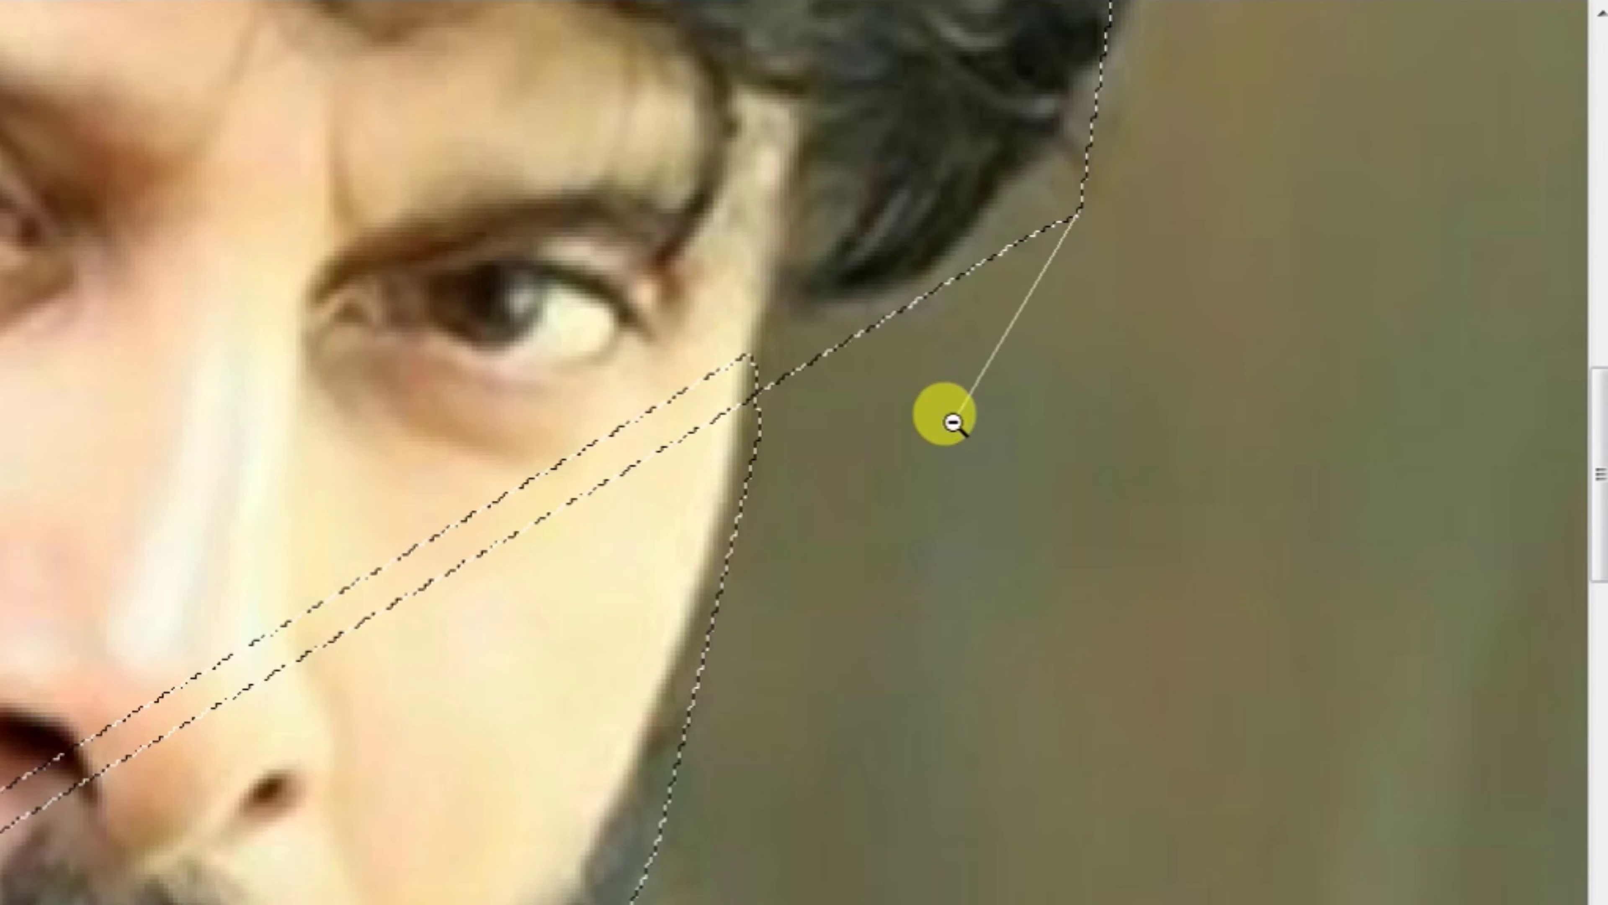
left_click(953, 422, "alt")
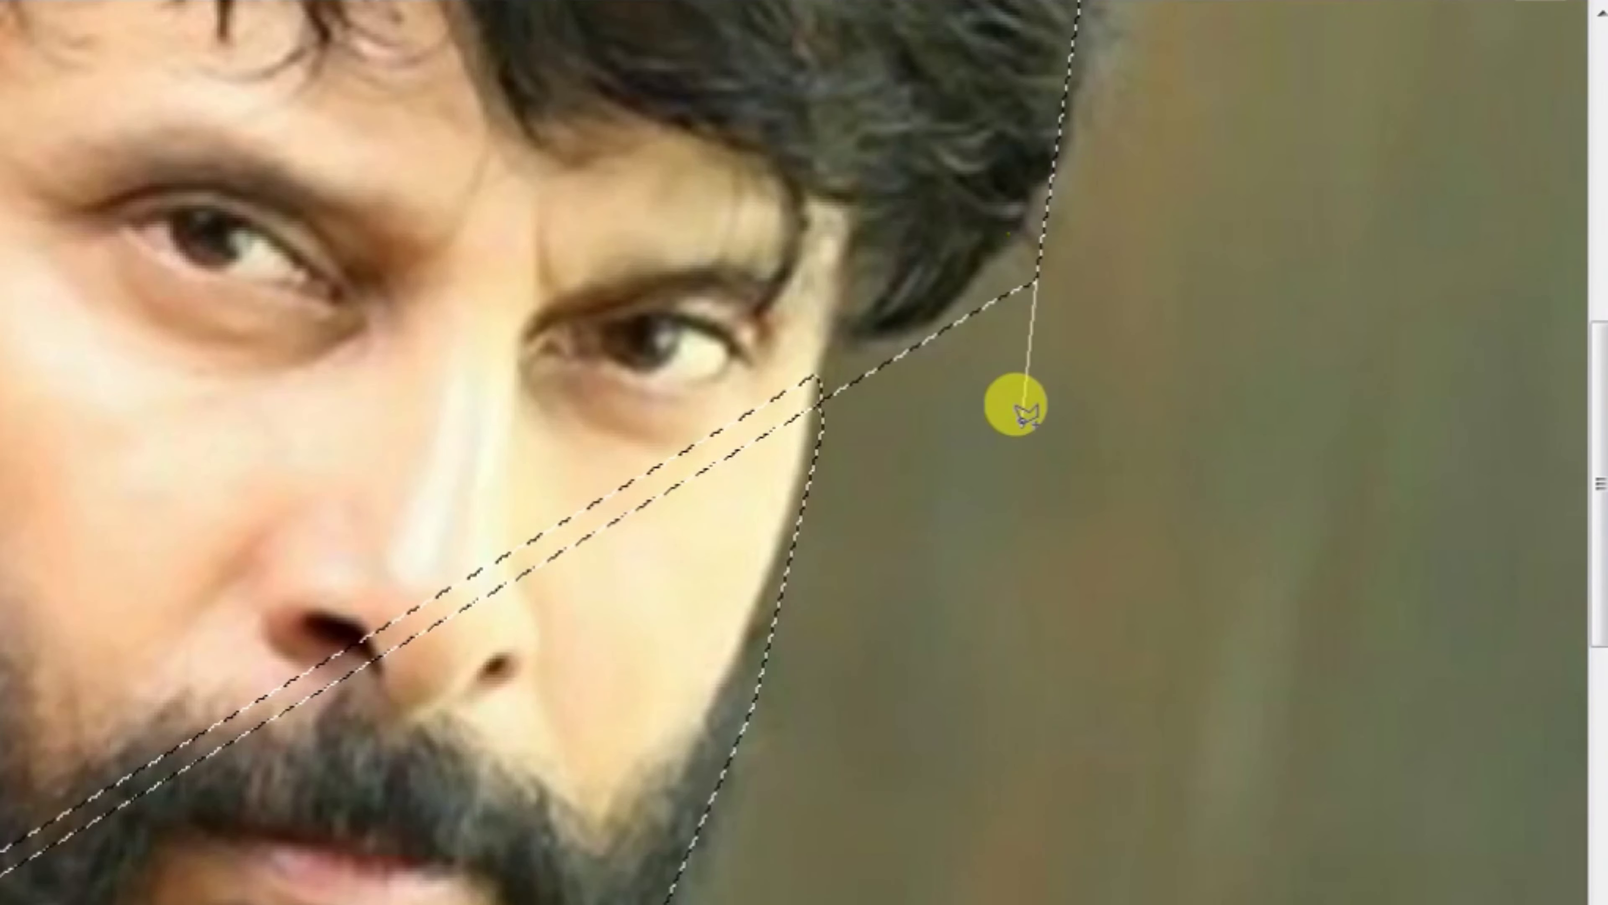
key("ctrl+0")
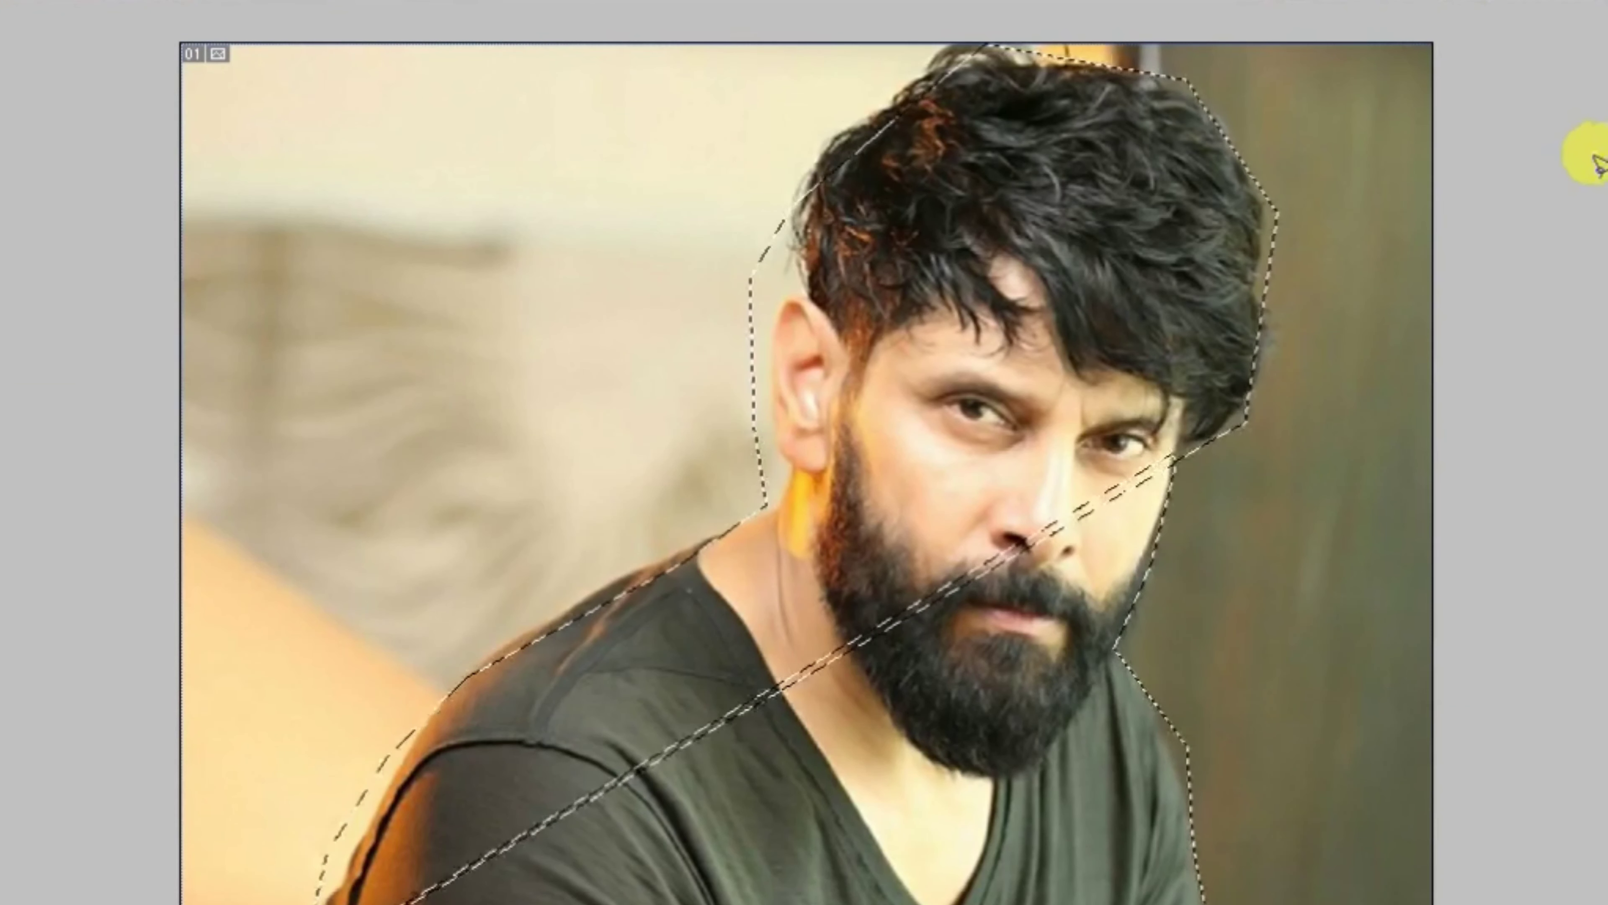
Step: Zoom far into the face and pan around the nose and beard
key("ctrl+plus")
key("ctrl+plus")
key("ctrl+plus")
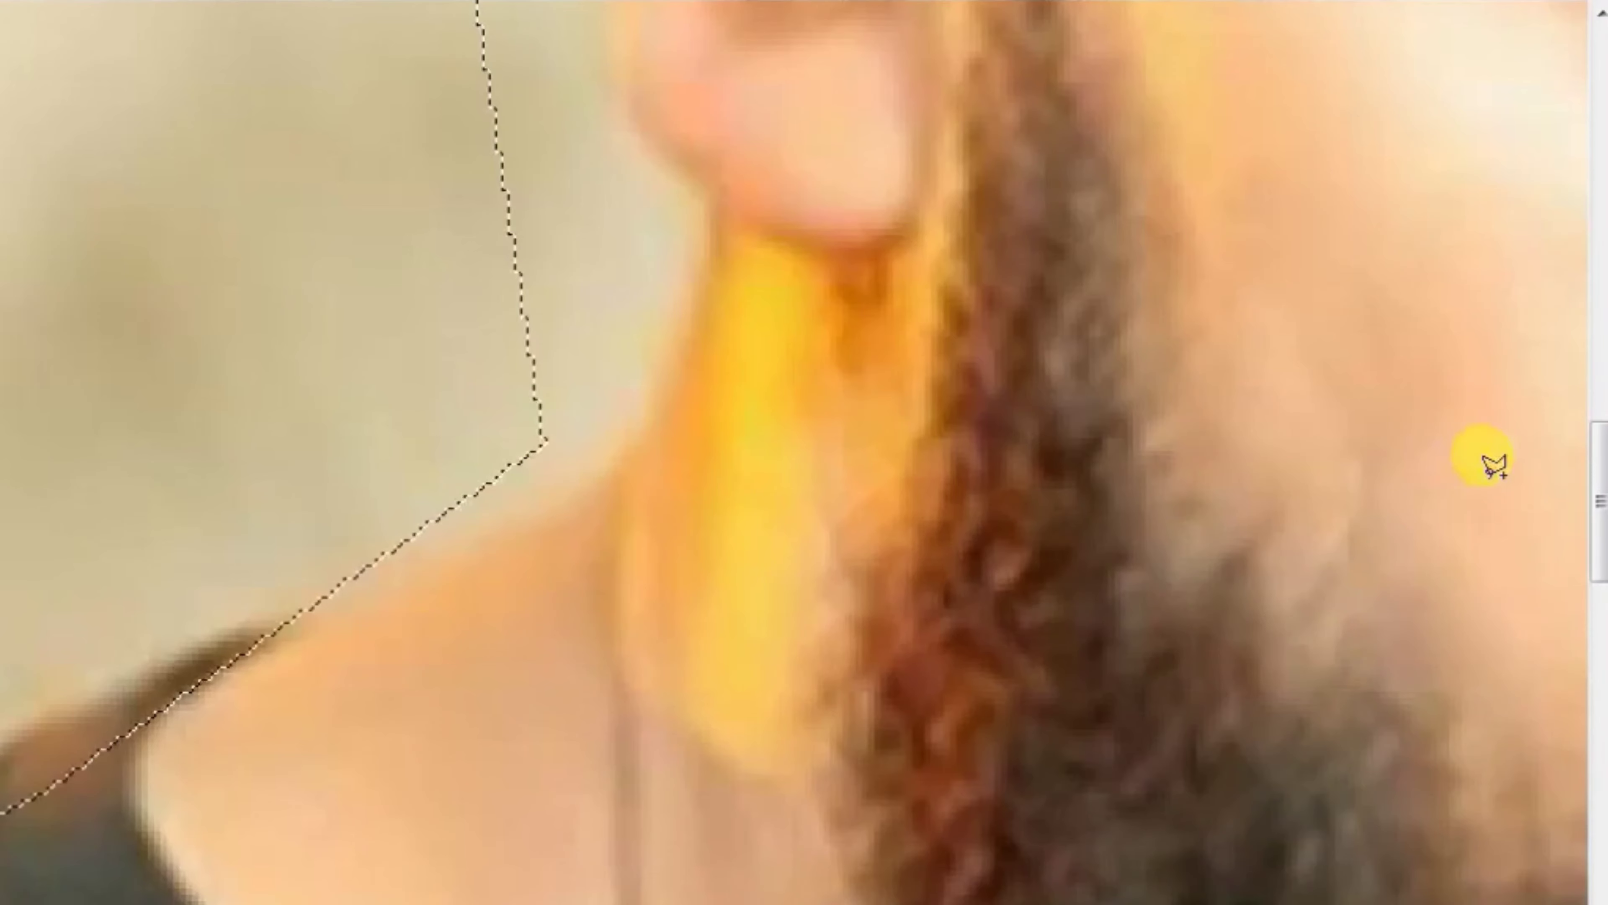
left_click_drag(1483, 456, 709, 342)
scroll(710, 342, "right", 10)
scroll(527, 312, "up", 5)
scroll(441, 618, "up", 4)
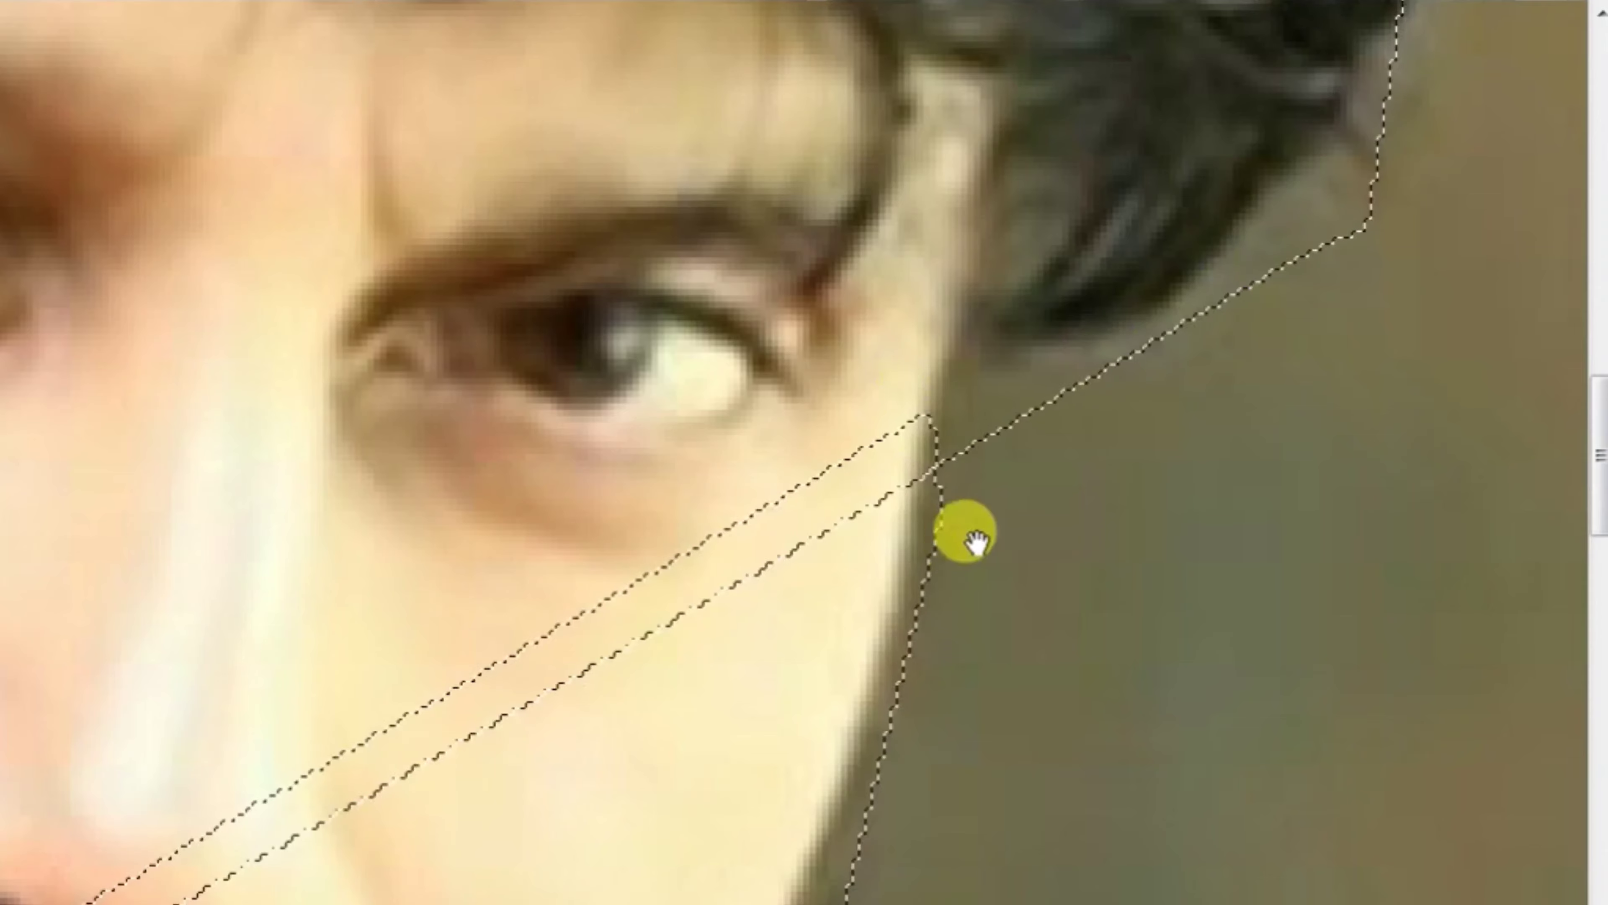
left_click_drag(963, 531, 1083, 261)
scroll(1080, 279, "down", 2)
scroll(1079, 289, "down", 3)
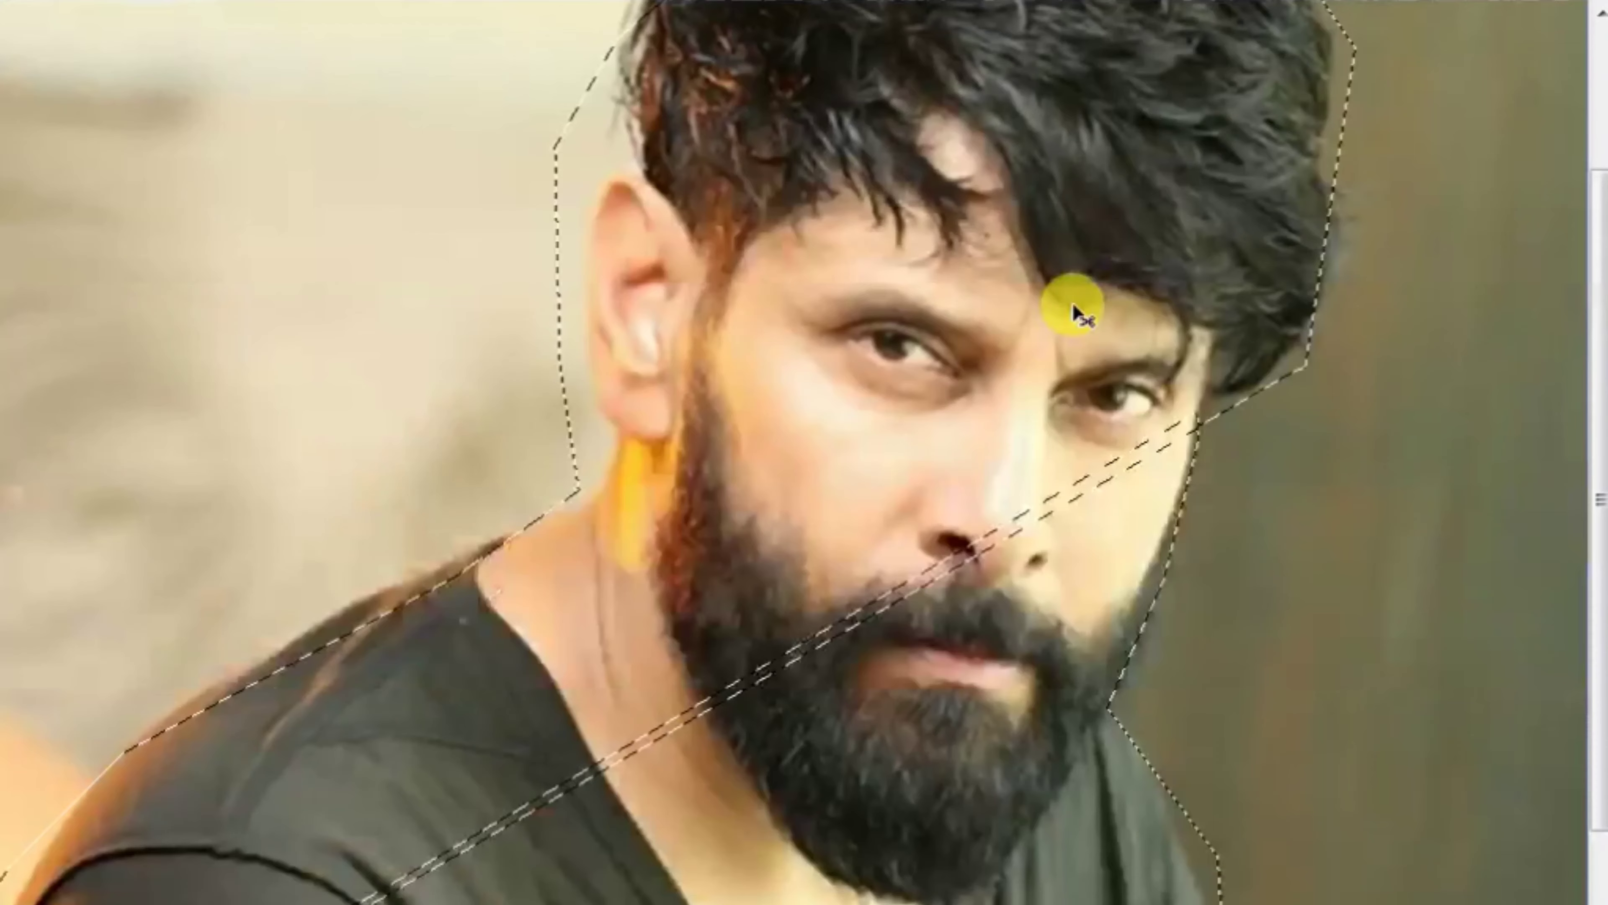
scroll(1077, 304, "down", 2)
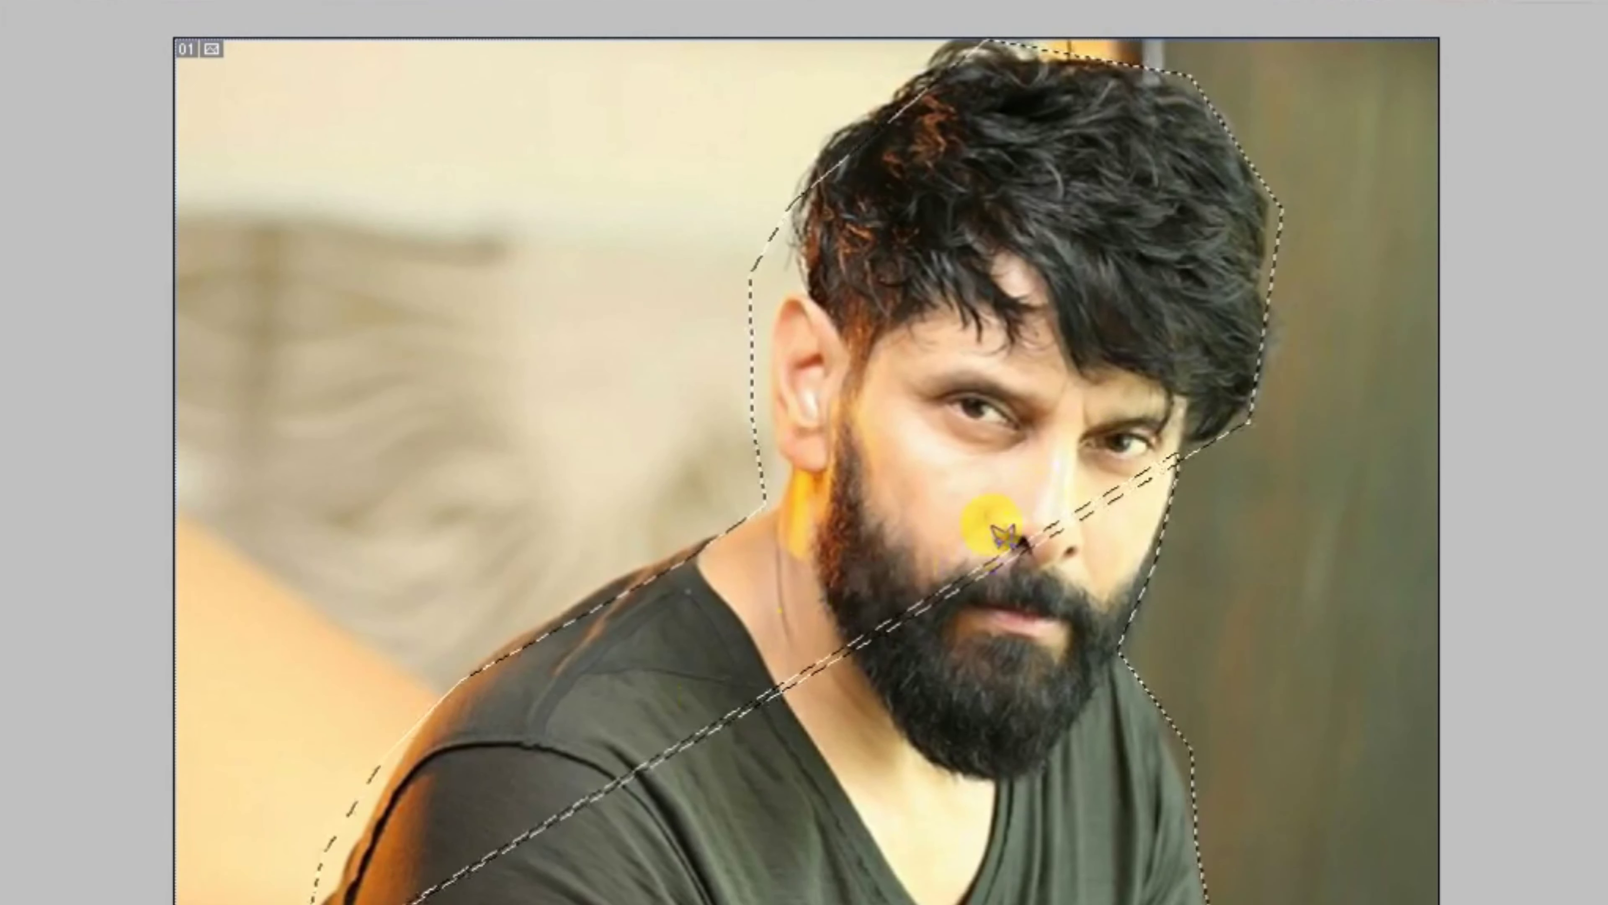
Step: Discard the unfinished outline and redraw the right side from beard to shirt to hair
left_click(907, 570)
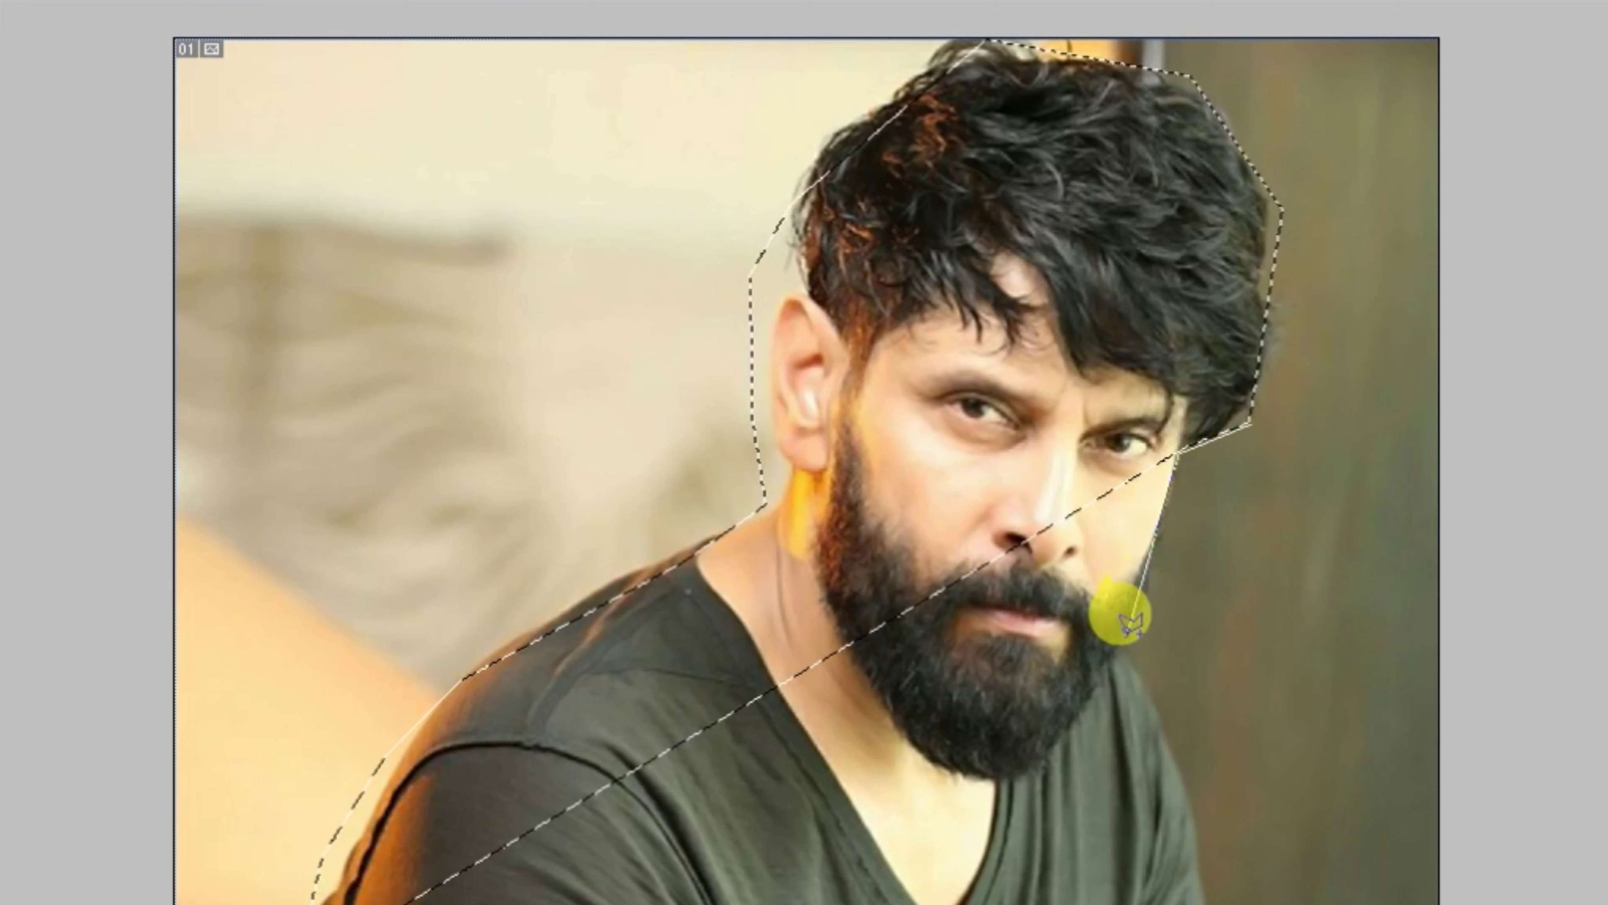
left_click(1128, 634)
left_click(1209, 834)
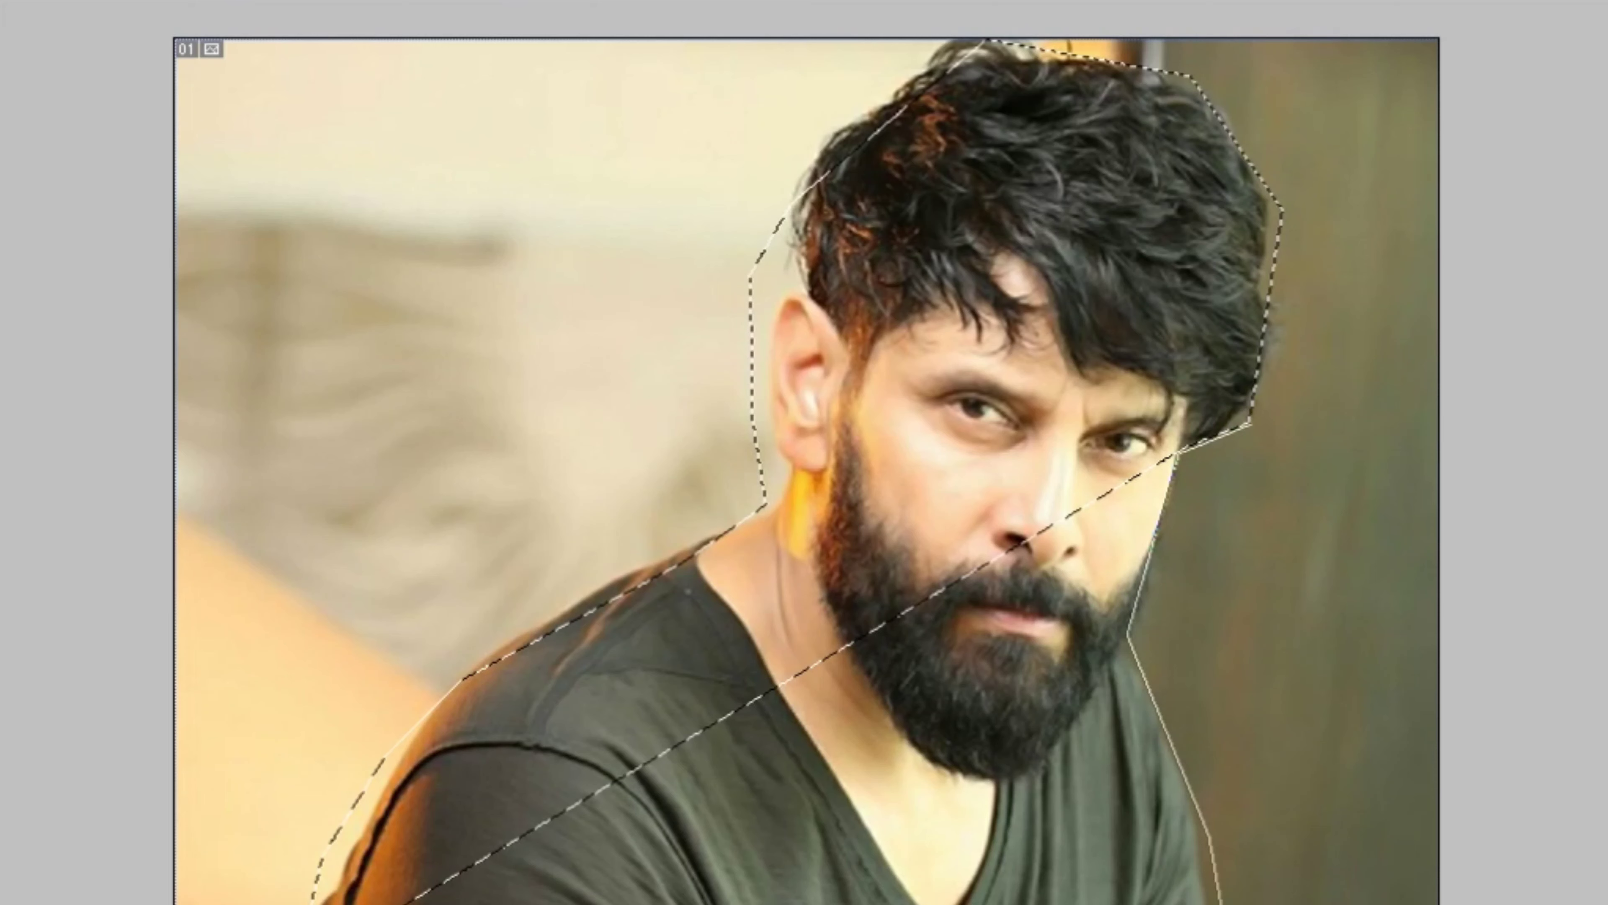
left_click(1195, 400)
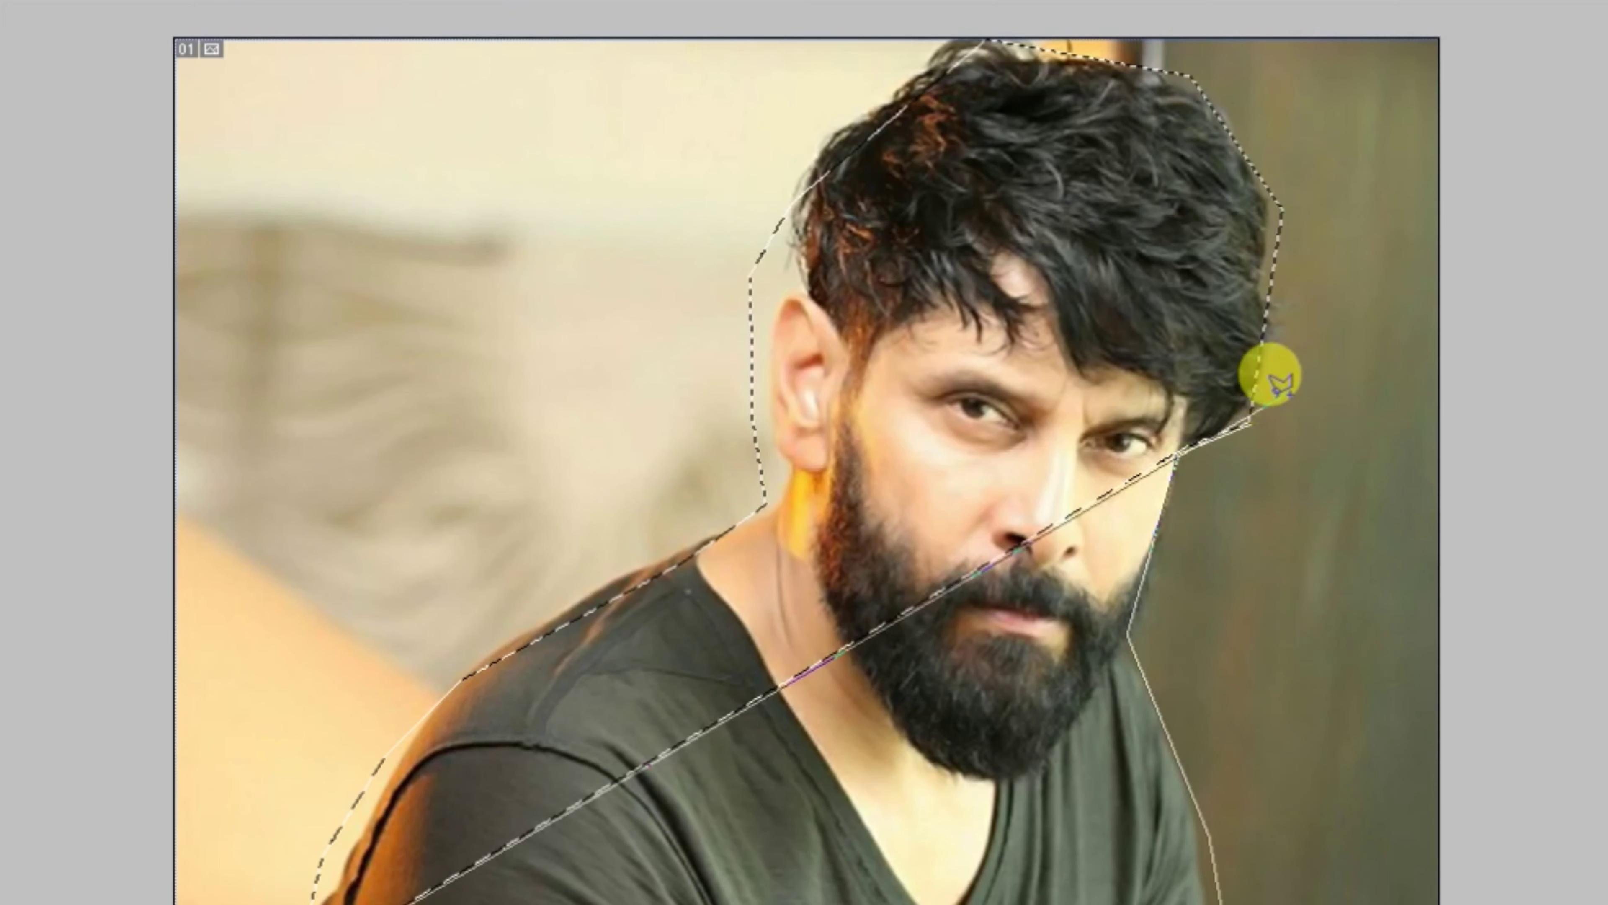
left_click(1238, 426)
double_click(1245, 418)
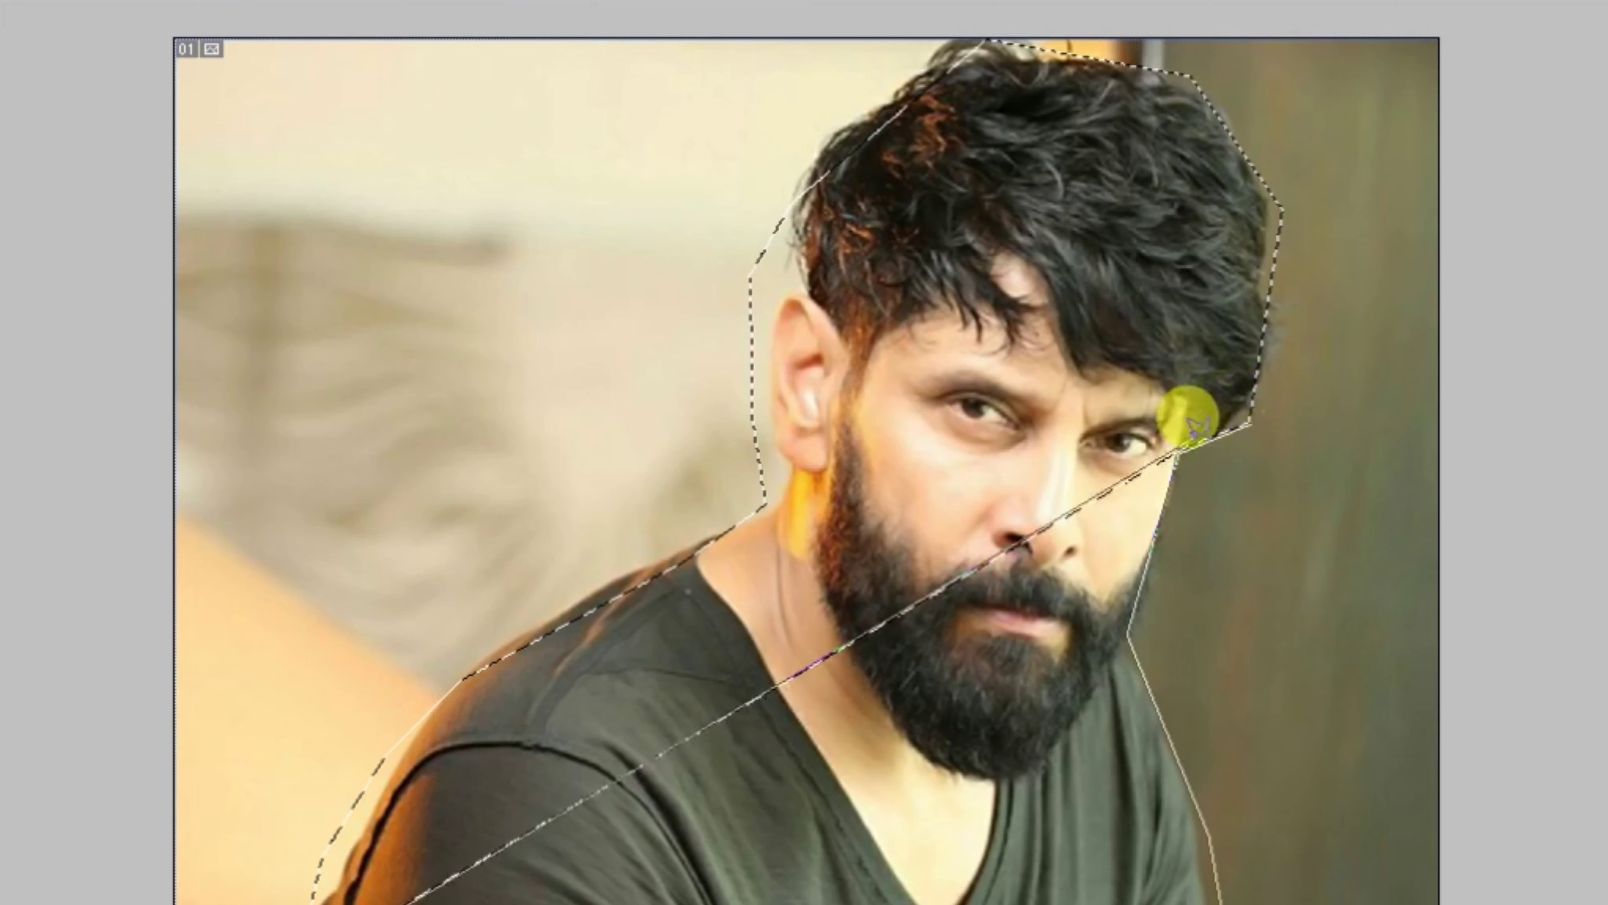
key("Tab")
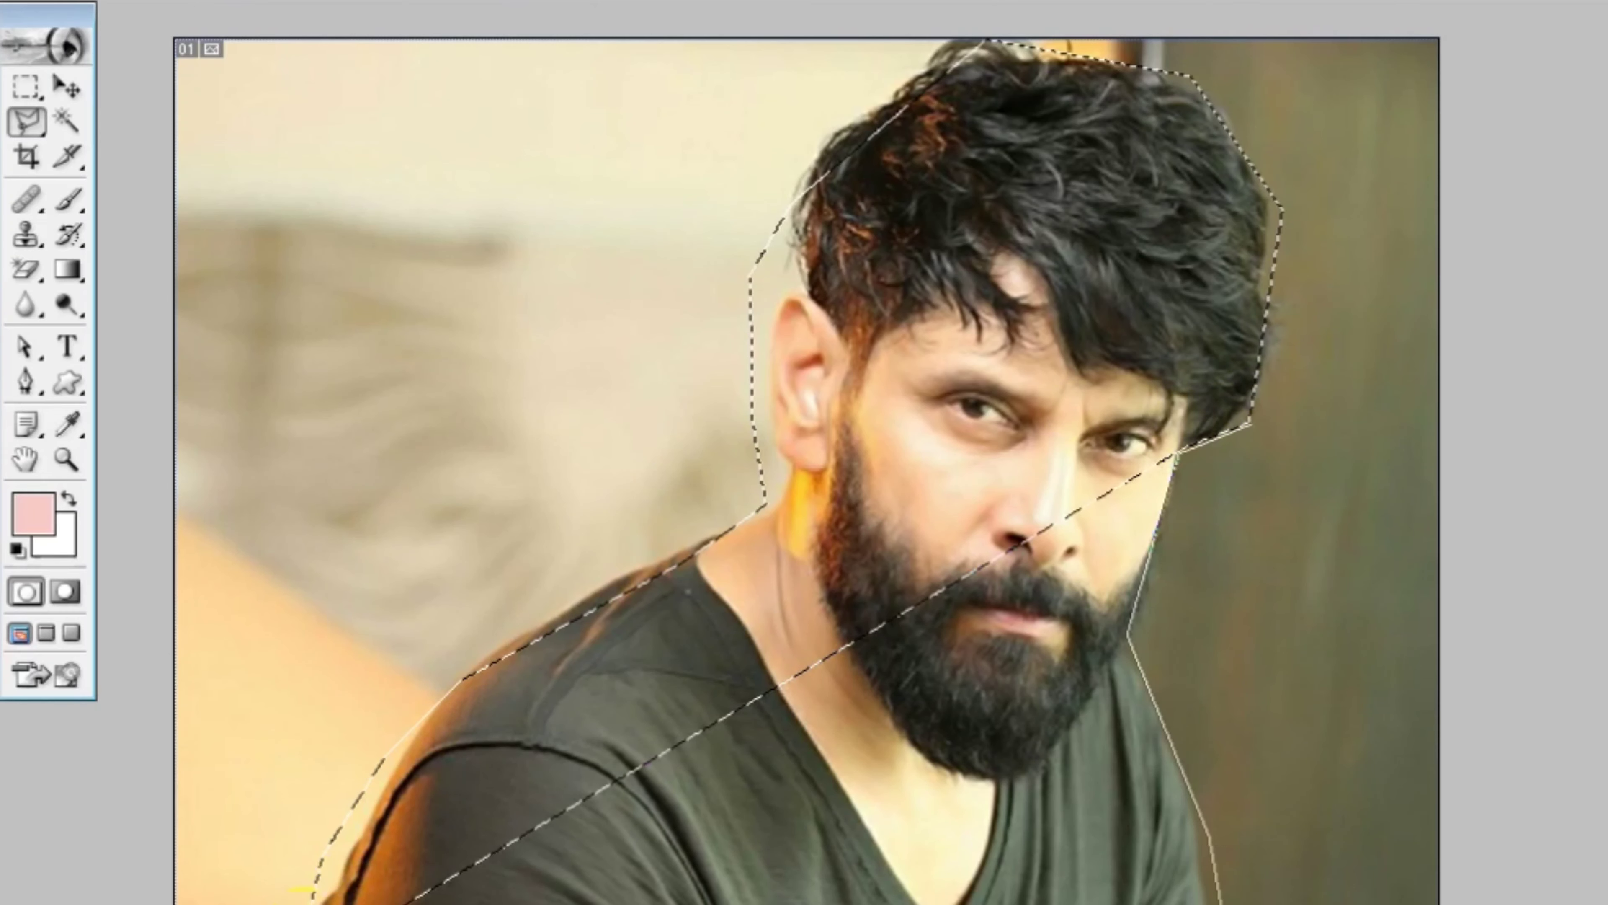
Step: Zoom in and pan the view up over the man's face and hair
key("ctrl+plus")
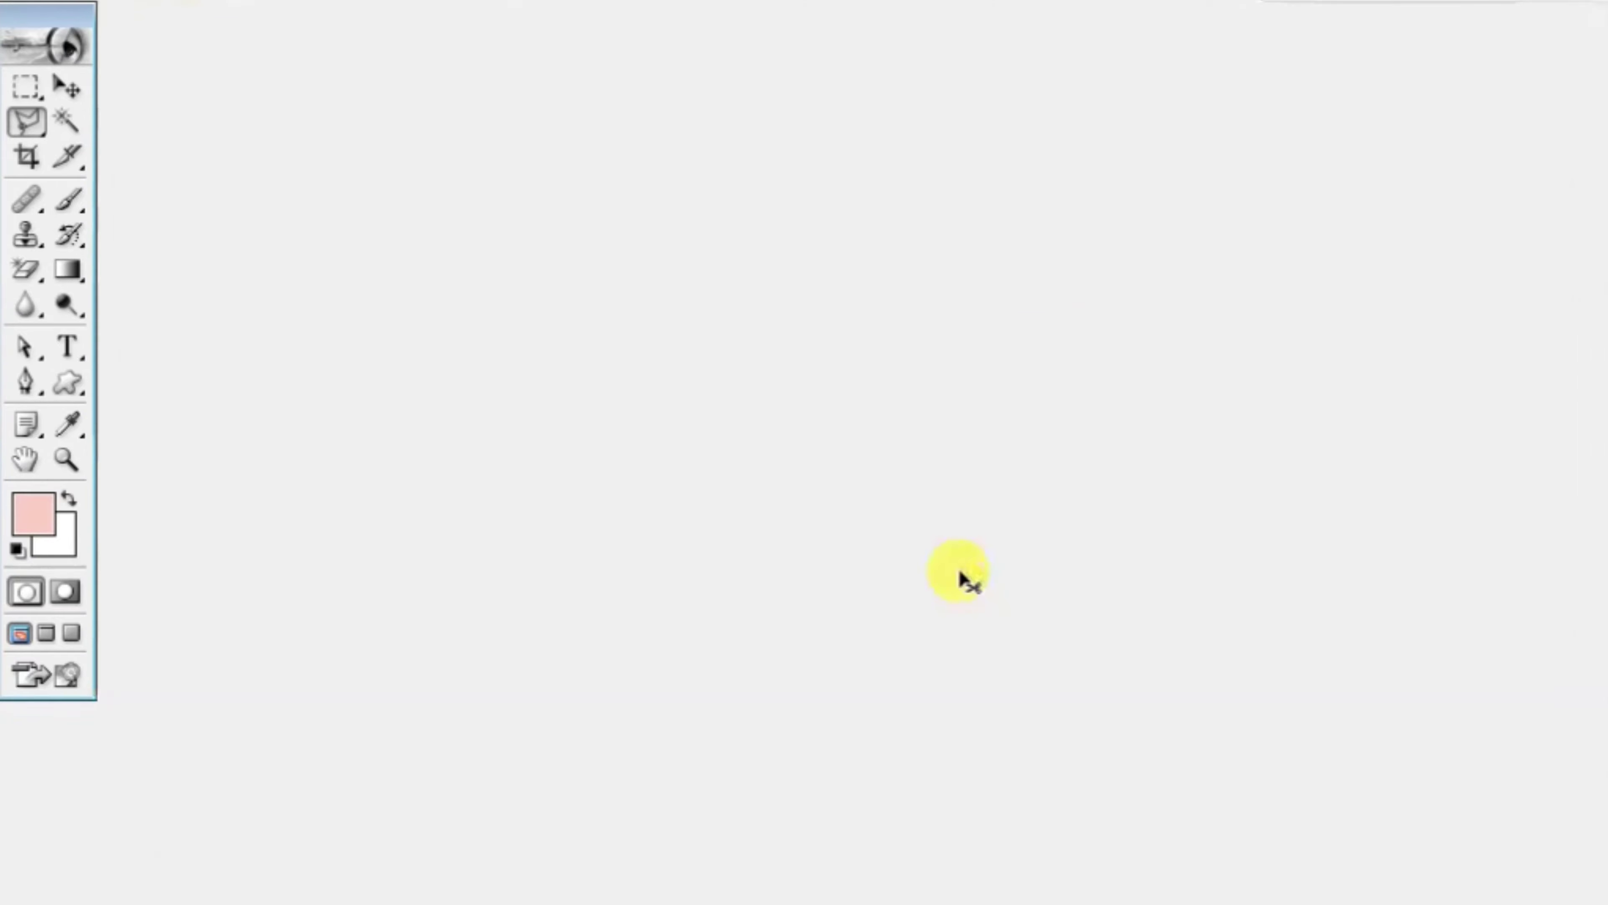
left_click_drag(998, 837, 1084, 383)
left_click_drag(1196, 329, 988, 557)
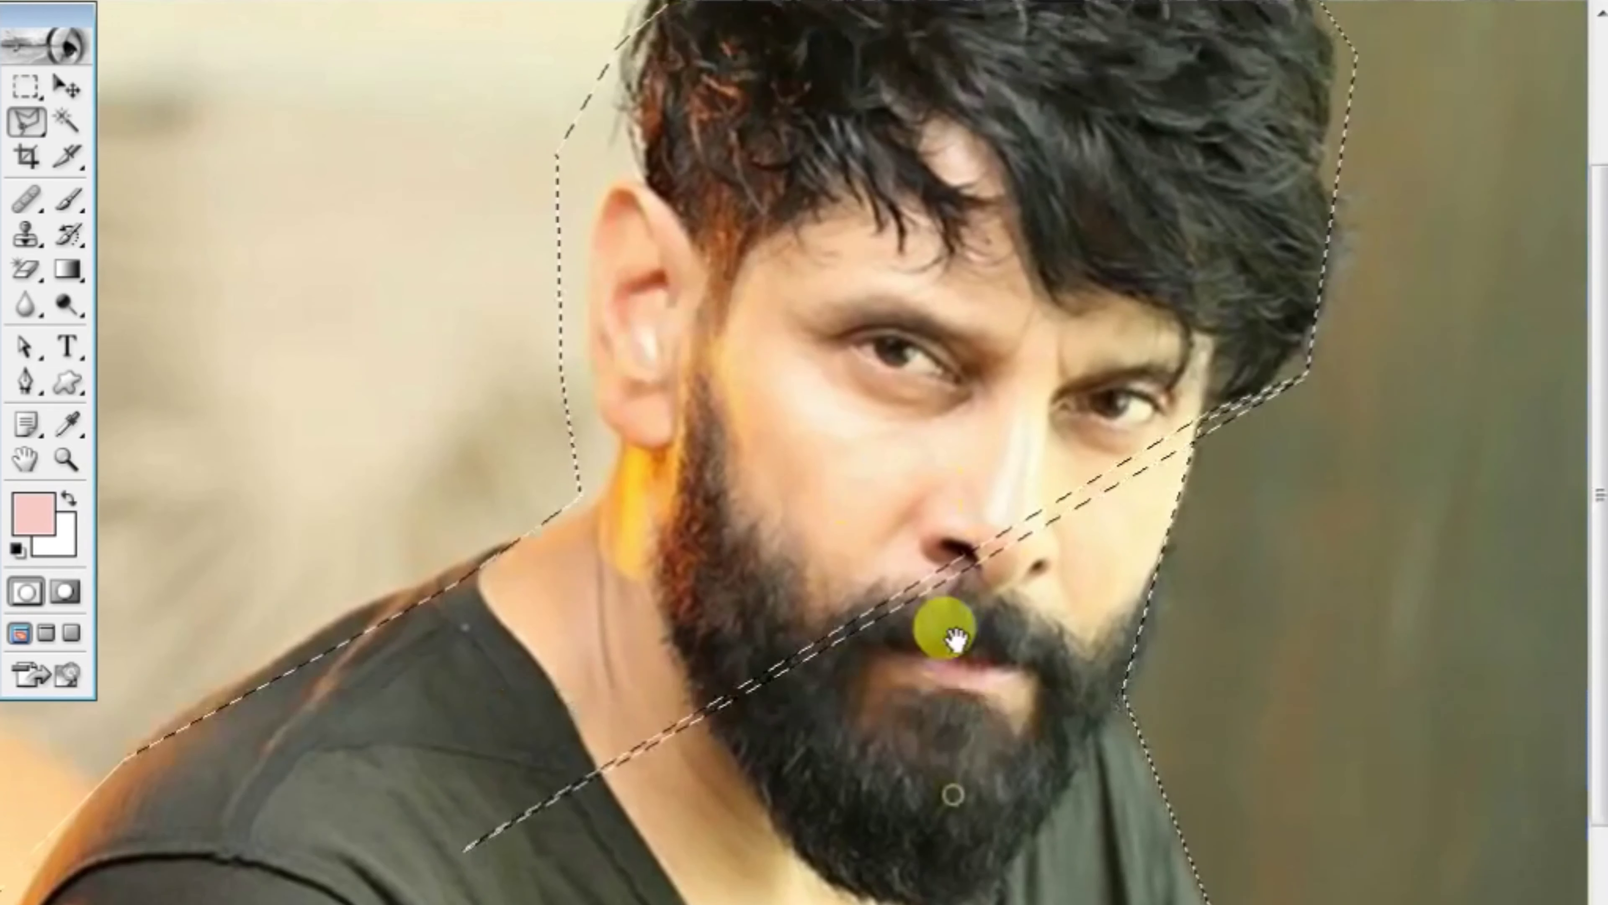
left_click_drag(956, 640, 953, 535)
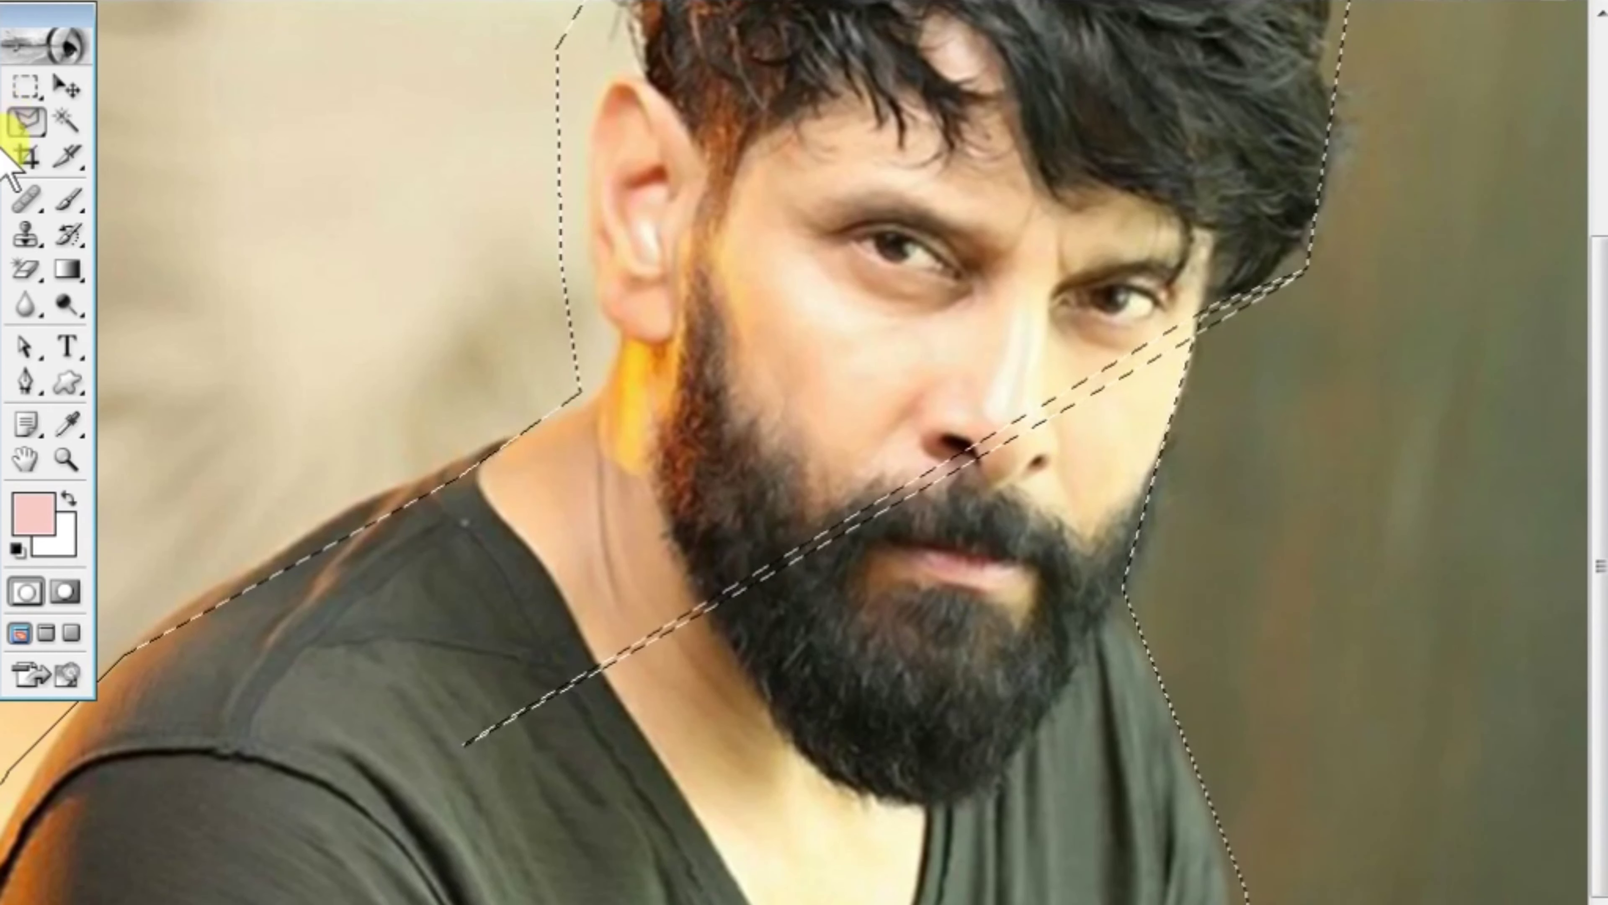
Step: Try a freehand Lasso outline from eye to beard, then deselect and undo it
left_click_drag(23, 126, 105, 125)
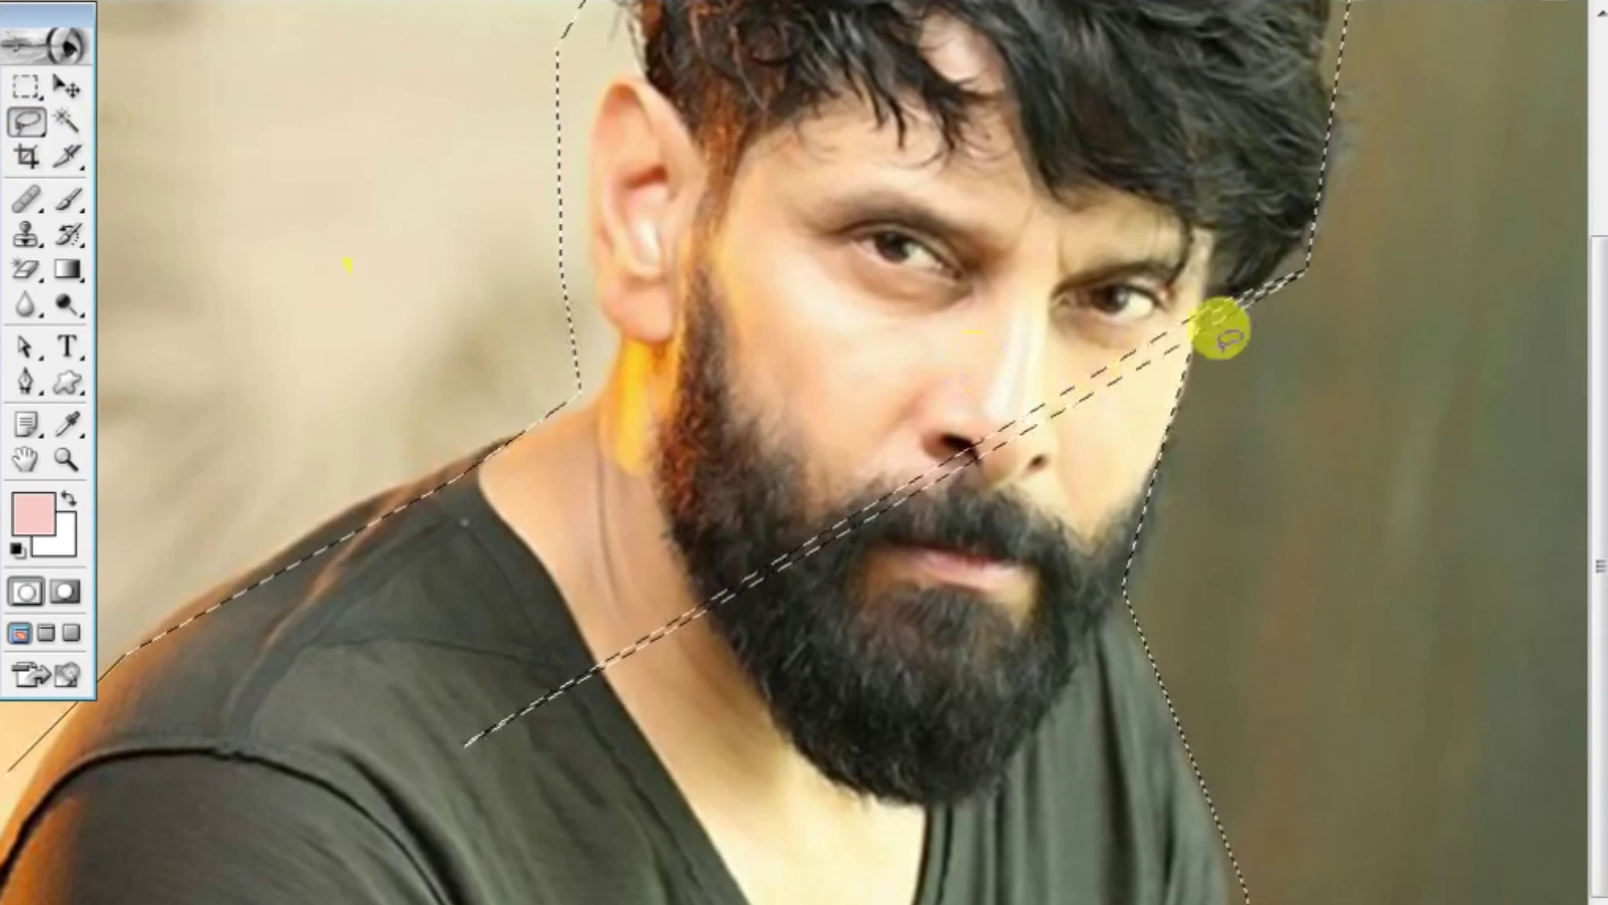
left_click_drag(1222, 329, 1301, 272)
left_click_drag(1219, 314, 775, 585)
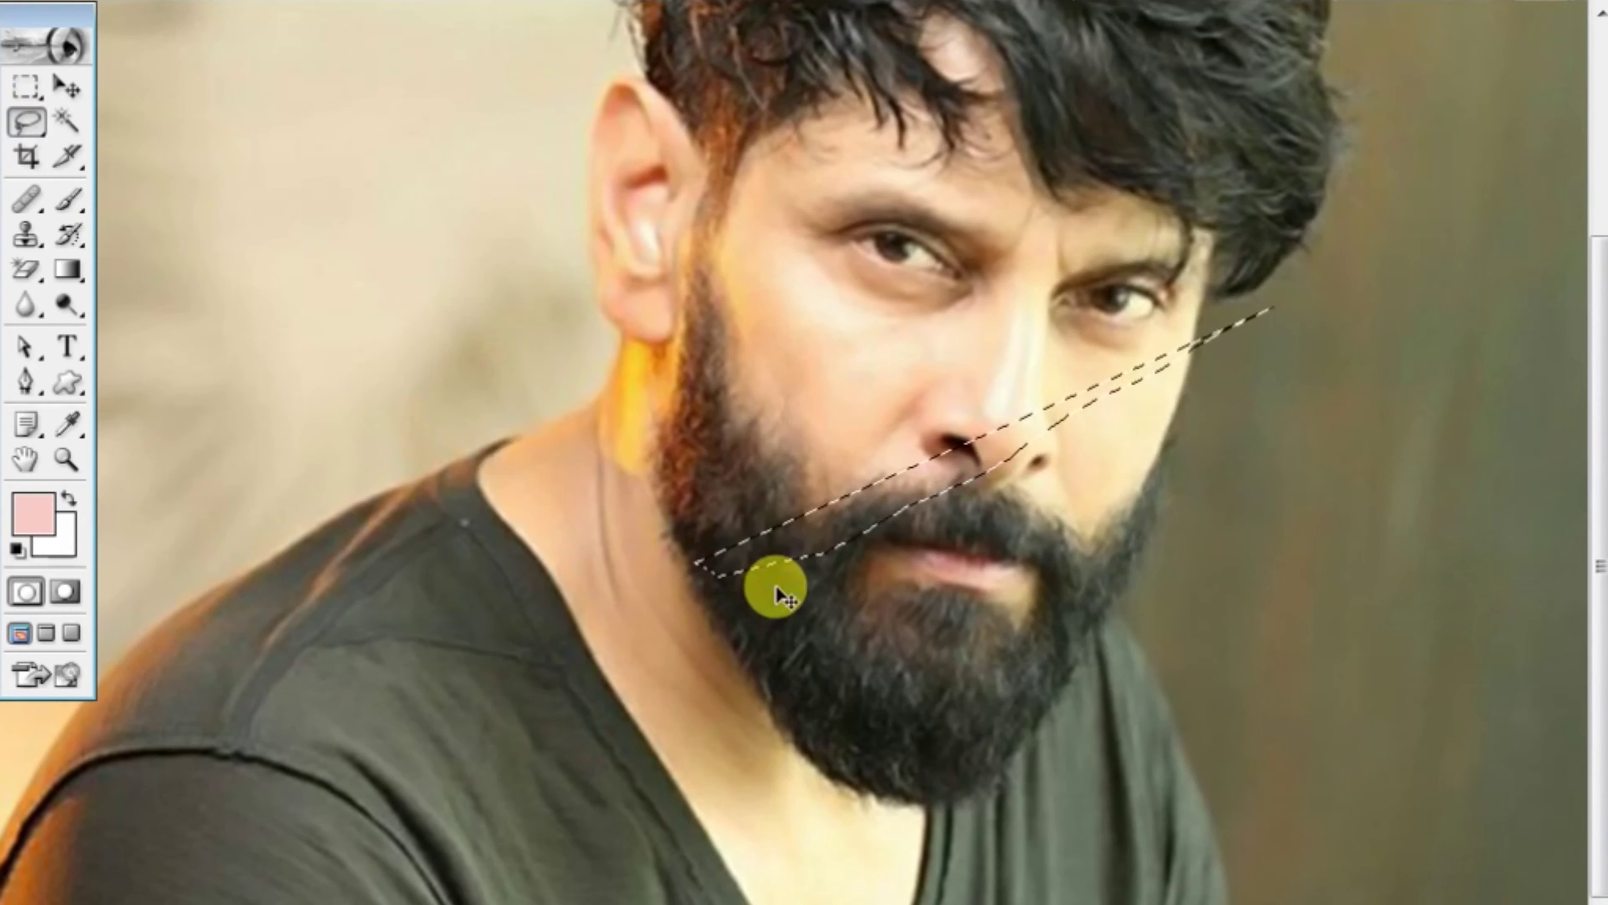
left_click(774, 574)
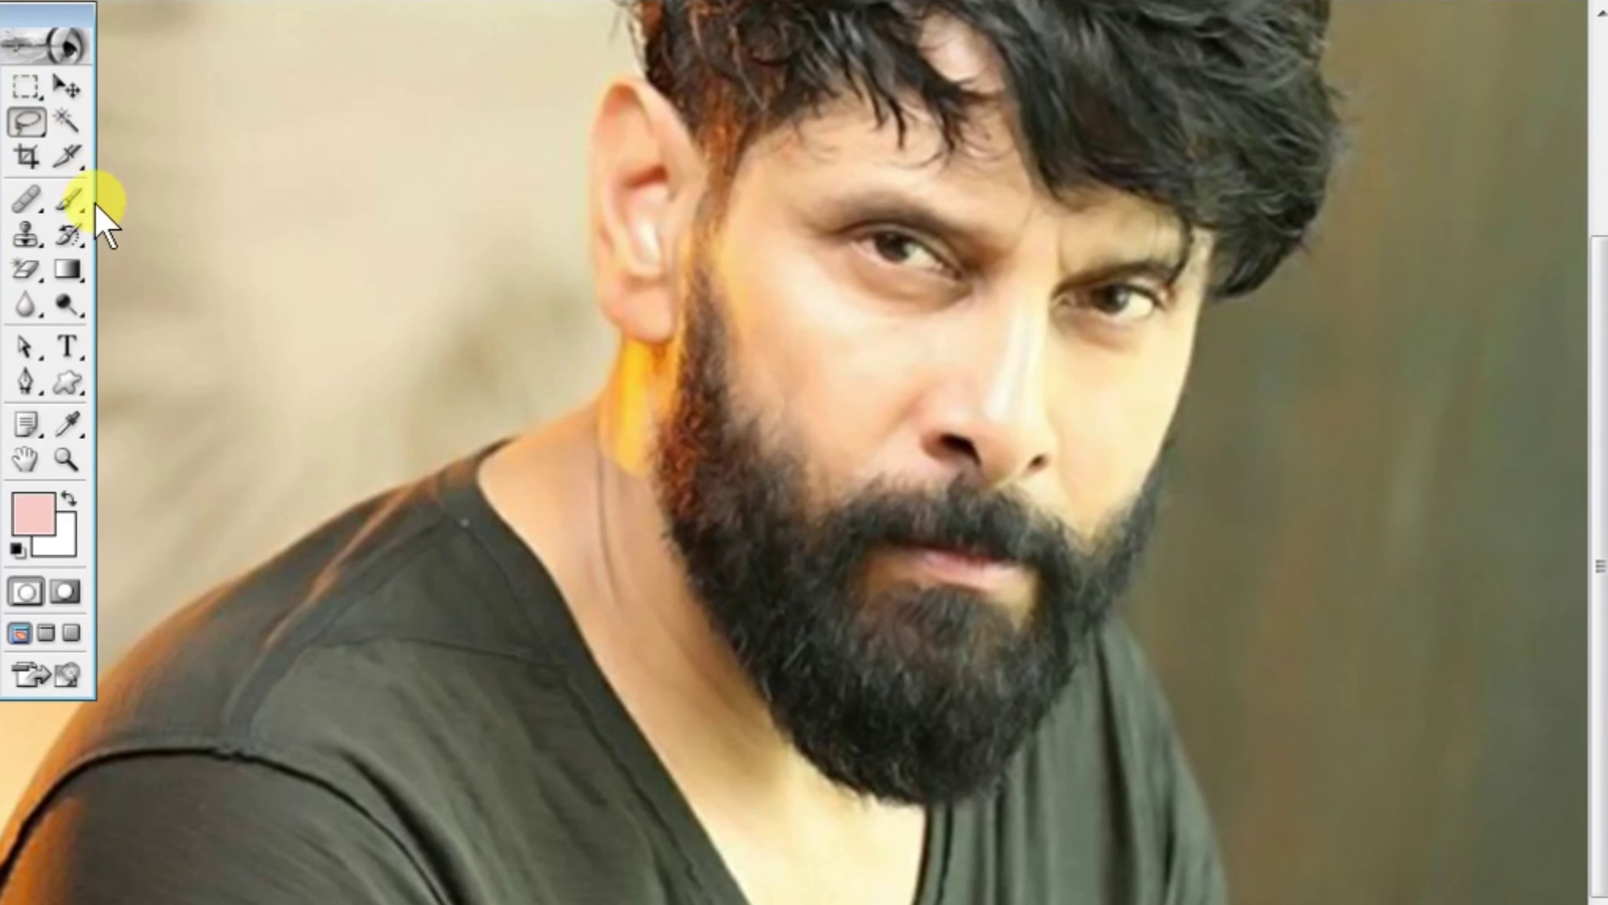
key("ctrl+z")
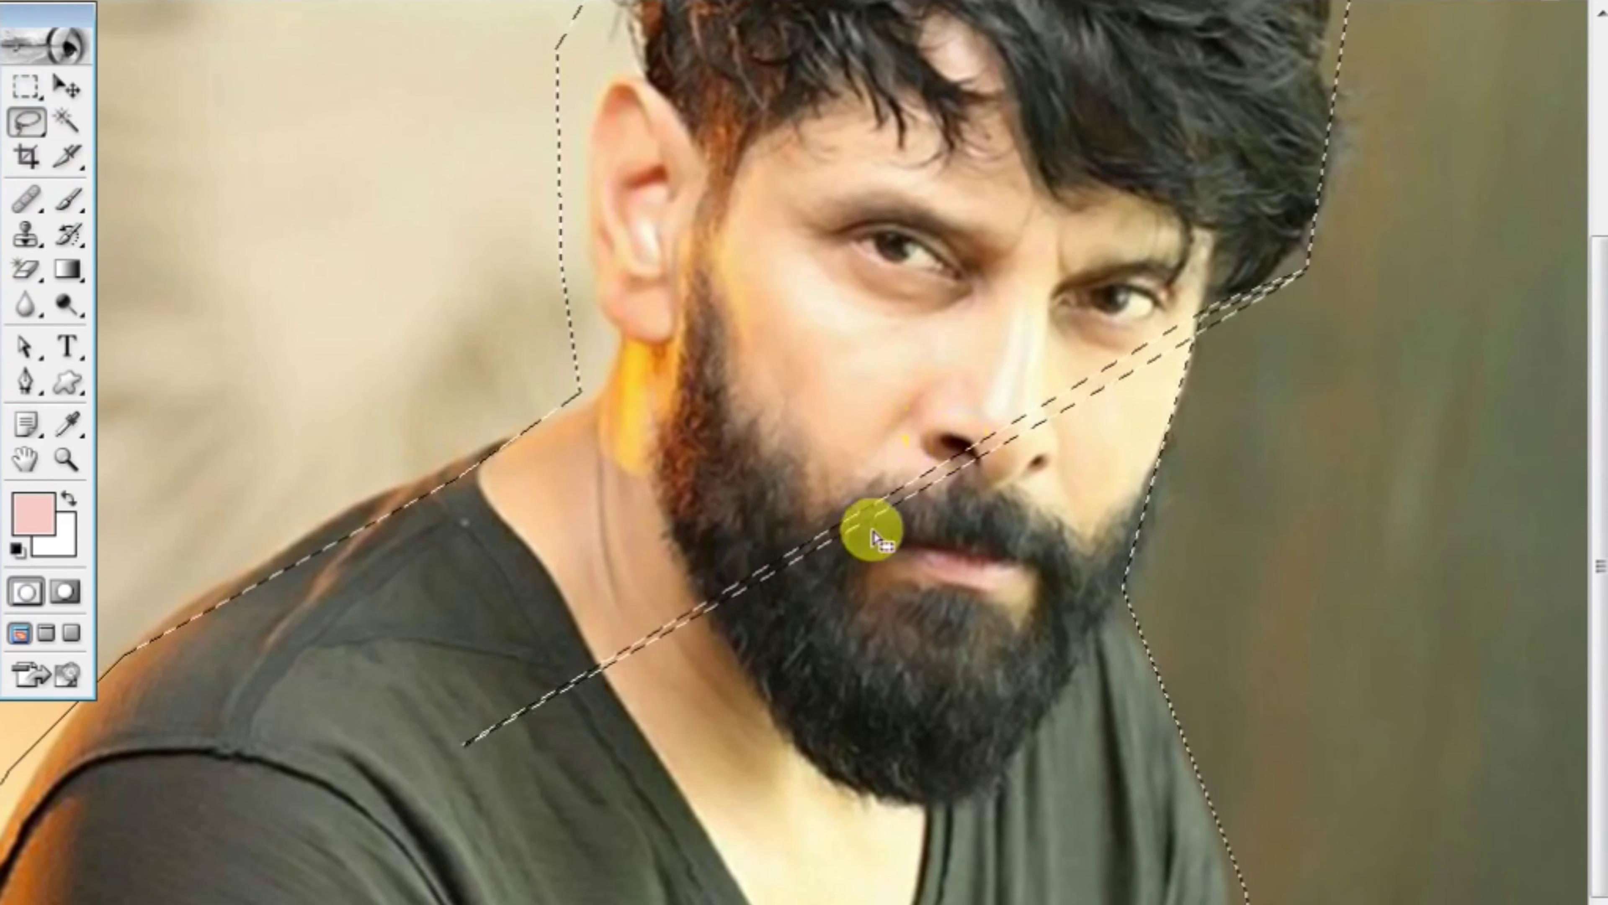
Step: Switch back to the Polygonal Lasso and add the ear-and-neck area to the selection
left_click(42, 115)
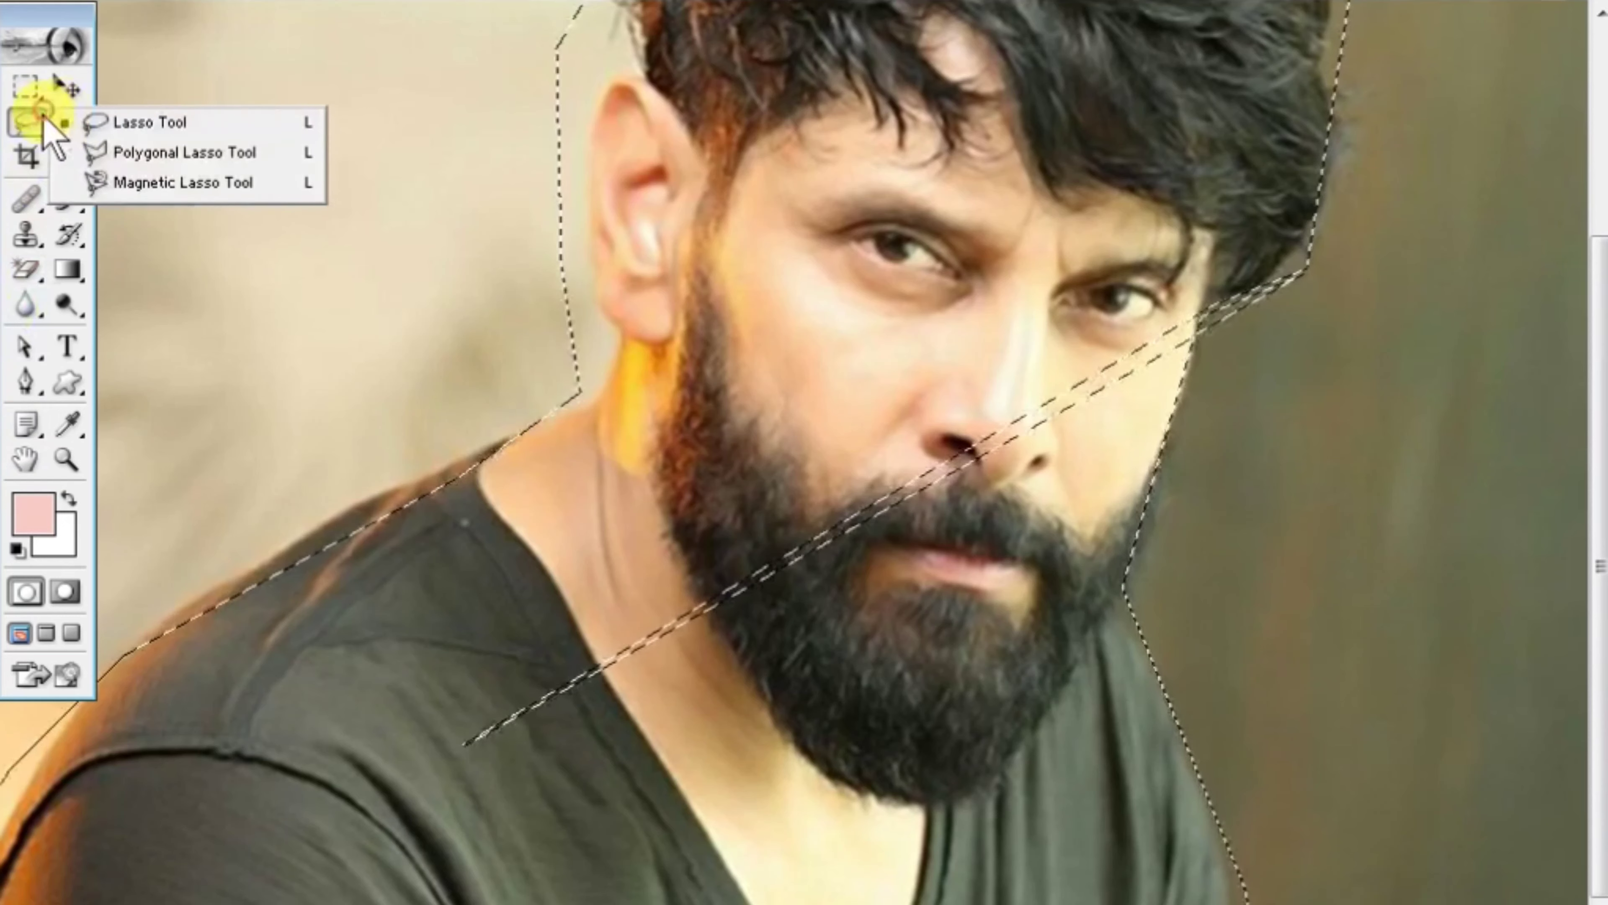
left_click(101, 152)
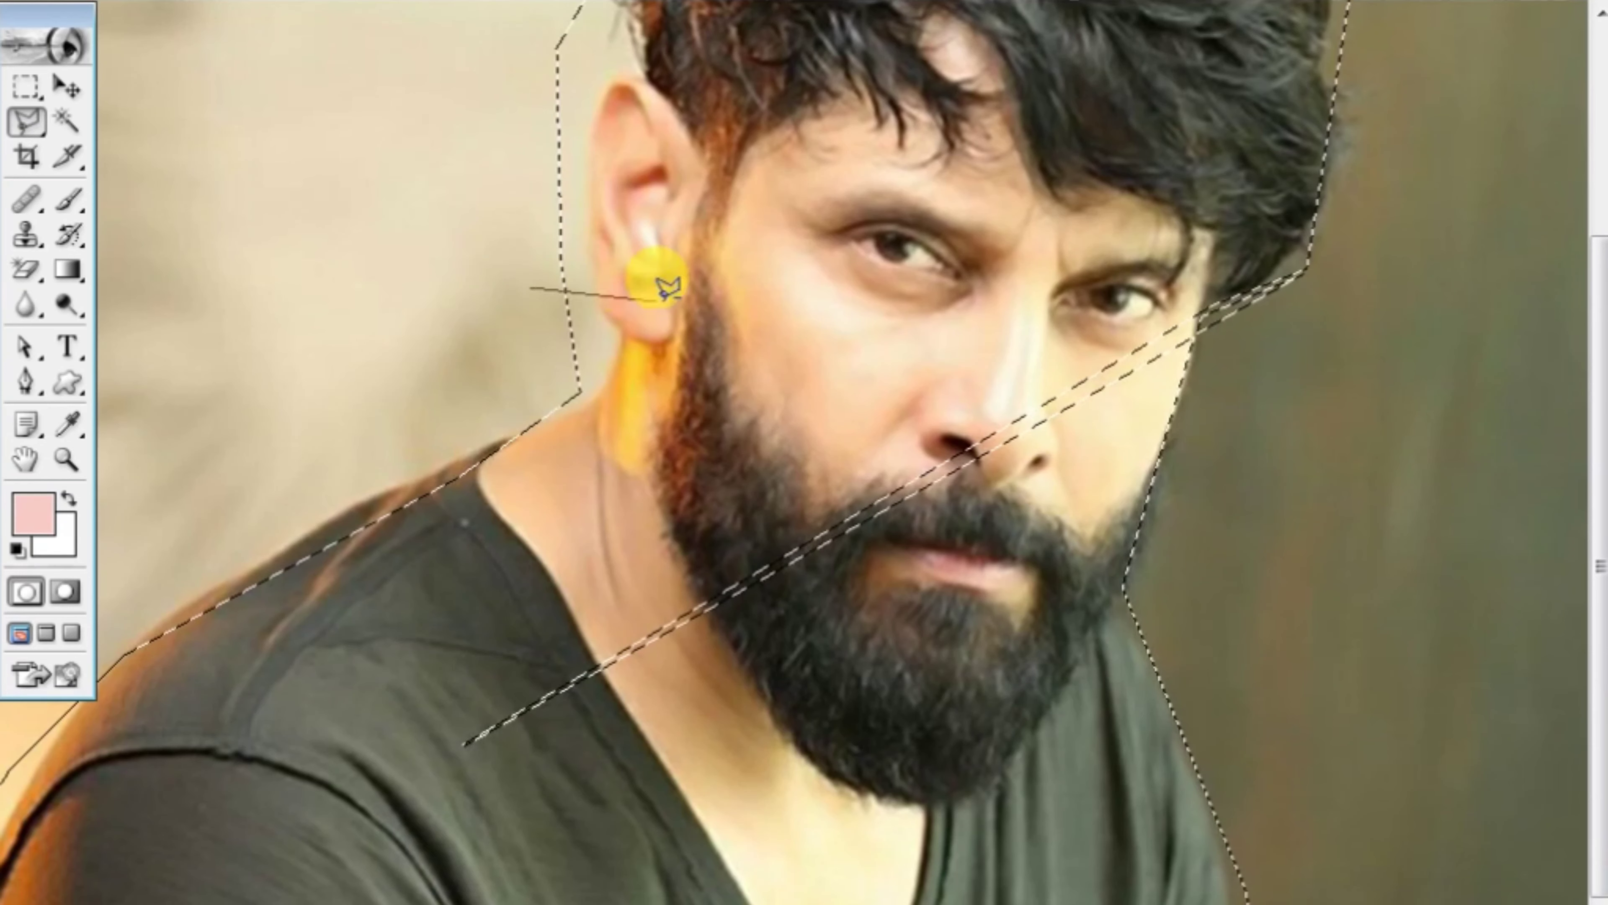
left_click(636, 299)
left_click(708, 472)
left_click(418, 483)
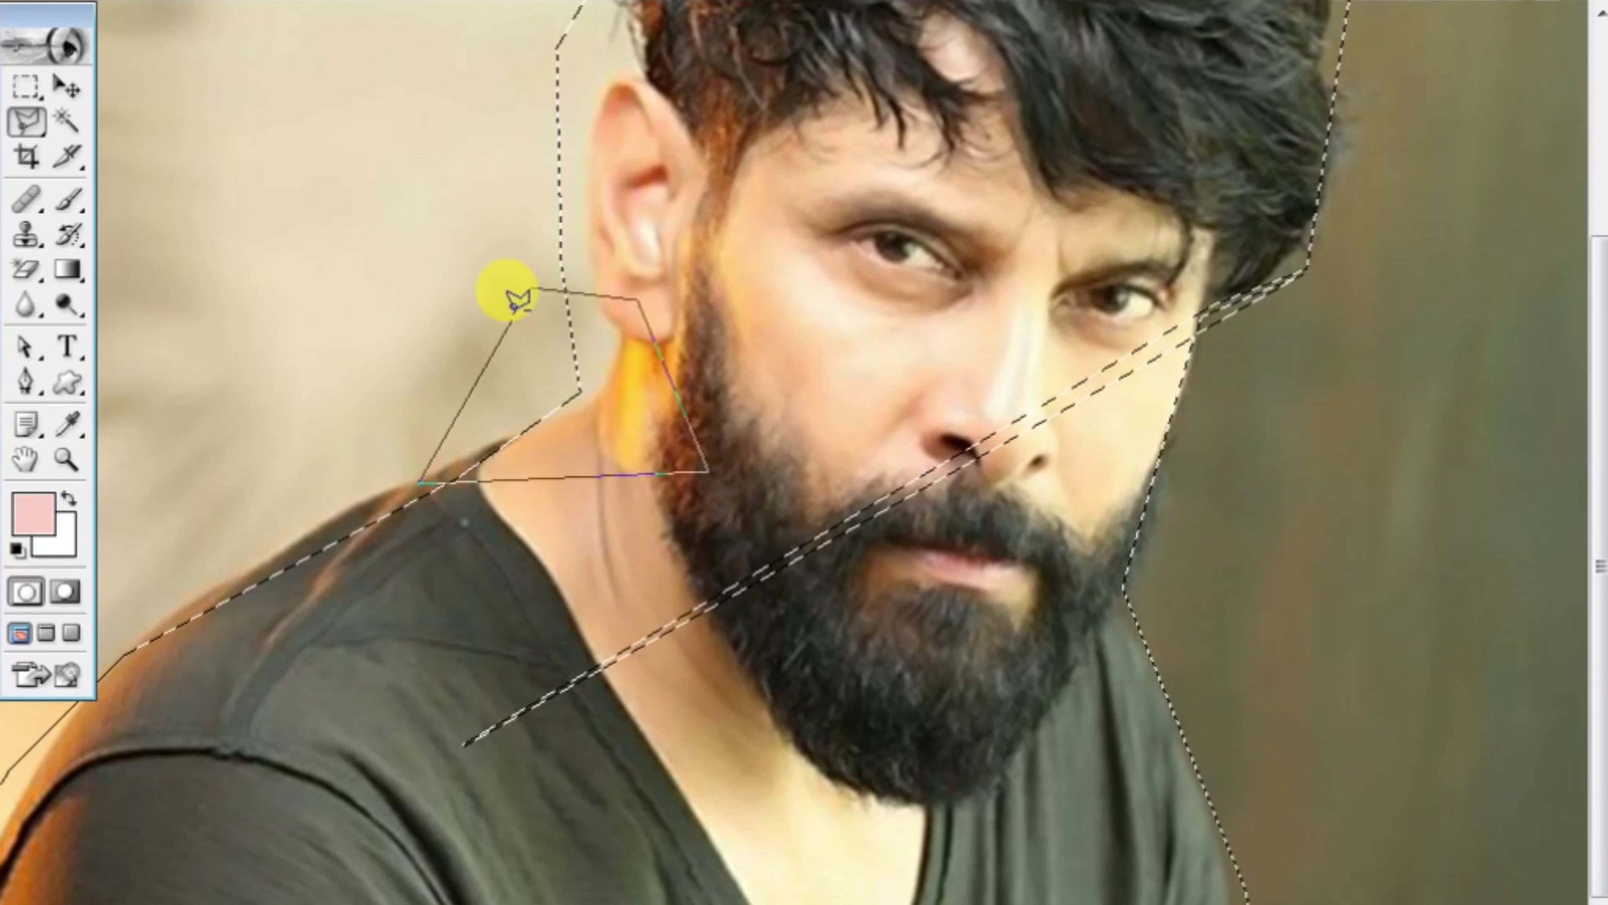
left_click(531, 283)
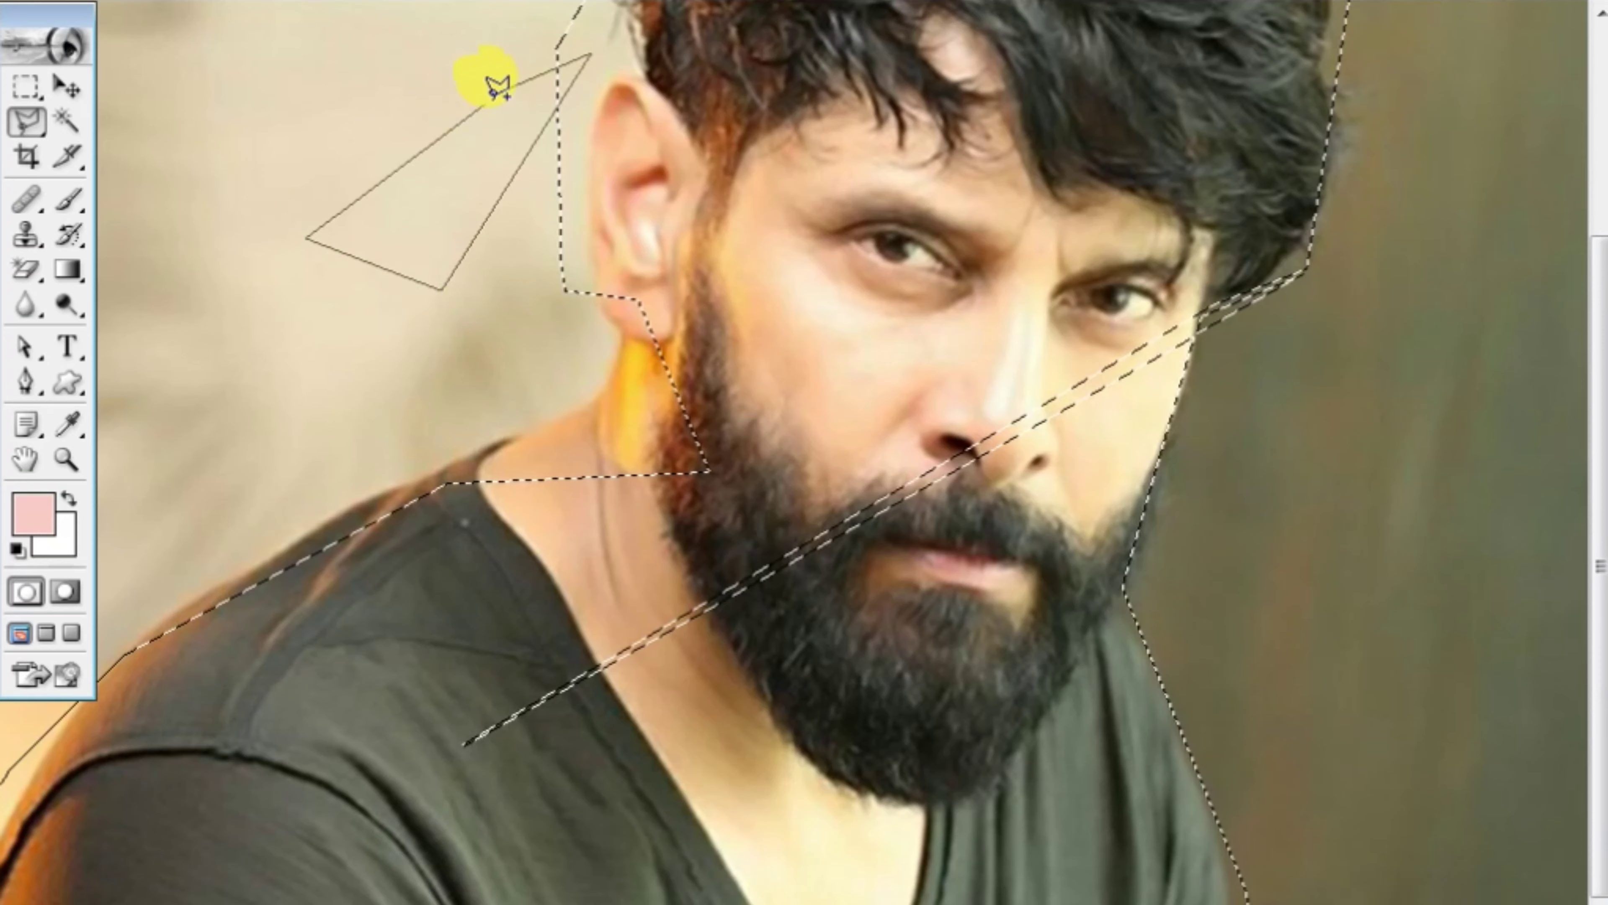
Step: Add a triangular patch beside the head and zoom out to the whole photo
left_click(507, 81)
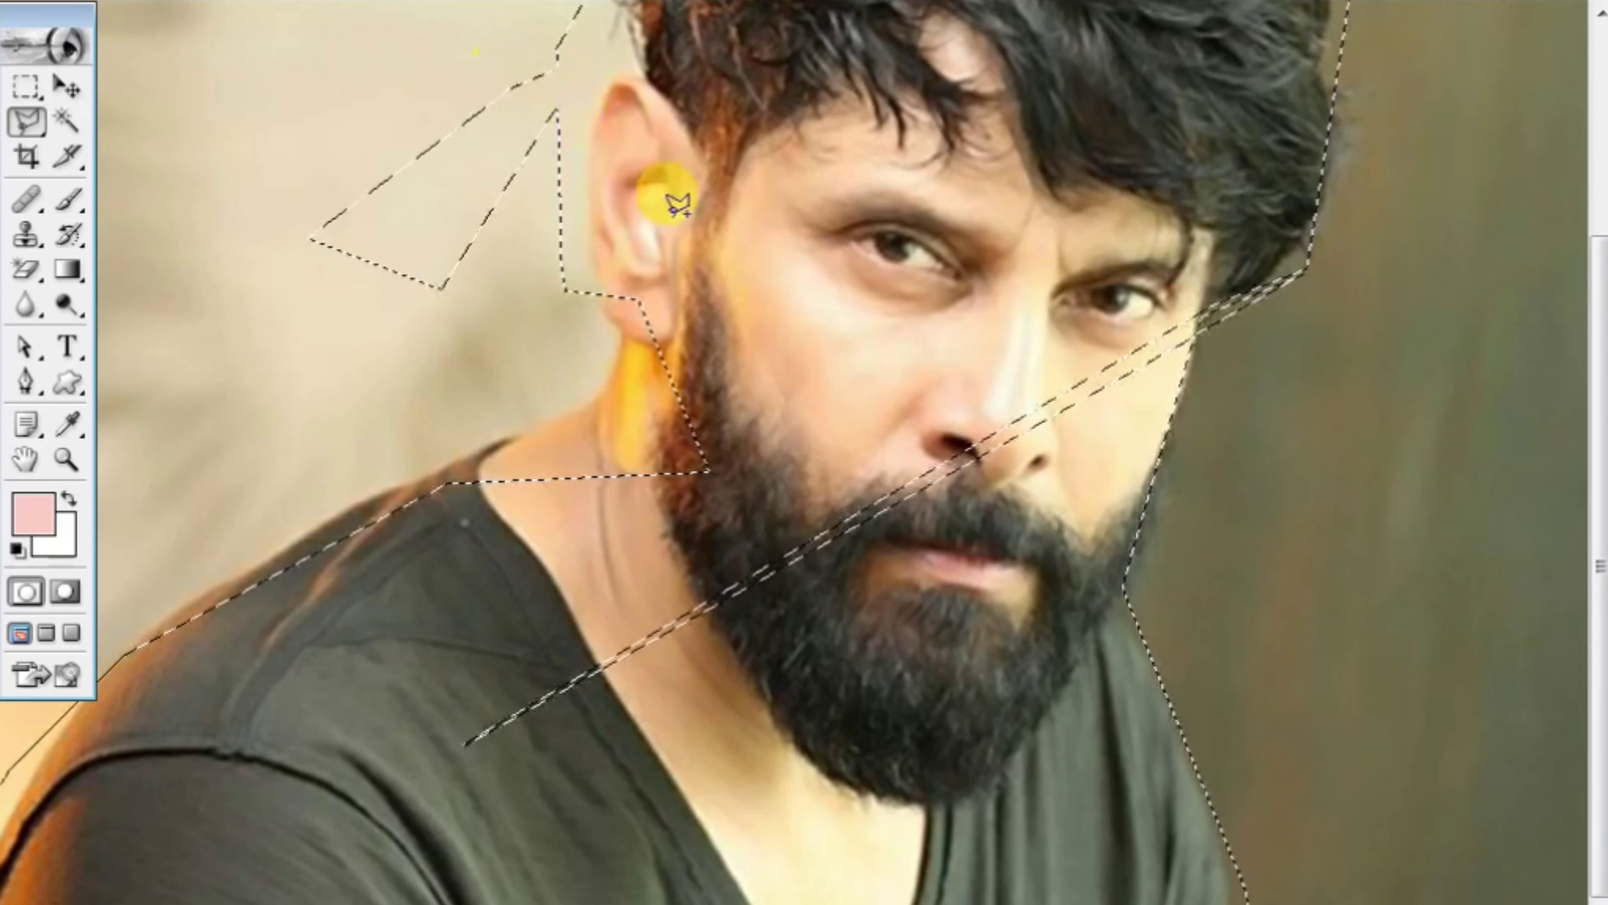
scroll(585, 288, "up", 1)
scroll(327, 79, "up", 1)
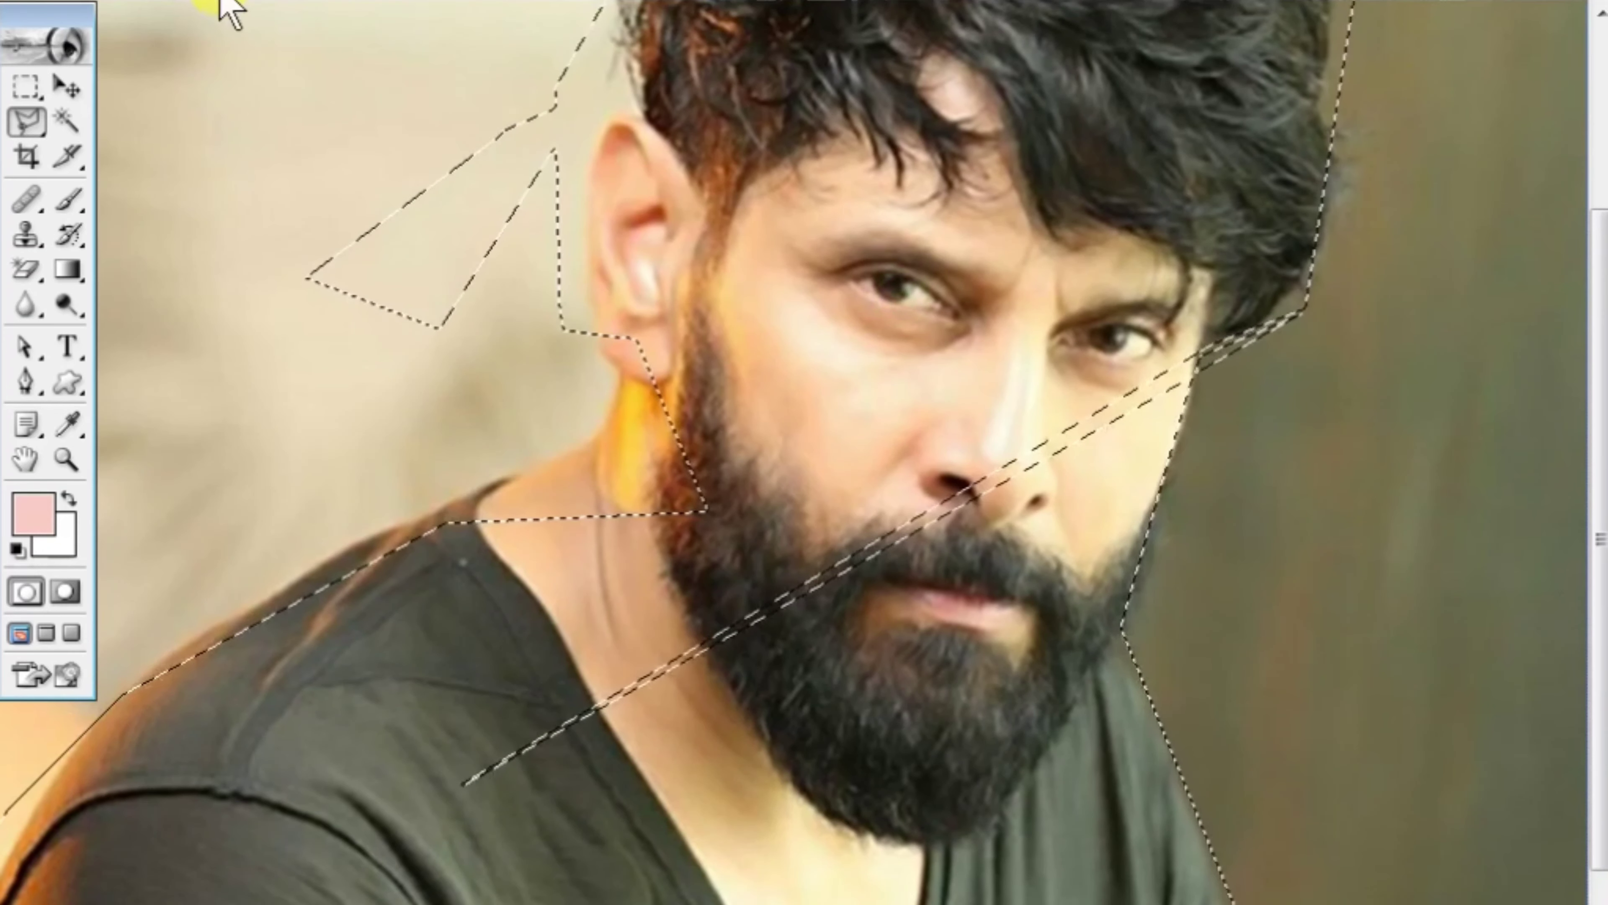
key("ctrl+minus")
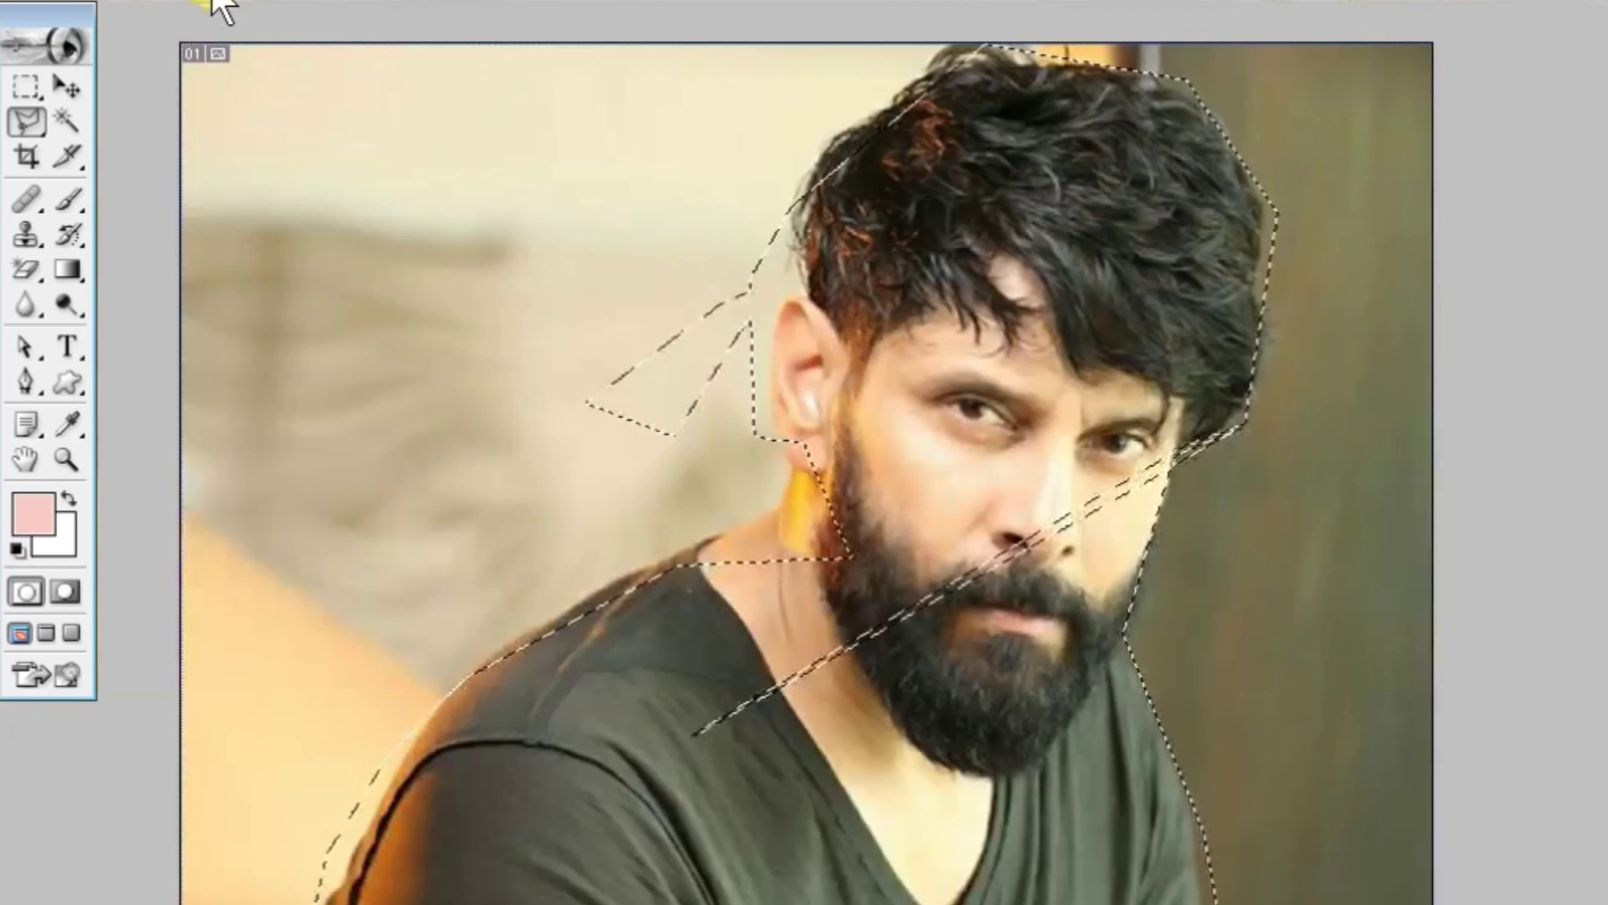
Step: Draw a triangular polygonal selection over the face from the hair
left_click(762, 128)
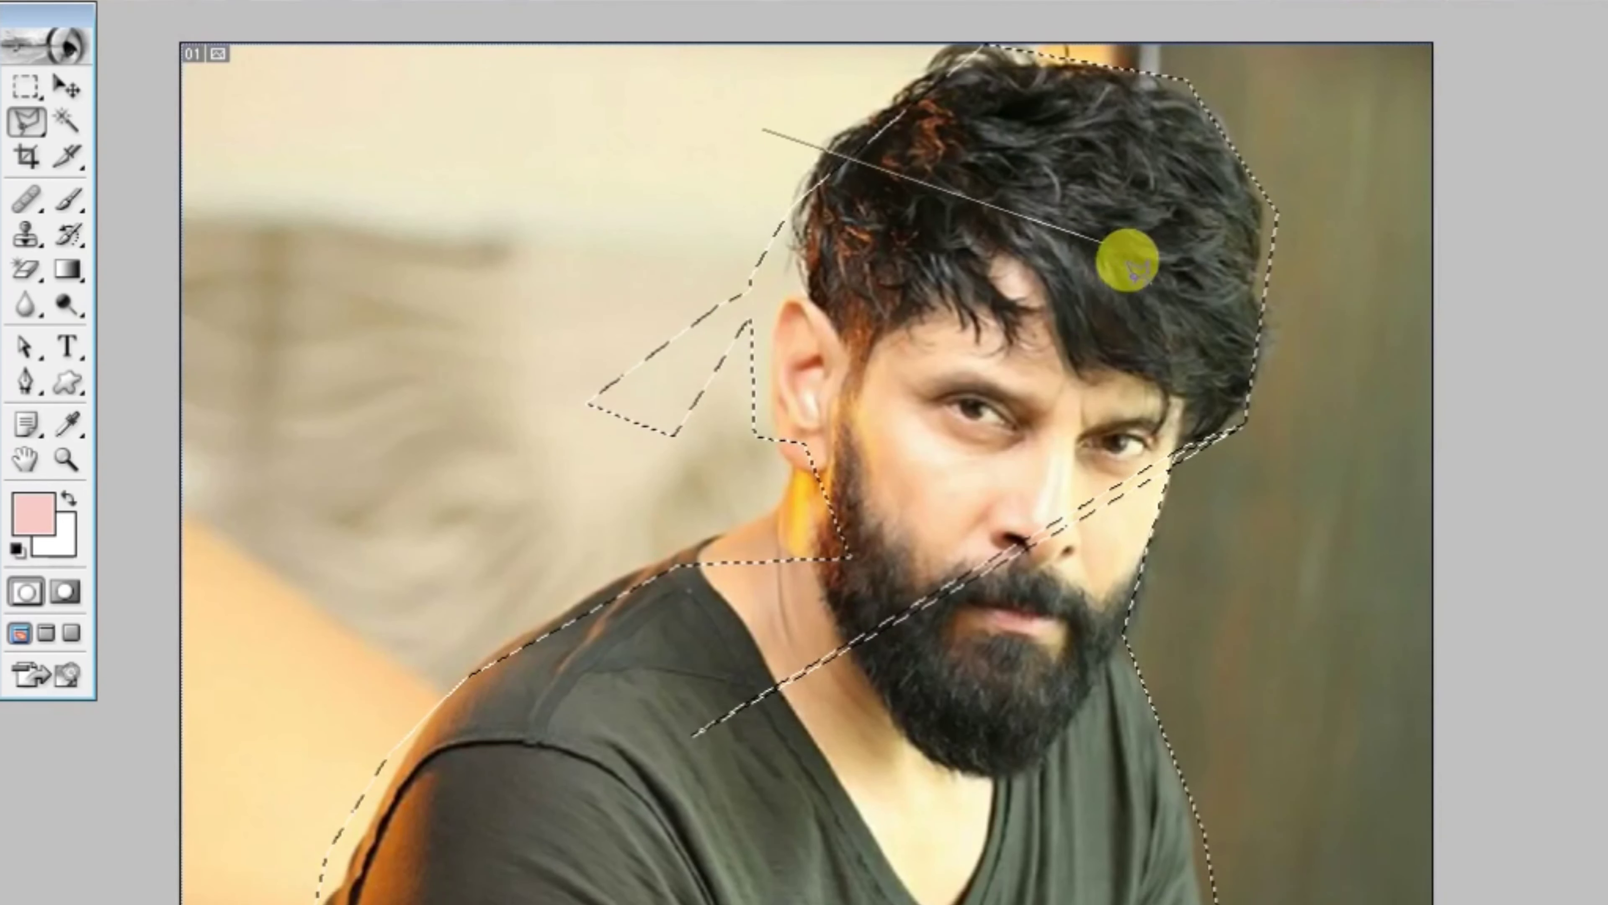
left_click(1138, 289)
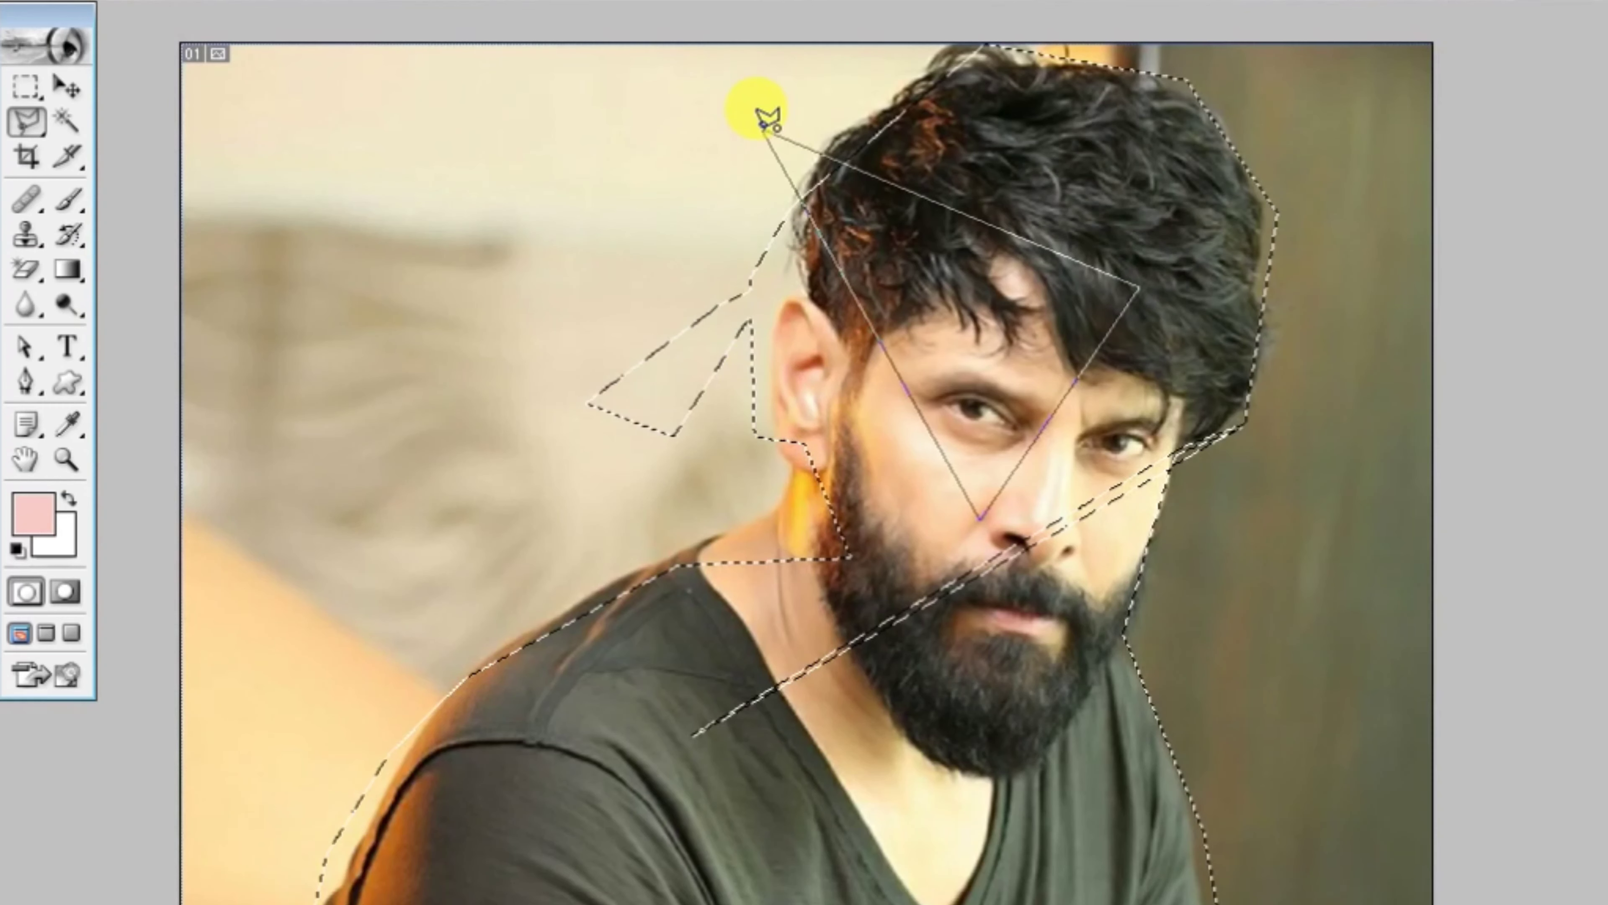
left_click(764, 127)
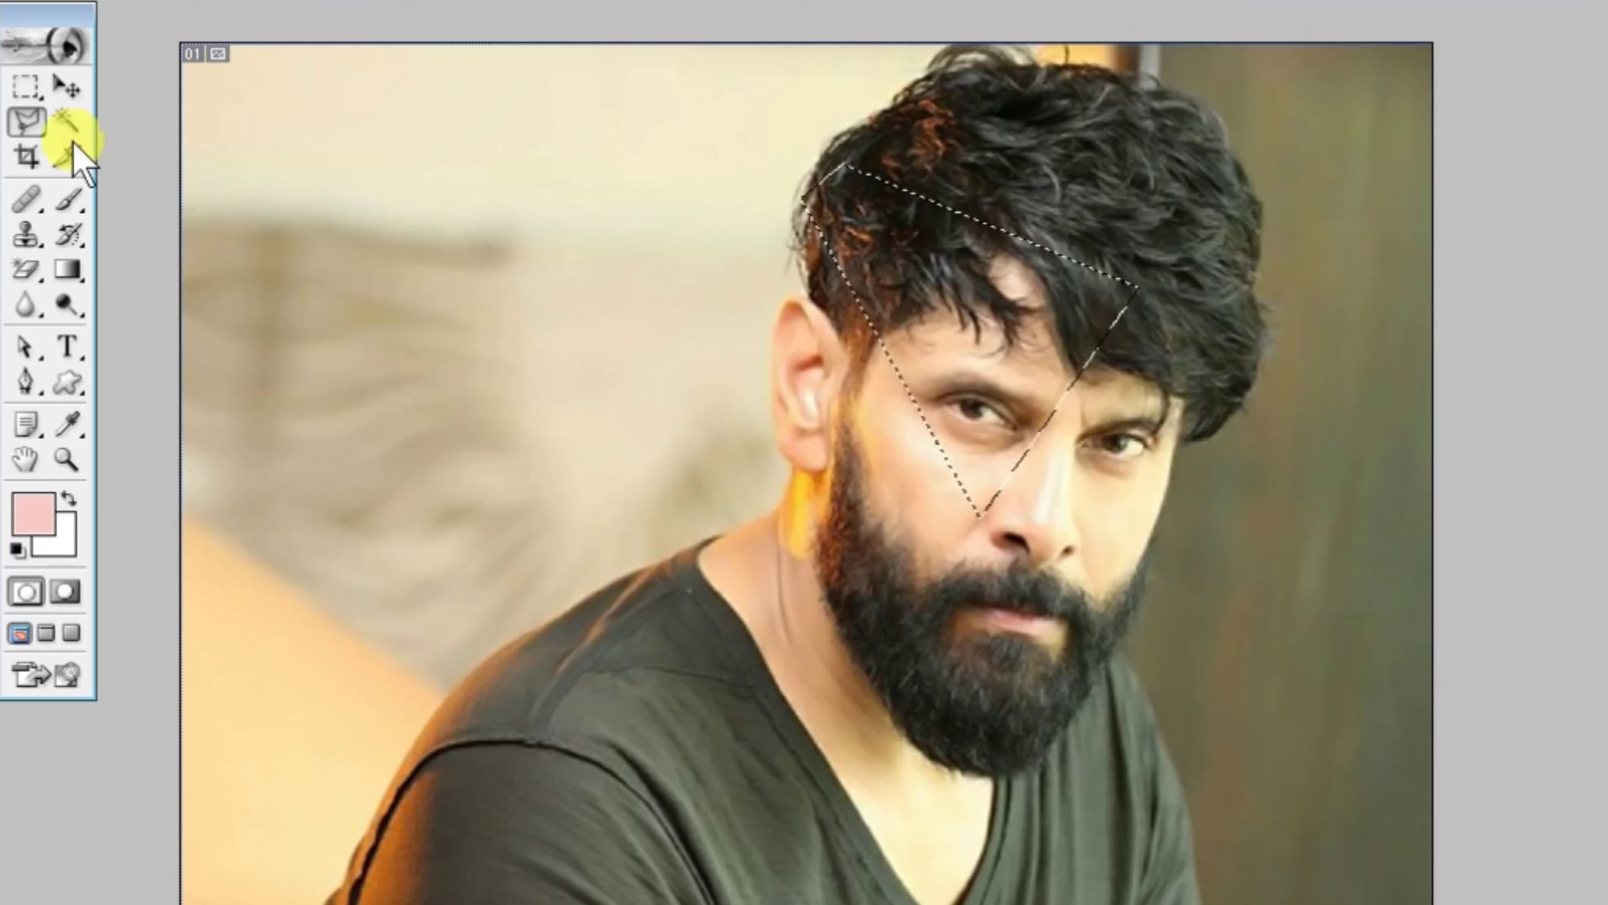
Step: Set New selection mode, start another hair outline, then cancel it and deselect everything
left_click(127, 2)
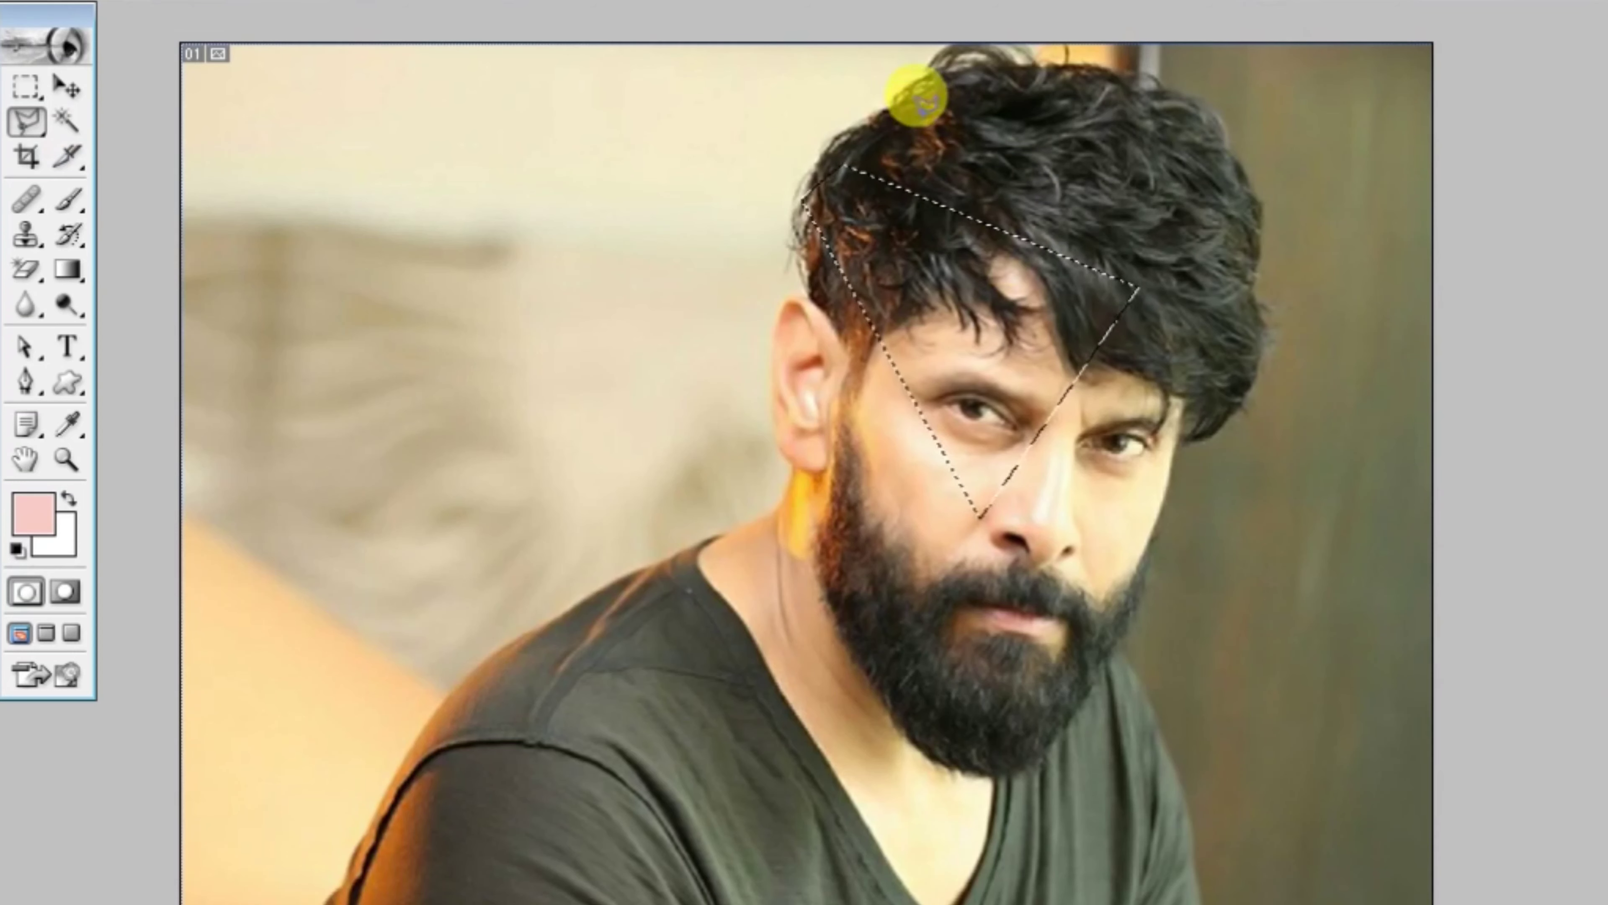
left_click(919, 82)
left_click(1136, 66)
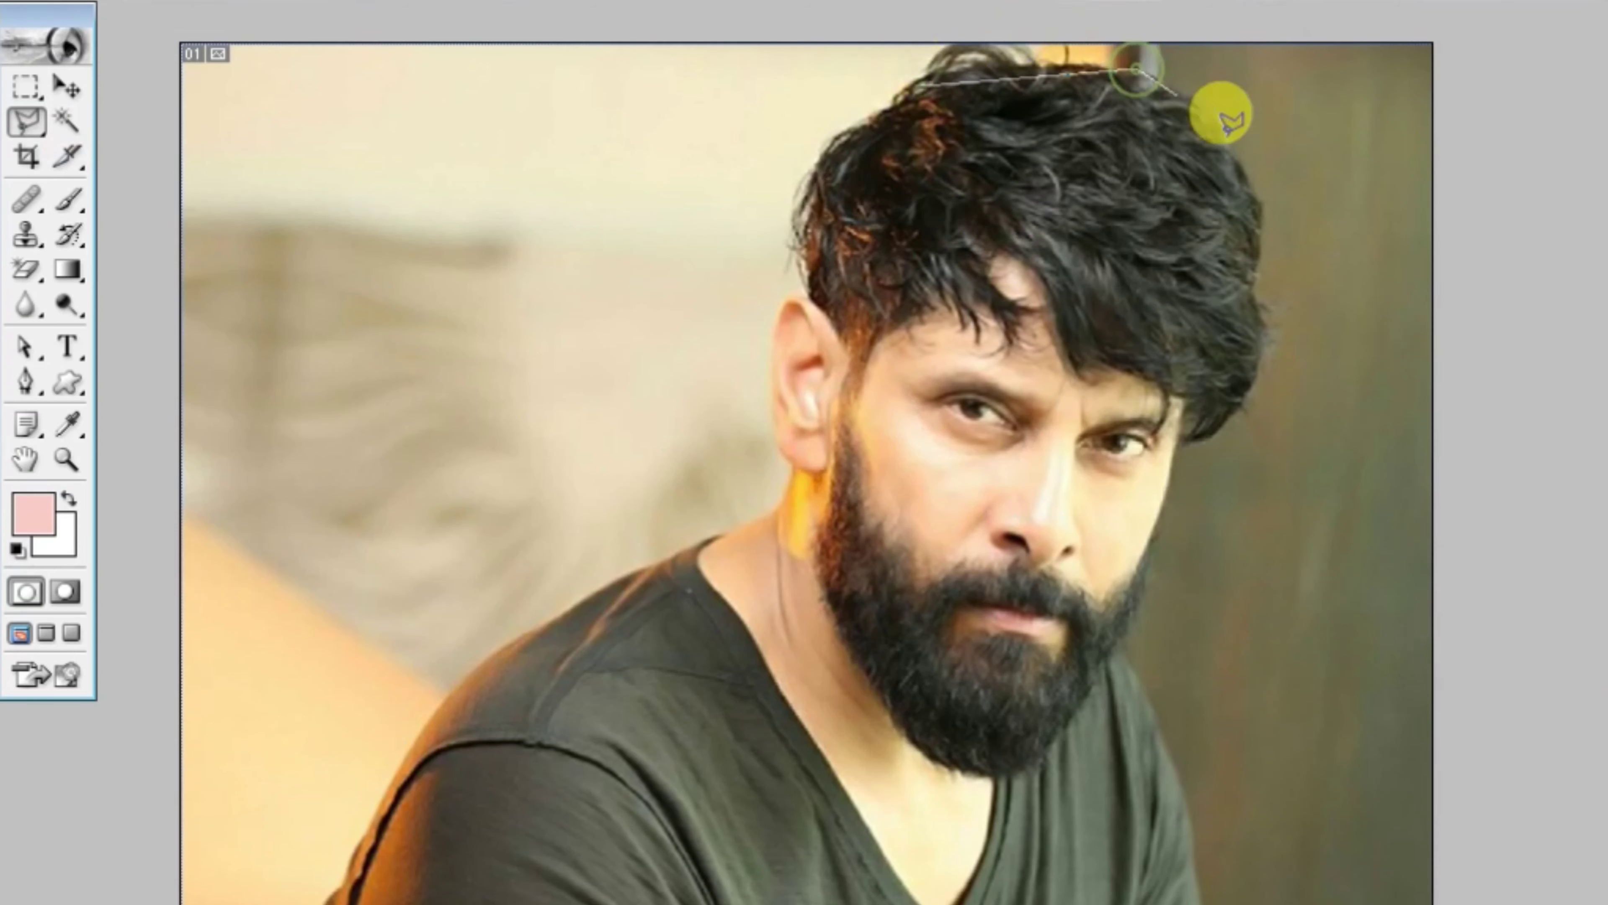
left_click(1225, 130)
key("Escape")
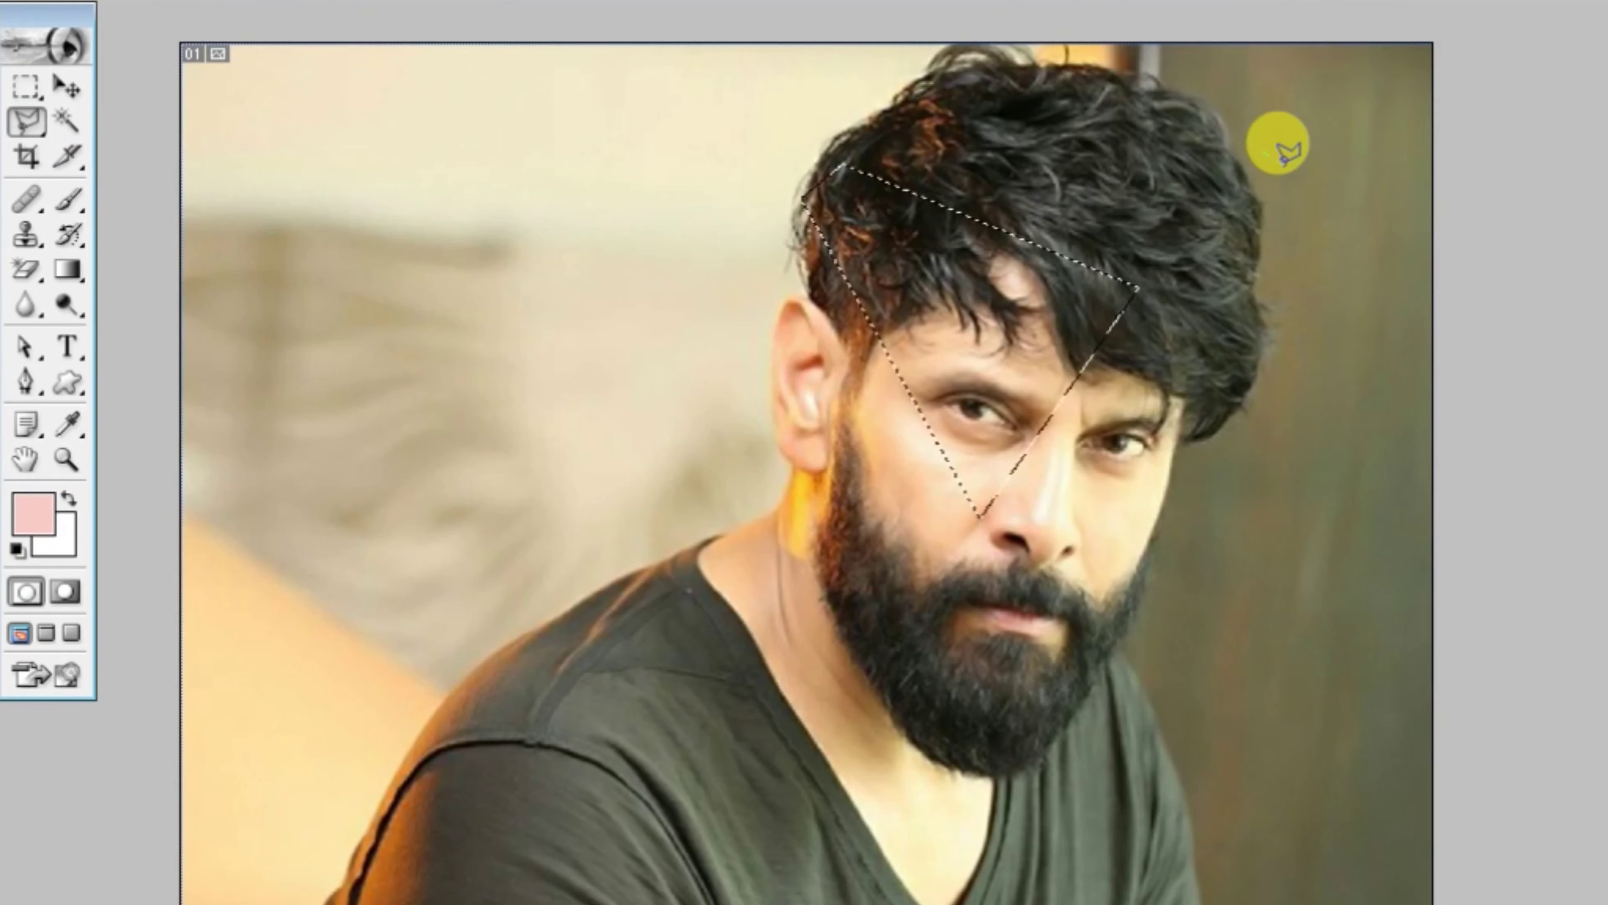
key("ctrl+d")
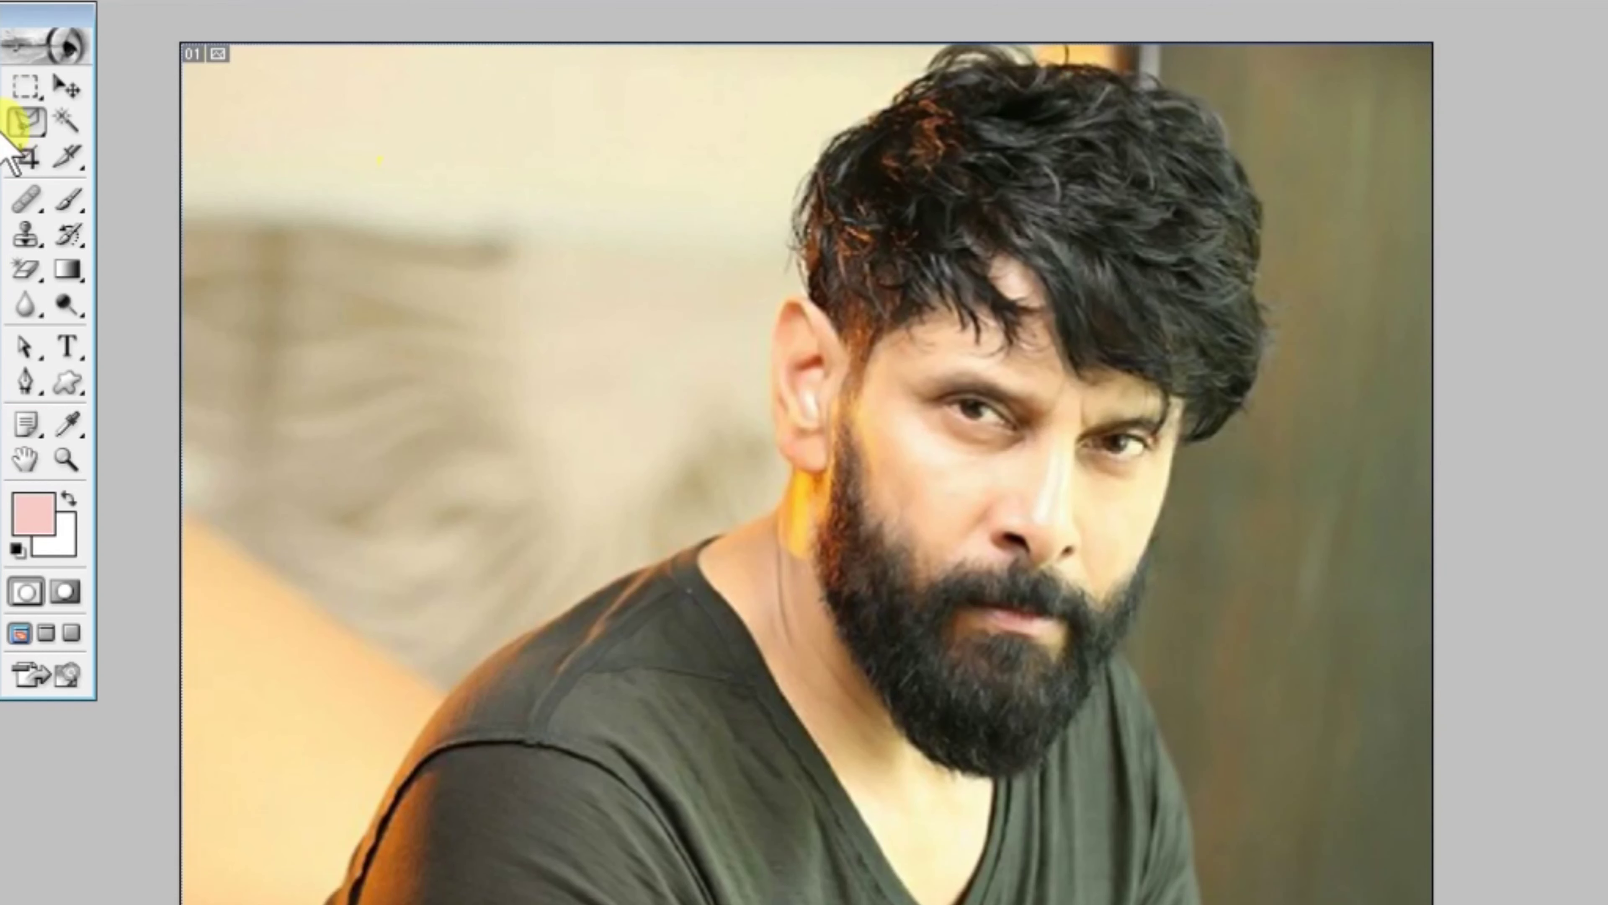
left_click(12, 130)
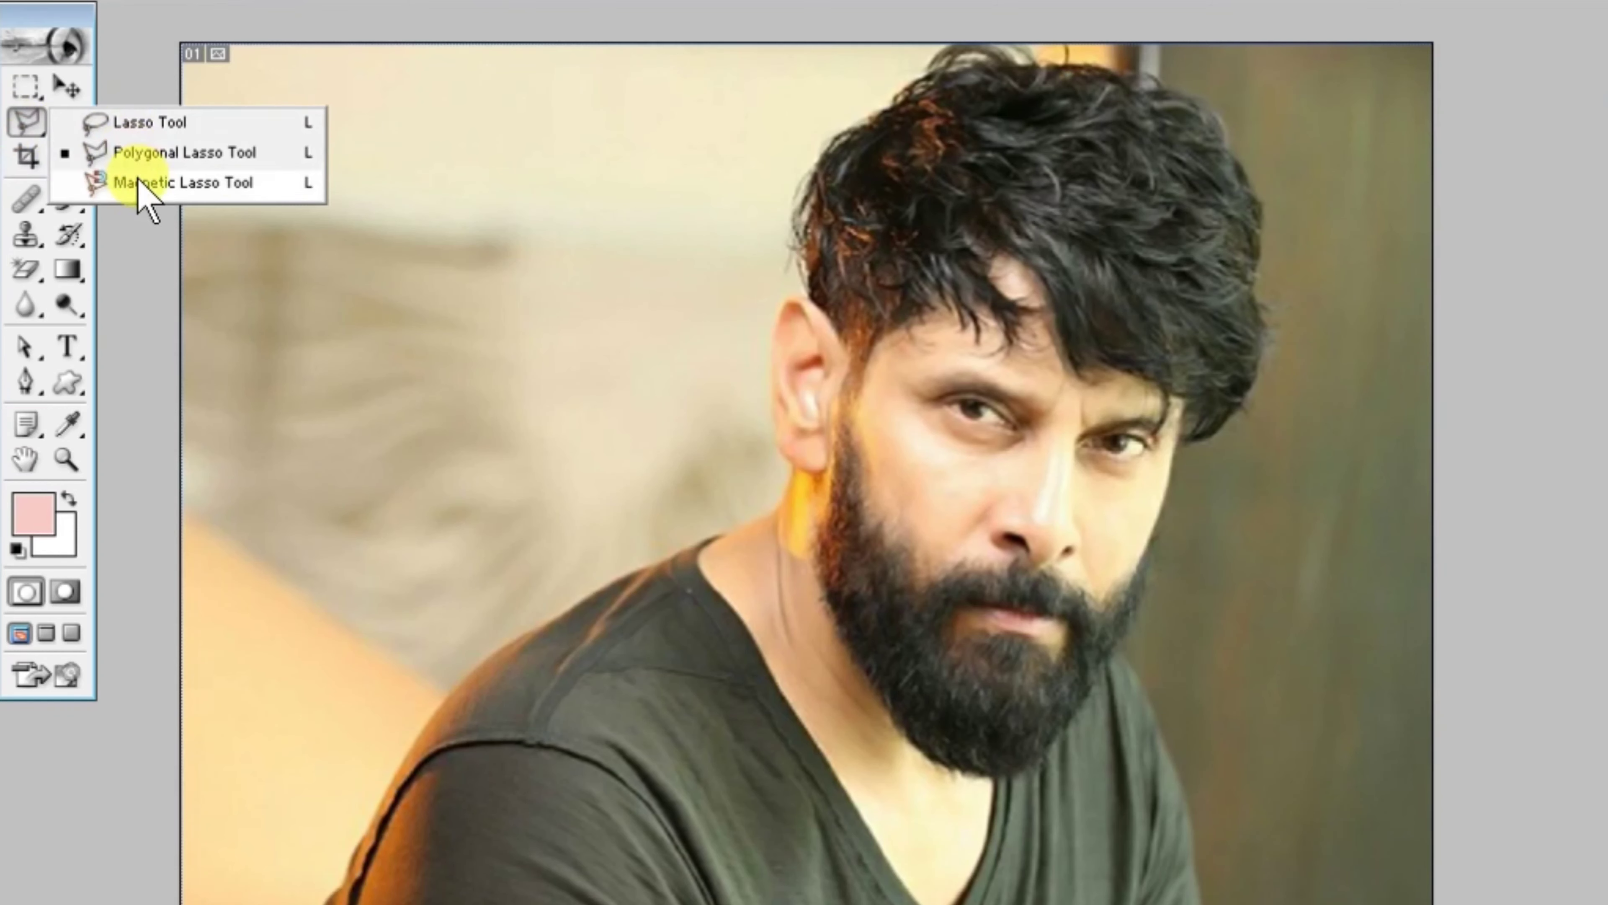
left_click(187, 309)
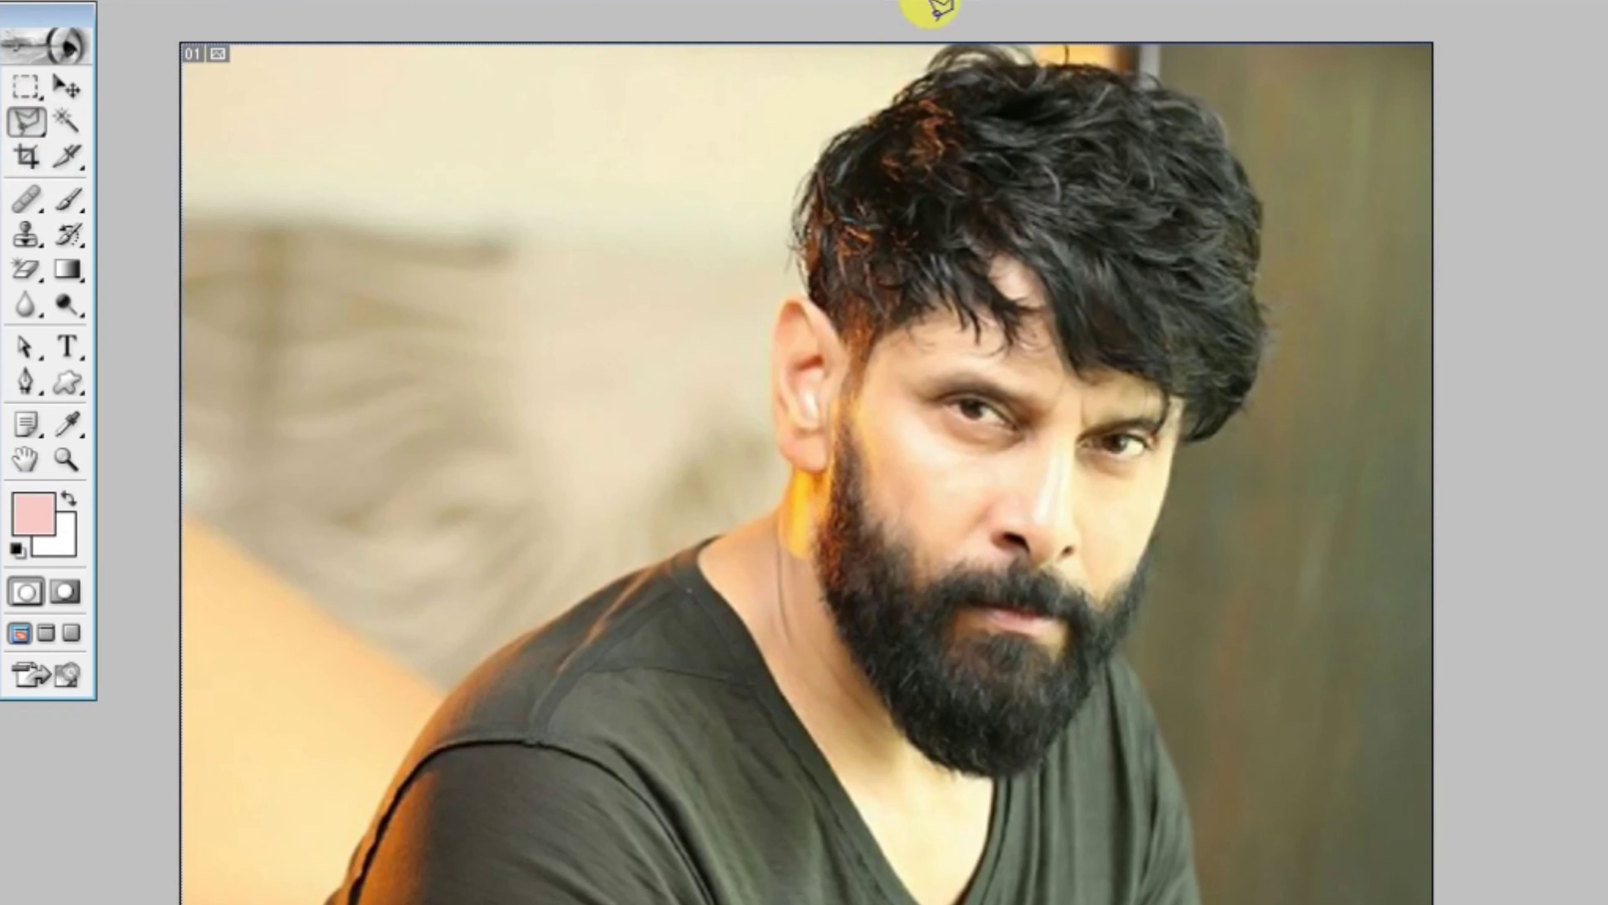
left_click(798, 190)
left_click(1037, 203)
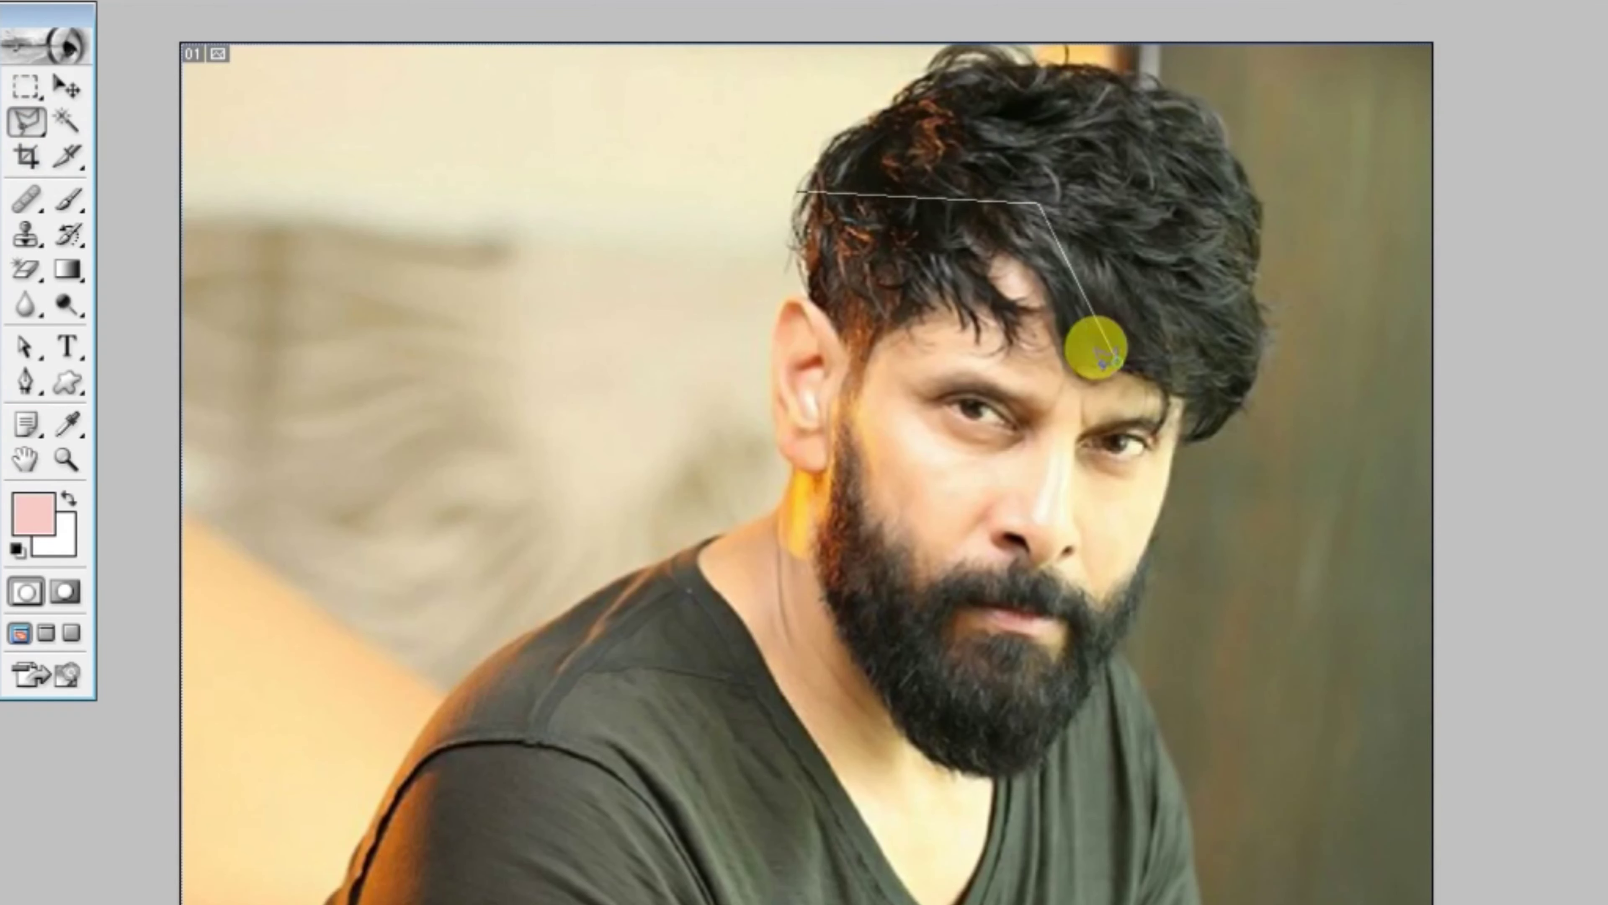
left_click(1116, 365)
key("Escape")
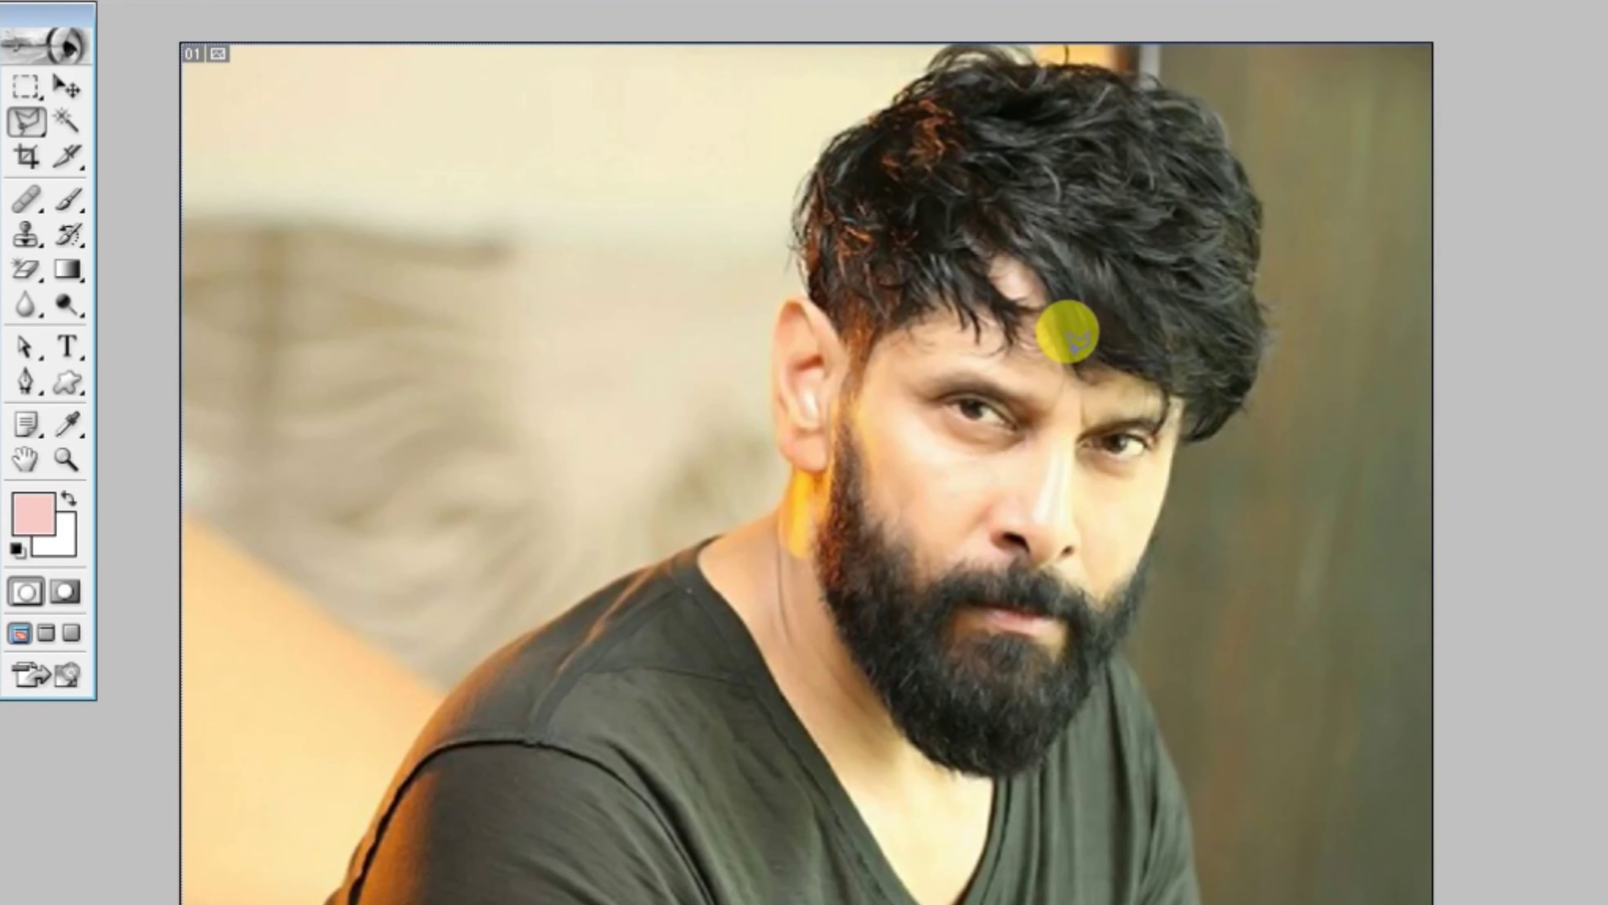
scroll(1065, 364, "up", 2)
scroll(1063, 348, "up", 3)
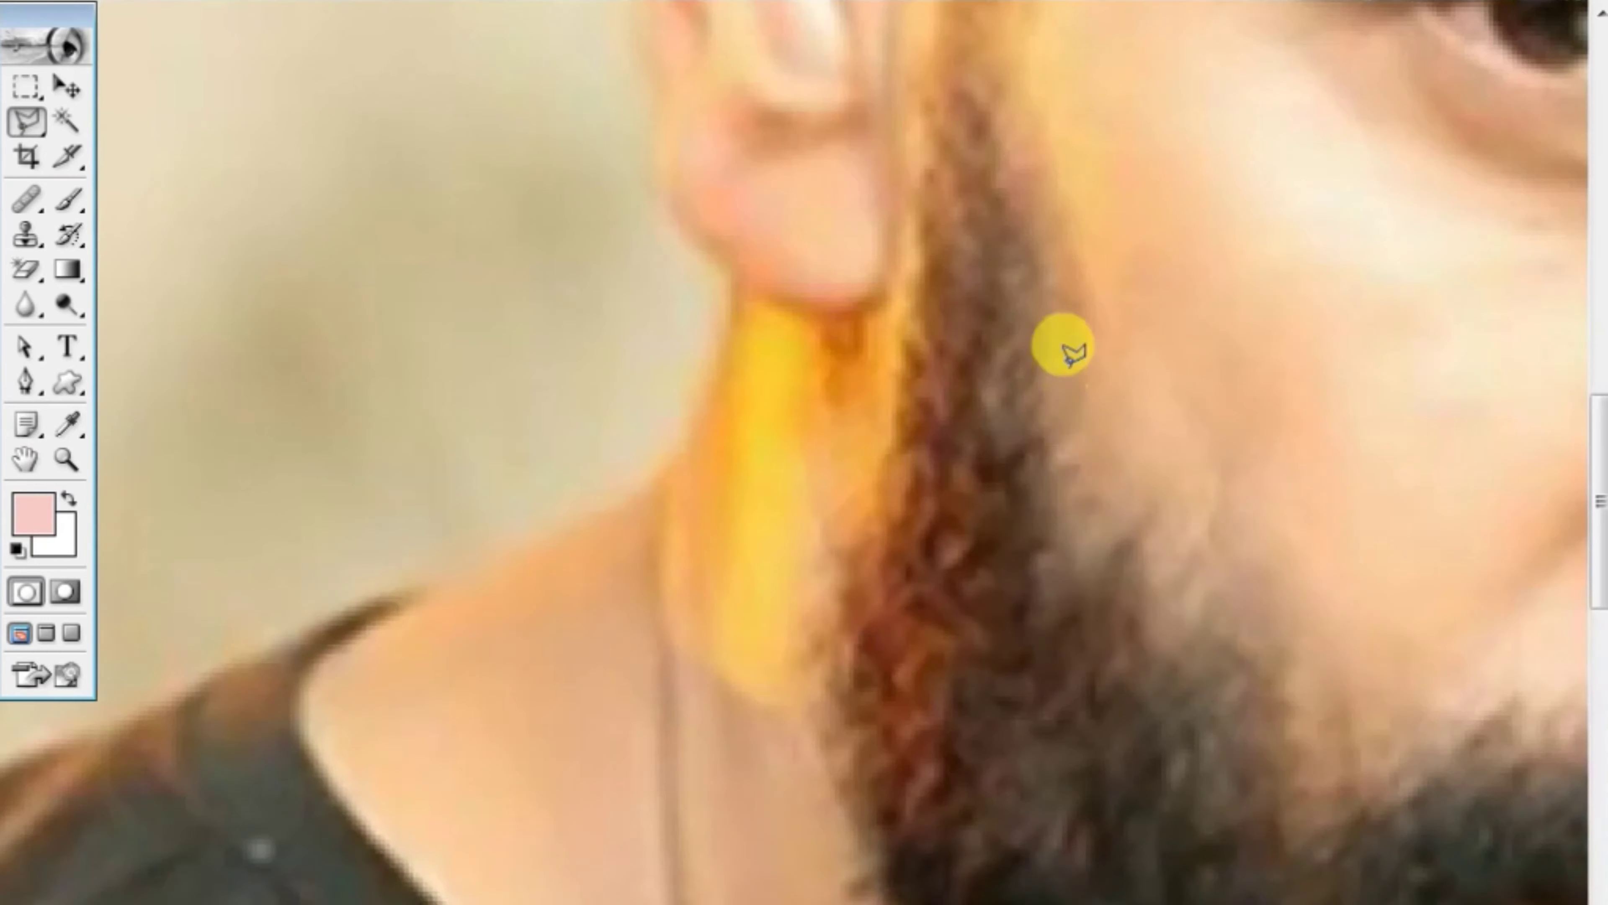
scroll(1069, 471, "up", 2)
mouse_move(1000, 545)
left_mouse_down()
mouse_move(959, 384)
mouse_move(1013, 118)
left_mouse_up()
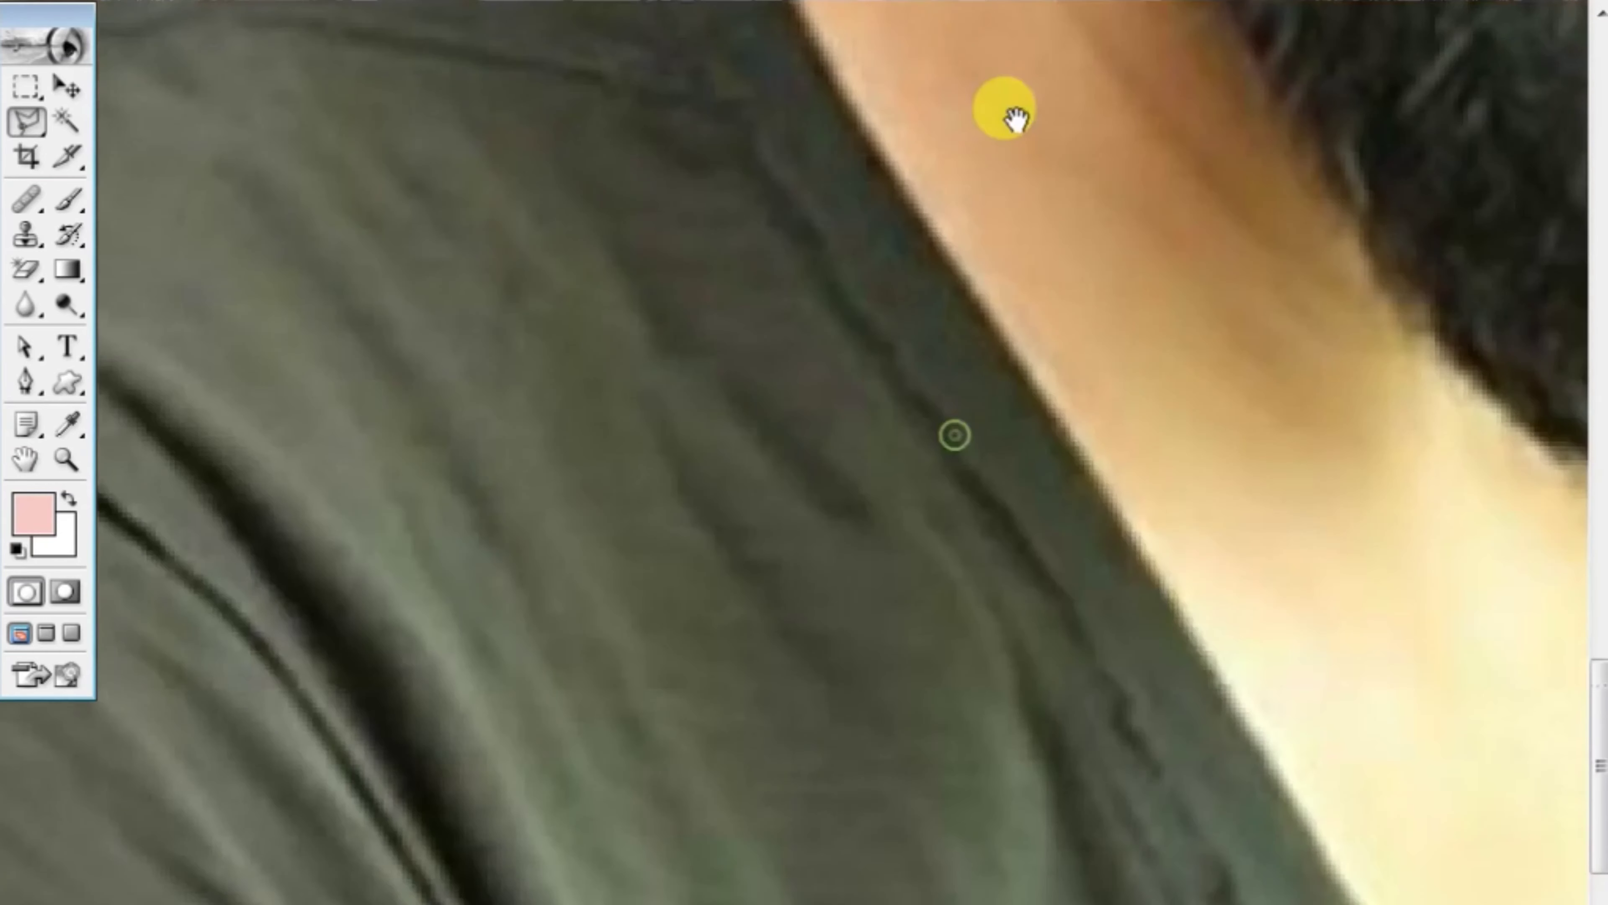
left_click_drag(954, 240, 975, 165)
key("ctrl+0")
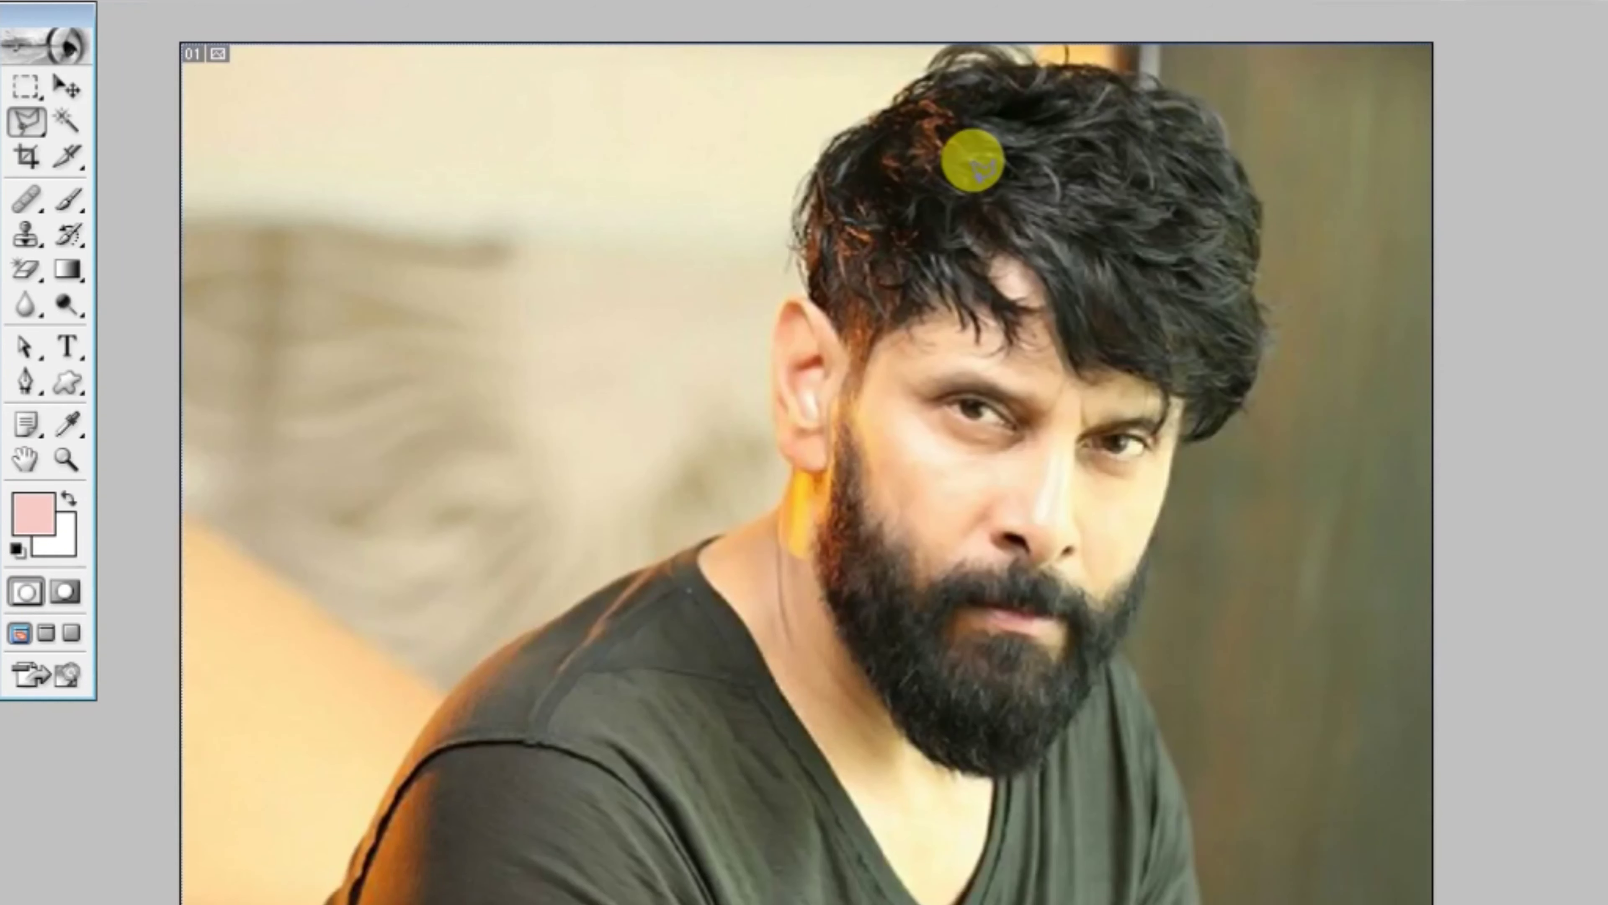